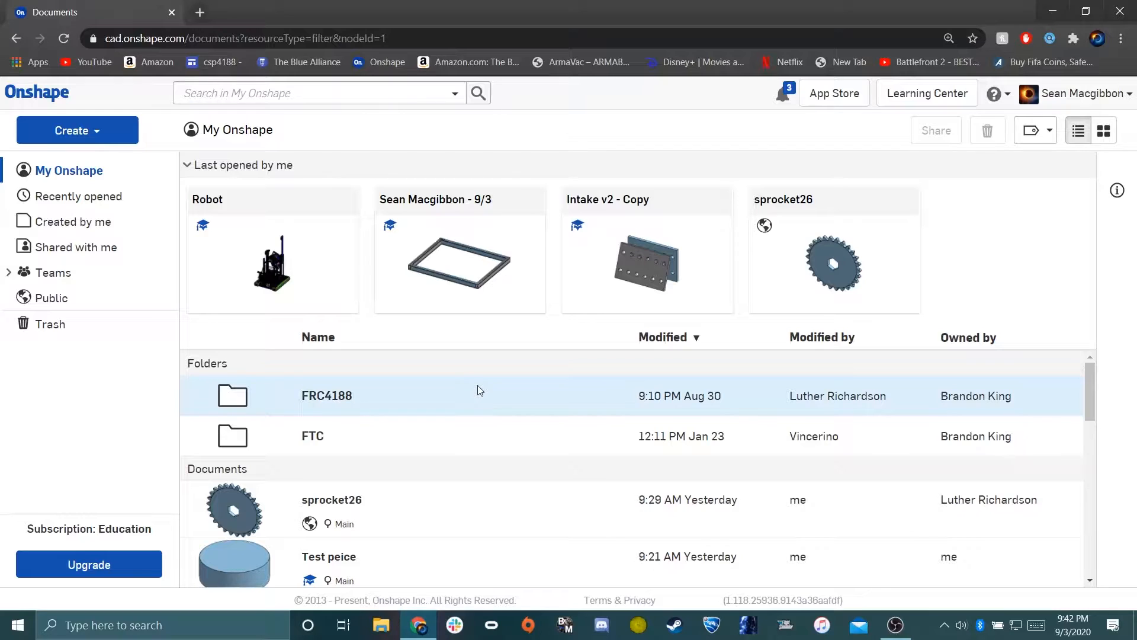
Open the document dated 9/3 and inspect the tubes in Part Studio 1 and the rectangular frame in Assembly 1.
{"action": "left_click", "coordinate": [437, 200]}
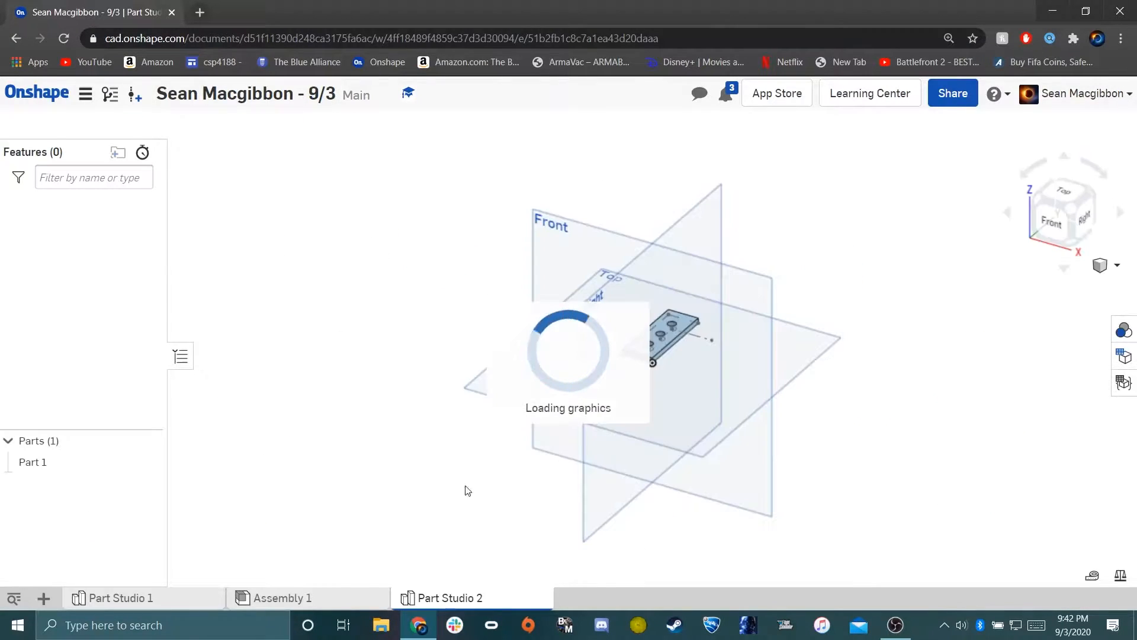
{"action": "left_click", "coordinate": [204, 601]}
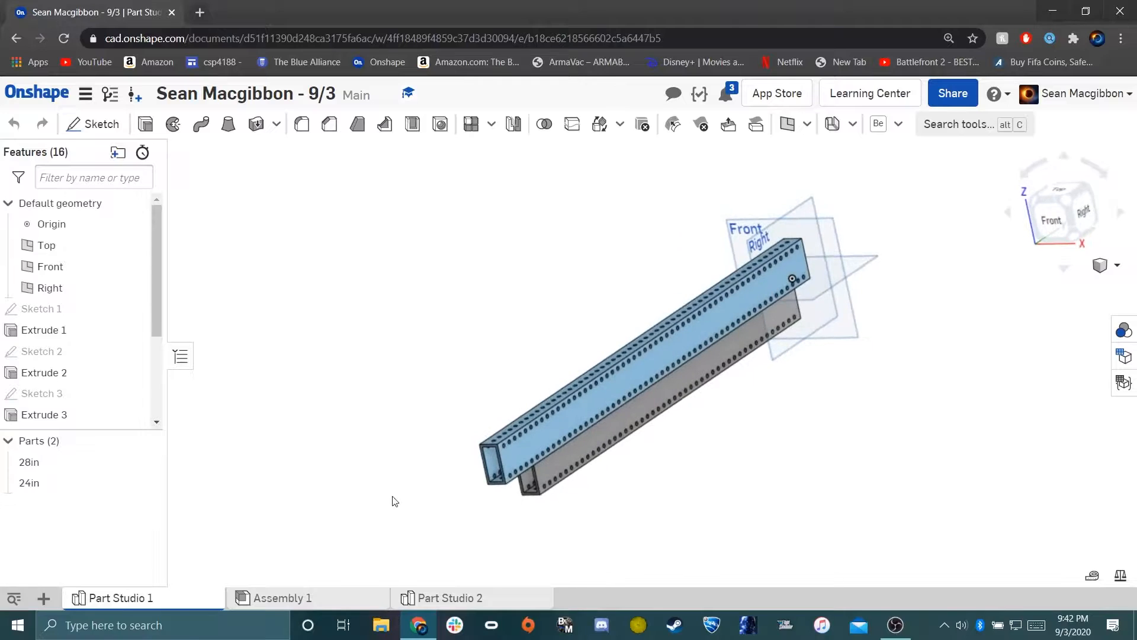
{"action": "left_click", "coordinate": [340, 600]}
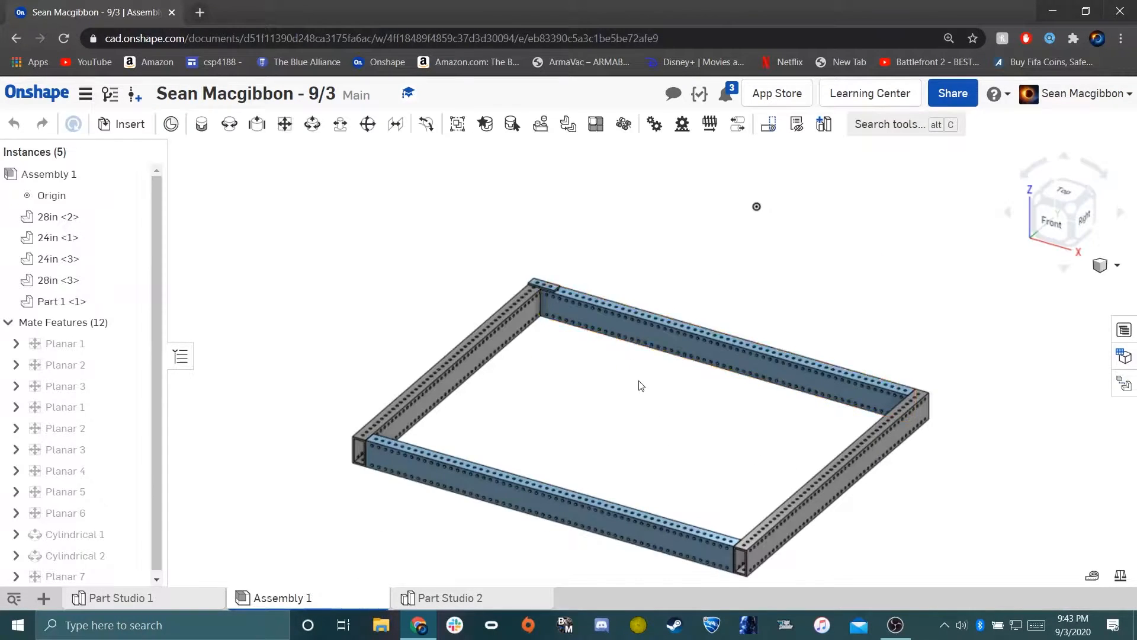
{"action": "right_click_drag", "start_coordinate": [637, 401], "coordinate": [606, 375]}
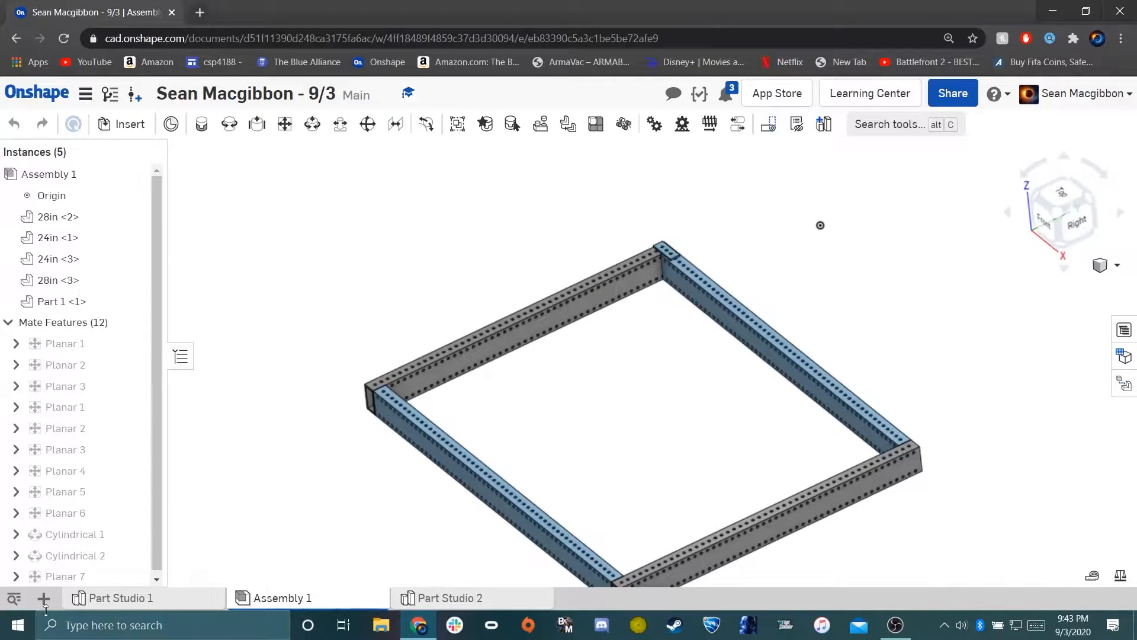
Create a new Part Studio in the document.
{"action": "mouse_move", "coordinate": [78, 603]}
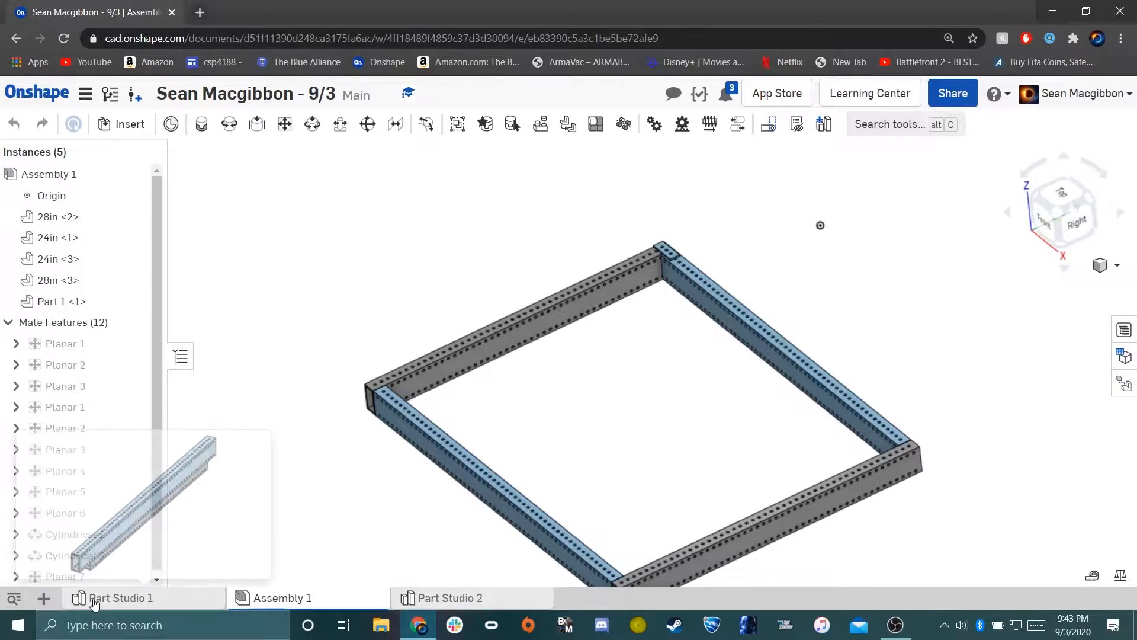
{"action": "left_click", "coordinate": [43, 598]}
{"action": "left_click", "coordinate": [145, 481]}
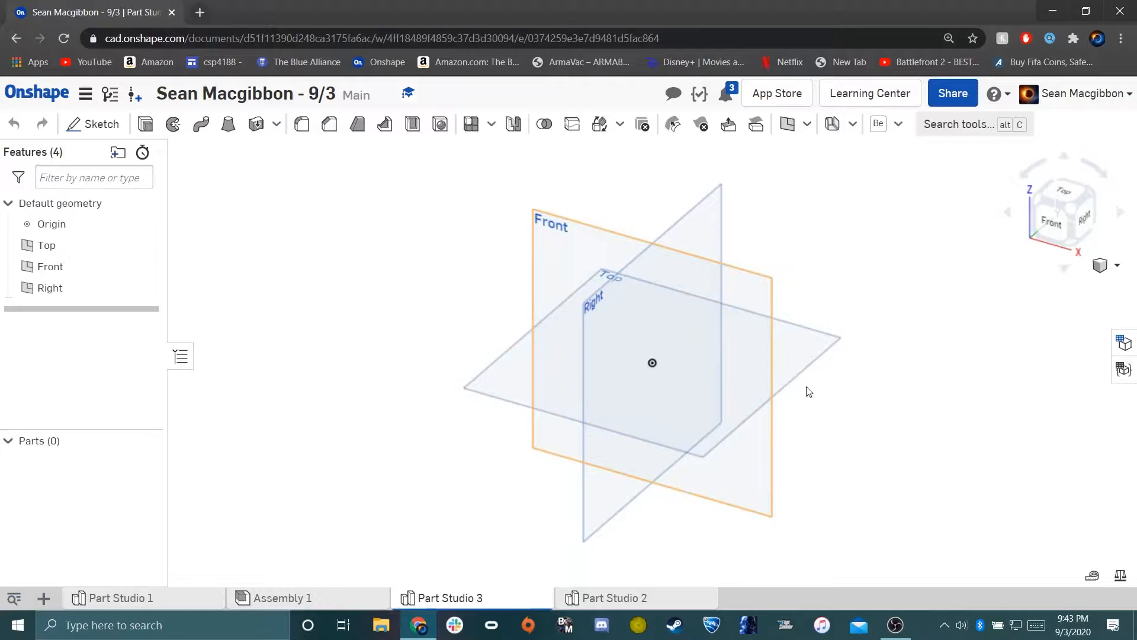
Sketch a corner rectangle about 1.42 wide by 2.18 high on the Front plane, starting at the origin.
{"action": "mouse_move", "coordinate": [759, 327]}
{"action": "right_mouse_down"}
{"action": "mouse_move", "coordinate": [779, 304]}
{"action": "mouse_move", "coordinate": [762, 307]}
{"action": "mouse_move", "coordinate": [773, 316]}
{"action": "right_mouse_up"}
{"action": "left_click", "coordinate": [1060, 221]}
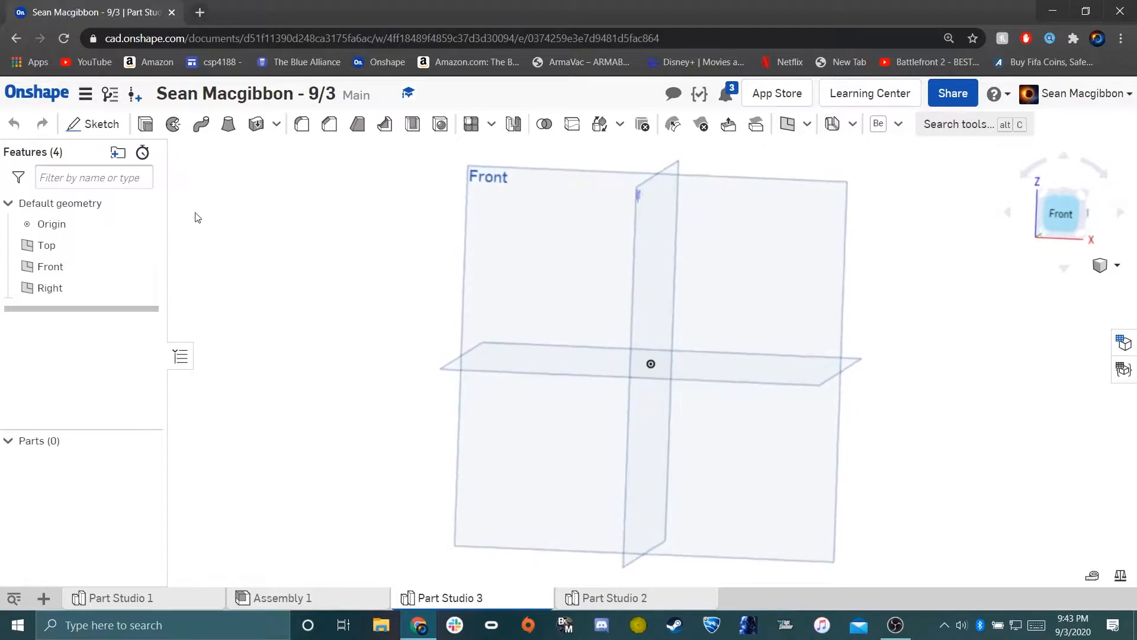
{"action": "left_click", "coordinate": [94, 124]}
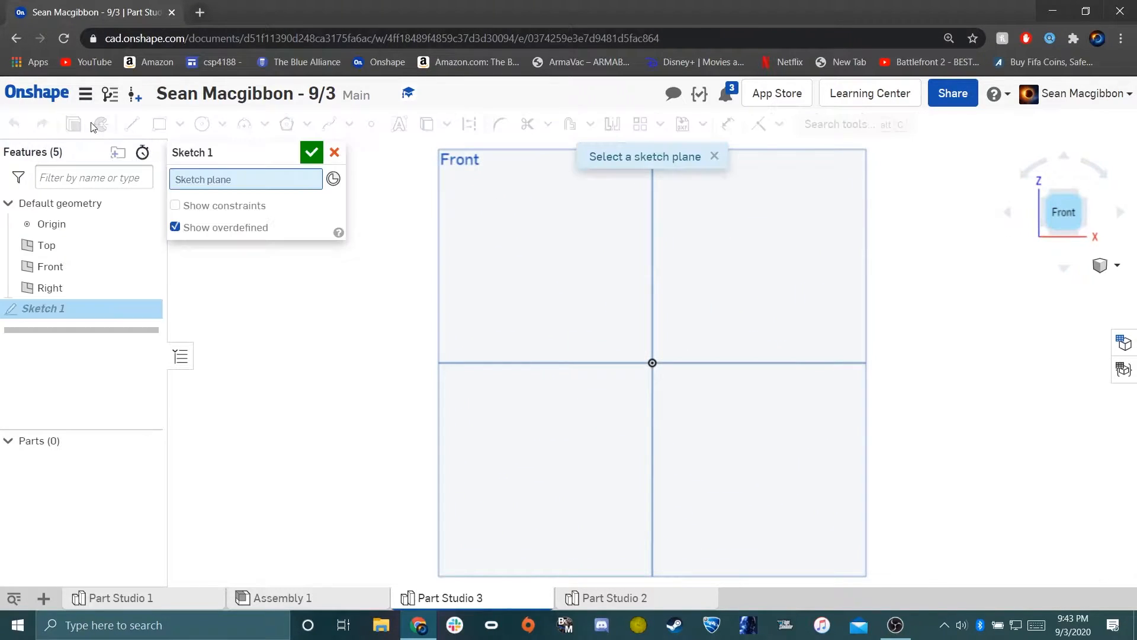
{"action": "left_click", "coordinate": [557, 263]}
{"action": "left_click", "coordinate": [159, 123]}
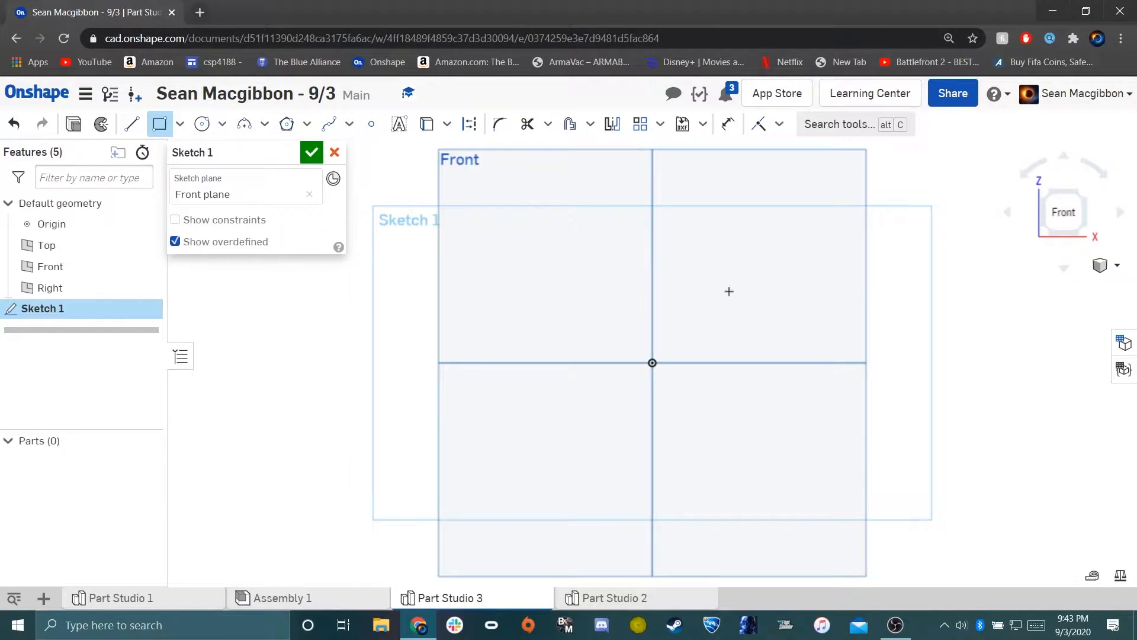
{"action": "left_click", "coordinate": [653, 362]}
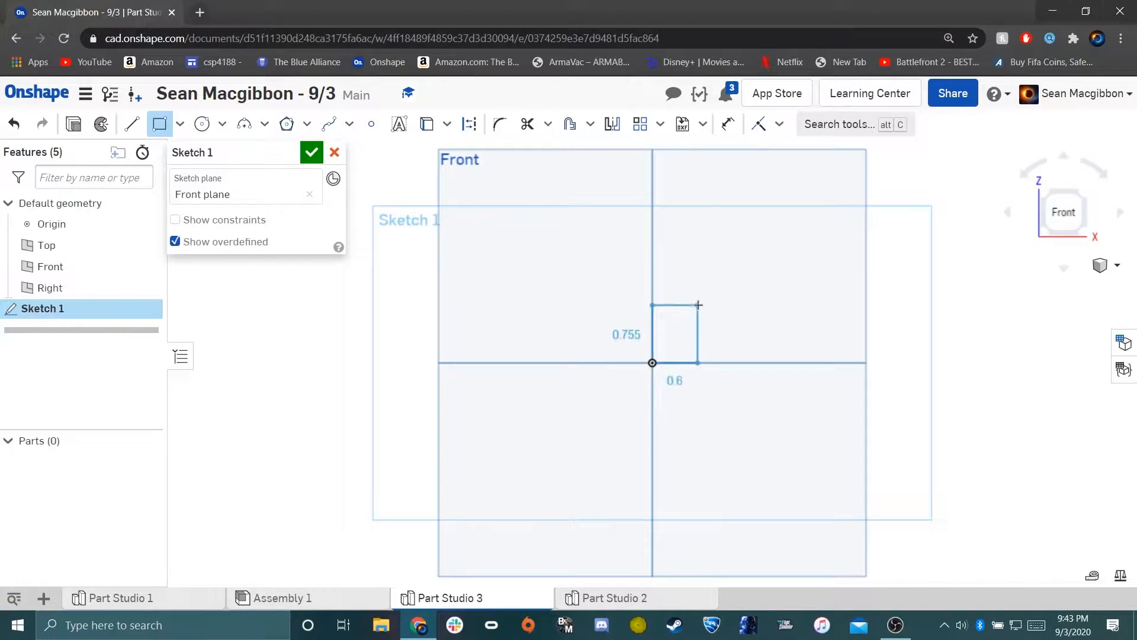
{"action": "left_click", "coordinate": [754, 208]}
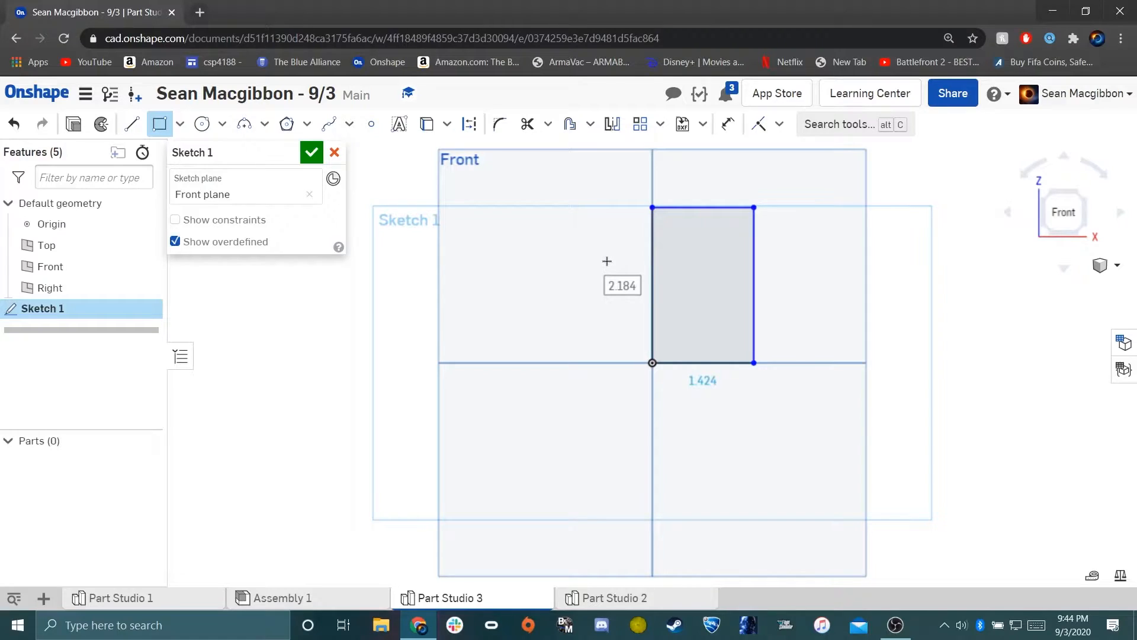
{"action": "key", "text": "d"}
{"action": "key", "text": "Escape"}
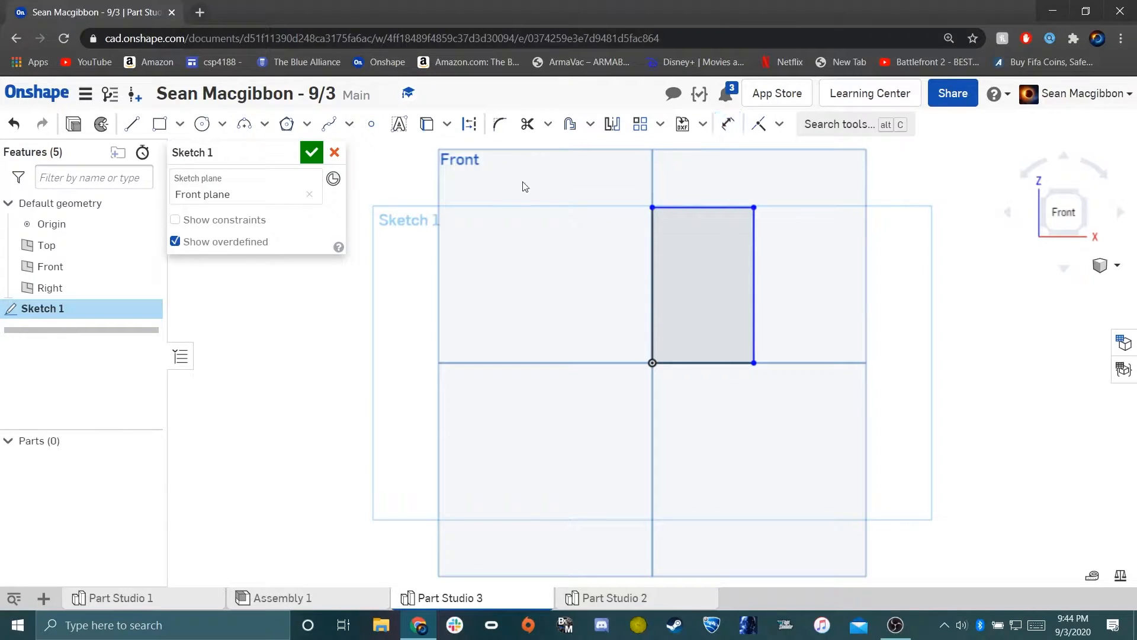
{"action": "left_click", "coordinate": [728, 126]}
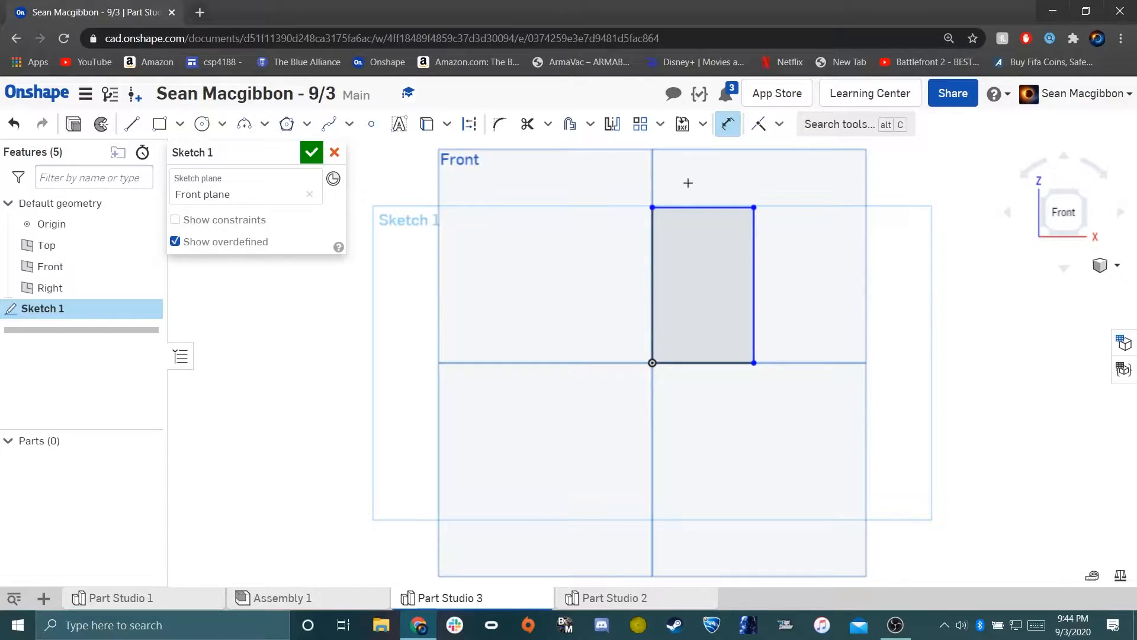
Search the web for "mcmastercarr" in a new browser tab and open the McMaster-Carr website.
{"action": "left_click", "coordinate": [200, 13]}
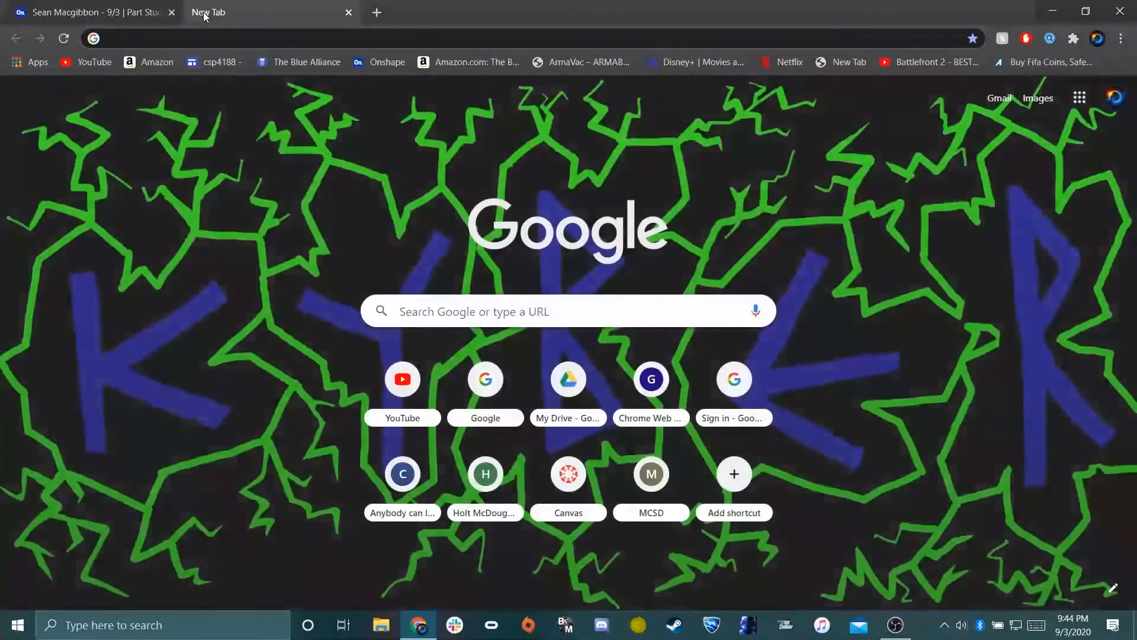
{"action": "type", "text": "mcmaster"}
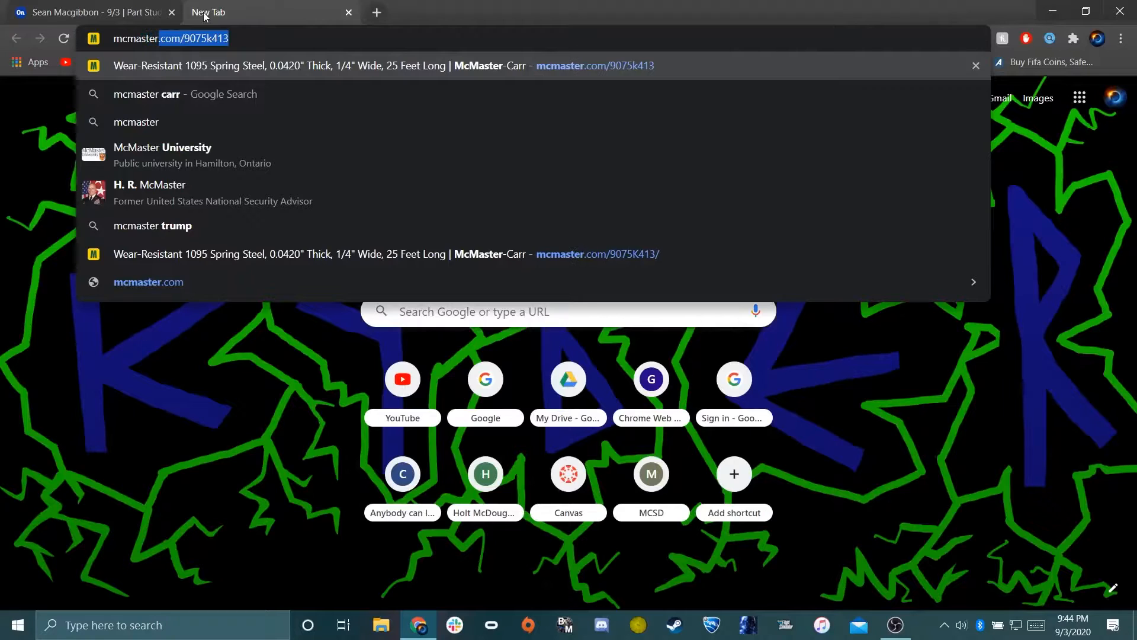
{"action": "type", "text": "carr"}
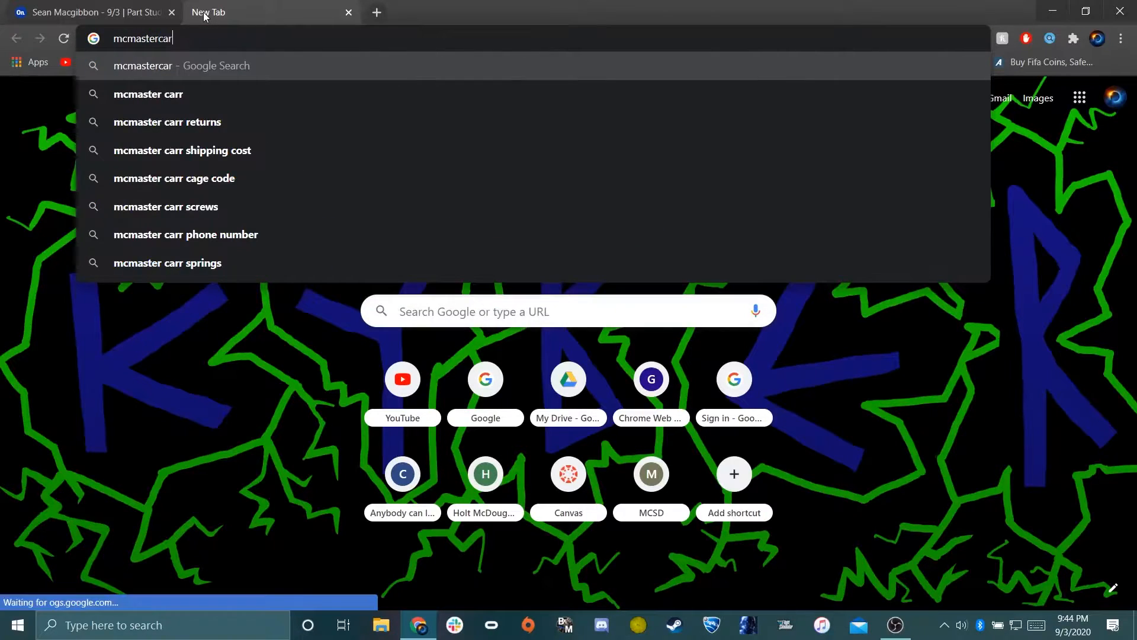
{"action": "key", "text": "Return"}
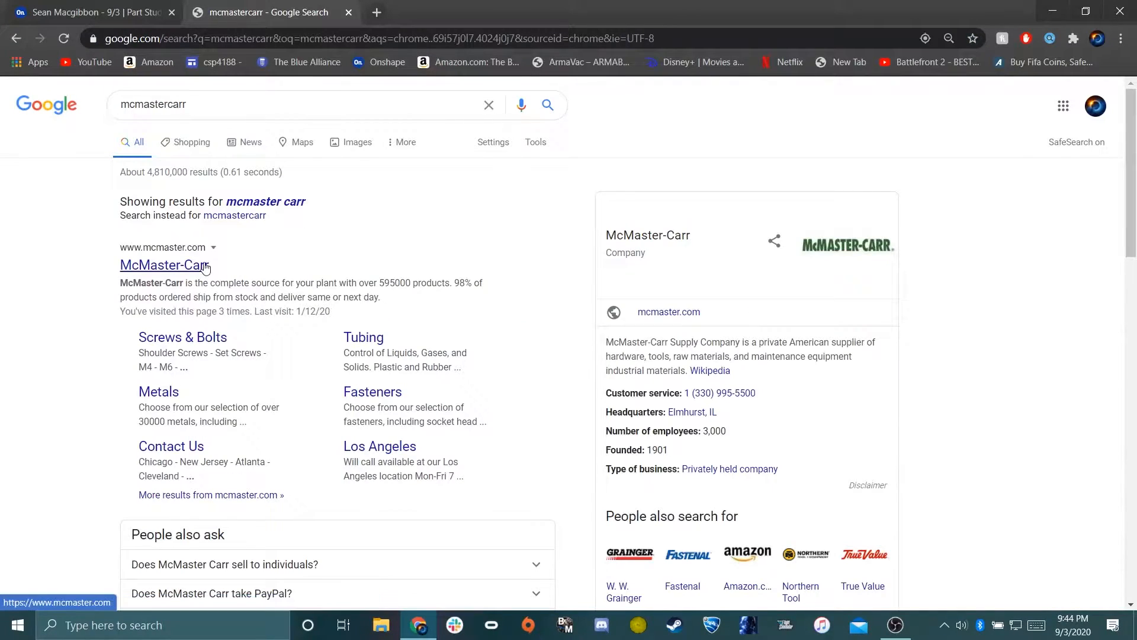
{"action": "left_click", "coordinate": [165, 190]}
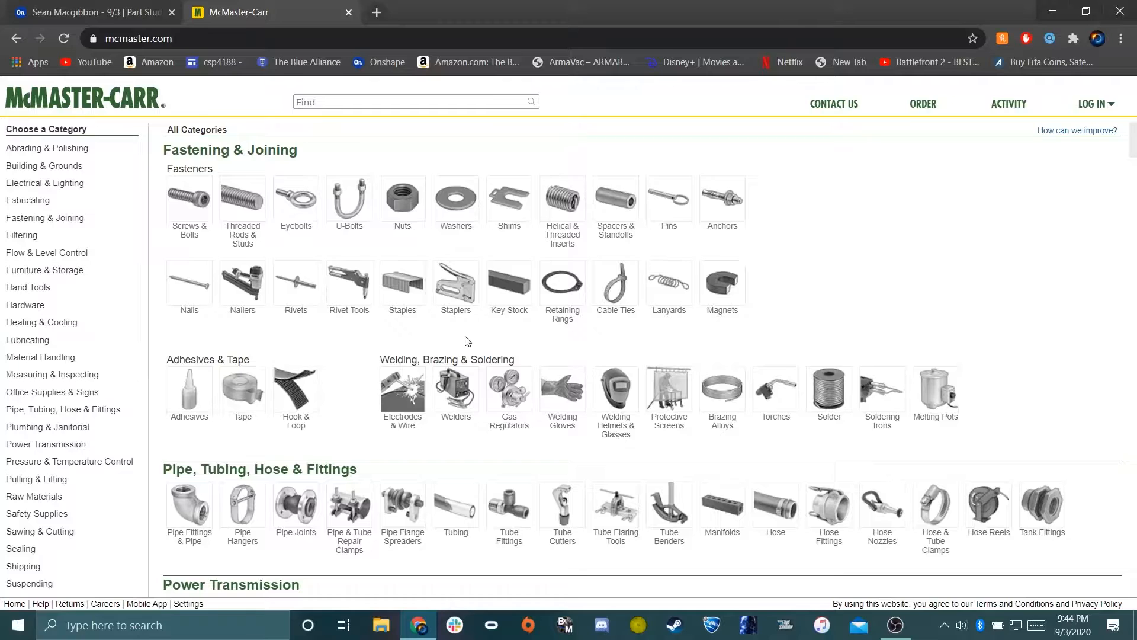
Browse the McMaster-Carr product categories down to Raw Materials and look through the Metals selection.
{"action": "scroll", "coordinate": [466, 342], "scroll_direction": "down", "scroll_amount": 6}
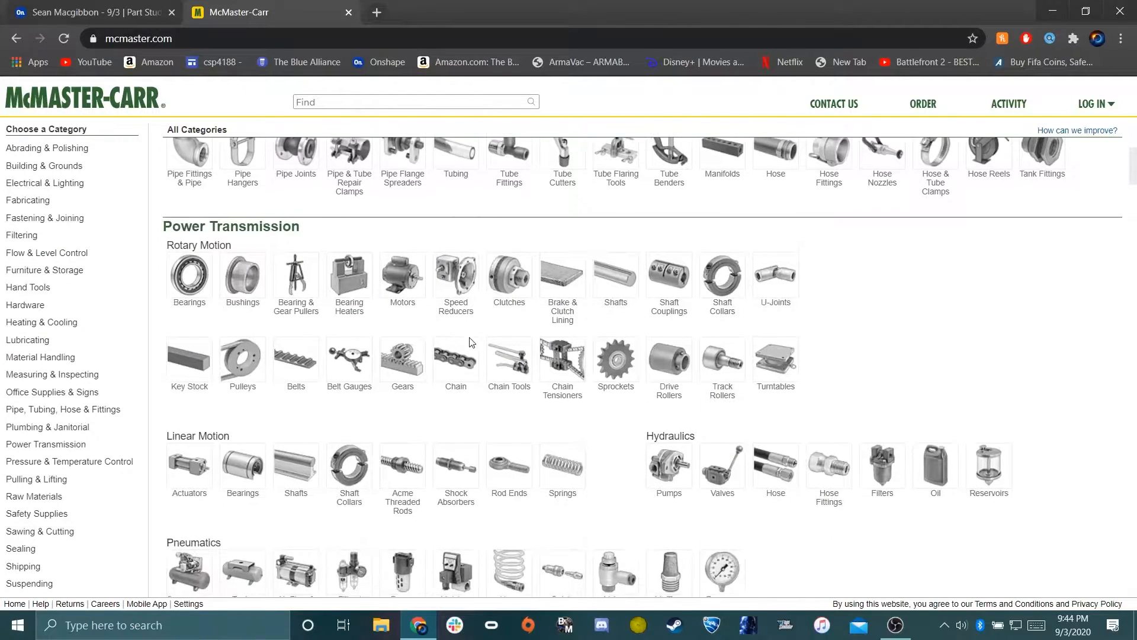
{"action": "scroll", "coordinate": [471, 342], "scroll_direction": "down", "scroll_amount": 4}
{"action": "scroll", "coordinate": [471, 341], "scroll_direction": "down", "scroll_amount": 6}
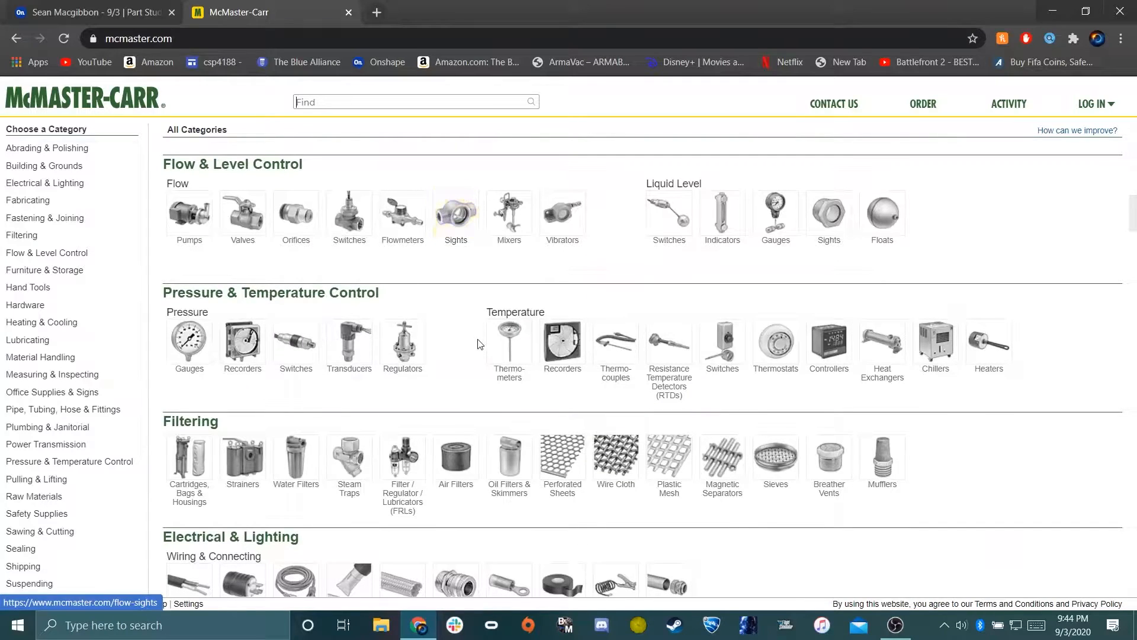
{"action": "scroll", "coordinate": [480, 343], "scroll_direction": "down", "scroll_amount": 12}
{"action": "scroll", "coordinate": [480, 343], "scroll_direction": "down", "scroll_amount": 4}
{"action": "scroll", "coordinate": [477, 338], "scroll_direction": "up", "scroll_amount": 4}
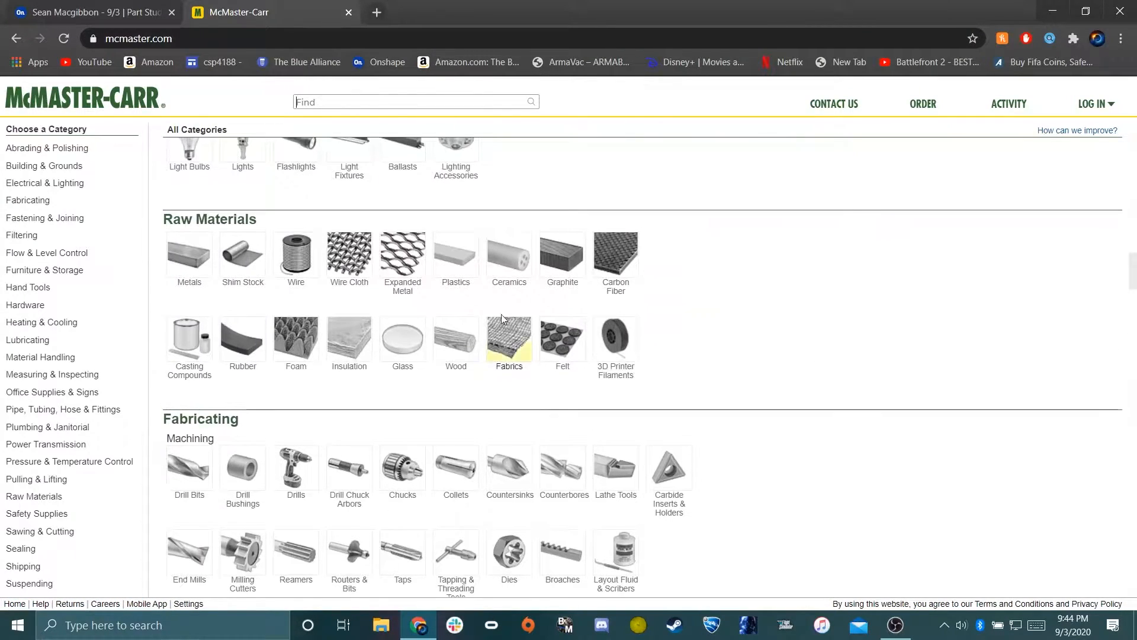
{"action": "left_click", "coordinate": [200, 268]}
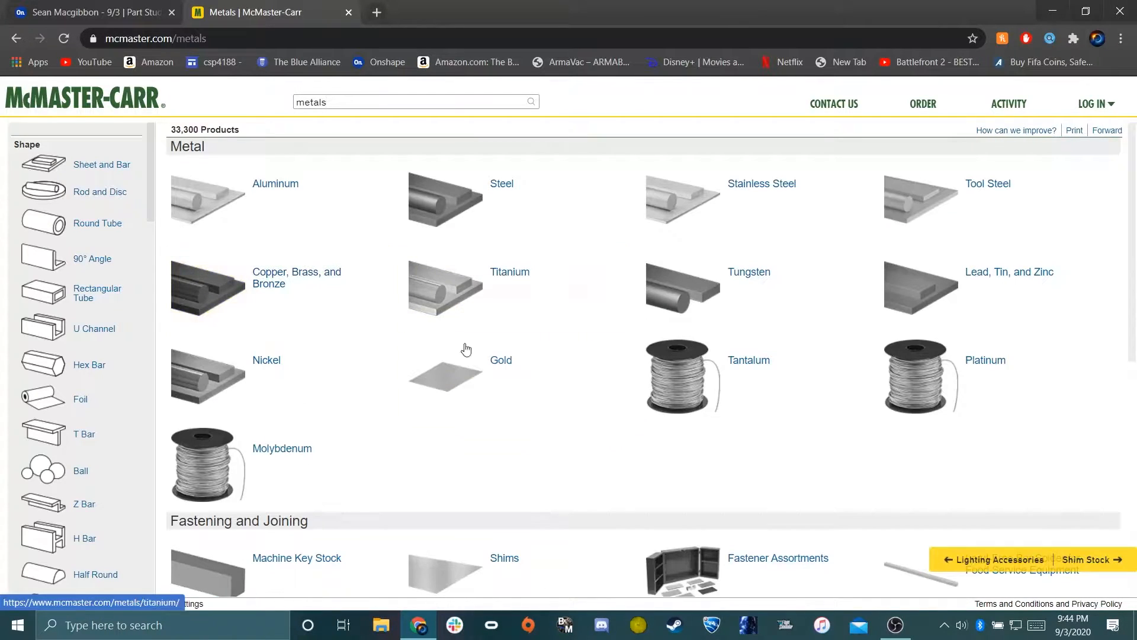
{"action": "scroll", "coordinate": [610, 263], "scroll_direction": "down", "scroll_amount": 1}
{"action": "scroll", "coordinate": [673, 315], "scroll_direction": "down", "scroll_amount": 4}
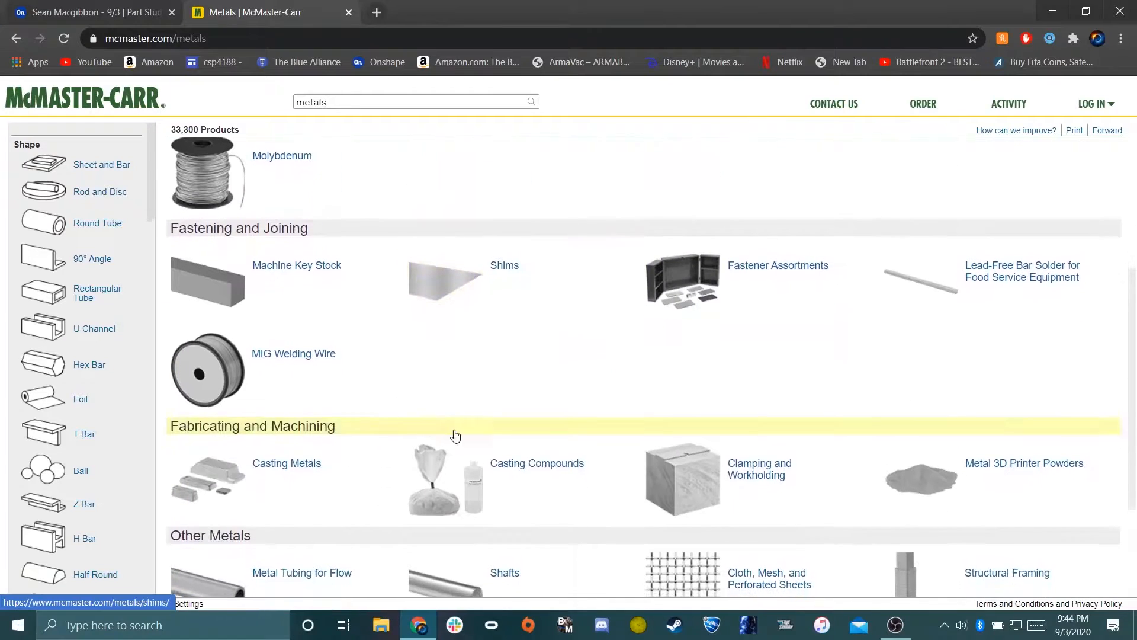
{"action": "scroll", "coordinate": [718, 441], "scroll_direction": "down", "scroll_amount": 3}
Search the McMaster-Carr catalog for "tubing" and look through the tubing categories.
{"action": "left_click", "coordinate": [356, 109]}
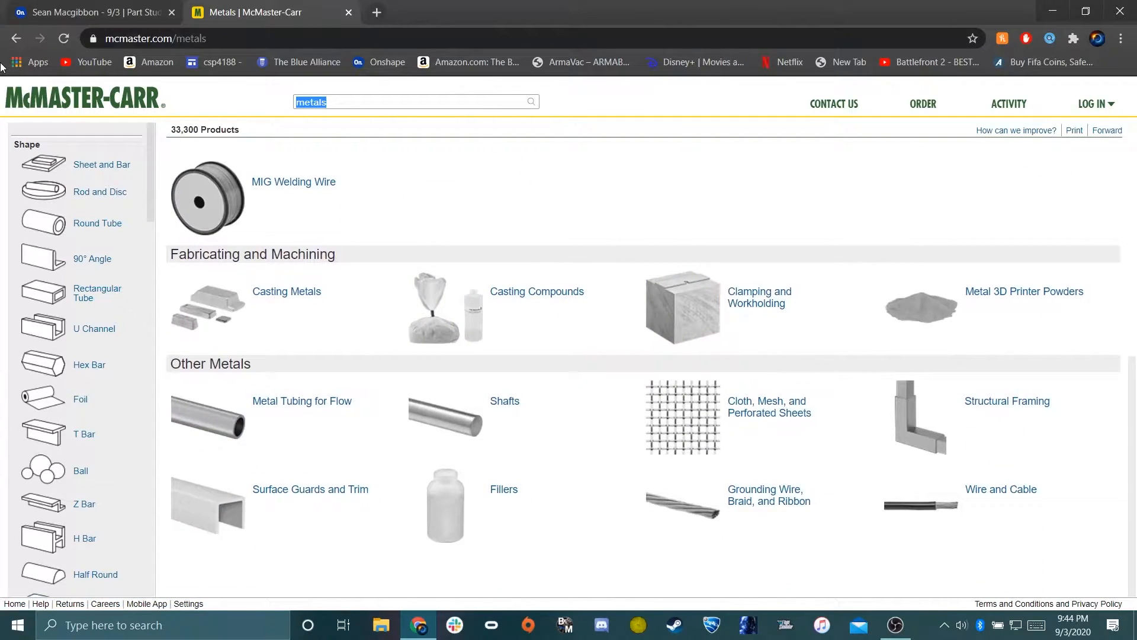
{"action": "type", "text": "tubing"}
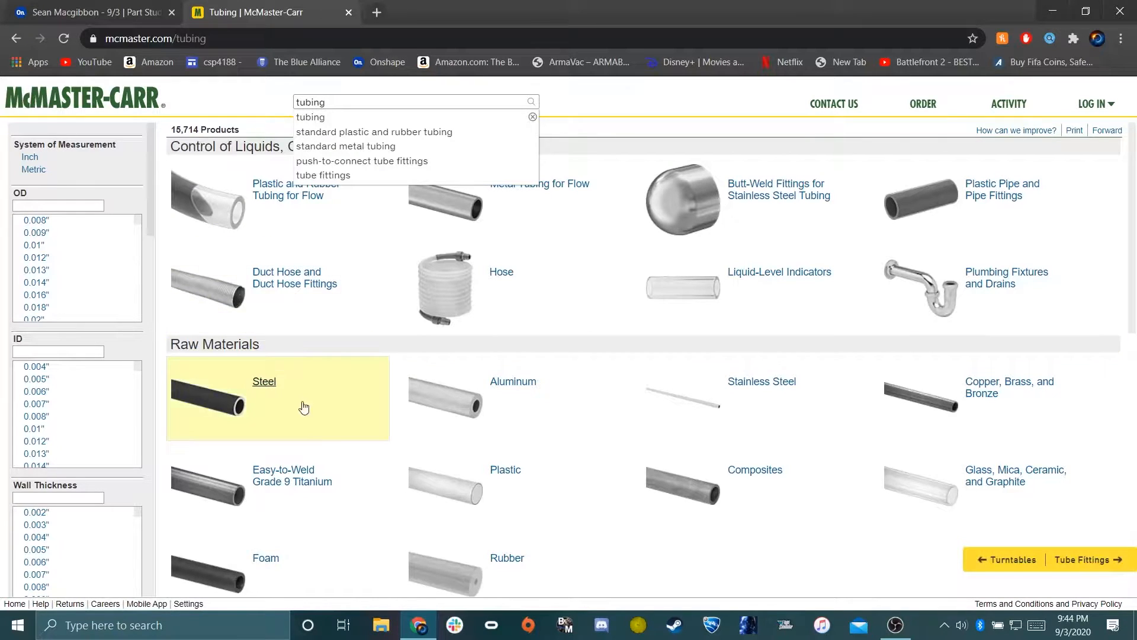
{"action": "scroll", "coordinate": [415, 403], "scroll_direction": "down", "scroll_amount": 9}
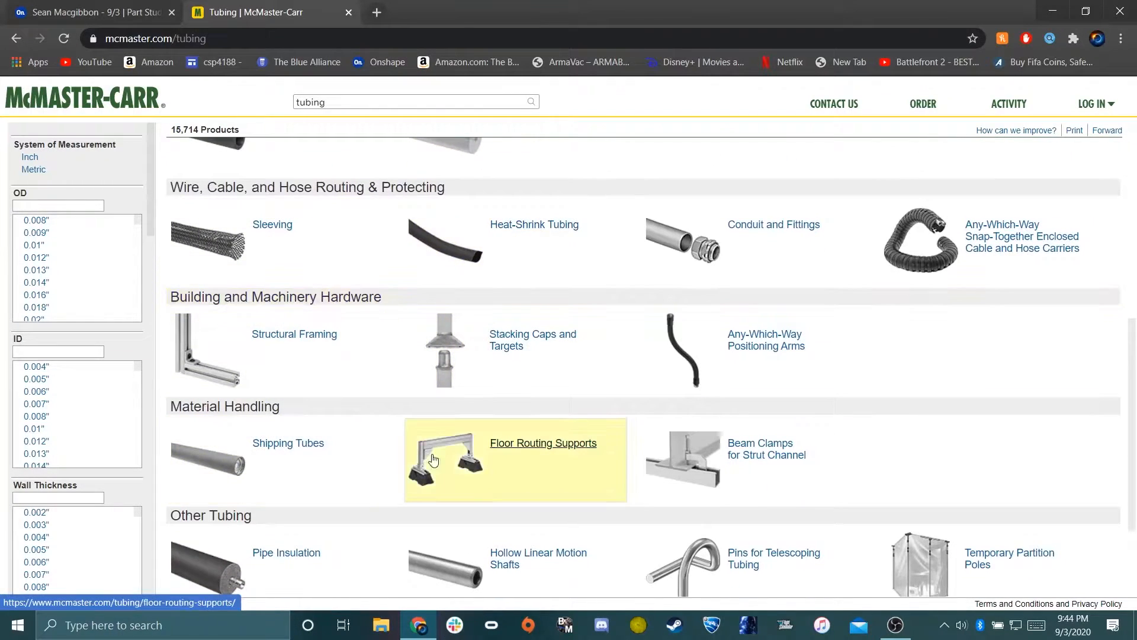
{"action": "scroll", "coordinate": [423, 451], "scroll_direction": "down", "scroll_amount": 2}
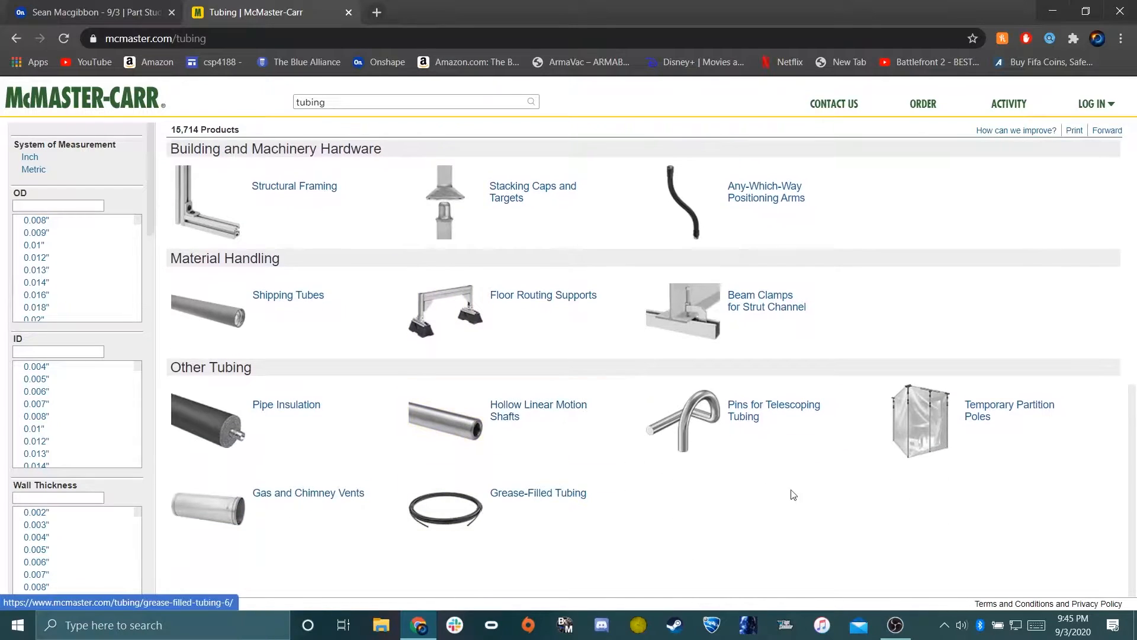
{"action": "scroll", "coordinate": [510, 498], "scroll_direction": "up", "scroll_amount": 5}
{"action": "scroll", "coordinate": [512, 504], "scroll_direction": "up", "scroll_amount": 4}
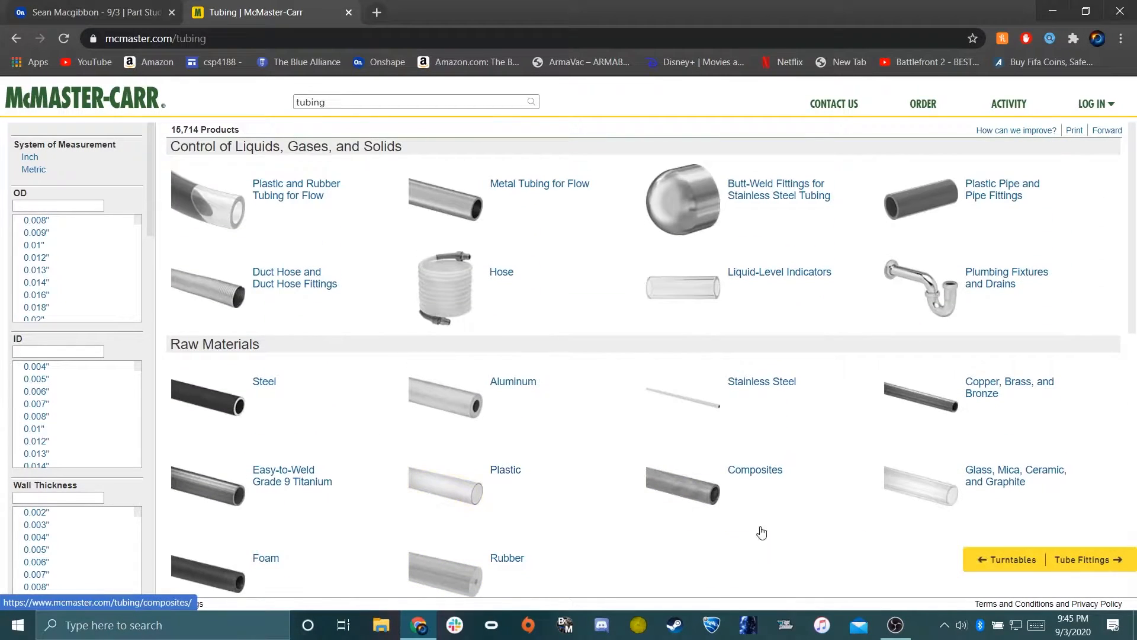
Search the web for "2x1 metal tubing", view the results and return to the Onshape sketch.
{"action": "left_click", "coordinate": [343, 39]}
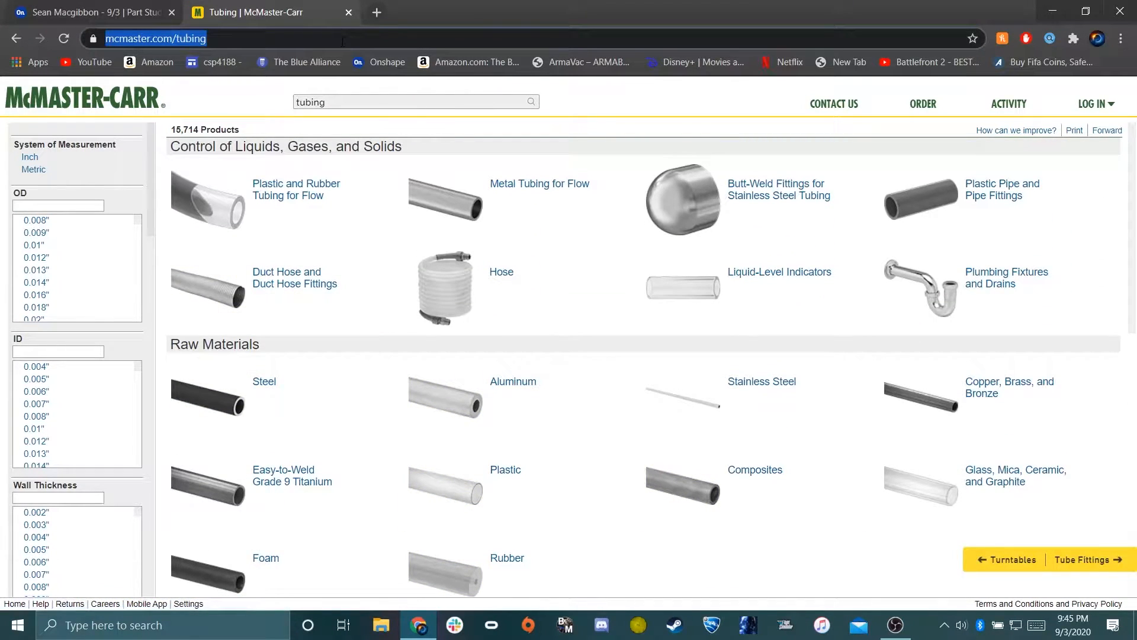
{"action": "type", "text": "2x1"}
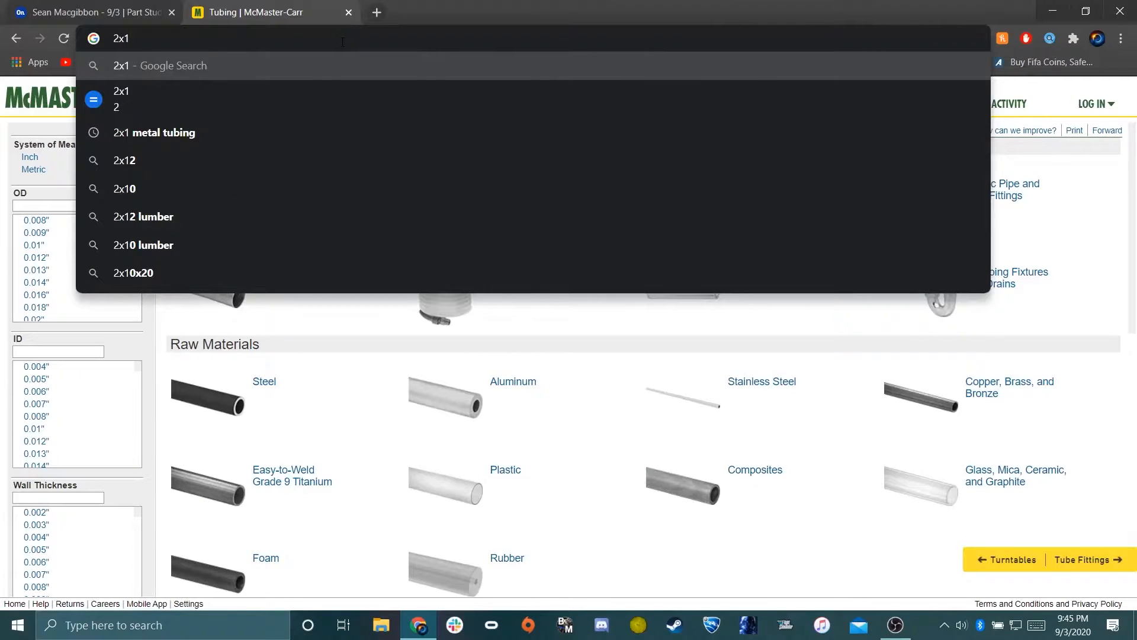
{"action": "left_click", "coordinate": [208, 130]}
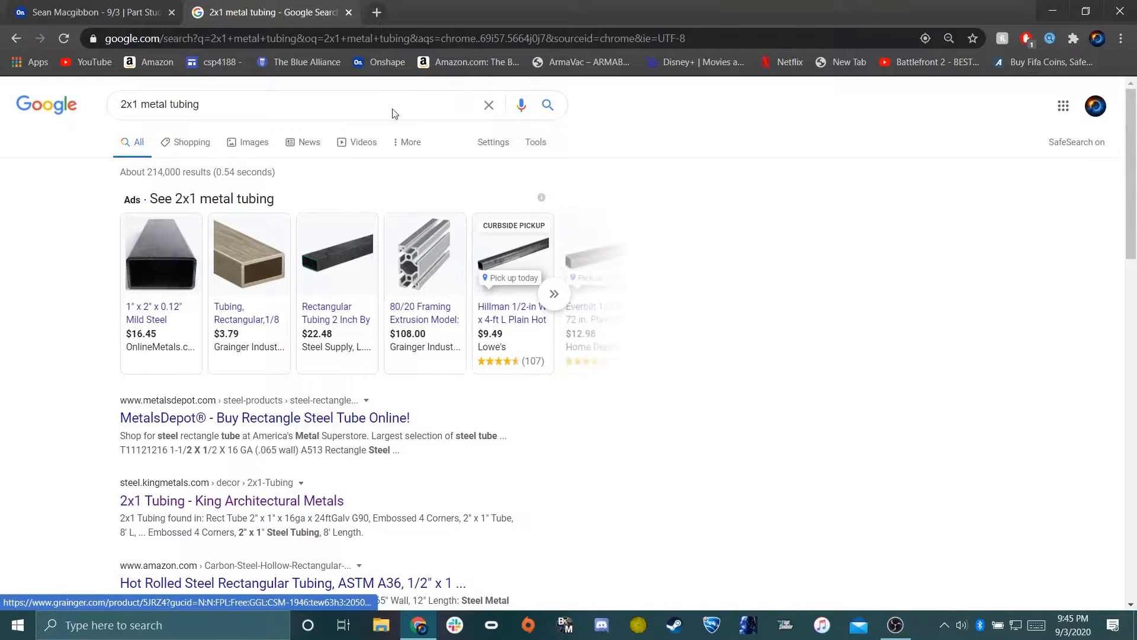
{"action": "left_click", "coordinate": [349, 12]}
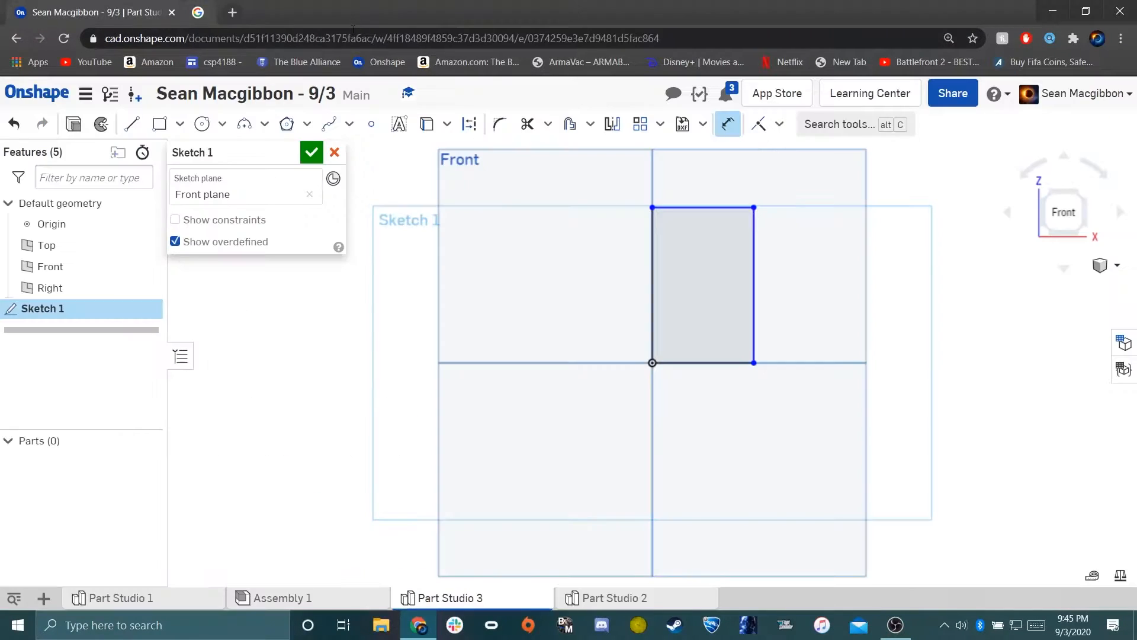
Dimension the top edge of the sketched rectangle and set its width to 1 in.
{"action": "left_click", "coordinate": [683, 205]}
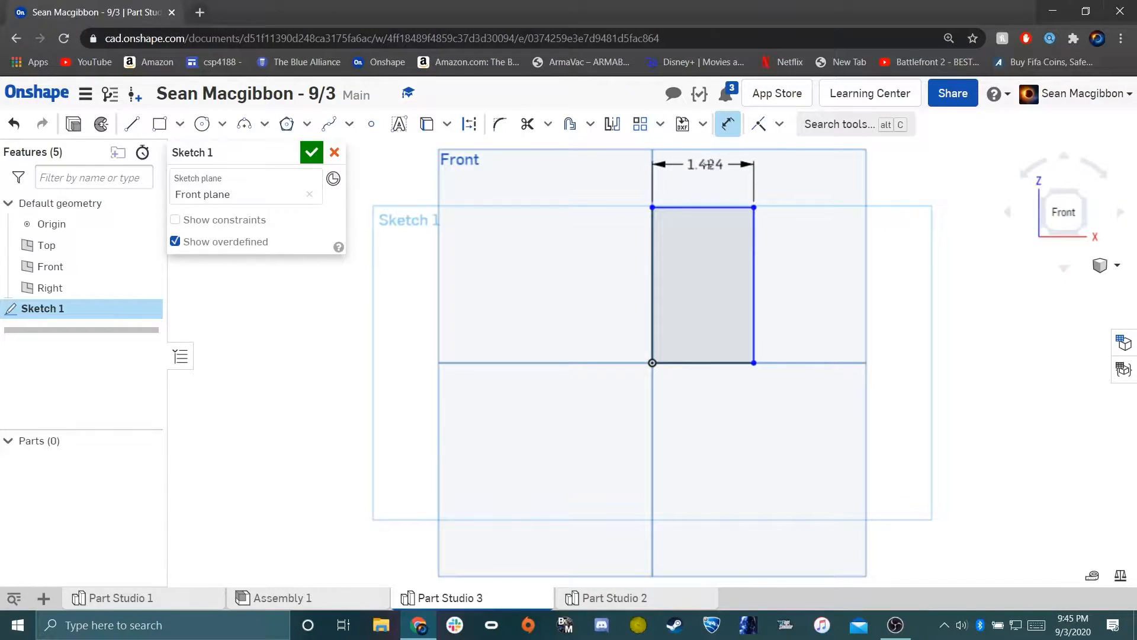
{"action": "key", "text": "Escape"}
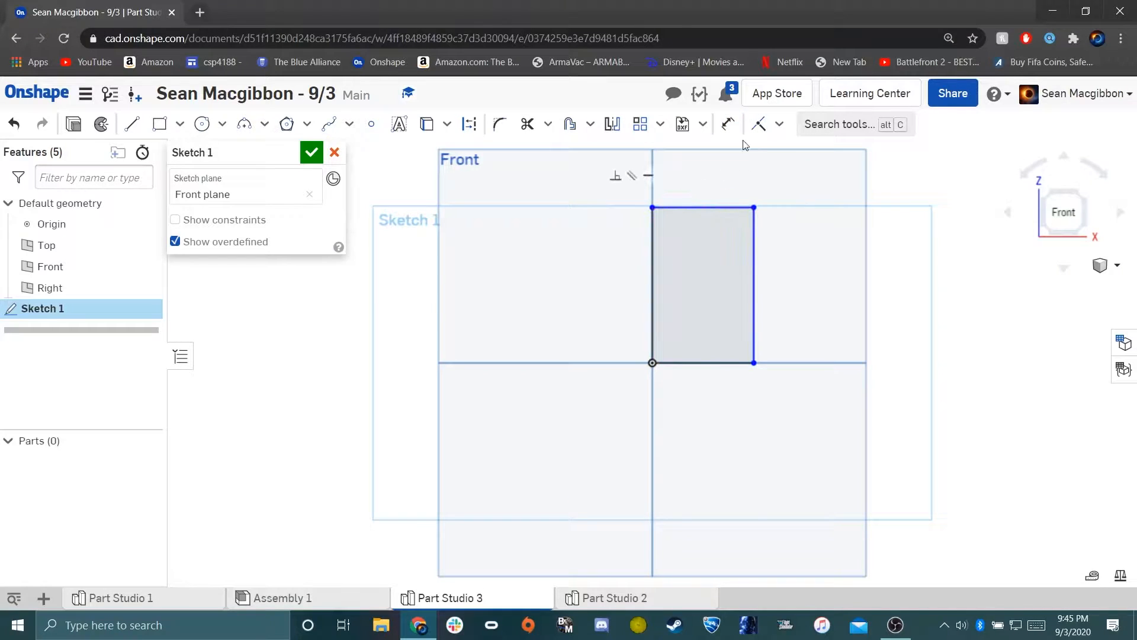
{"action": "left_click", "coordinate": [726, 126]}
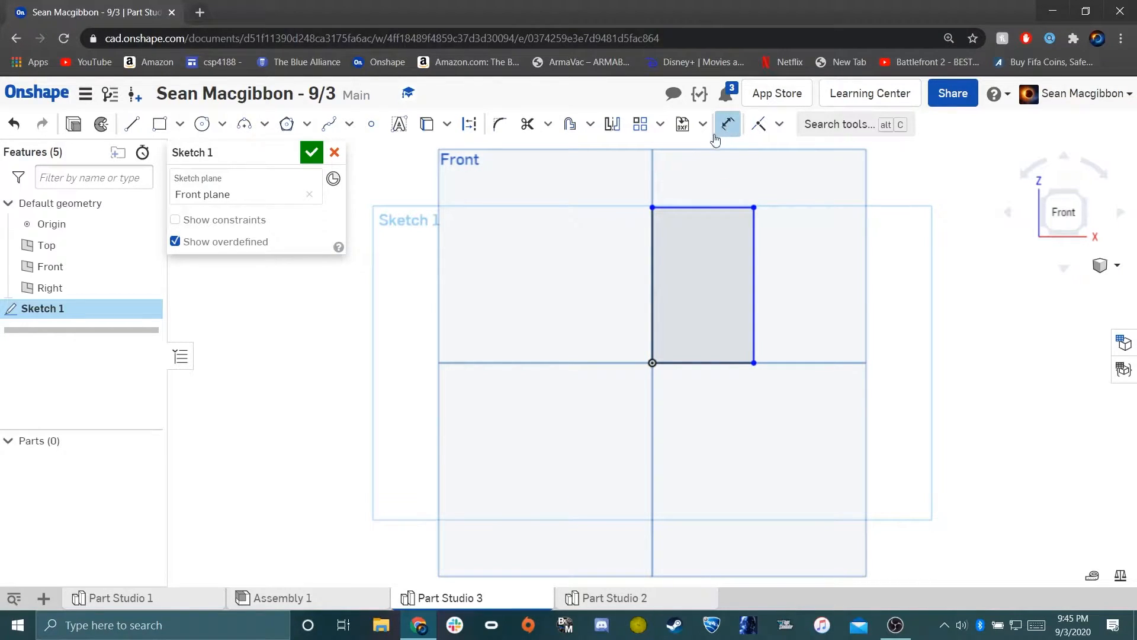
{"action": "left_click", "coordinate": [697, 206]}
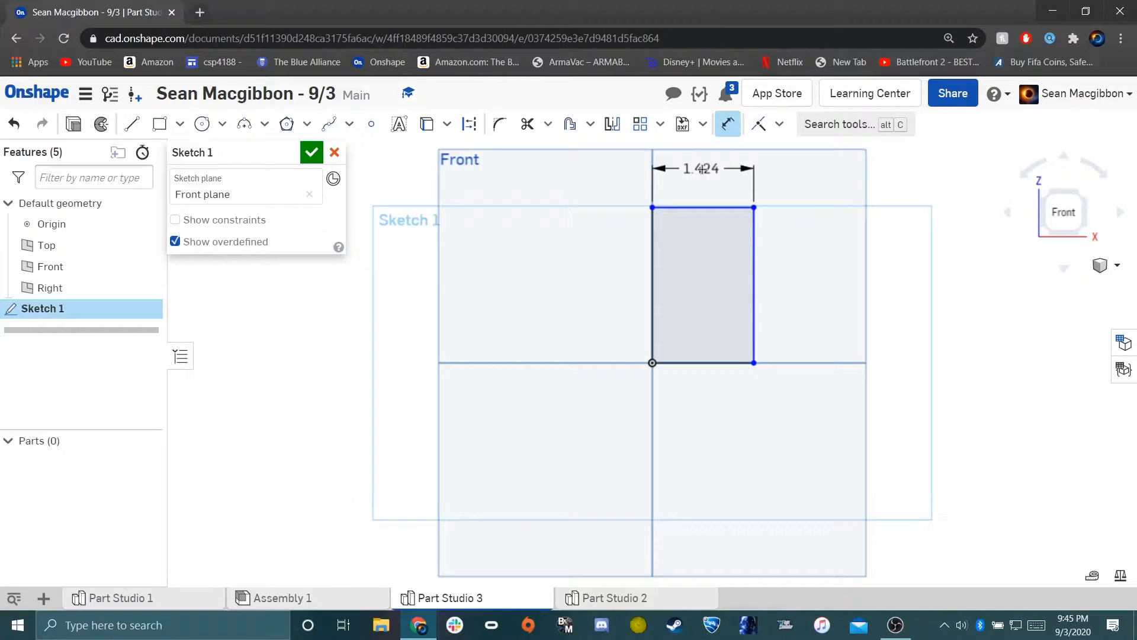
{"action": "left_click", "coordinate": [702, 169]}
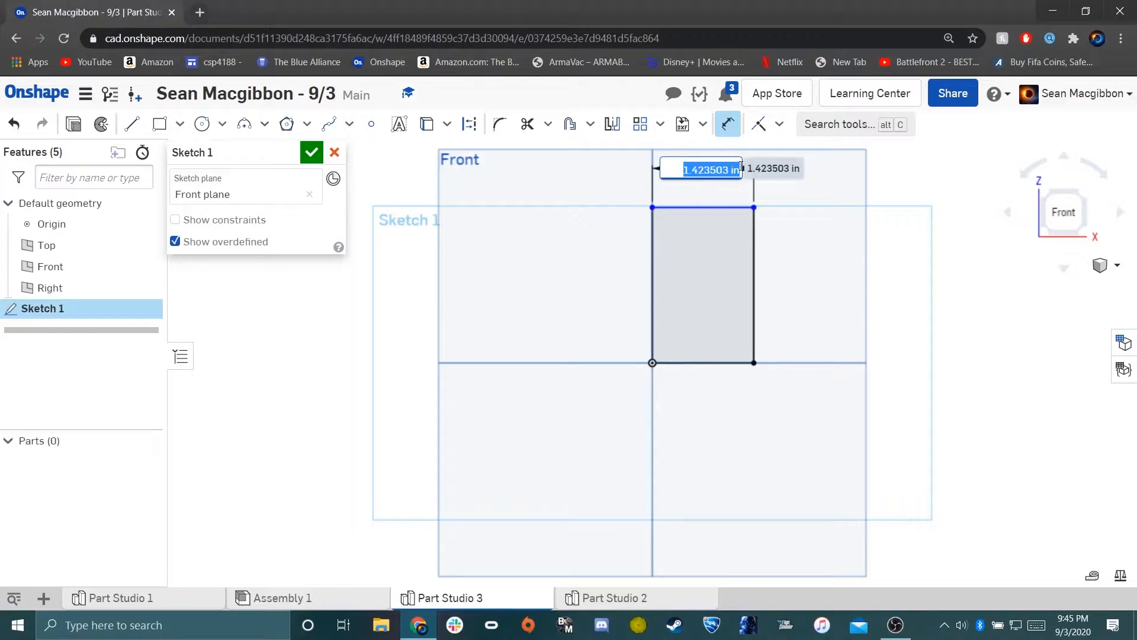
{"action": "type", "text": "1"}
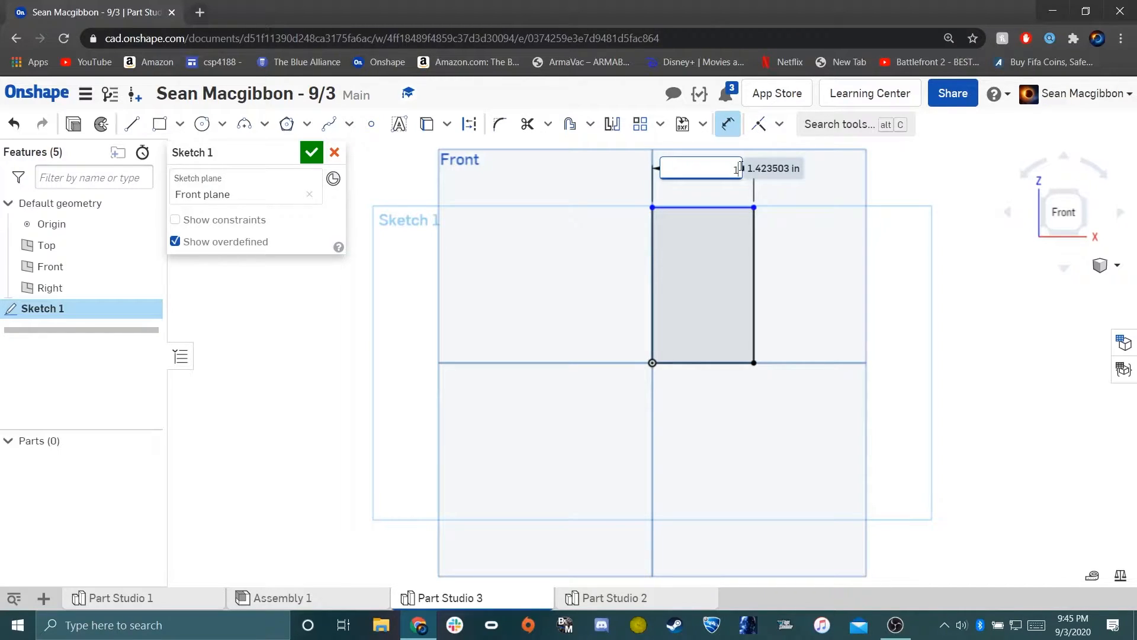
{"action": "key", "text": "Return"}
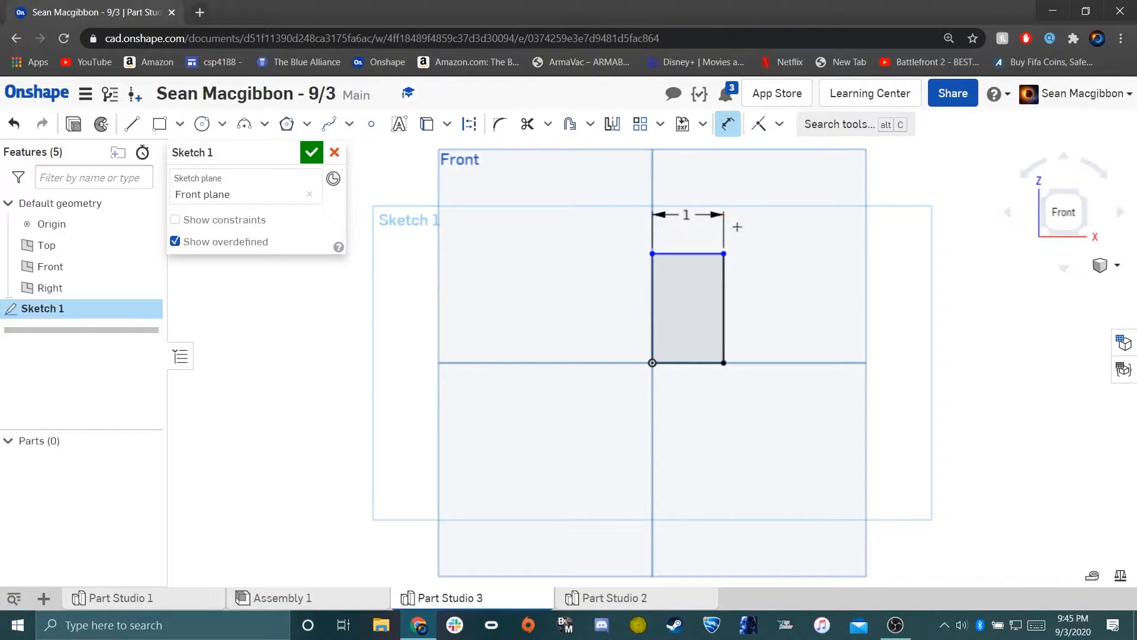
{"action": "double_click", "coordinate": [685, 215]}
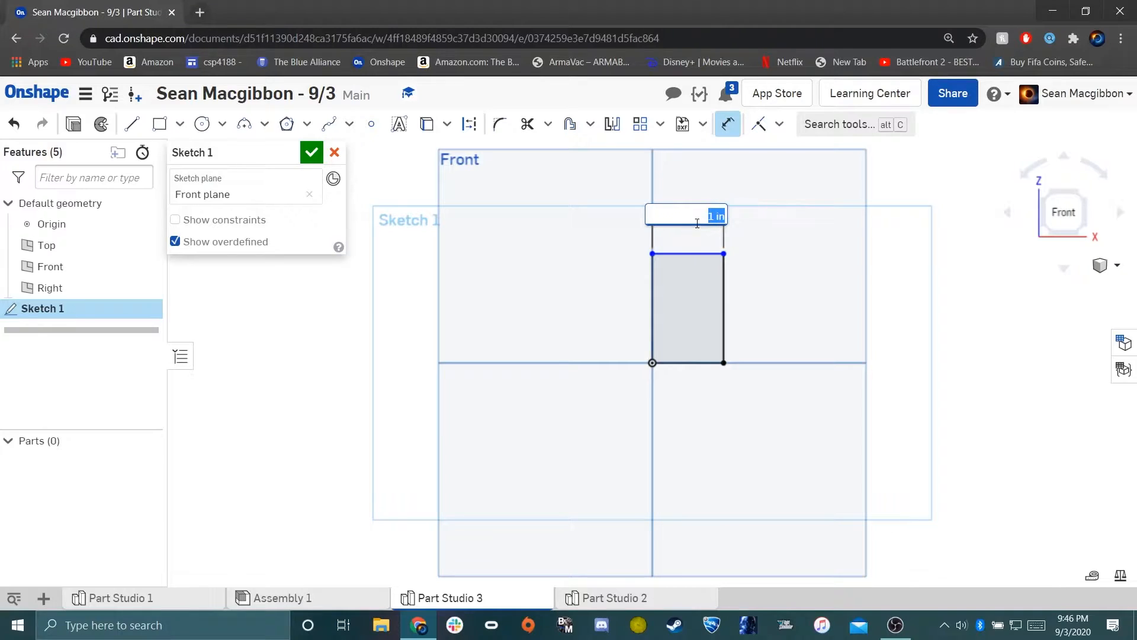
{"action": "key", "text": "Return"}
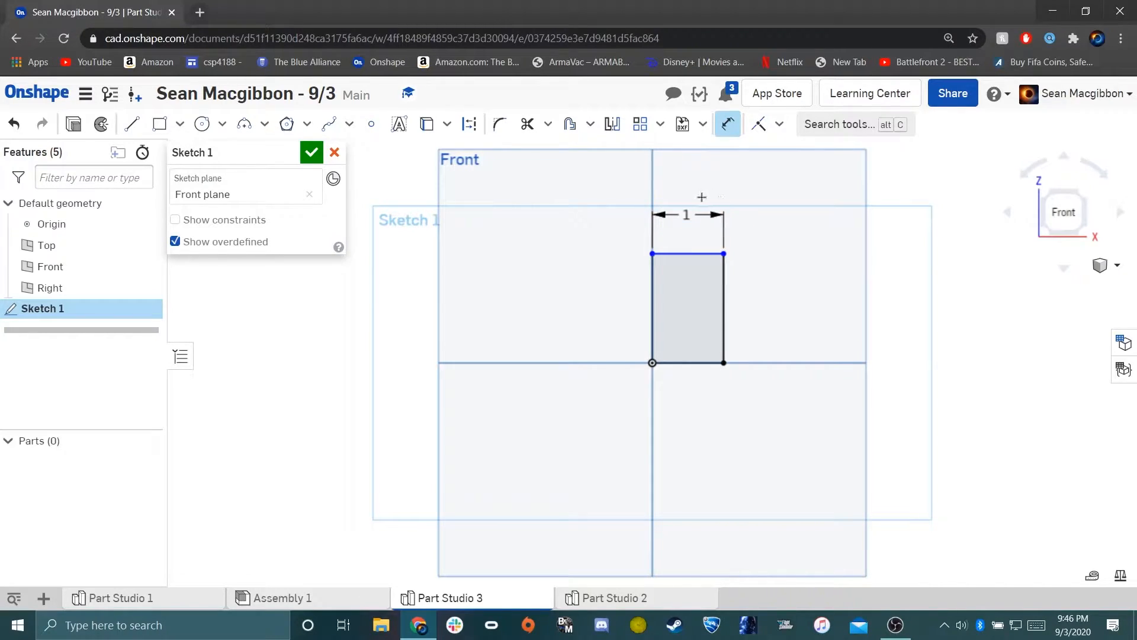
Dimension the vertical side of the rectangle and set its height to 2 in.
{"action": "left_click", "coordinate": [724, 293]}
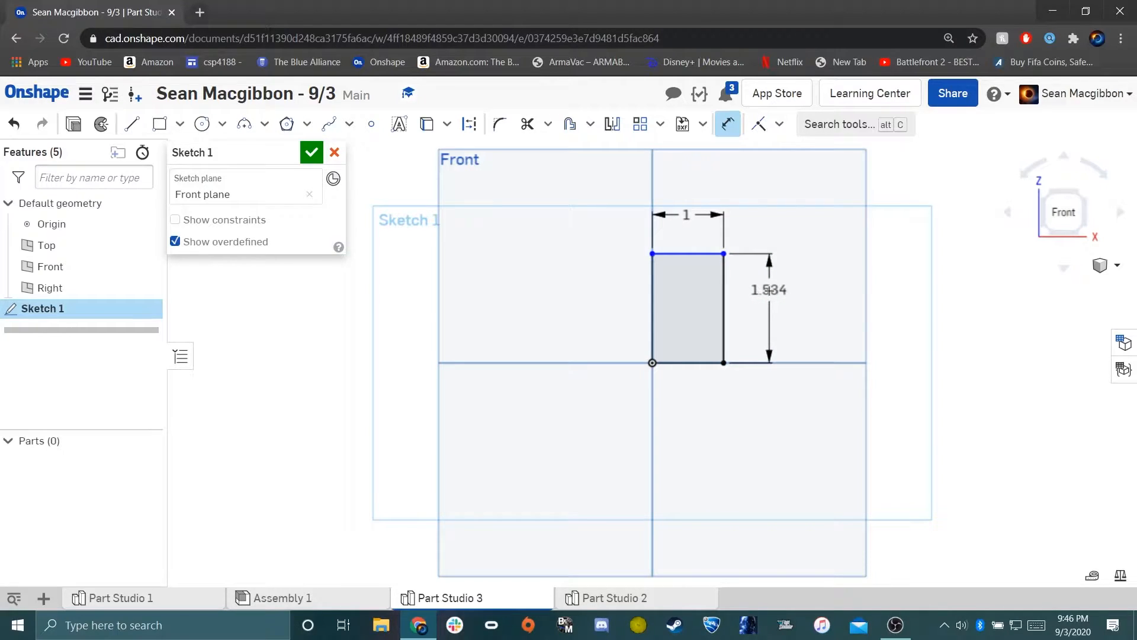
{"action": "left_click", "coordinate": [767, 289]}
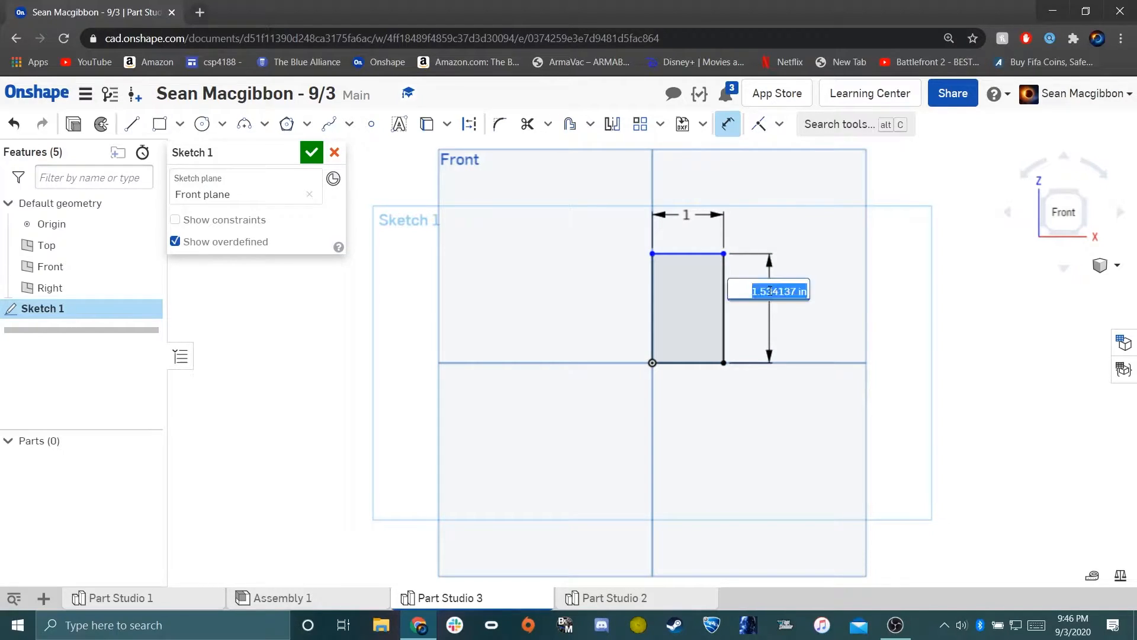
{"action": "type", "text": "2"}
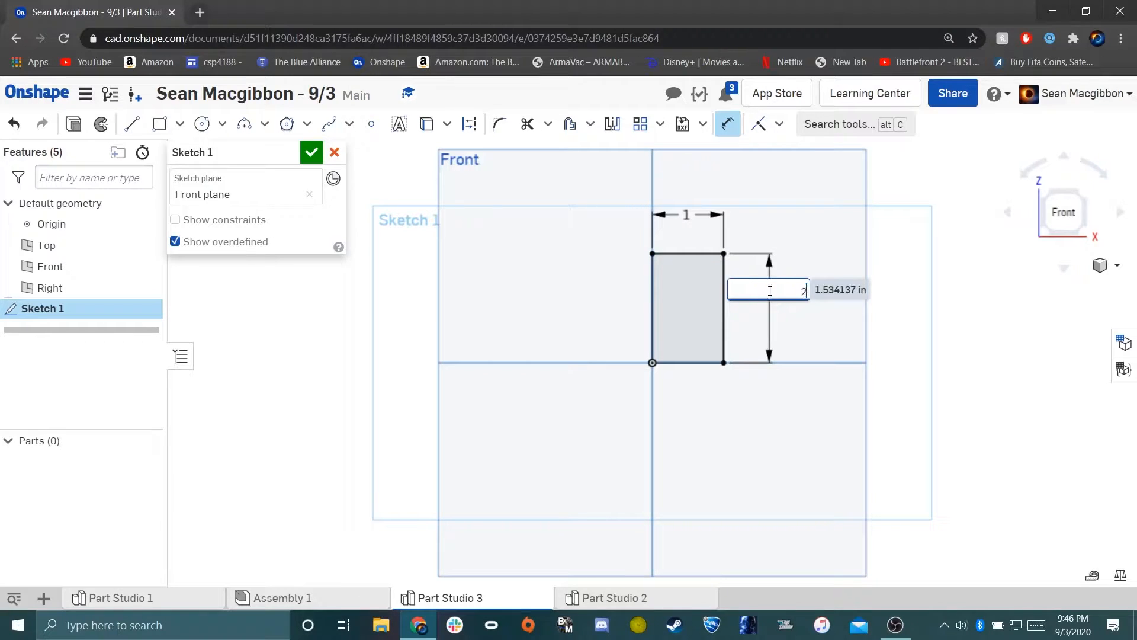
{"action": "key", "text": "Return"}
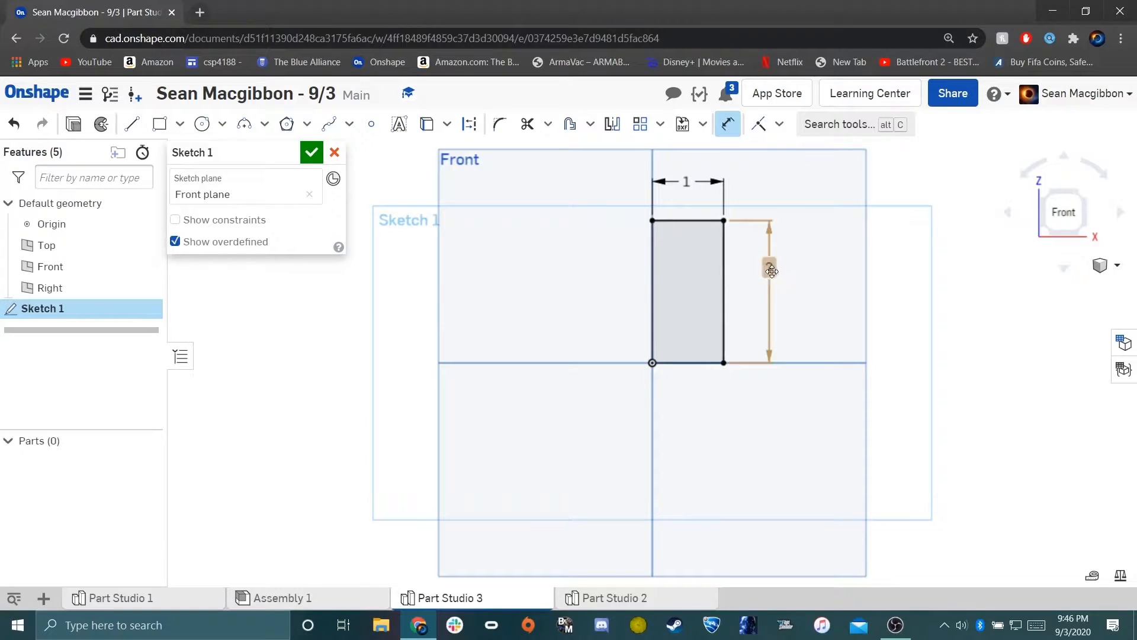
{"action": "double_click", "coordinate": [770, 270]}
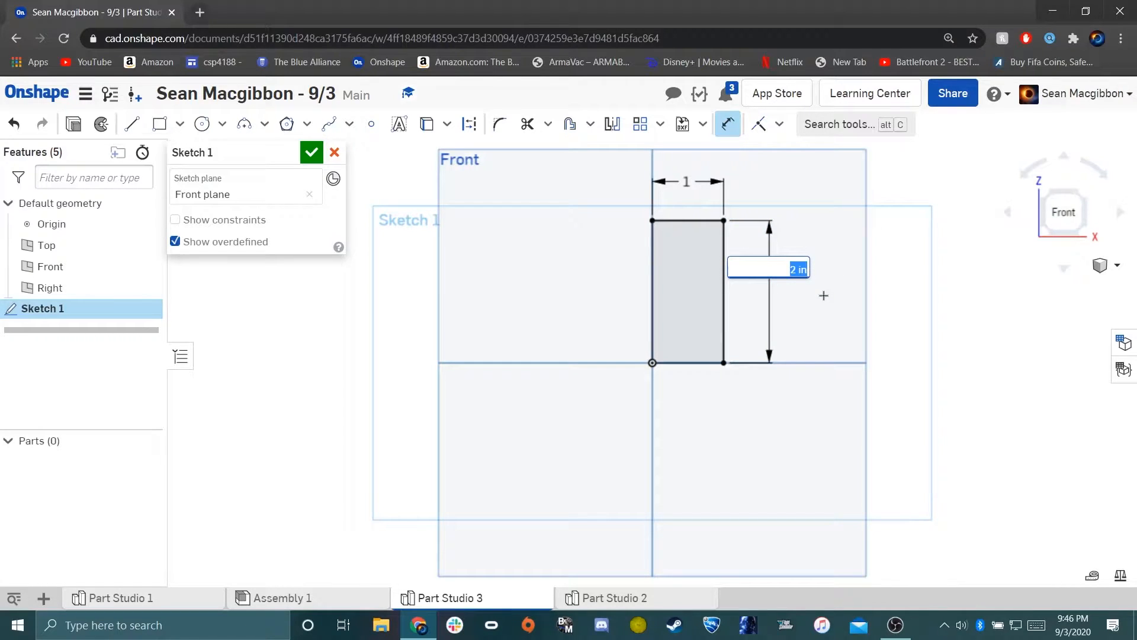
{"action": "key", "text": "Return"}
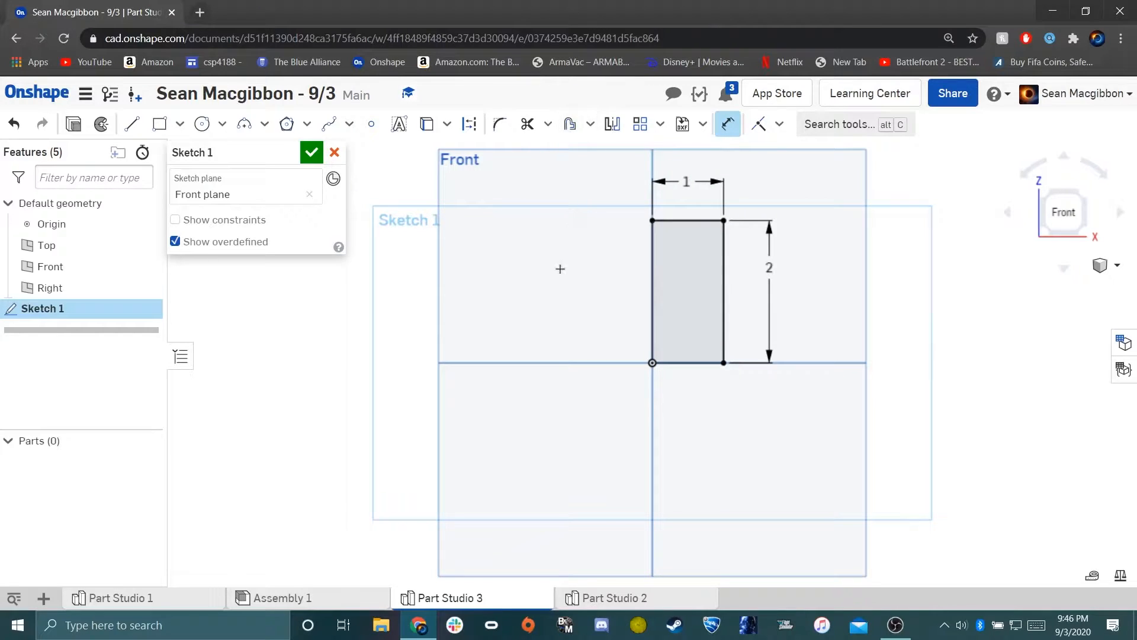
Use Offset on all four edges of the rectangle, with the offset direction pointing inward.
{"action": "key", "text": "o"}
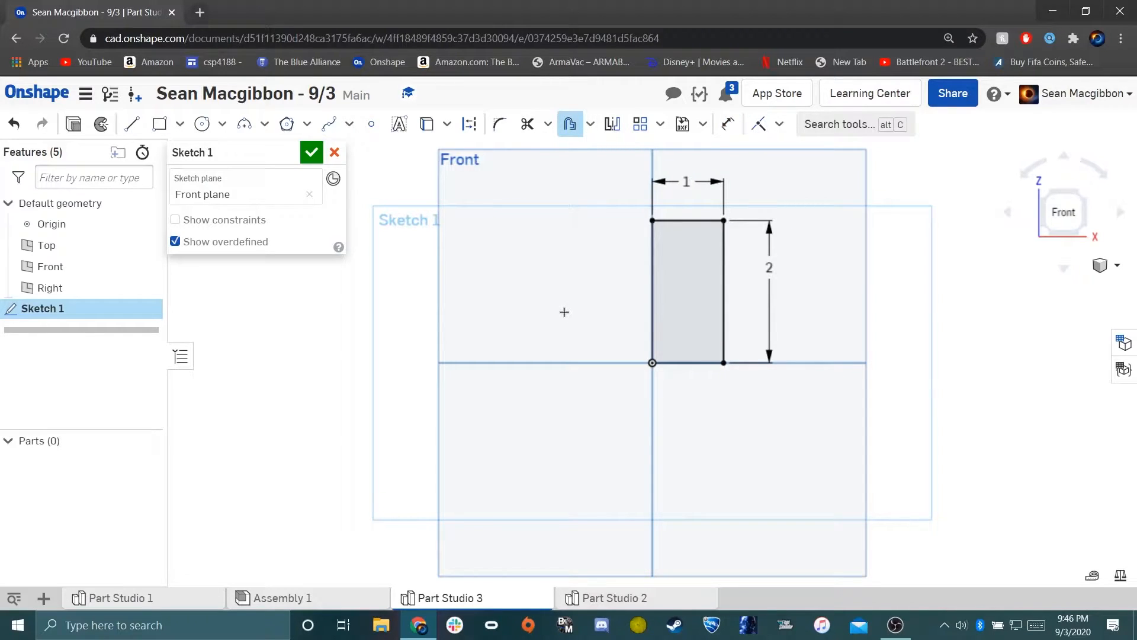
{"action": "key", "text": "Escape"}
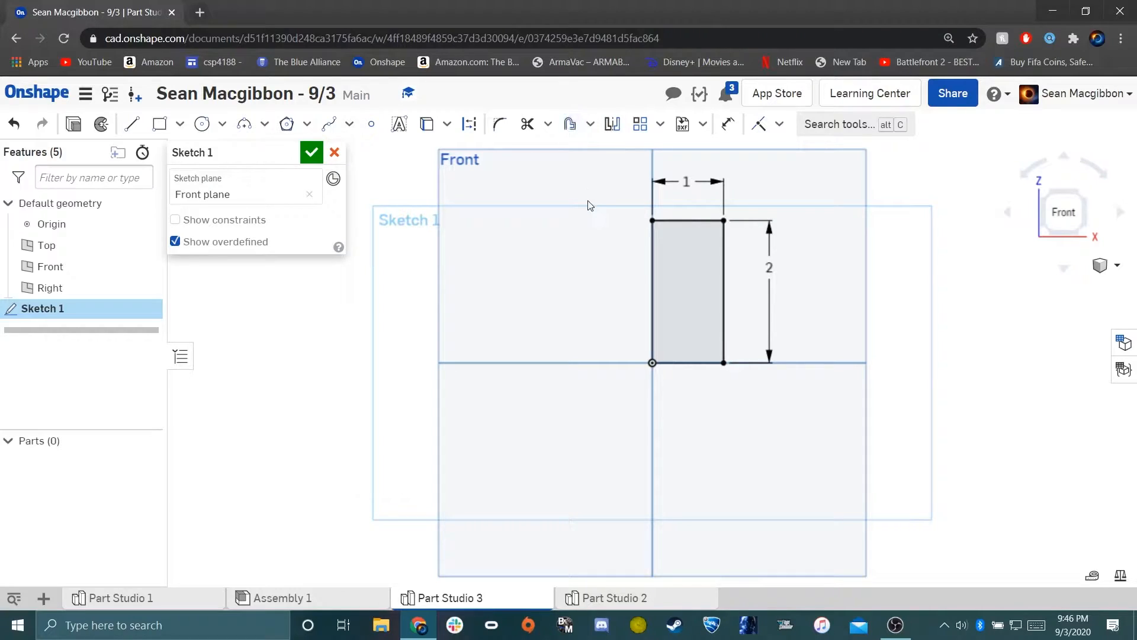
{"action": "left_click", "coordinate": [570, 126]}
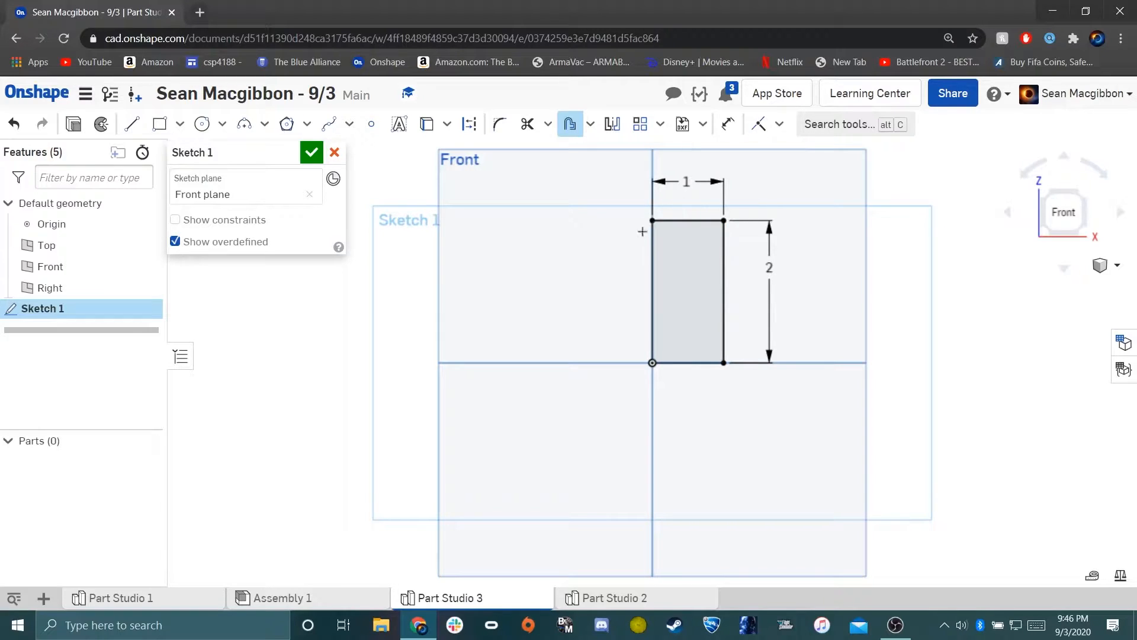
{"action": "left_click", "coordinate": [688, 220]}
{"action": "left_click", "coordinate": [654, 284]}
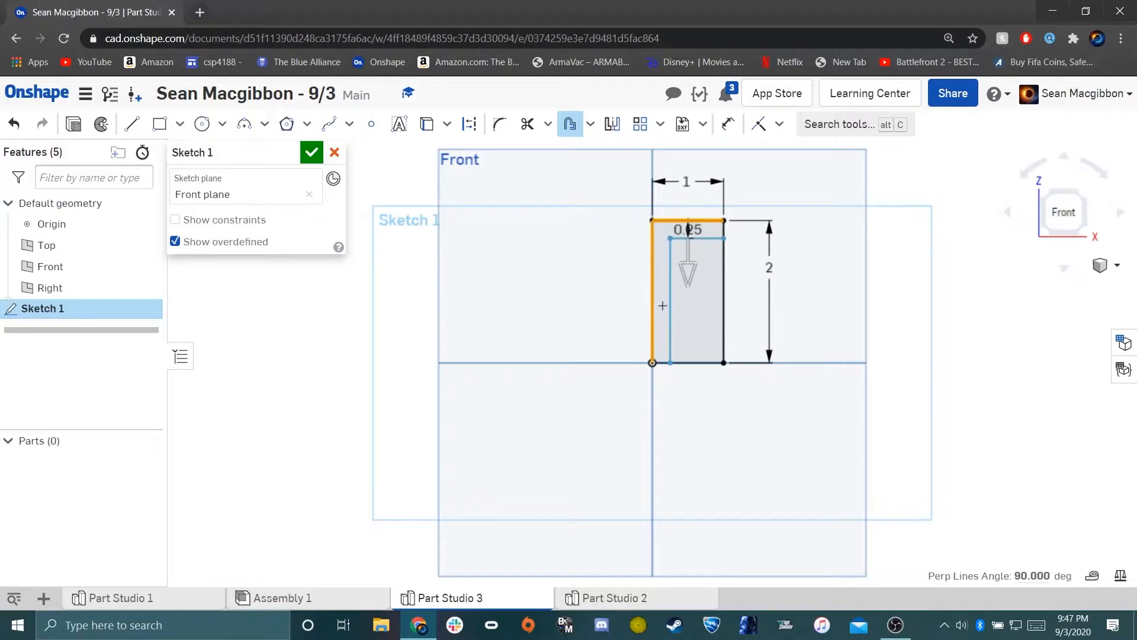
{"action": "left_click", "coordinate": [687, 362]}
{"action": "left_click", "coordinate": [723, 315]}
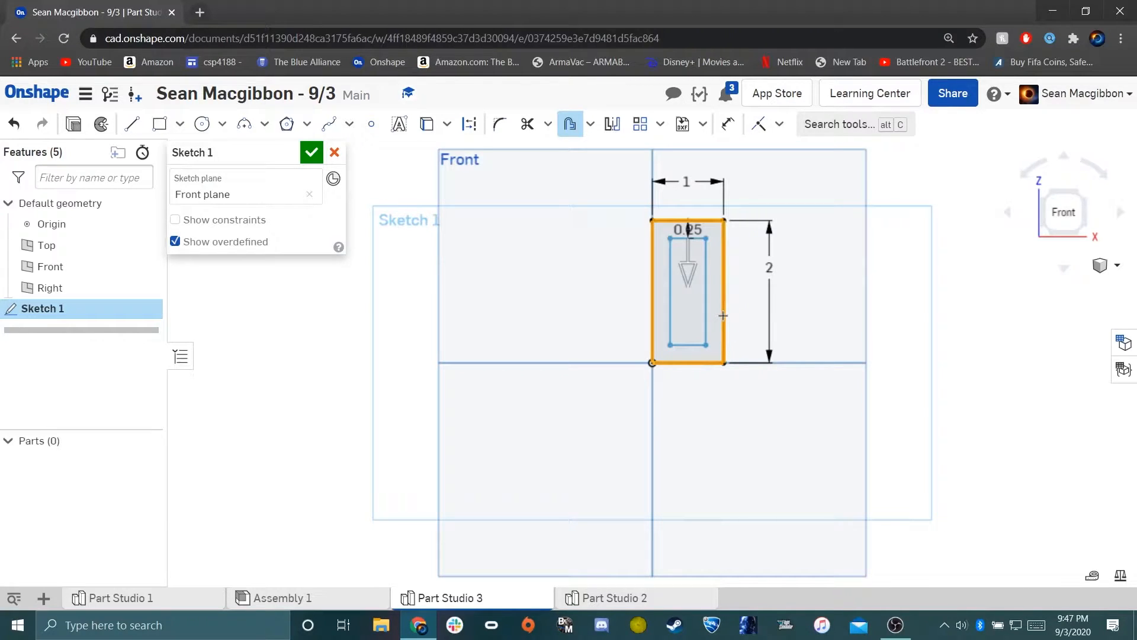
{"action": "left_click", "coordinate": [688, 270]}
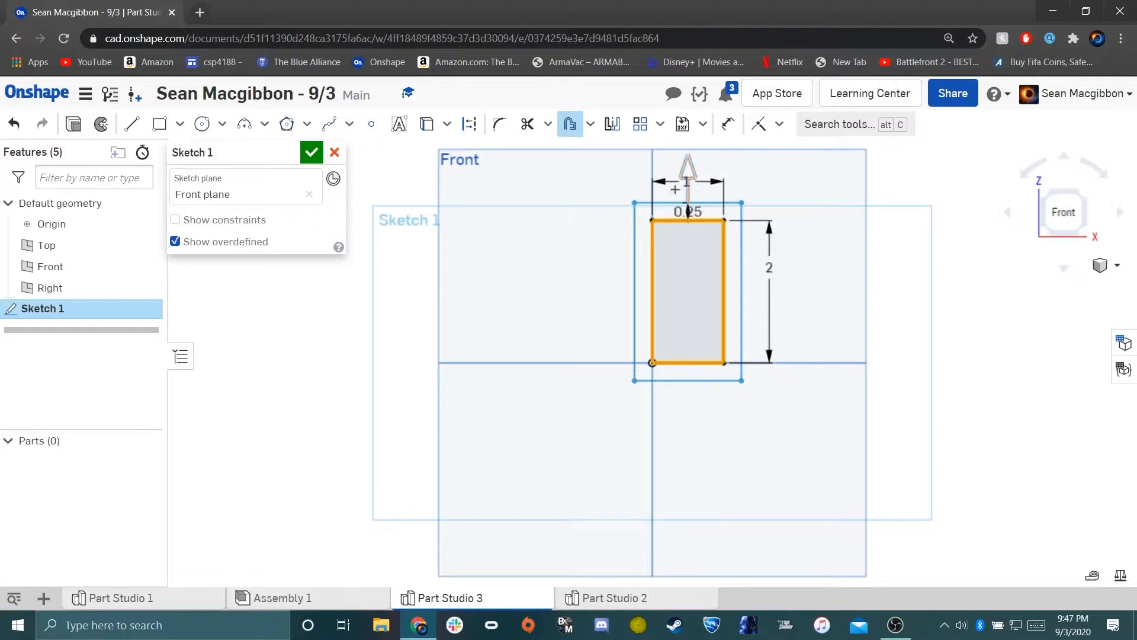
{"action": "left_click", "coordinate": [687, 168]}
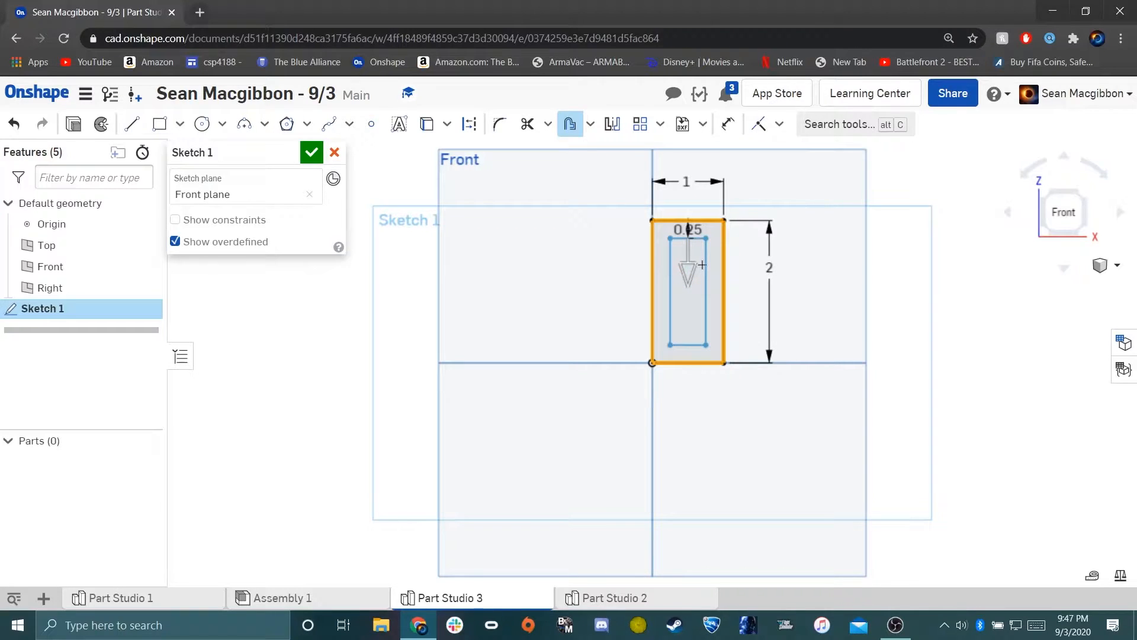
Place the inner offset rectangle and set its offset distance to 0.125 in for the tube wall.
{"action": "left_click", "coordinate": [911, 260]}
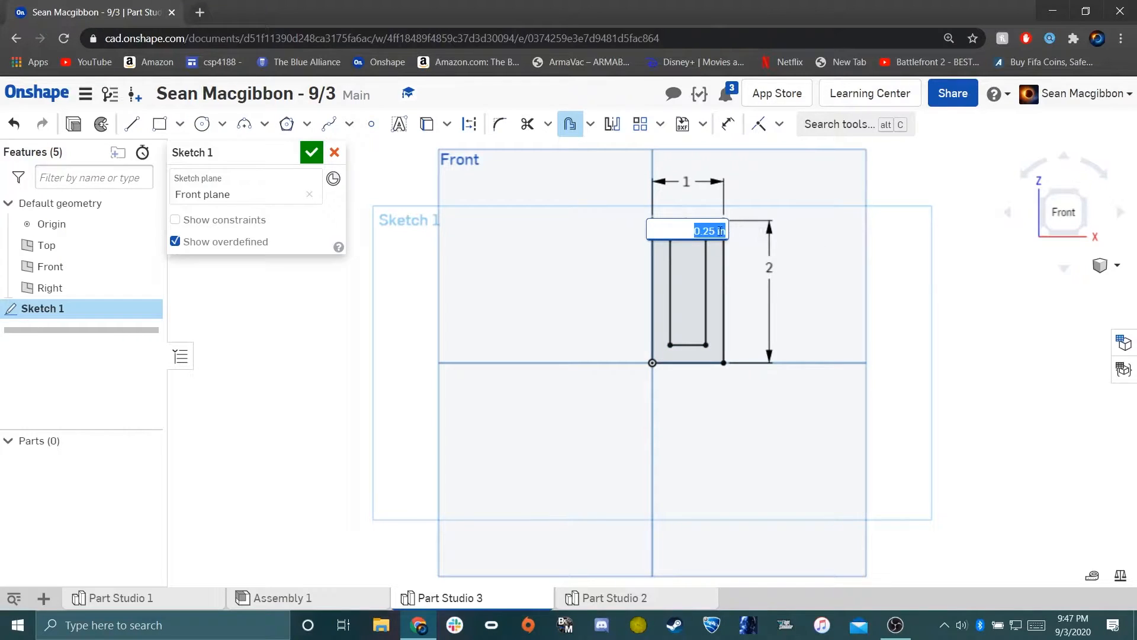
{"action": "key", "text": "BackSpace"}
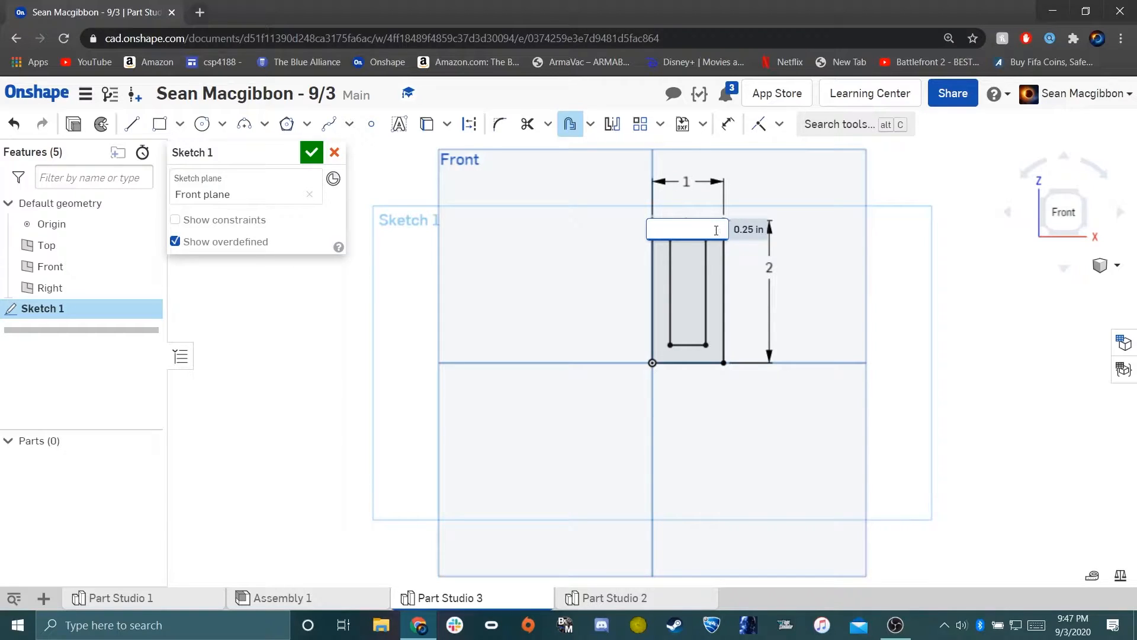
{"action": "type", "text": "0.125"}
{"action": "key", "text": "Return"}
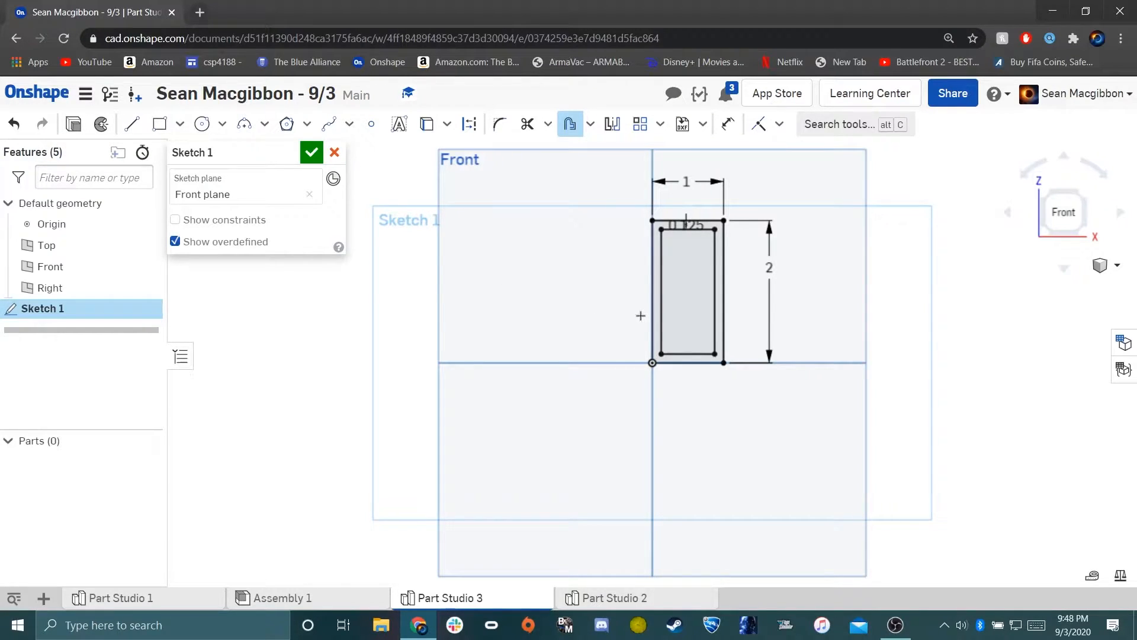
{"action": "key", "text": "shift+e"}
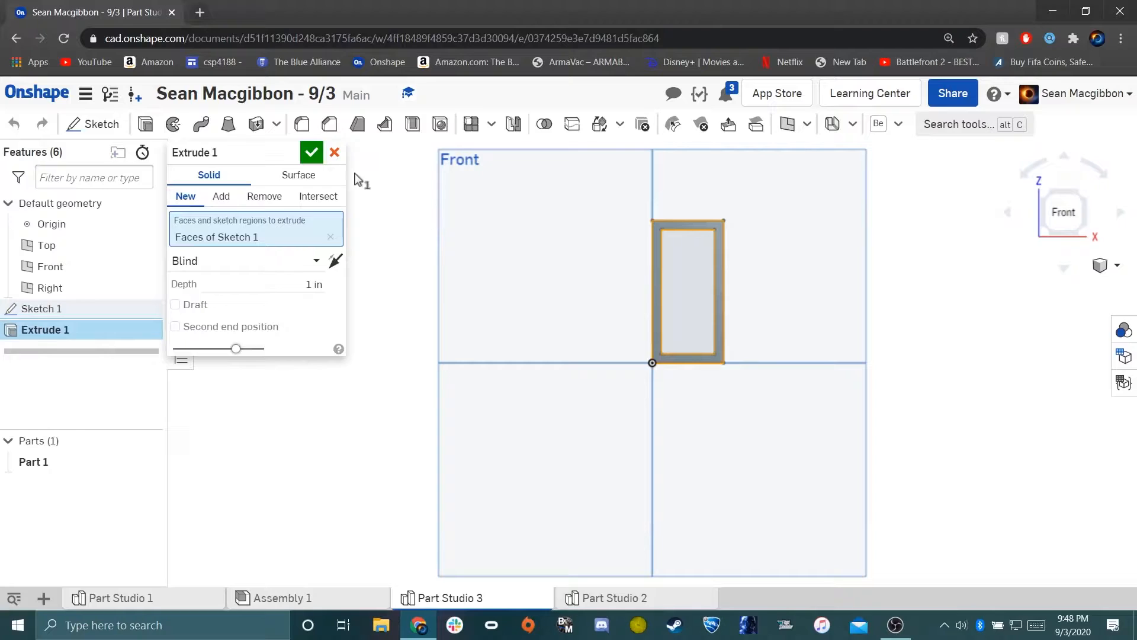
{"action": "left_click", "coordinate": [334, 152]}
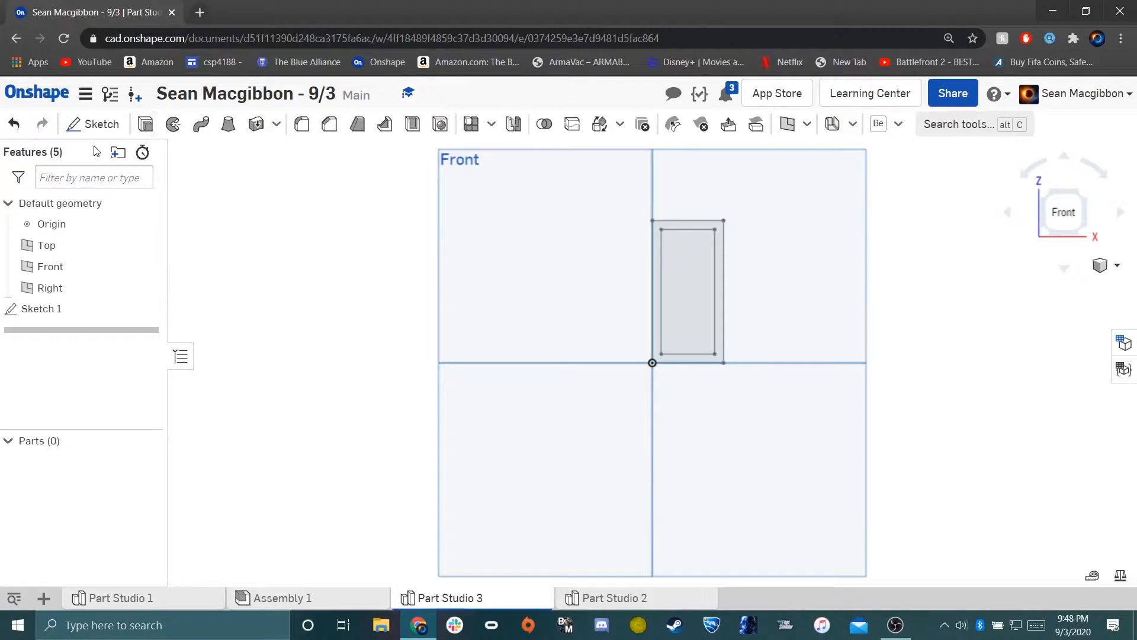
{"action": "double_click", "coordinate": [77, 307]}
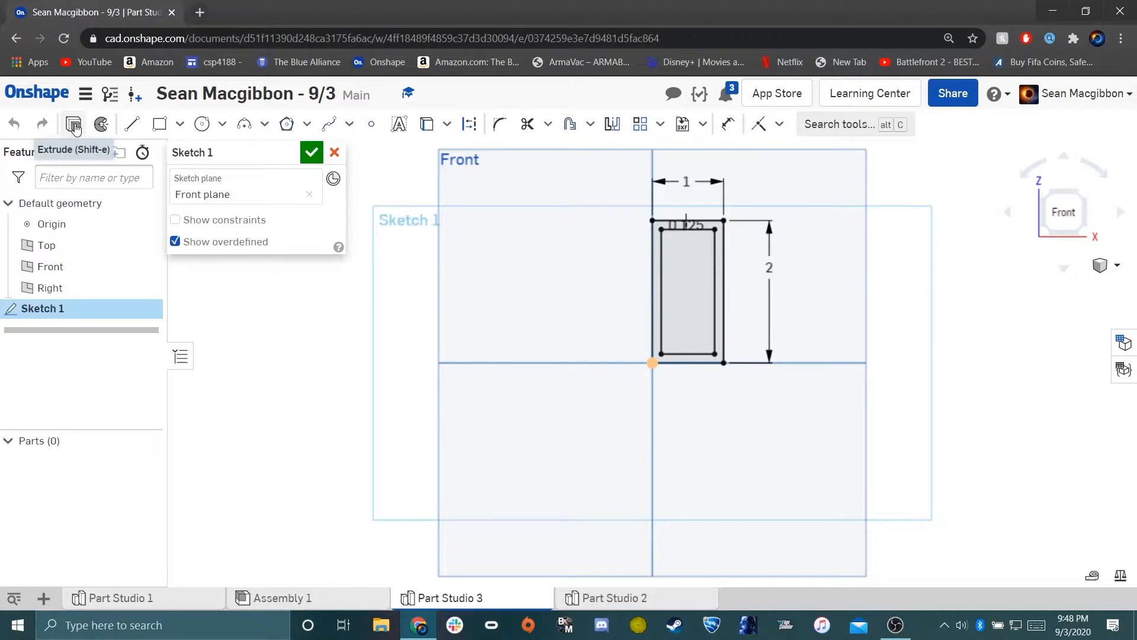
Extrude the hollow tube profile of Sketch 1 as a new blind solid with a depth of 28 in.
{"action": "left_click", "coordinate": [74, 125]}
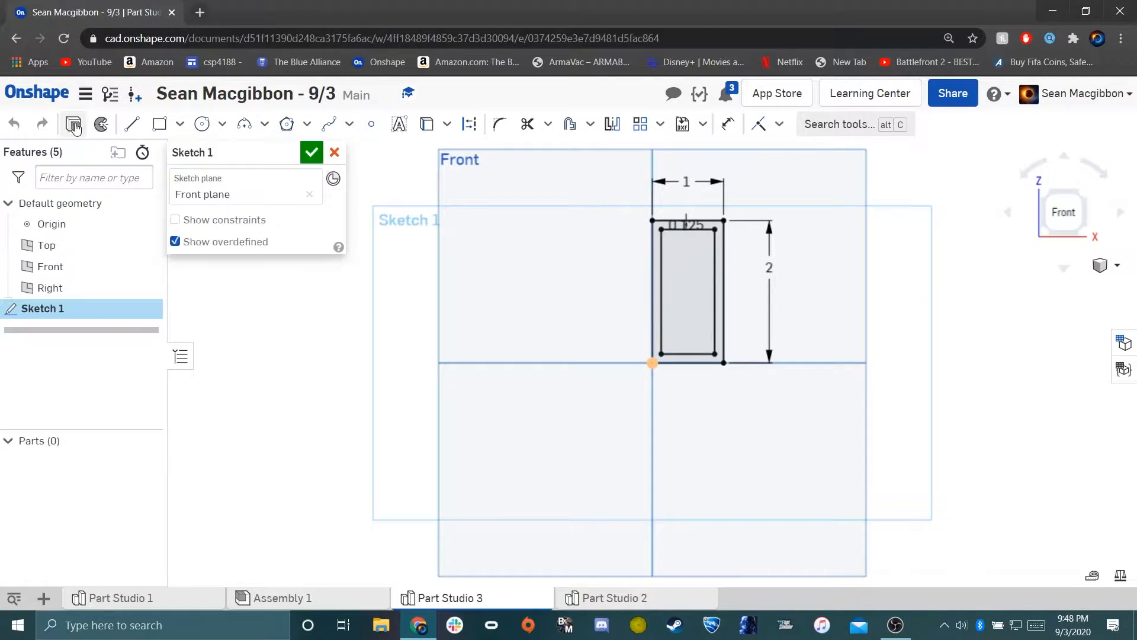
{"action": "right_click_drag", "start_coordinate": [787, 254], "coordinate": [740, 283]}
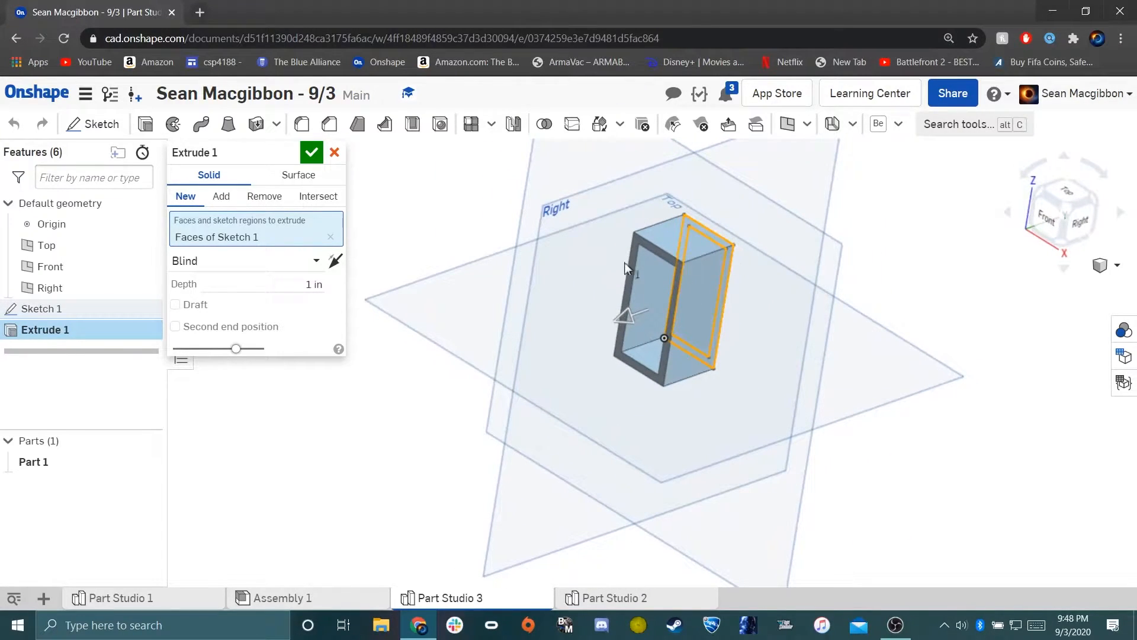
{"action": "right_click_drag", "start_coordinate": [622, 274], "coordinate": [643, 264]}
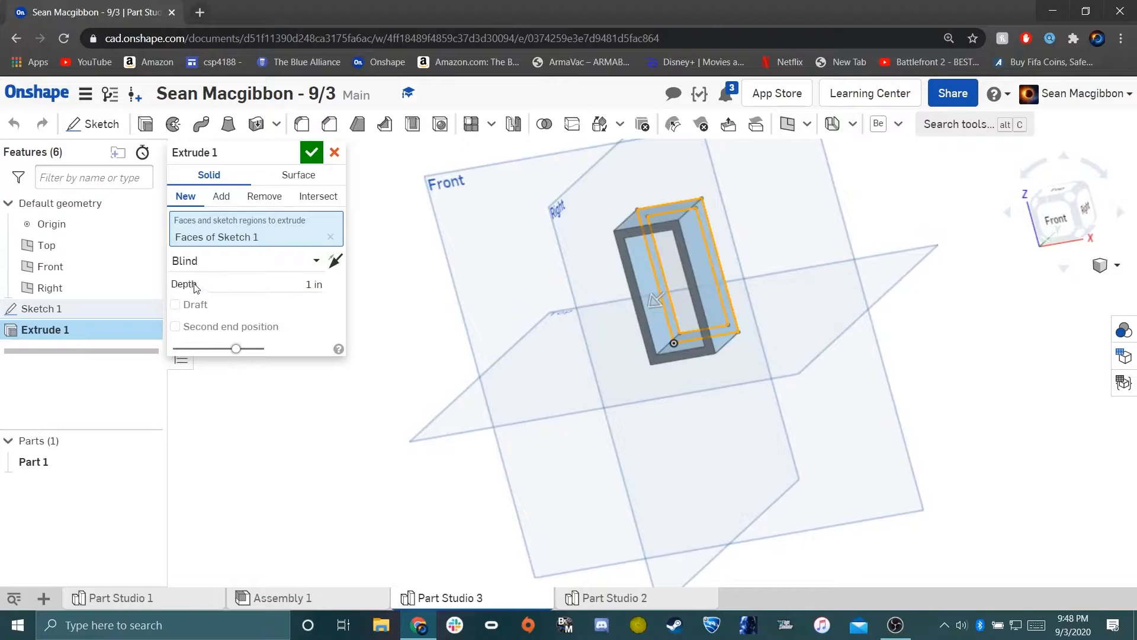
{"action": "left_click", "coordinate": [311, 285]}
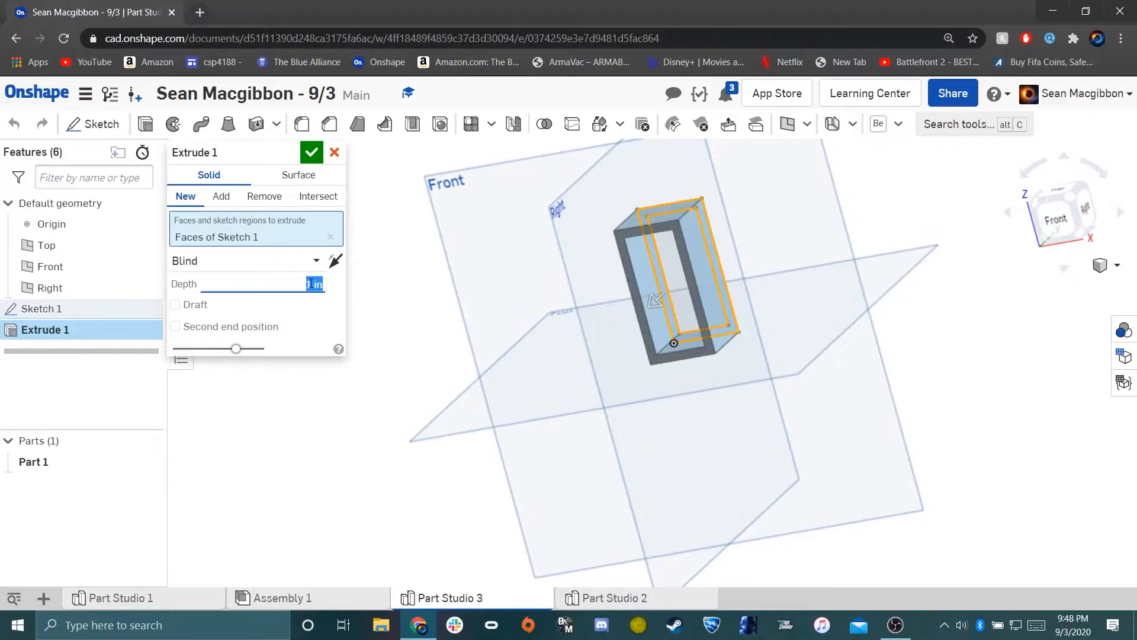
{"action": "type", "text": "28"}
{"action": "key", "text": "Return"}
Set the tube's extrusion depth back to 1 in.
{"action": "scroll", "coordinate": [688, 300], "scroll_direction": "down", "scroll_amount": 5}
{"action": "mouse_move", "coordinate": [624, 361]}
{"action": "right_mouse_down"}
{"action": "mouse_move", "coordinate": [602, 385]}
{"action": "mouse_move", "coordinate": [570, 388]}
{"action": "mouse_move", "coordinate": [632, 322]}
{"action": "mouse_move", "coordinate": [609, 332]}
{"action": "mouse_move", "coordinate": [579, 358]}
{"action": "mouse_move", "coordinate": [593, 363]}
{"action": "mouse_move", "coordinate": [583, 368]}
{"action": "mouse_move", "coordinate": [632, 345]}
{"action": "right_mouse_up"}
{"action": "scroll", "coordinate": [622, 338], "scroll_direction": "up", "scroll_amount": 5}
{"action": "type", "text": "1"}
{"action": "key", "text": "Return"}
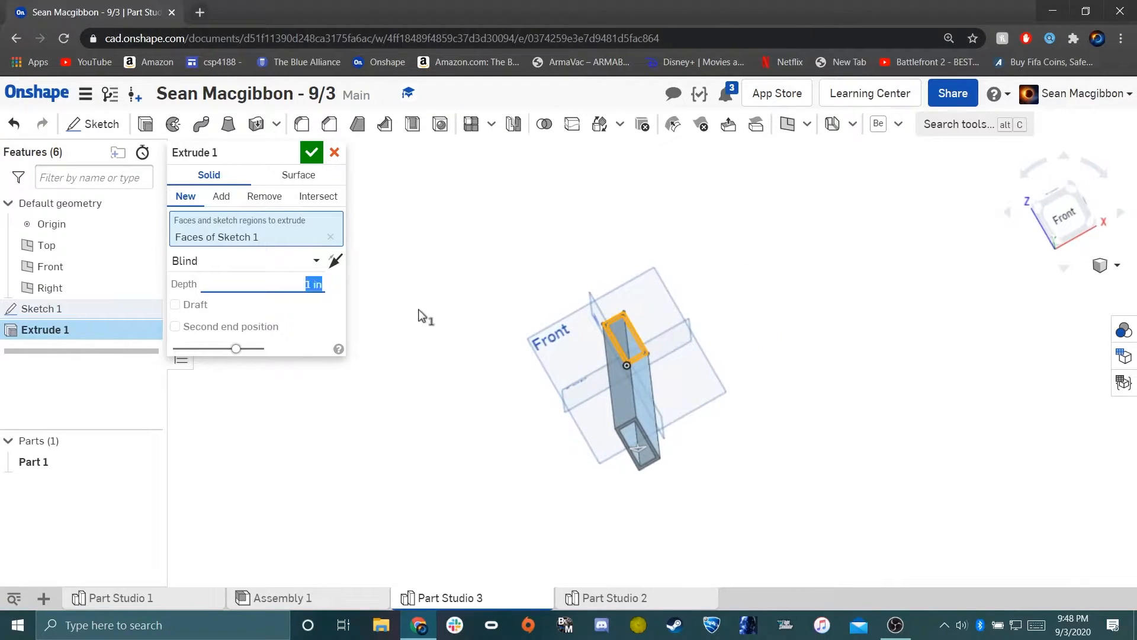
{"action": "scroll", "coordinate": [598, 360], "scroll_direction": "up", "scroll_amount": 4}
{"action": "right_click_drag", "start_coordinate": [681, 343], "coordinate": [672, 323]}
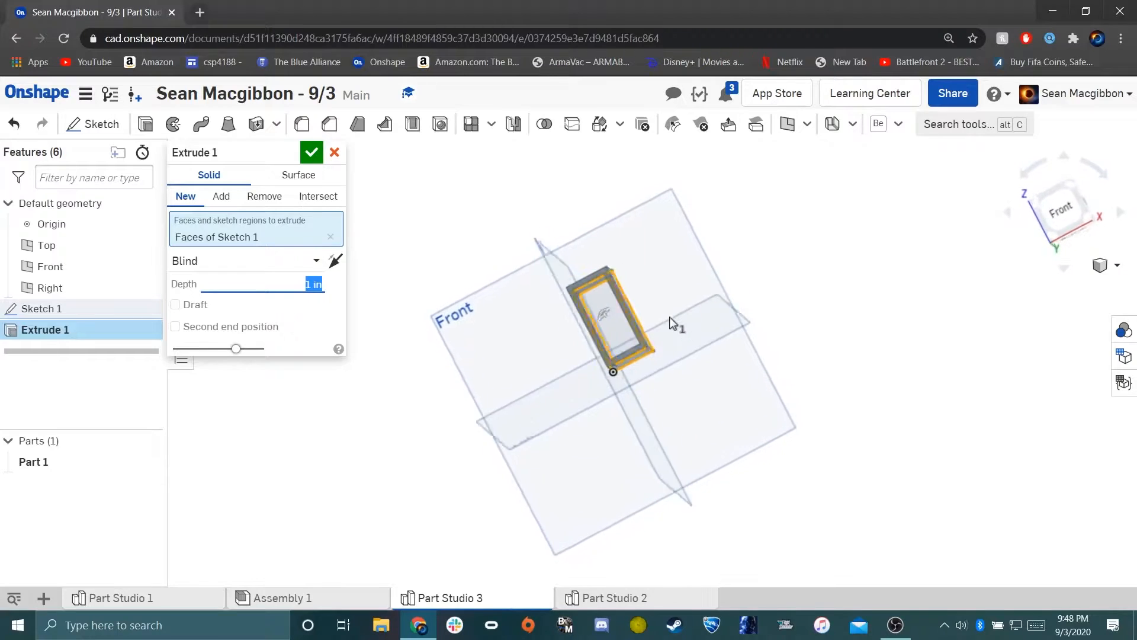
{"action": "left_click", "coordinate": [330, 236]}
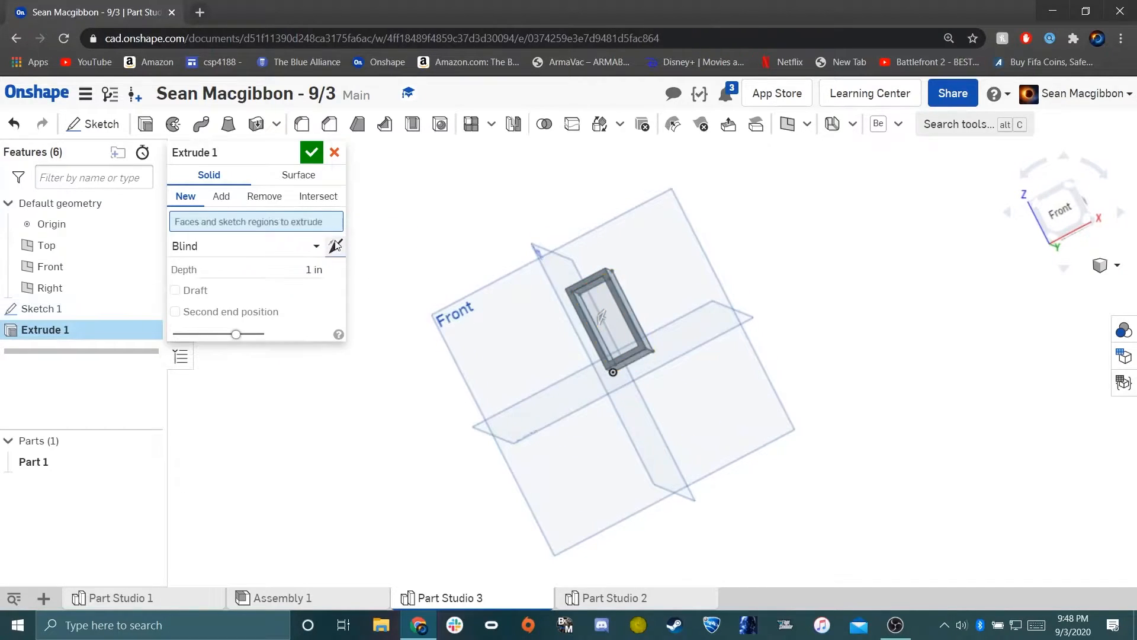
{"action": "mouse_move", "coordinate": [644, 334]}
{"action": "right_mouse_down"}
{"action": "mouse_move", "coordinate": [597, 386]}
{"action": "mouse_move", "coordinate": [633, 337]}
{"action": "right_mouse_up"}
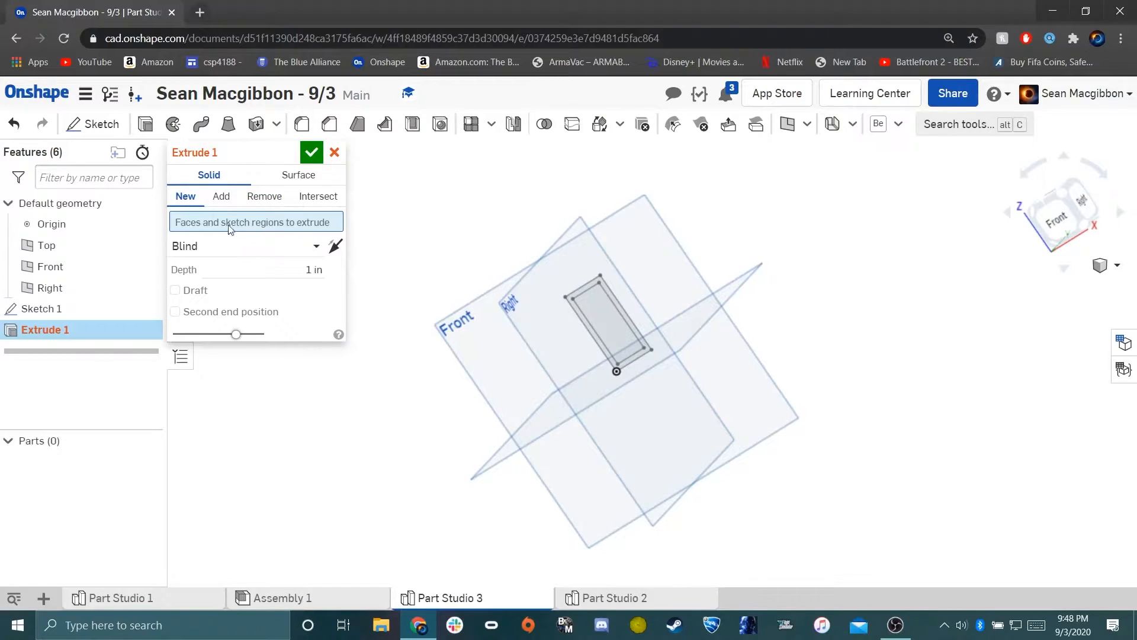
{"action": "scroll", "coordinate": [602, 309], "scroll_direction": "up", "scroll_amount": 5}
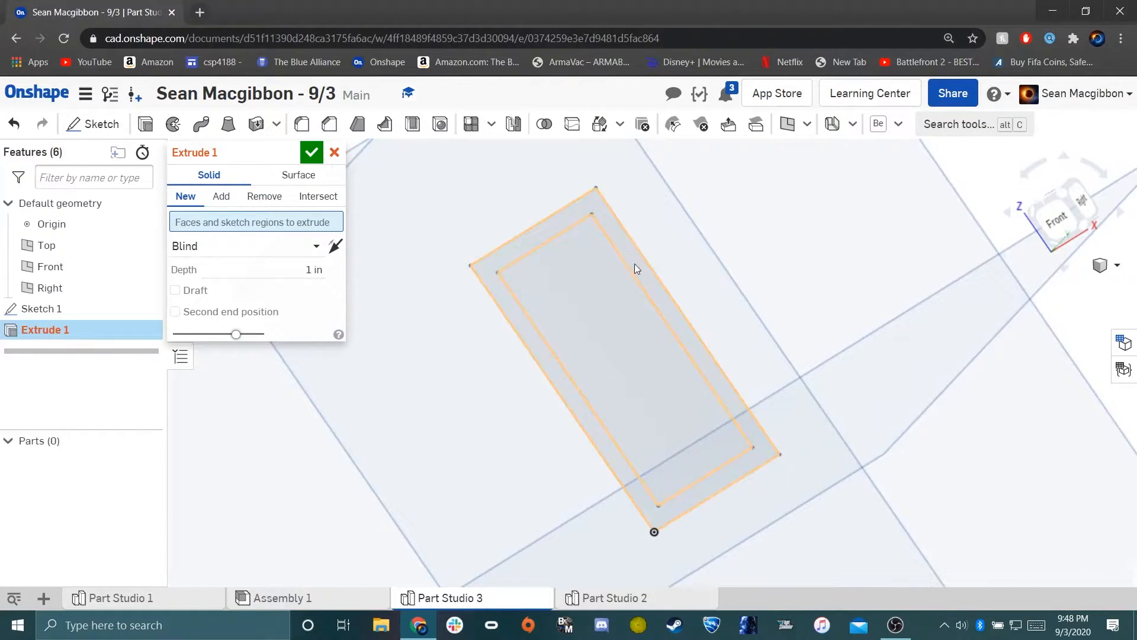
{"action": "left_click", "coordinate": [663, 301]}
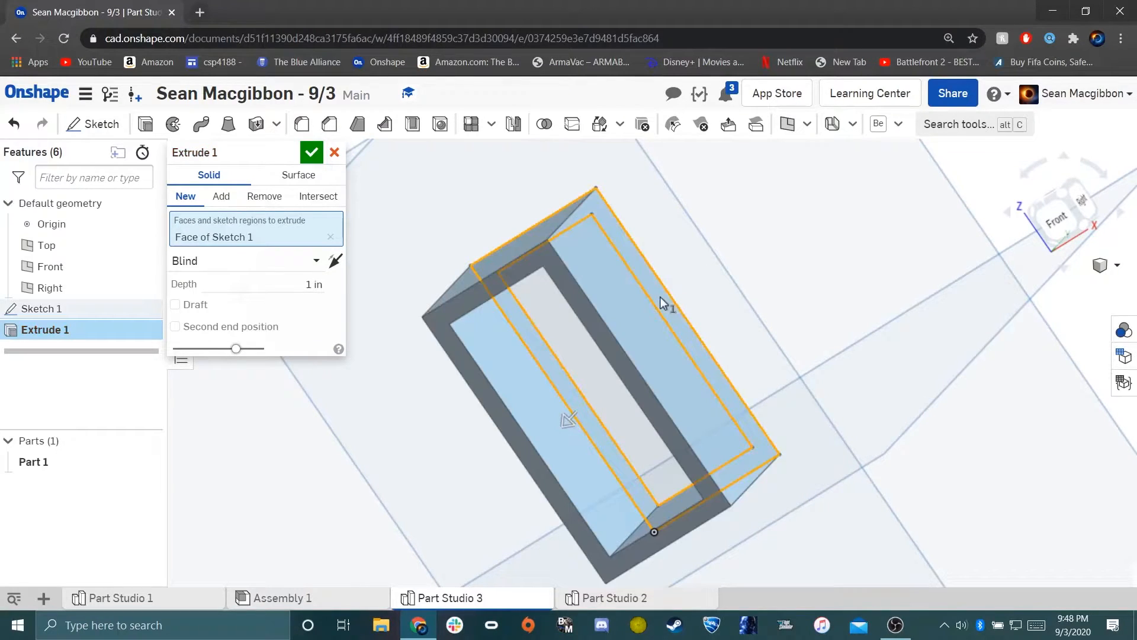
{"action": "scroll", "coordinate": [647, 318], "scroll_direction": "down", "scroll_amount": 2}
{"action": "mouse_move", "coordinate": [645, 318]}
{"action": "right_mouse_down"}
{"action": "mouse_move", "coordinate": [678, 323]}
{"action": "mouse_move", "coordinate": [645, 328]}
{"action": "right_mouse_up"}
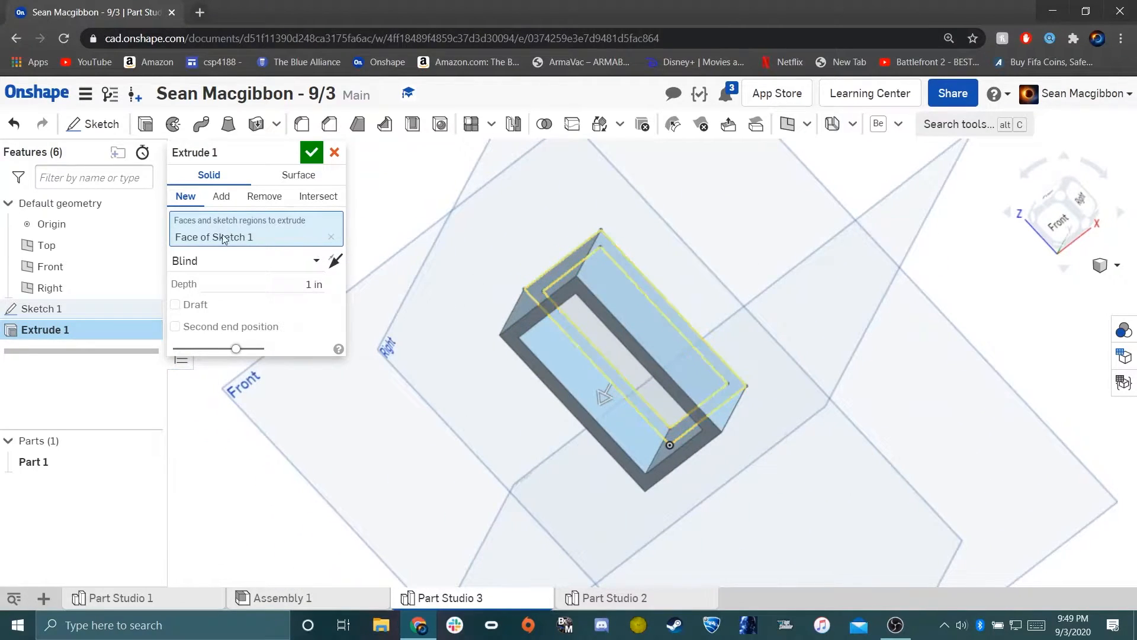
{"action": "left_click", "coordinate": [333, 236]}
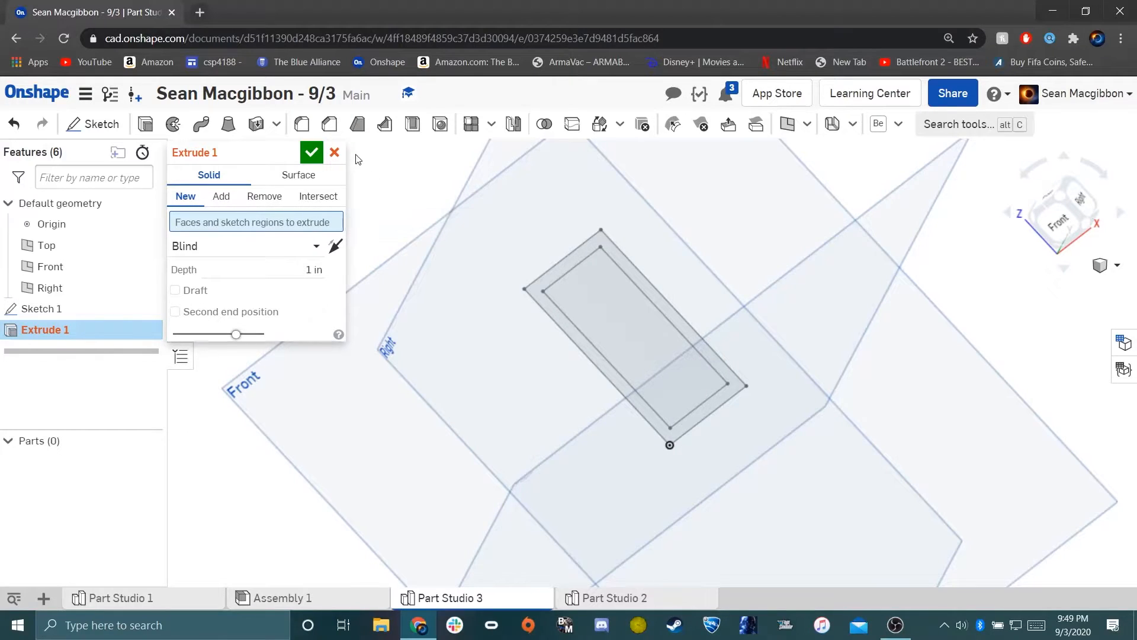
{"action": "left_click", "coordinate": [335, 152]}
Reopen Sketch 1 and extrude its hollow tube profile as a new blind solid with a depth of 28 in.
{"action": "double_click", "coordinate": [95, 308]}
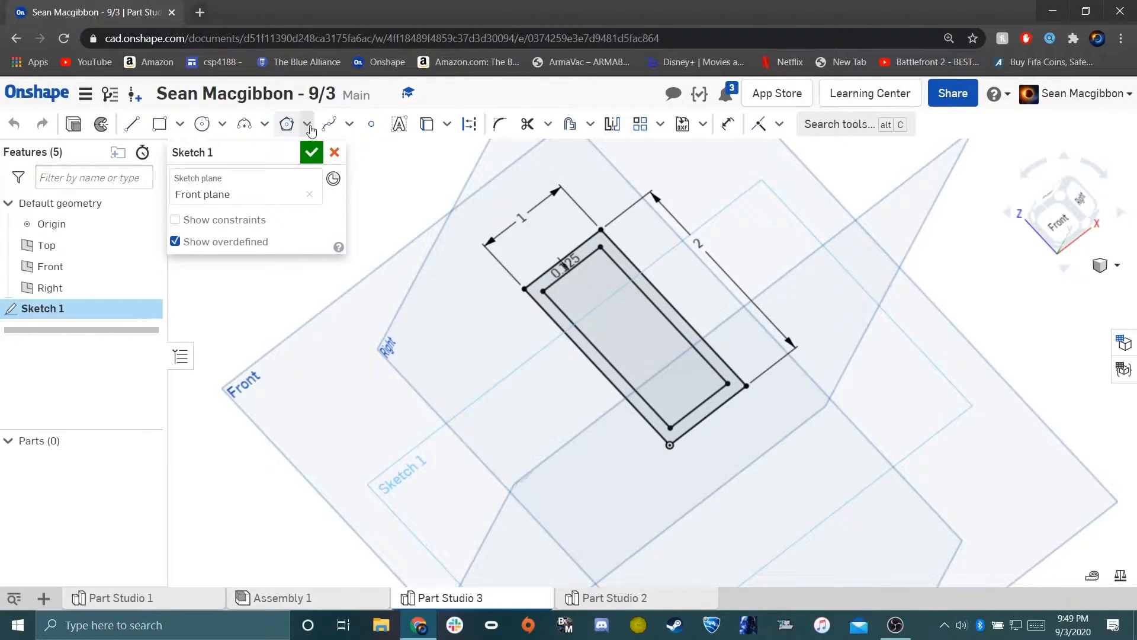
{"action": "left_click", "coordinate": [80, 125]}
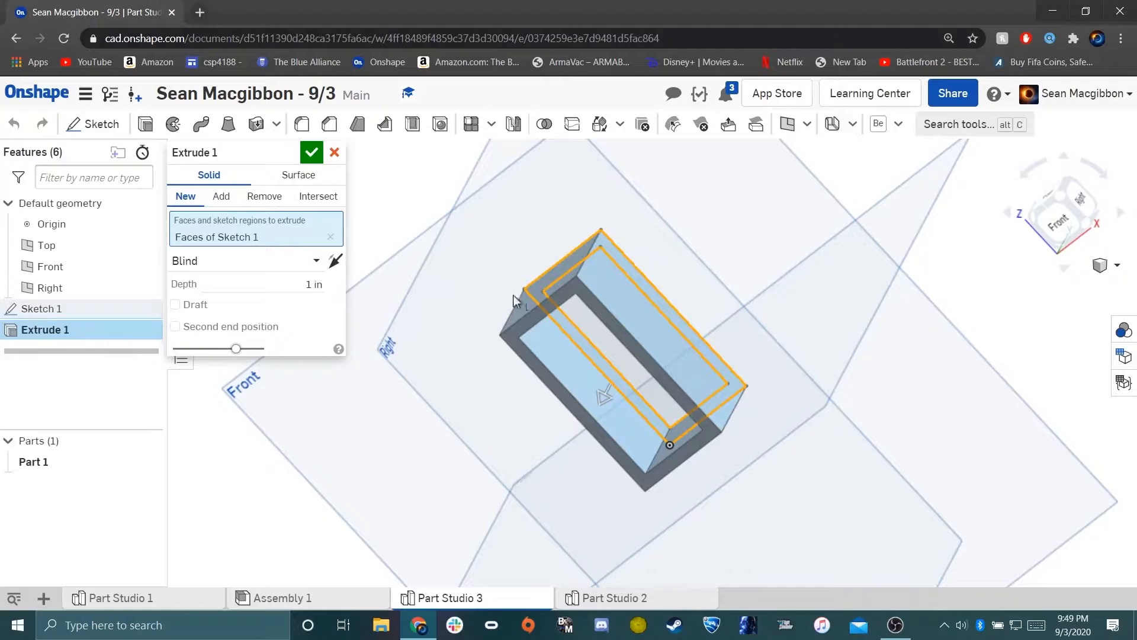
{"action": "left_click", "coordinate": [313, 283]}
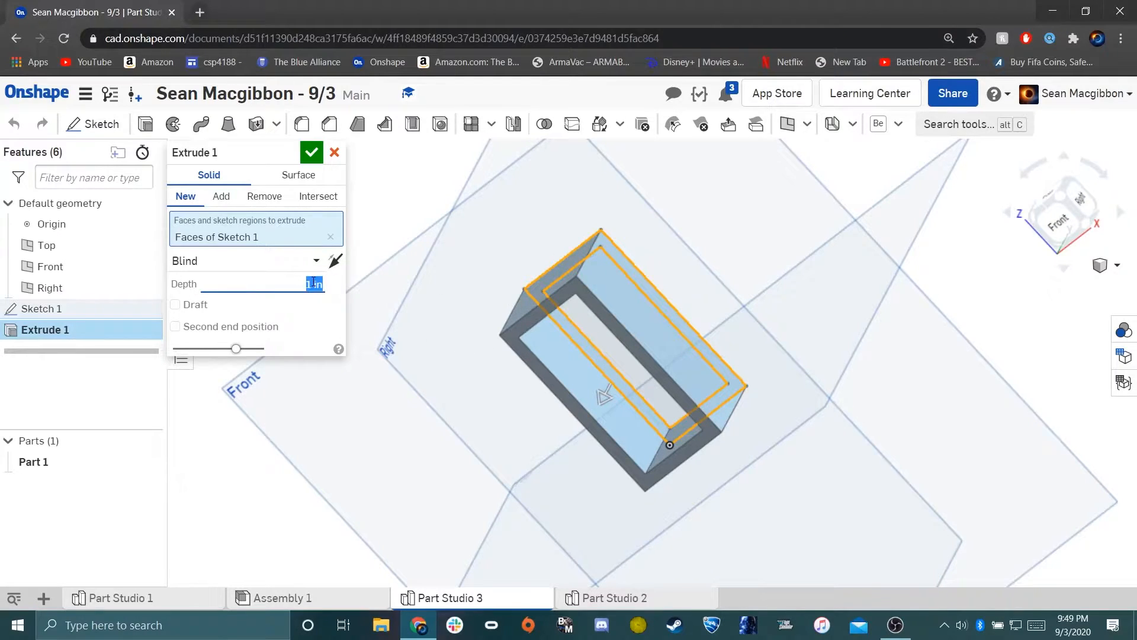
{"action": "type", "text": "28"}
{"action": "key", "text": "Return"}
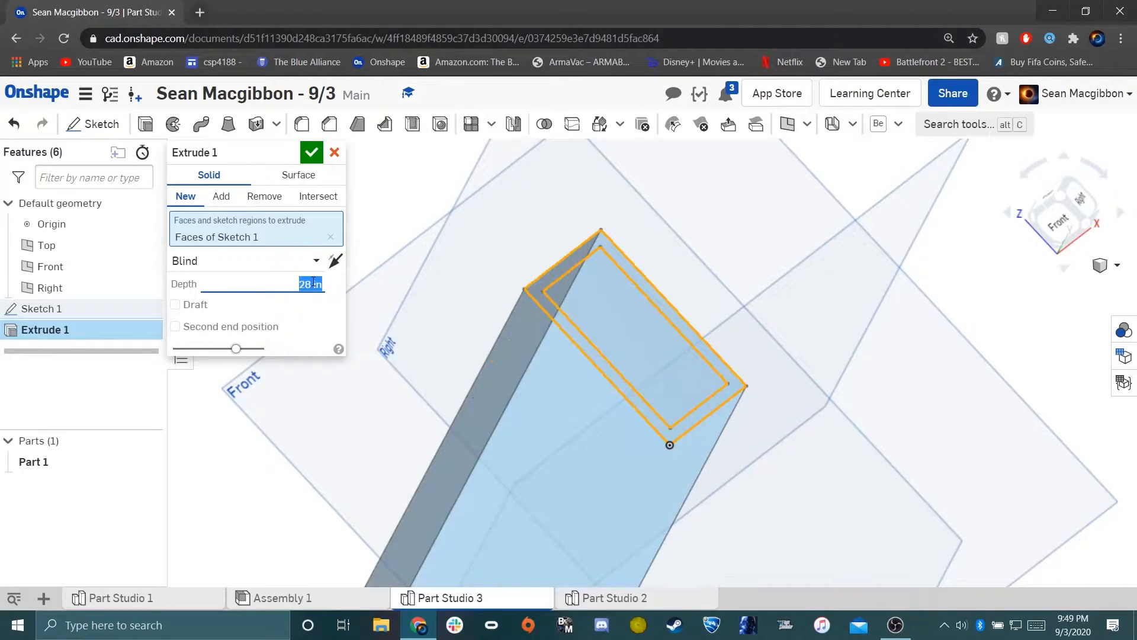
{"action": "scroll", "coordinate": [644, 339], "scroll_direction": "down", "scroll_amount": 10}
{"action": "mouse_move", "coordinate": [654, 500]}
{"action": "right_mouse_down"}
{"action": "mouse_move", "coordinate": [634, 487]}
{"action": "mouse_move", "coordinate": [584, 498]}
{"action": "mouse_move", "coordinate": [592, 515]}
{"action": "mouse_move", "coordinate": [609, 502]}
{"action": "mouse_move", "coordinate": [579, 523]}
{"action": "right_mouse_up"}
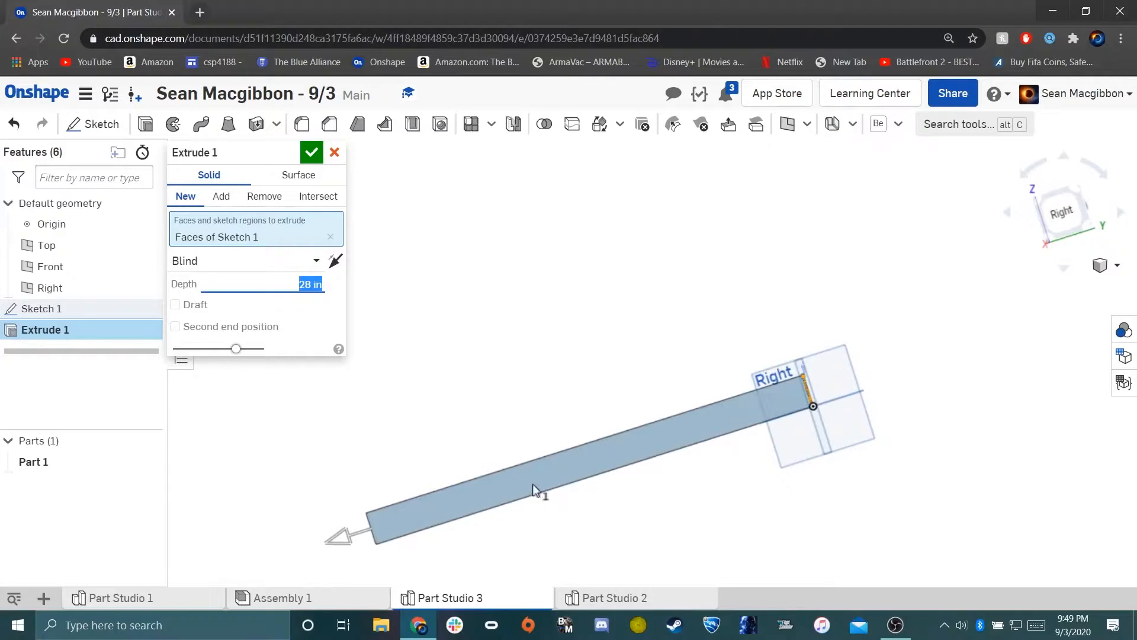
{"action": "left_click", "coordinate": [307, 155]}
Rename the extruded tube part as 28in.
{"action": "right_click_drag", "start_coordinate": [385, 363], "coordinate": [216, 407]}
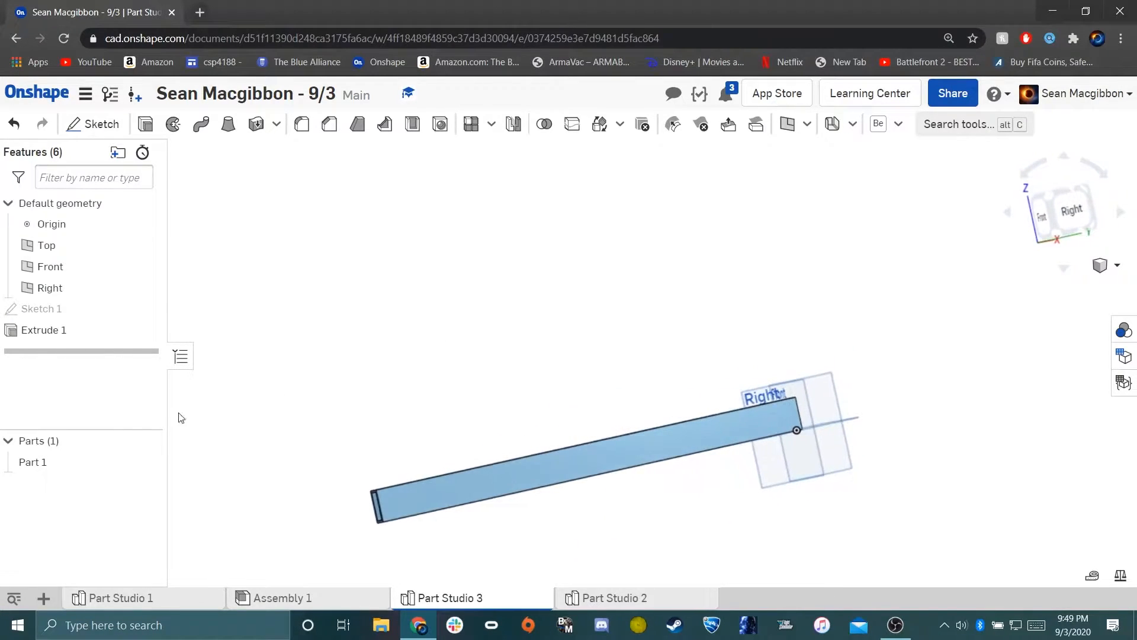
{"action": "right_click", "coordinate": [46, 462]}
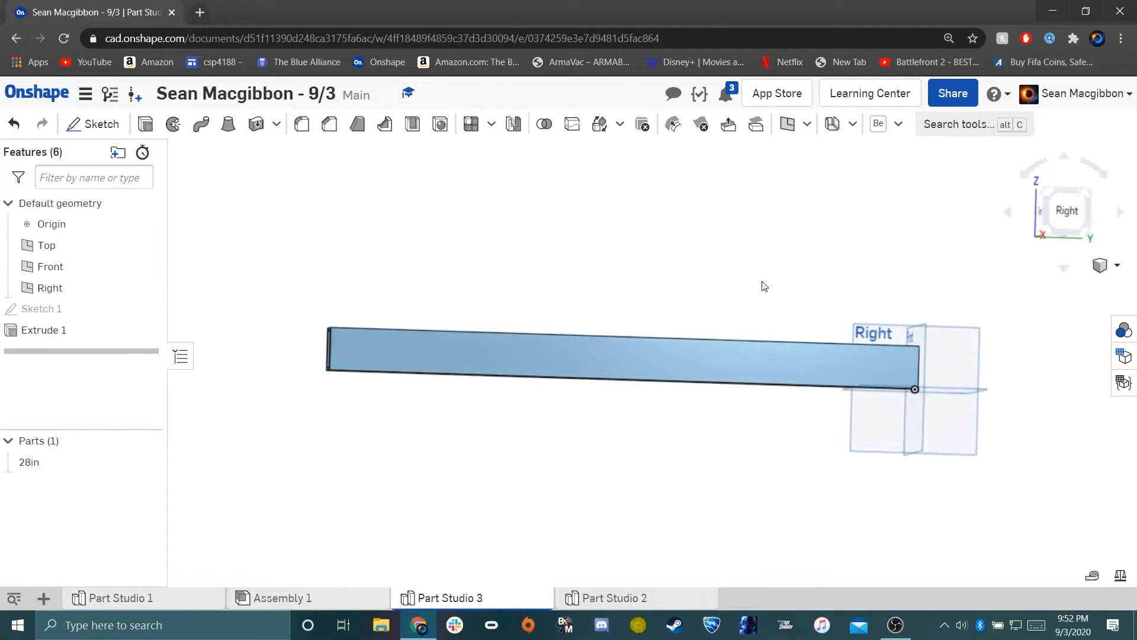
Orient the model to the Front view and start a new sketch on the Front plane.
{"action": "right_click_drag", "start_coordinate": [764, 286], "coordinate": [694, 331]}
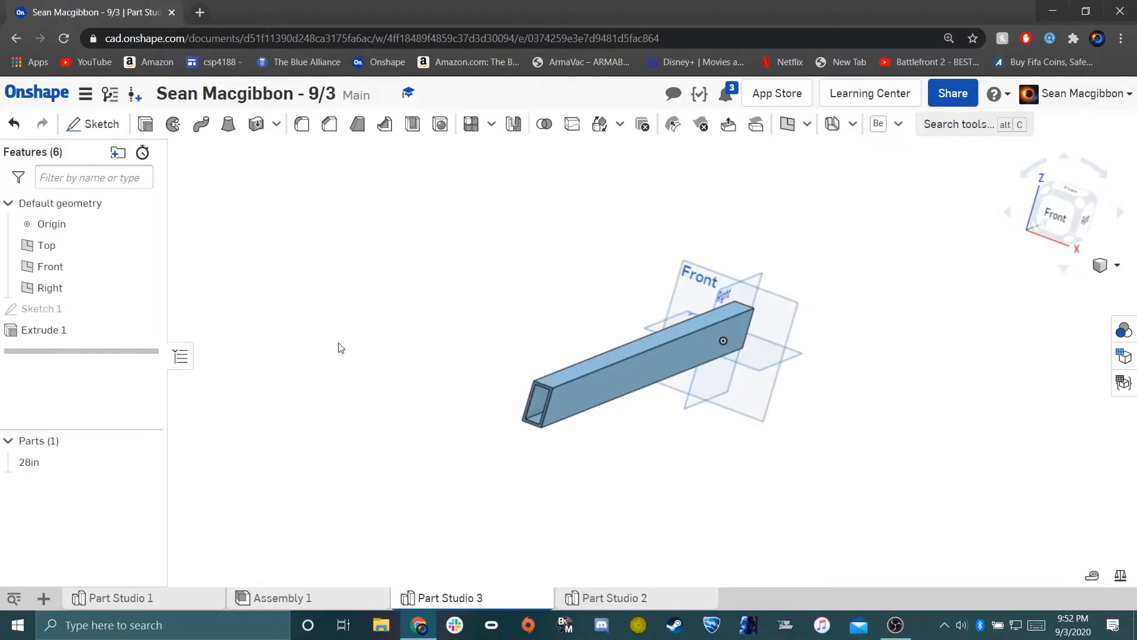
{"action": "right_click_drag", "start_coordinate": [781, 308], "coordinate": [755, 308]}
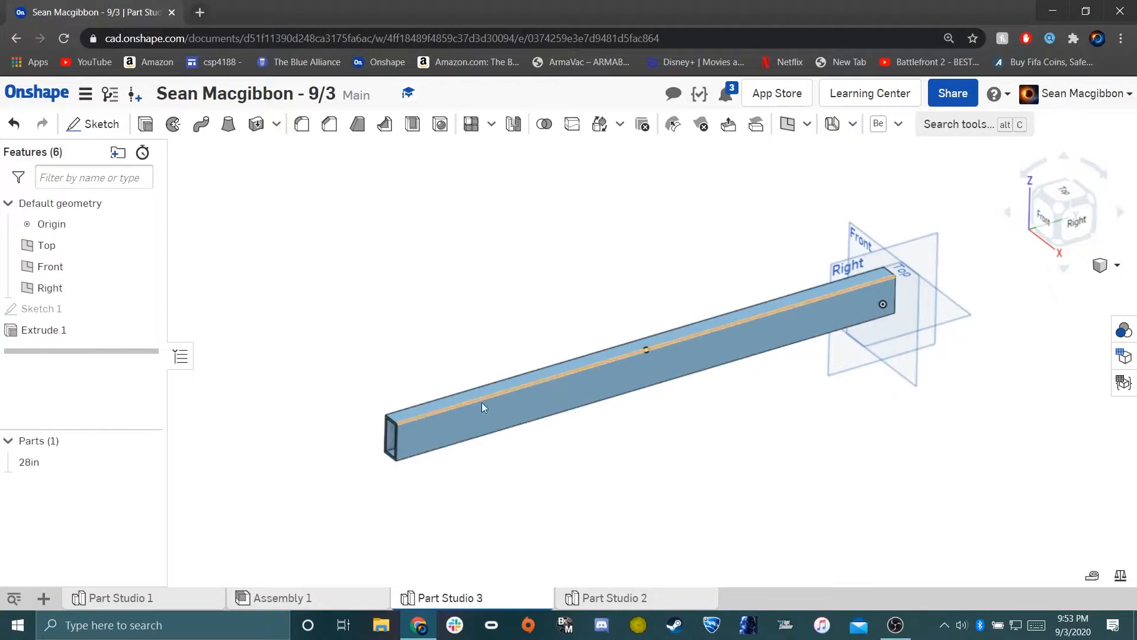
{"action": "mouse_move", "coordinate": [674, 340]}
{"action": "right_mouse_down"}
{"action": "mouse_move", "coordinate": [655, 349]}
{"action": "mouse_move", "coordinate": [687, 335]}
{"action": "right_mouse_up"}
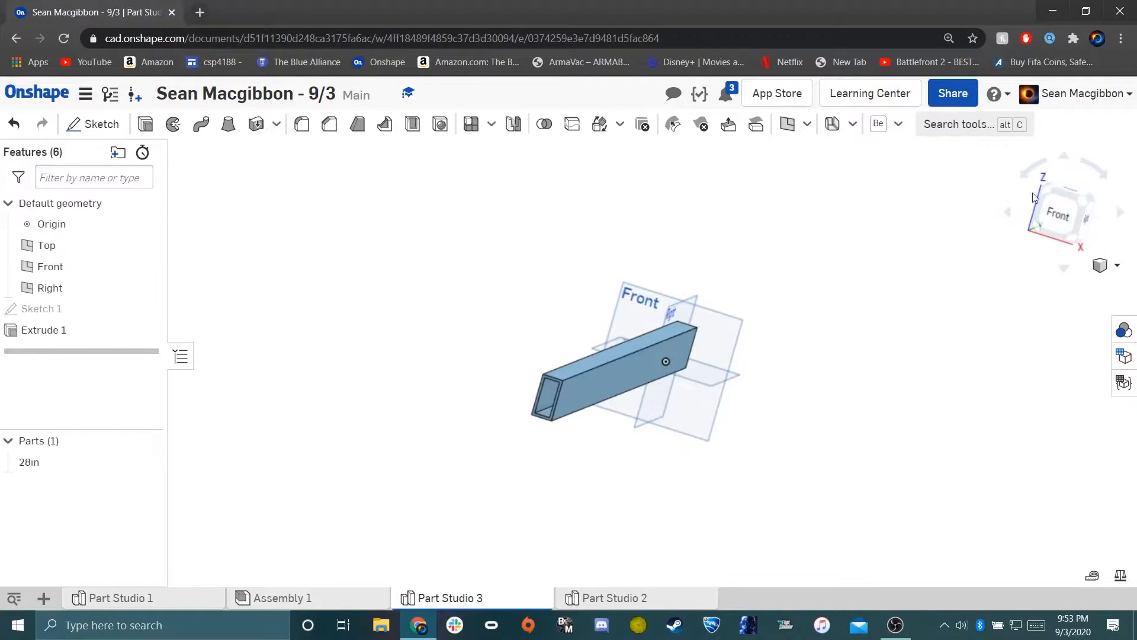
{"action": "left_click", "coordinate": [1053, 218]}
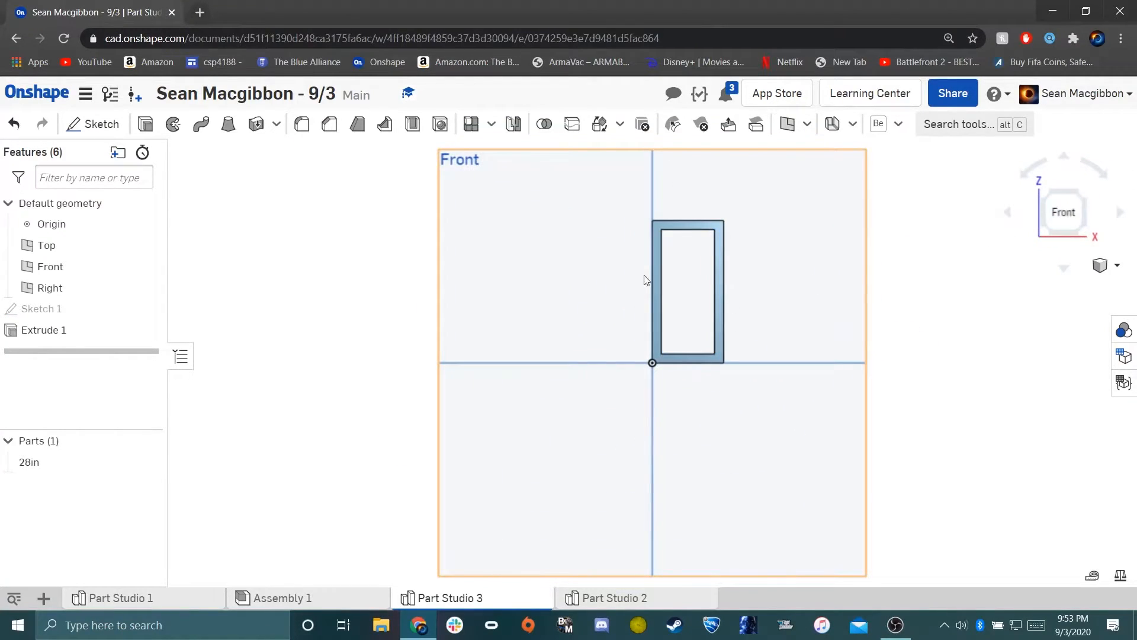
{"action": "left_click", "coordinate": [93, 124]}
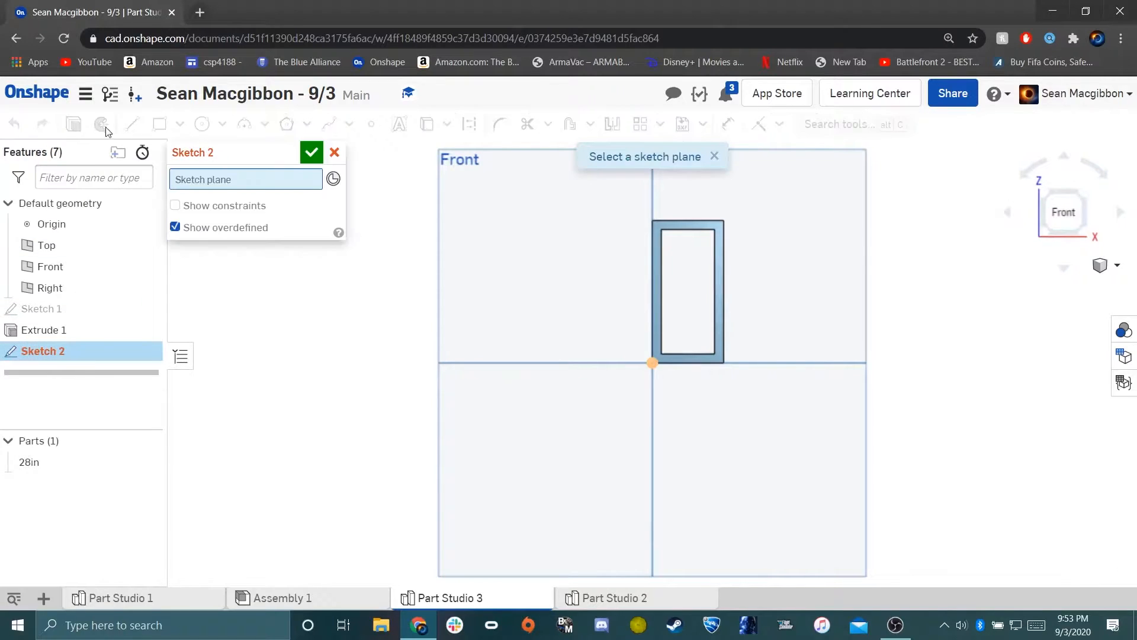
{"action": "left_click", "coordinate": [516, 223]}
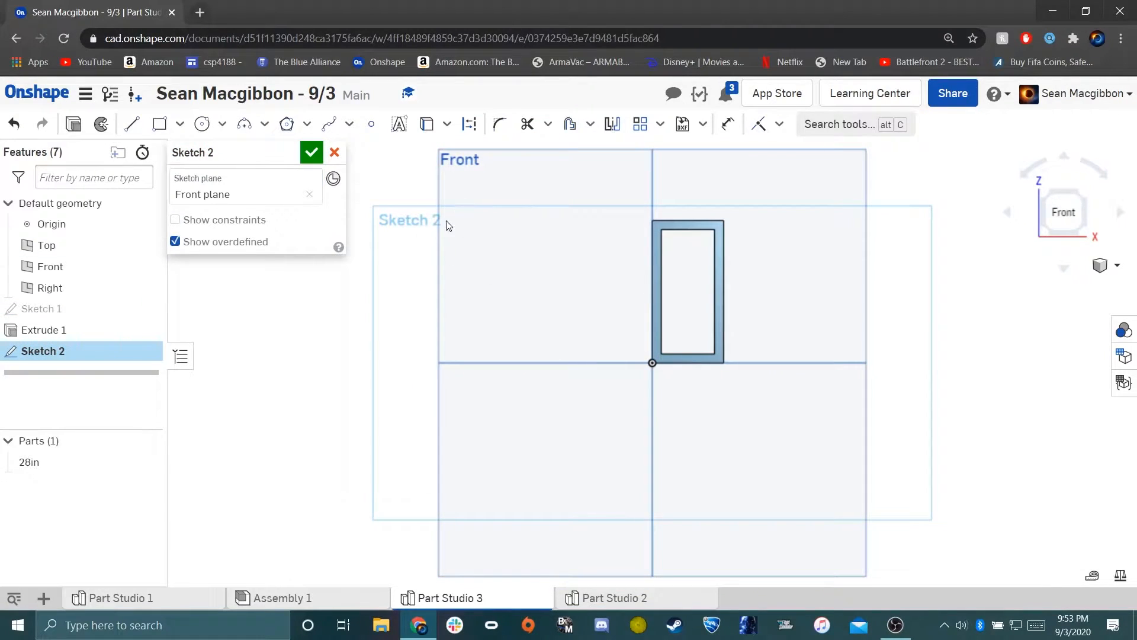
Draw a corner rectangle from the origin, down and away from the tube, about 1.46 in wide and 2.25 in high.
{"action": "left_click", "coordinate": [159, 123]}
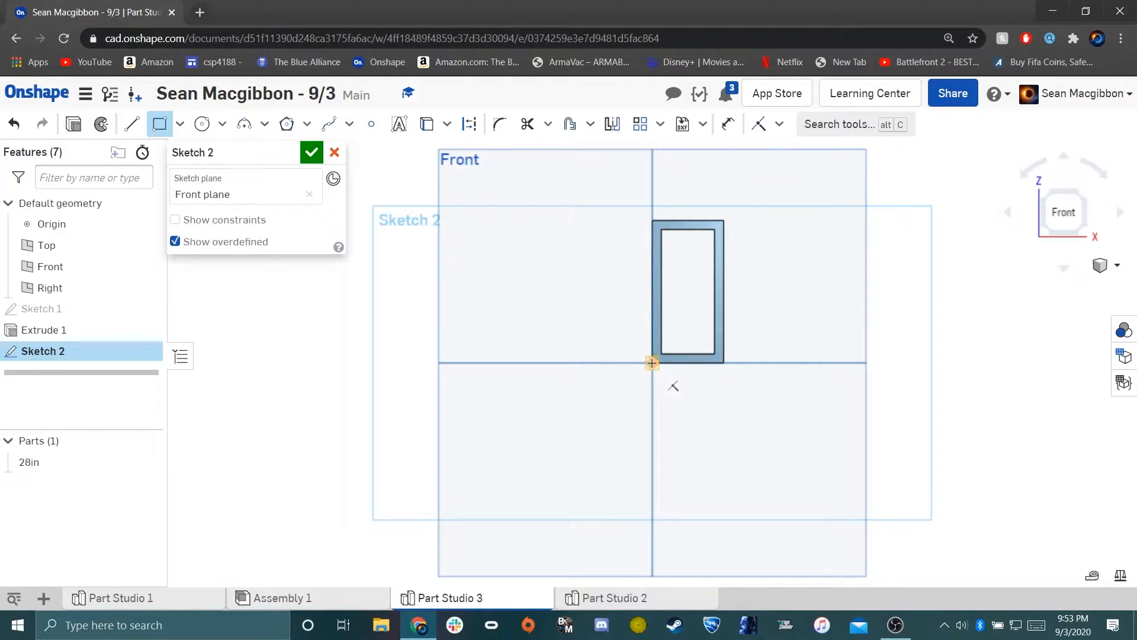
{"action": "left_click", "coordinate": [651, 363]}
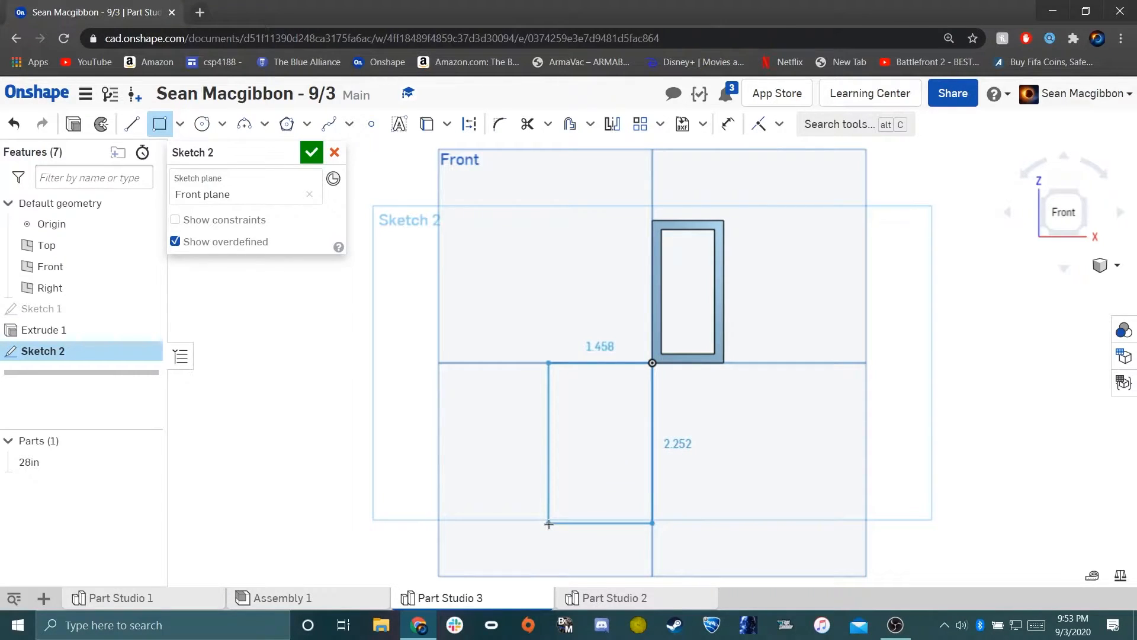
{"action": "left_click", "coordinate": [548, 523]}
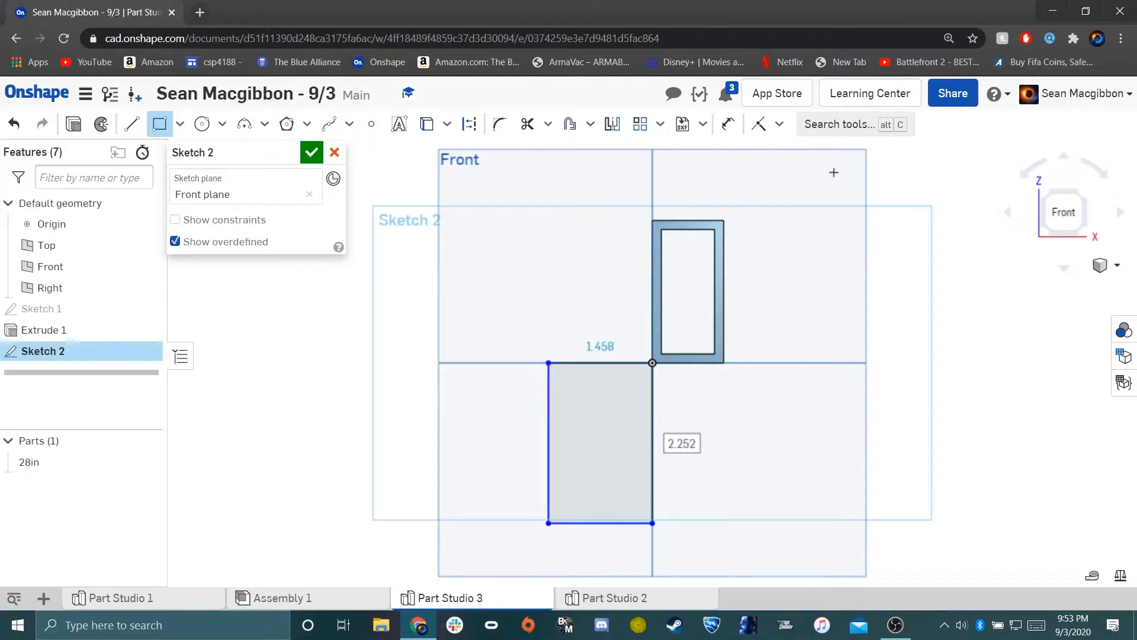
{"action": "left_click", "coordinate": [728, 124]}
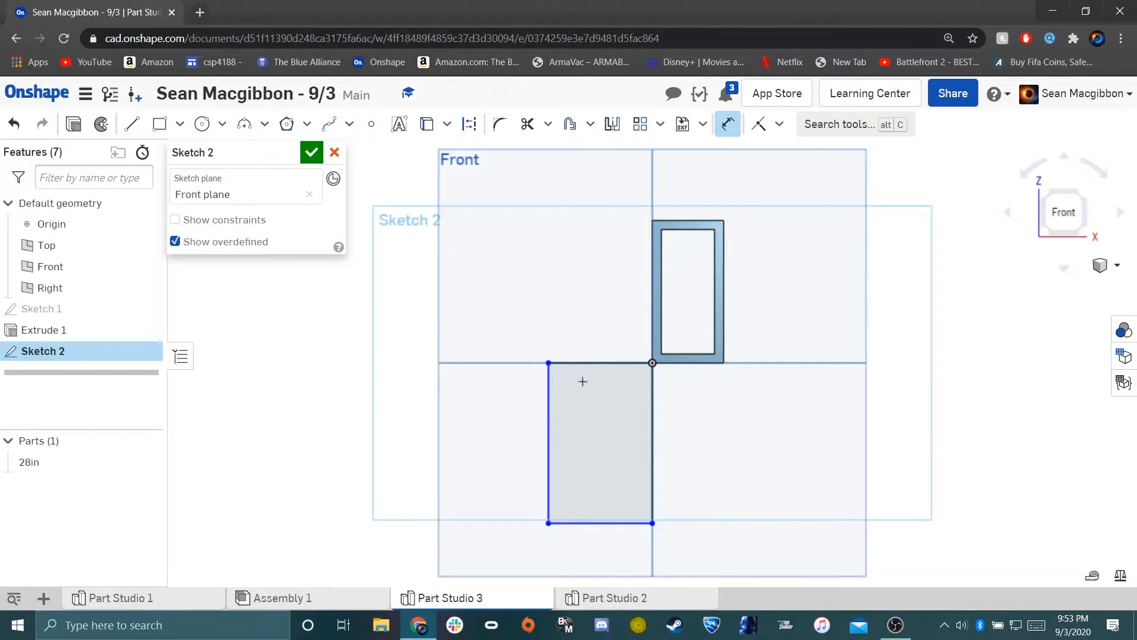
{"action": "left_click", "coordinate": [589, 362]}
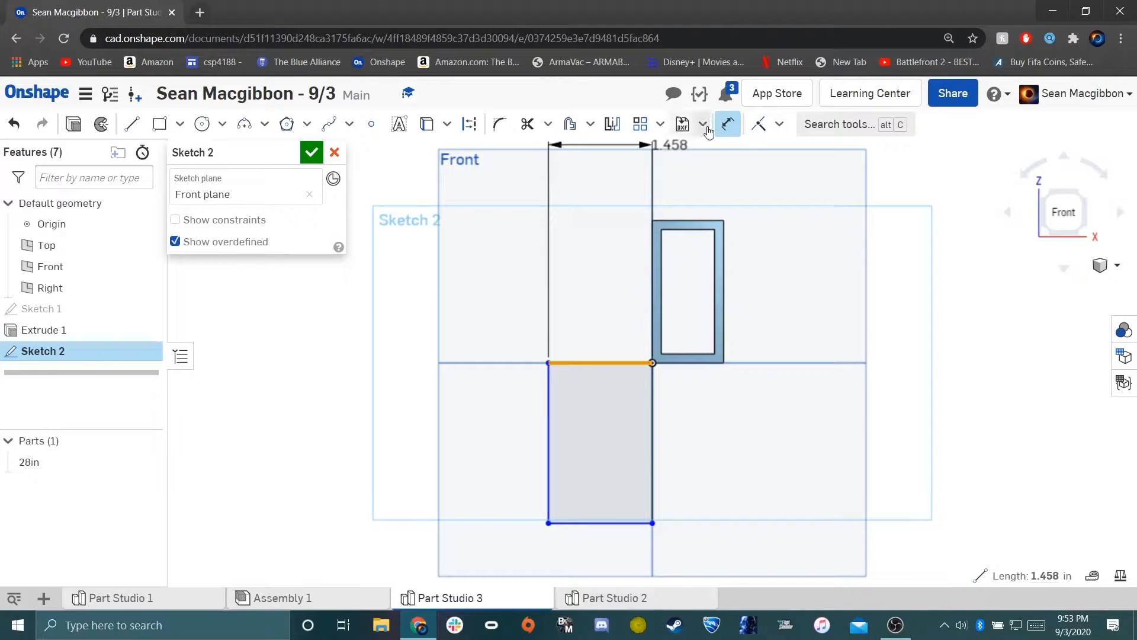
{"action": "key", "text": "Escape"}
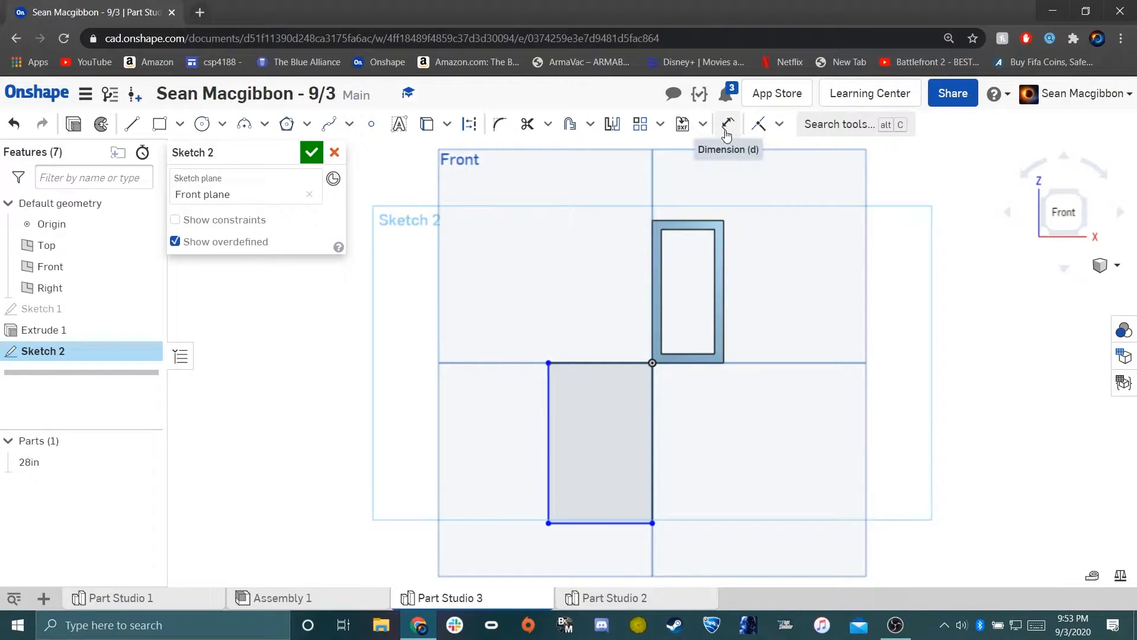
Dimension the upper edge of the new rectangle and set its width to 1 in.
{"action": "left_click", "coordinate": [727, 133]}
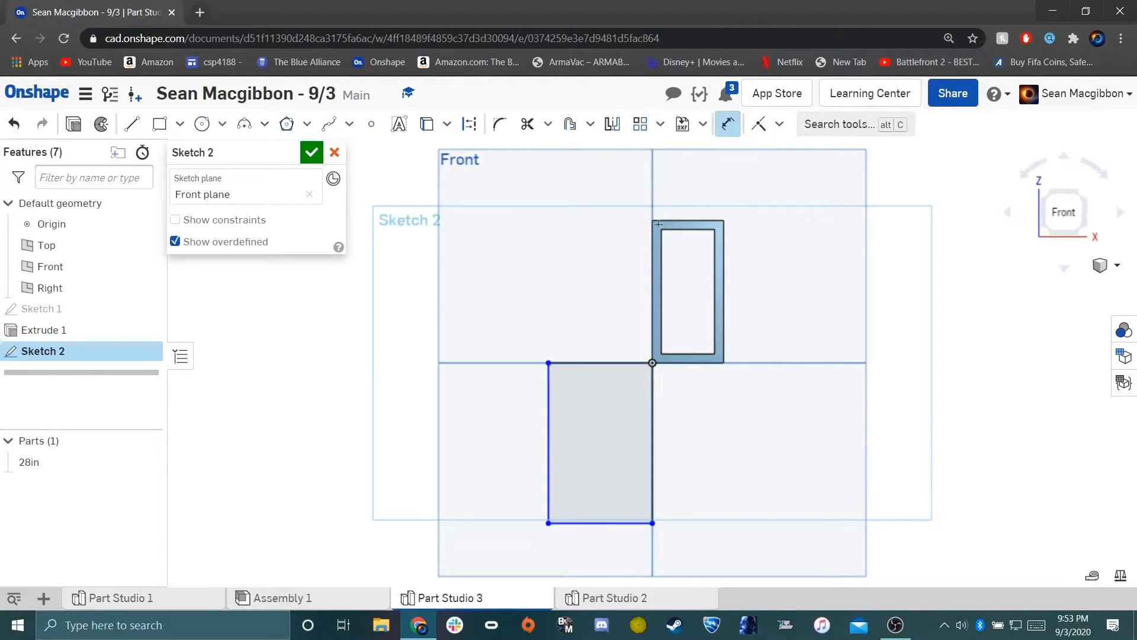
{"action": "left_click", "coordinate": [581, 364]}
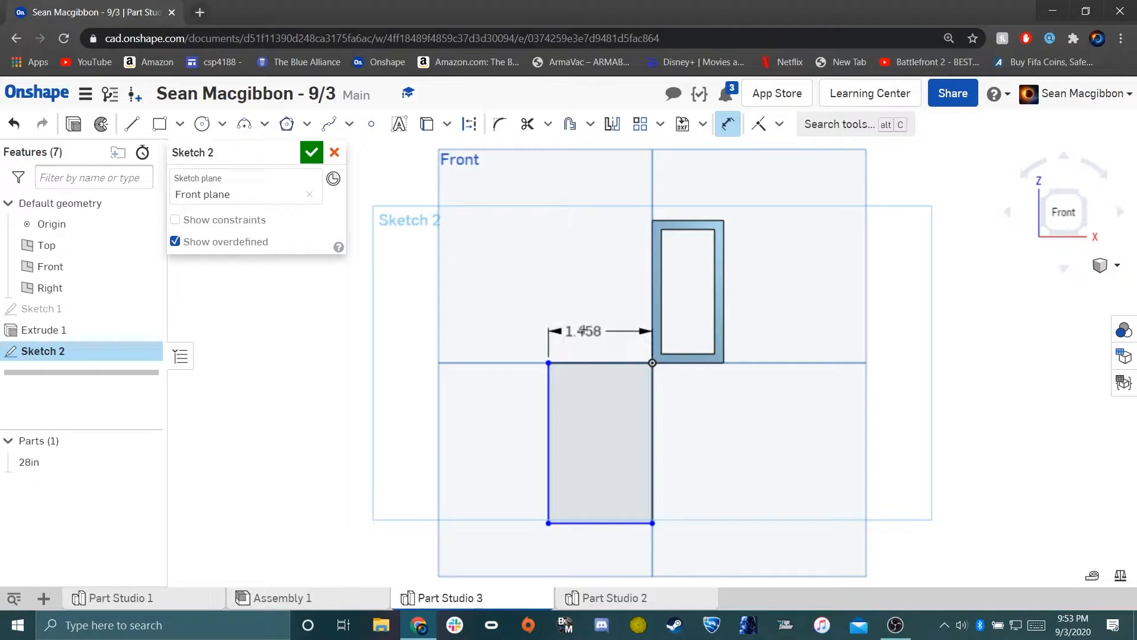
{"action": "left_click", "coordinate": [582, 320]}
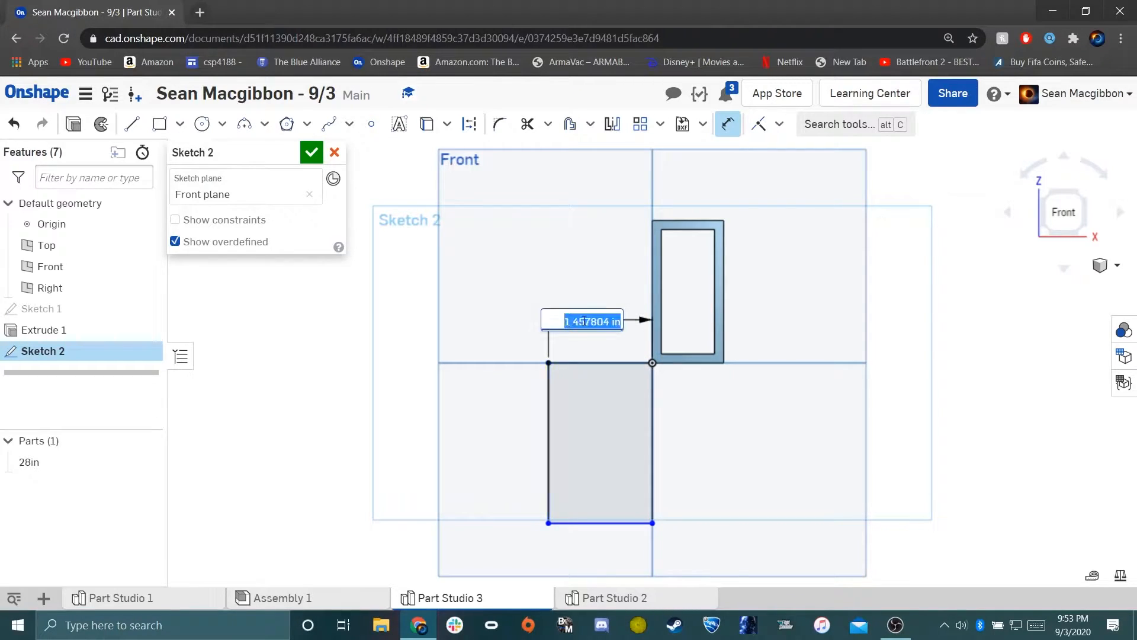
{"action": "type", "text": "1"}
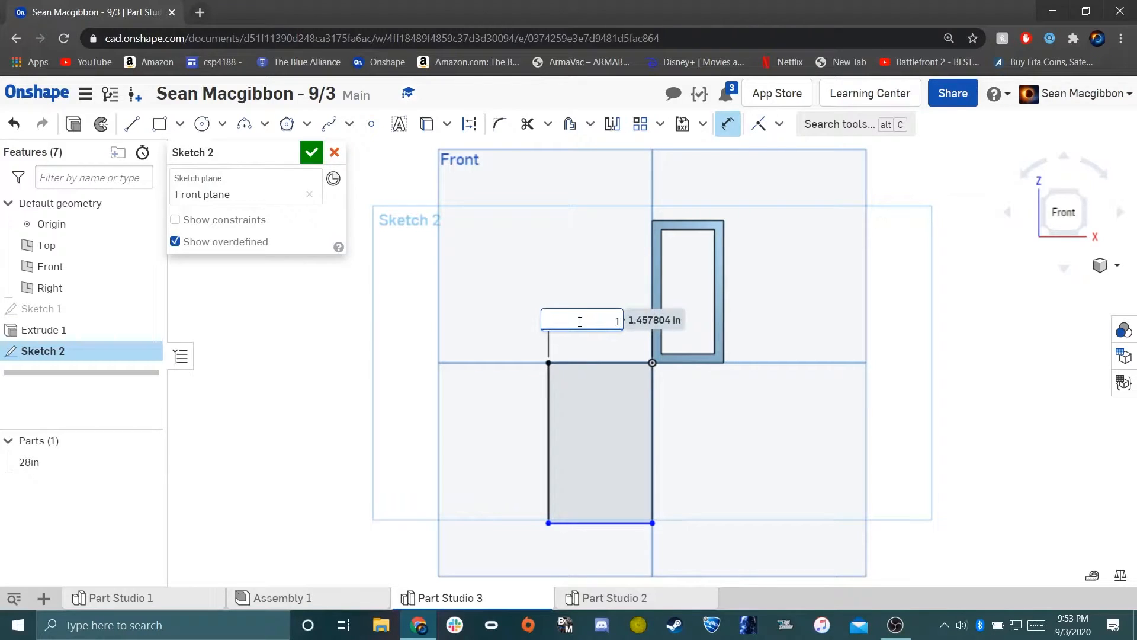
{"action": "key", "text": "Return"}
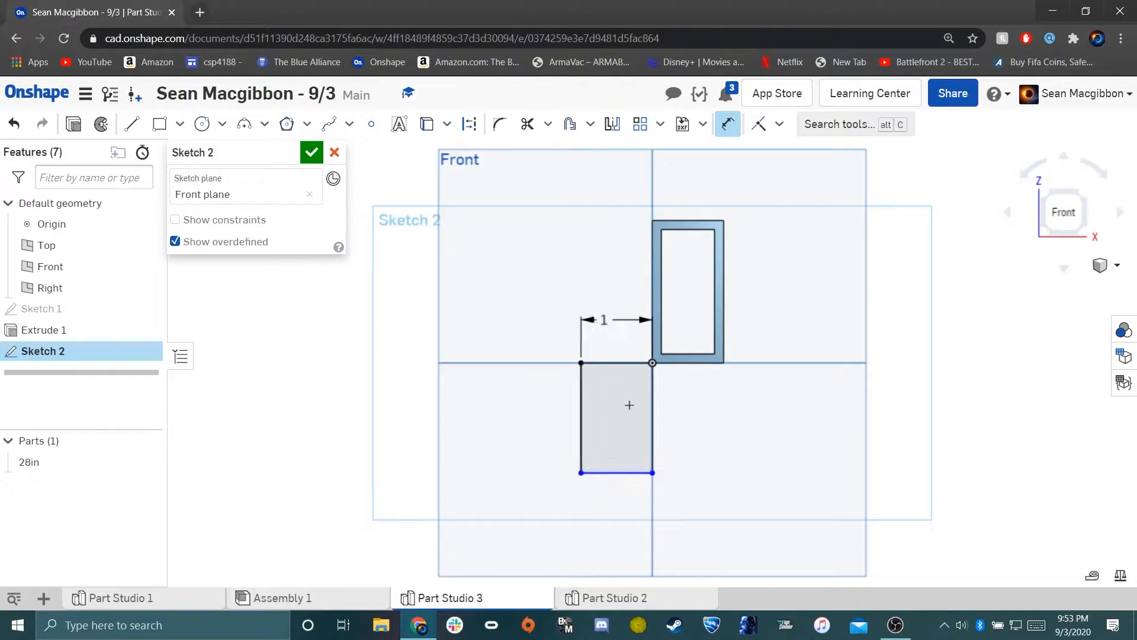
Dimension the side edge of the new rectangle and set its height to 2 in.
{"action": "left_click", "coordinate": [581, 416]}
{"action": "left_click", "coordinate": [540, 420]}
{"action": "type", "text": "2"}
{"action": "key", "text": "Return"}
{"action": "key", "text": "Escape"}
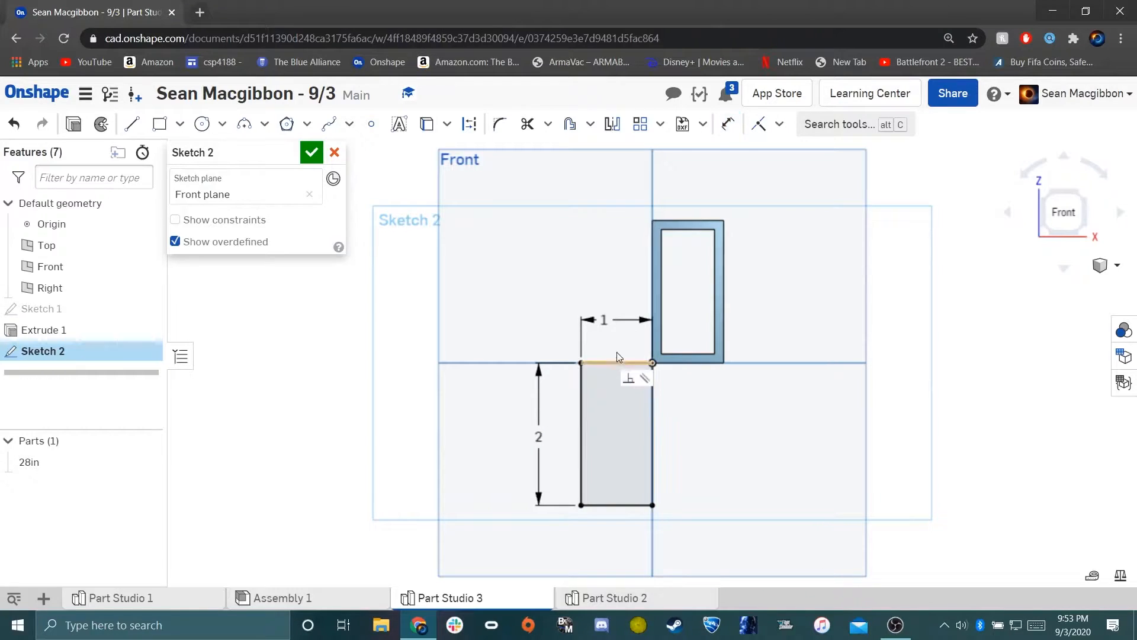
{"action": "left_click", "coordinate": [571, 124]}
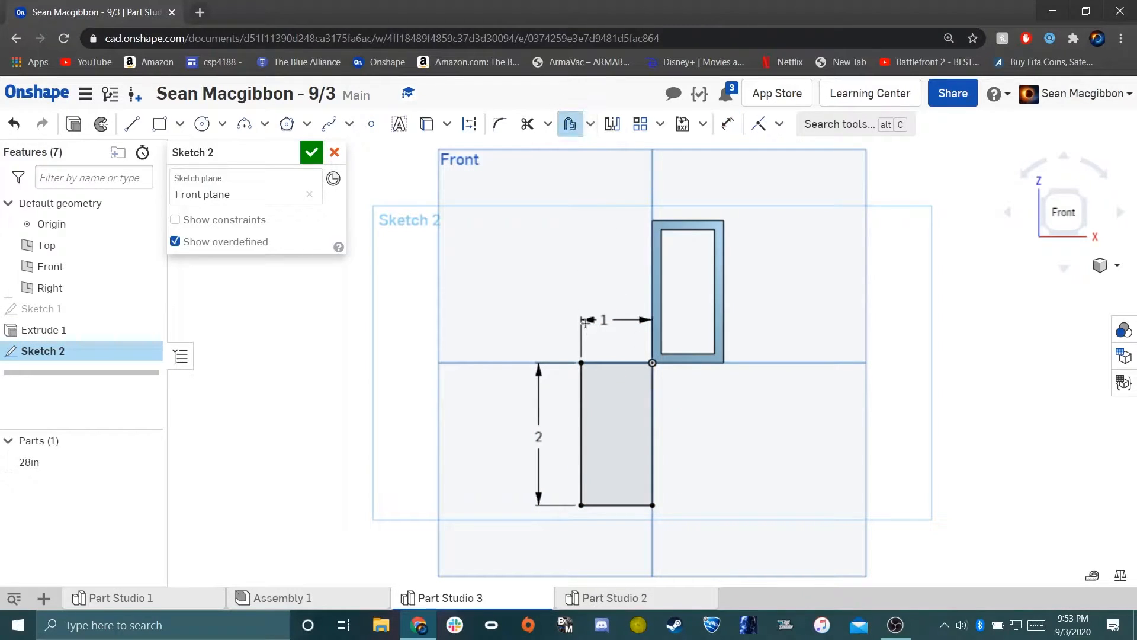
{"action": "left_click", "coordinate": [592, 362]}
{"action": "left_click", "coordinate": [577, 393]}
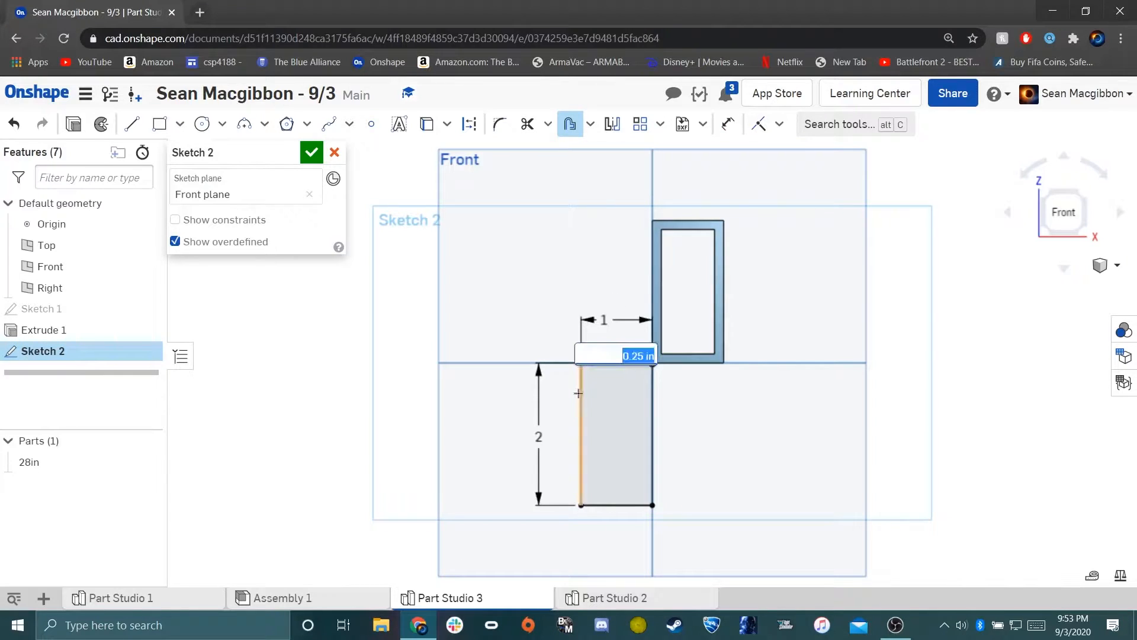
{"action": "key", "text": "super"}
{"action": "left_click", "coordinate": [812, 364]}
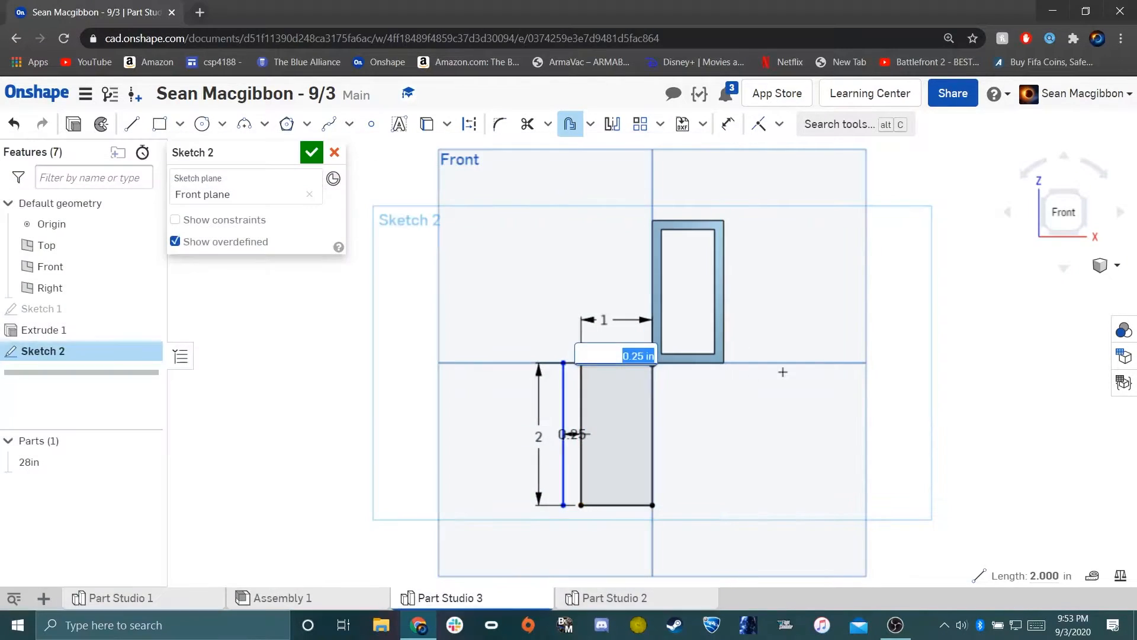
{"action": "key", "text": "super"}
{"action": "left_click", "coordinate": [797, 353]}
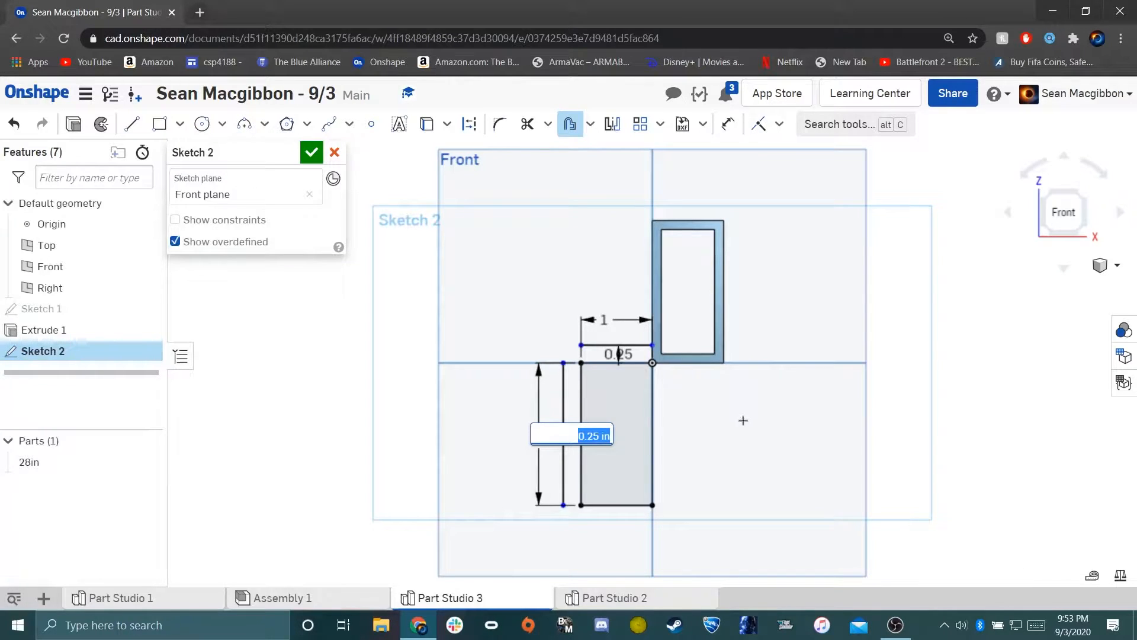
{"action": "left_click", "coordinate": [14, 124]}
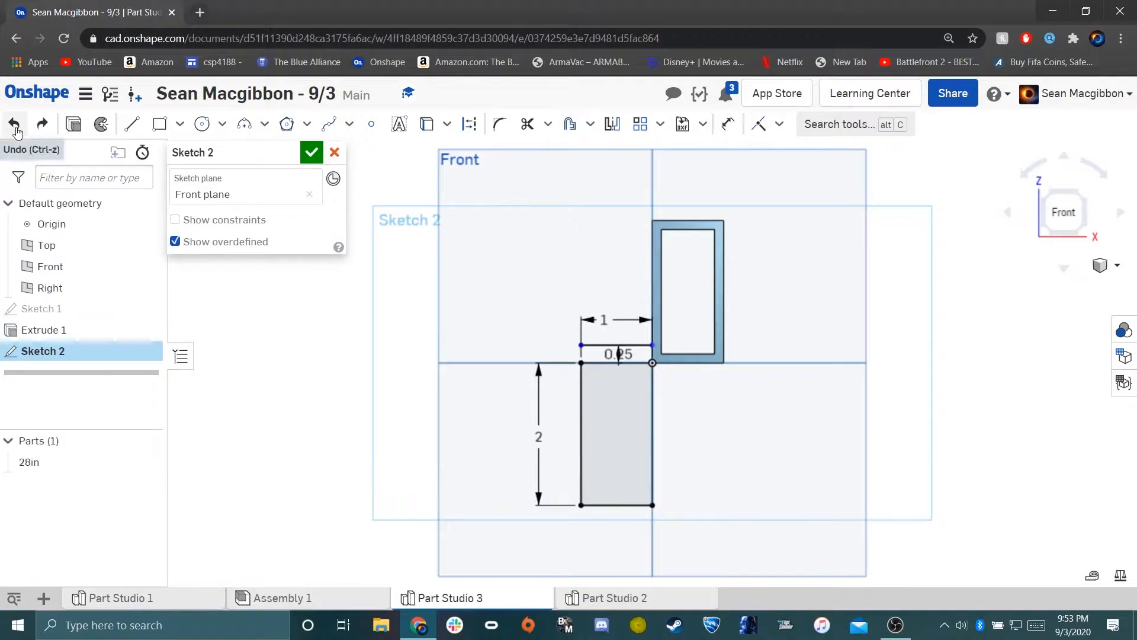
Offset all four edges of the 1 by 2 in rectangle inward by 0.125 in to form the tube wall.
{"action": "left_click", "coordinate": [570, 124]}
{"action": "left_click", "coordinate": [623, 363]}
{"action": "left_click", "coordinate": [581, 390]}
{"action": "left_click", "coordinate": [627, 504]}
{"action": "left_click", "coordinate": [653, 465]}
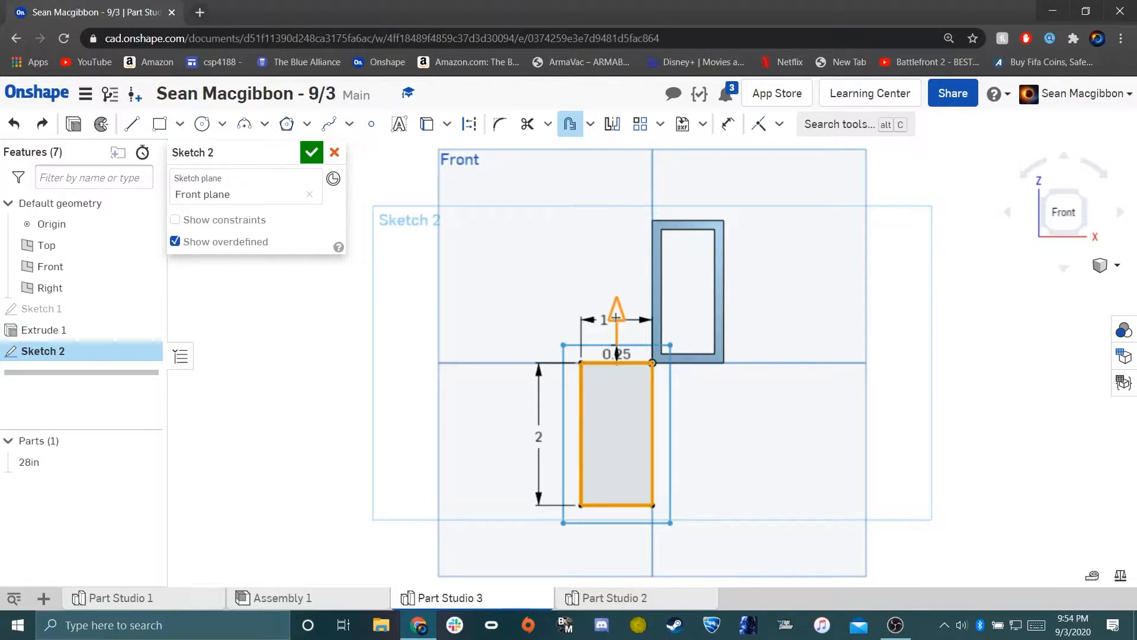
{"action": "left_click", "coordinate": [616, 314]}
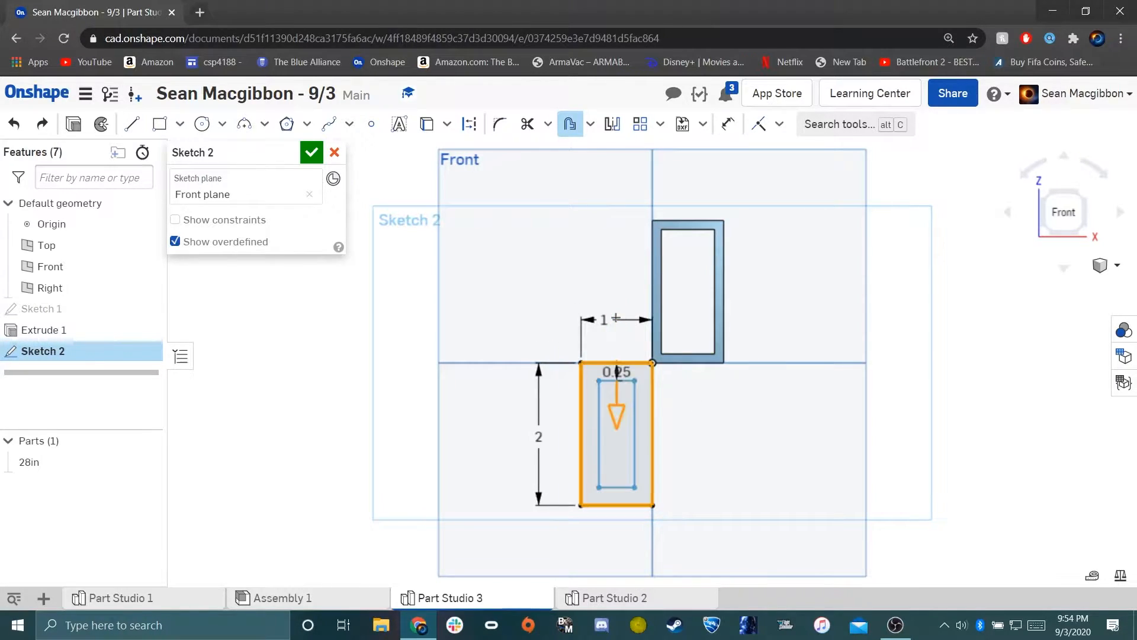
{"action": "left_click", "coordinate": [616, 417]}
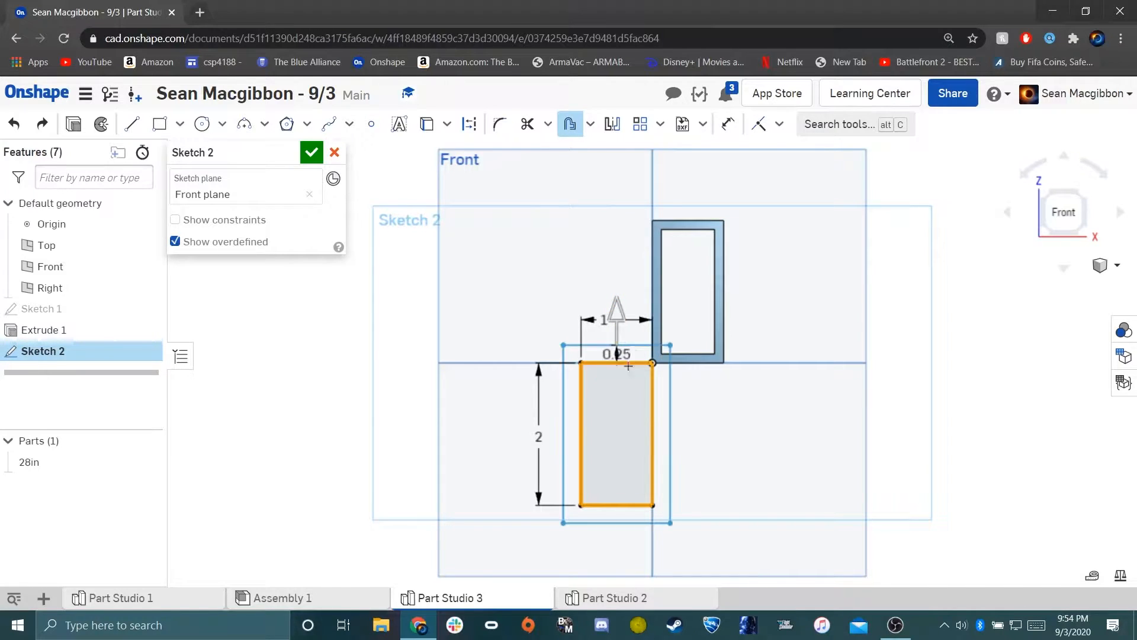
{"action": "left_click", "coordinate": [616, 317]}
{"action": "left_click", "coordinate": [693, 402]}
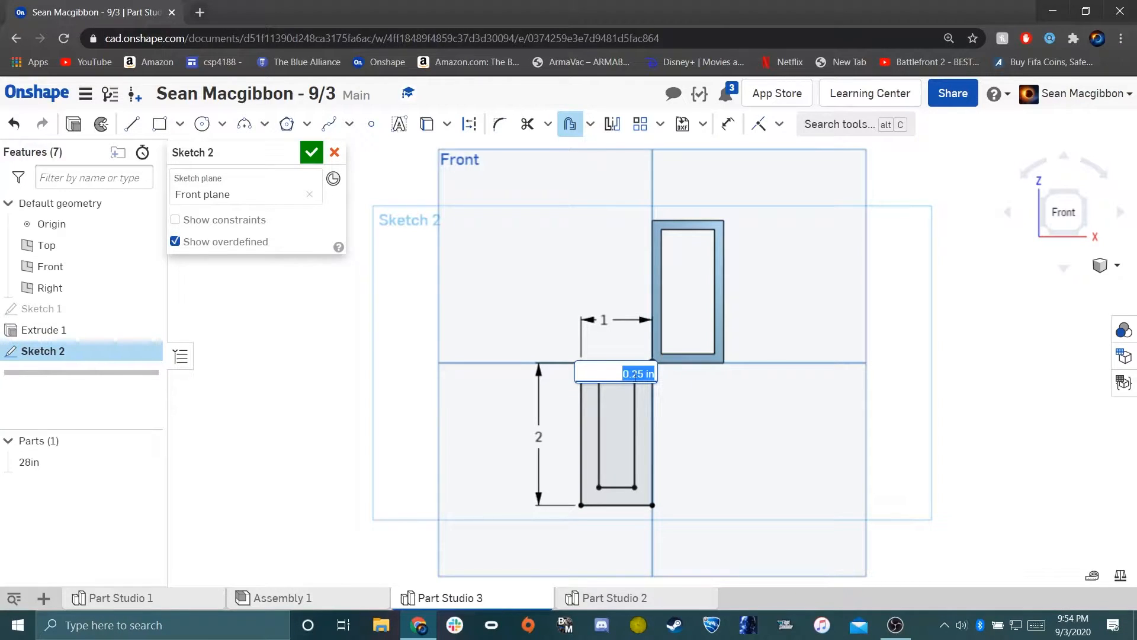
{"action": "key", "text": "BackSpace"}
{"action": "type", "text": ".125"}
{"action": "key", "text": "Return"}
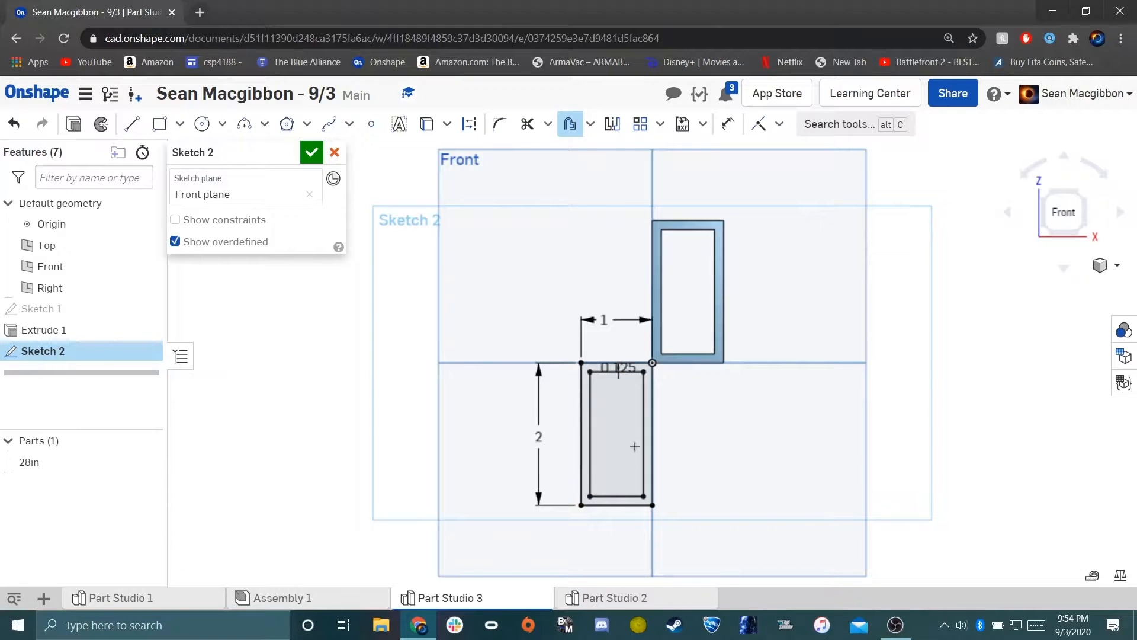
Extrude the second tube profile as a new solid part with a blind depth of 24 in.
{"action": "left_click", "coordinate": [74, 126]}
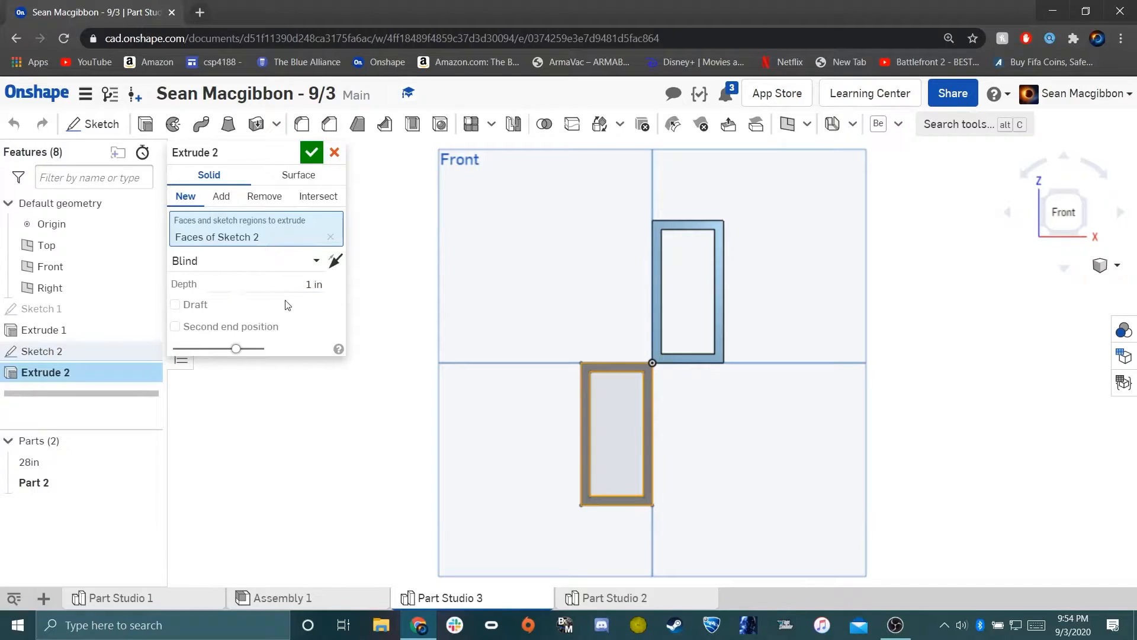
{"action": "left_click", "coordinate": [306, 283]}
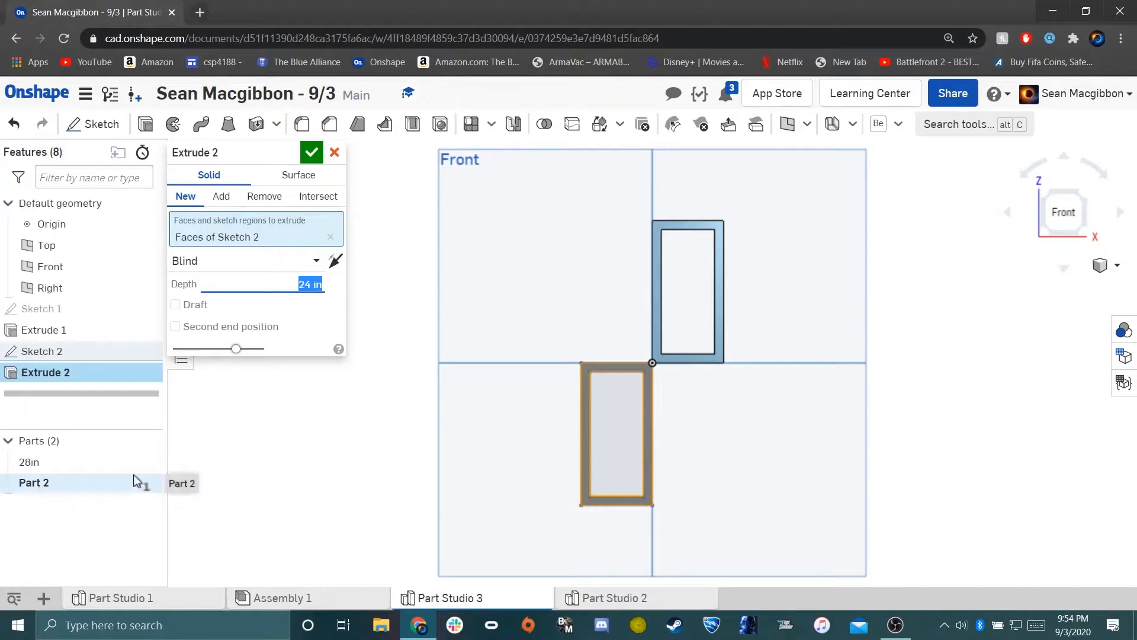
{"action": "left_click", "coordinate": [313, 153]}
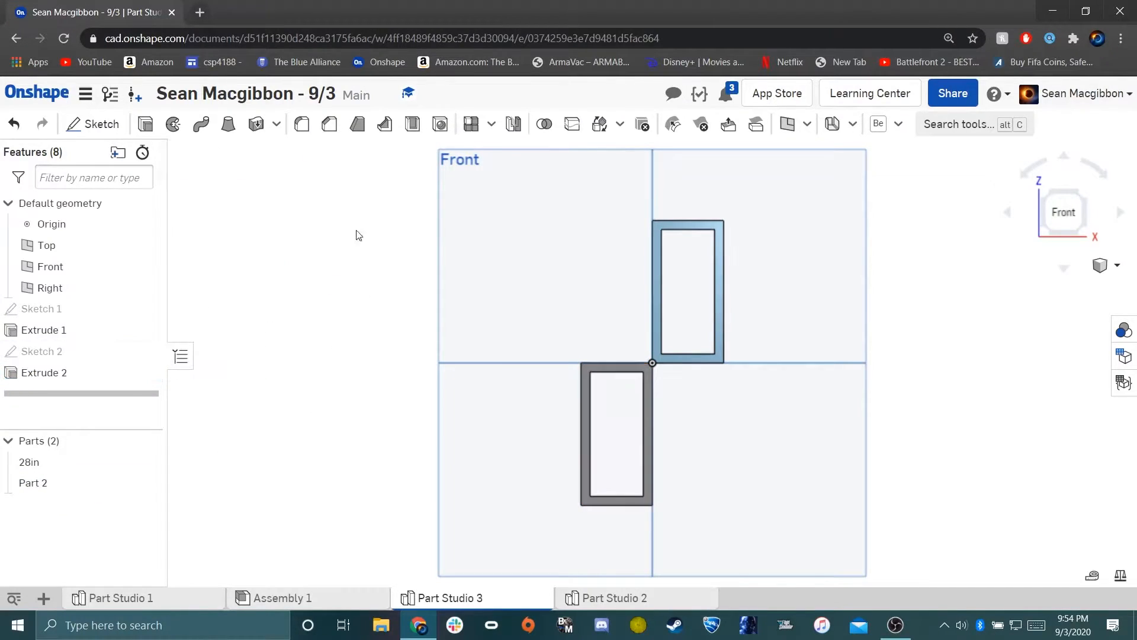
Rename the newly extruded second tube part as 24.
{"action": "right_click_drag", "start_coordinate": [713, 434], "coordinate": [663, 442]}
{"action": "right_click", "coordinate": [33, 483]}
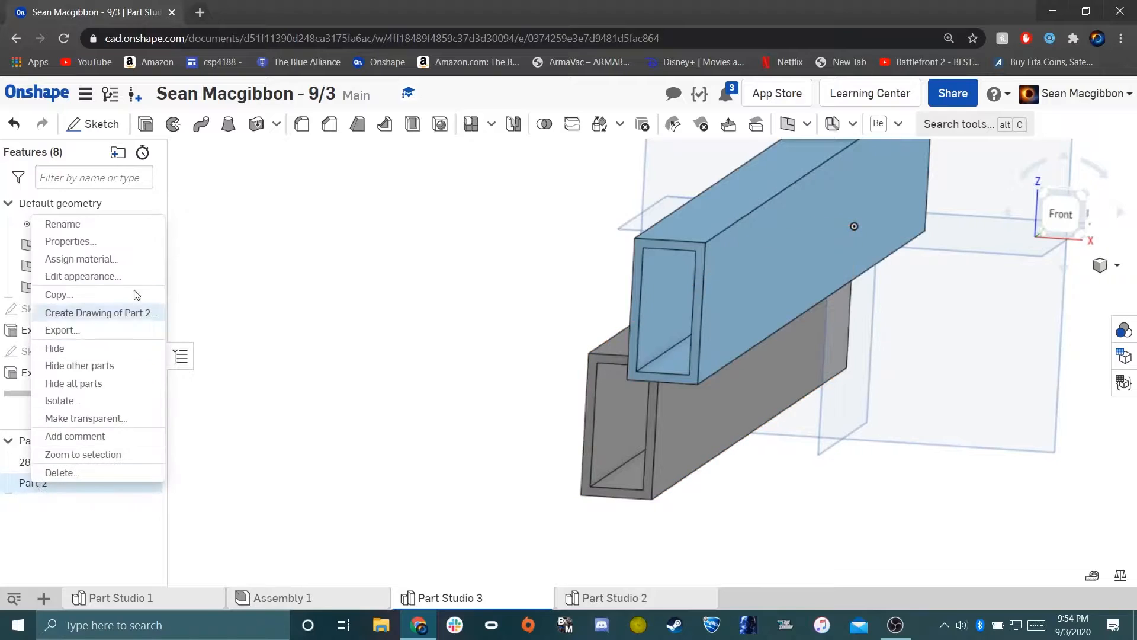
{"action": "left_click", "coordinate": [101, 226]}
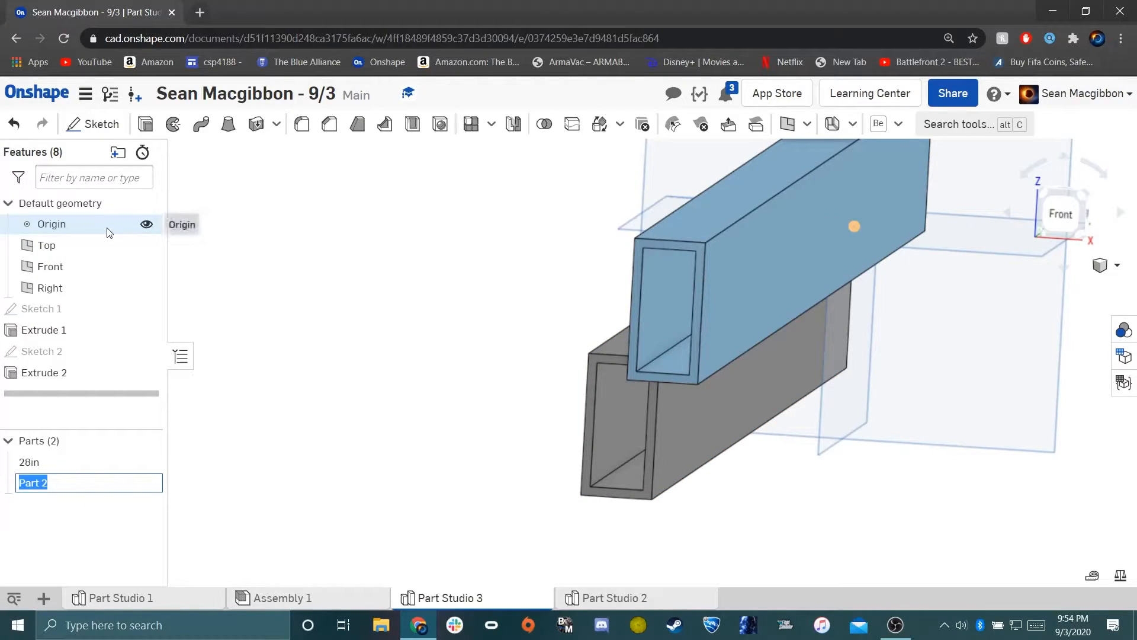
{"action": "type", "text": "24"}
{"action": "key", "text": "Return"}
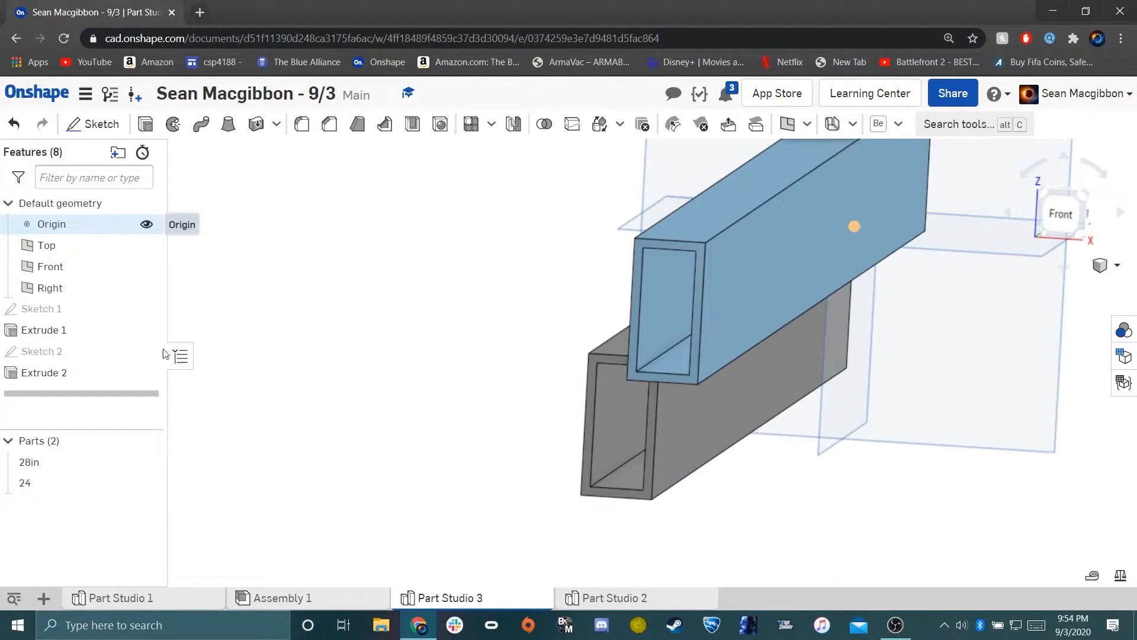
Orient the model to the Right view and start a new sketch on the 28 in tube's wide side face.
{"action": "right_click_drag", "start_coordinate": [674, 299], "coordinate": [736, 295]}
{"action": "right_click_drag", "start_coordinate": [828, 245], "coordinate": [657, 313]}
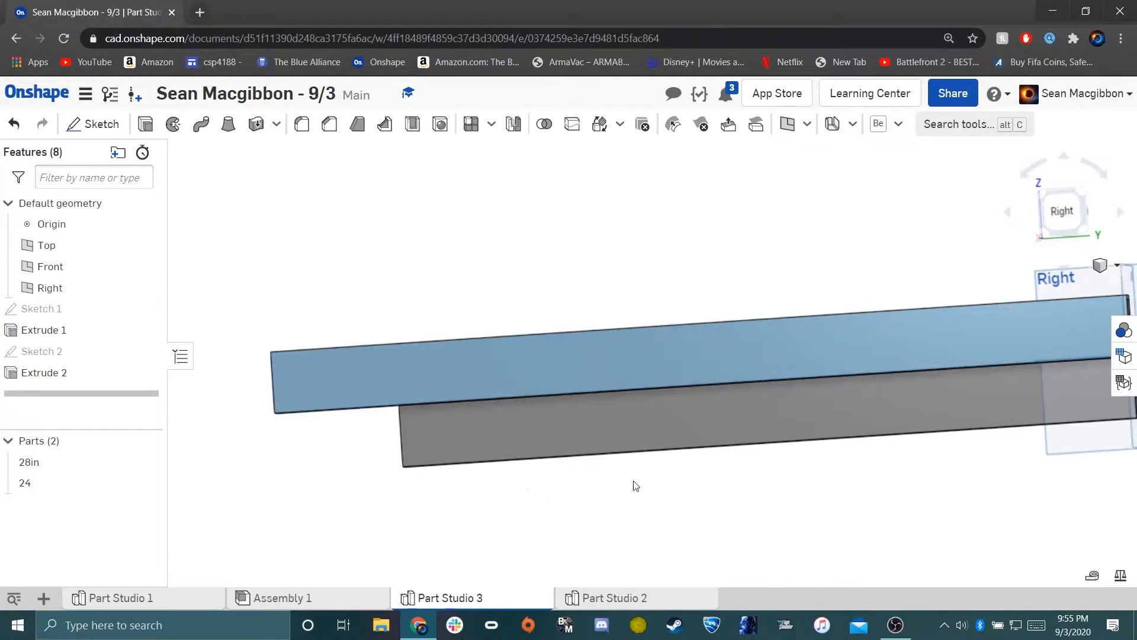
{"action": "mouse_move", "coordinate": [658, 381]}
{"action": "right_mouse_down"}
{"action": "mouse_move", "coordinate": [721, 383]}
{"action": "mouse_move", "coordinate": [671, 372]}
{"action": "mouse_move", "coordinate": [655, 384]}
{"action": "right_mouse_up"}
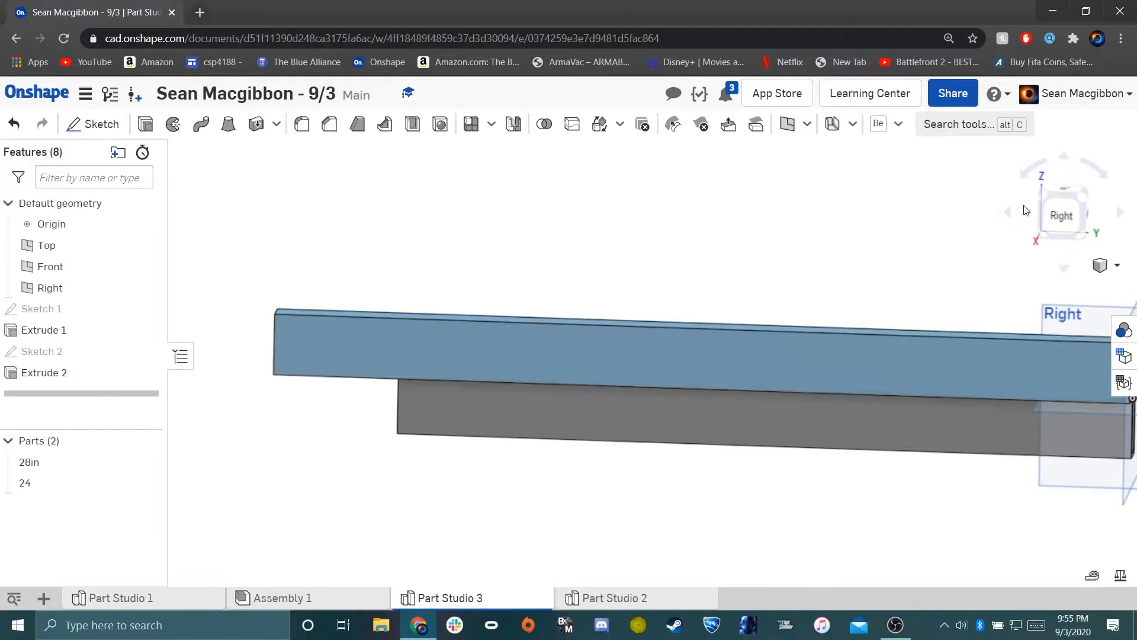
{"action": "left_click", "coordinate": [1069, 217]}
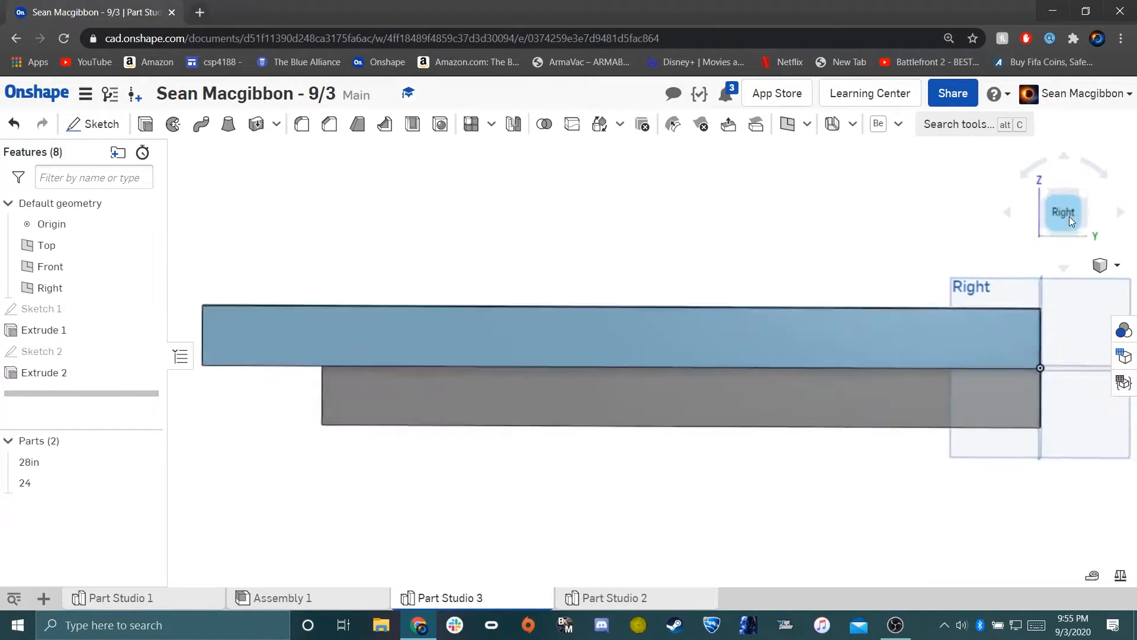
{"action": "left_click", "coordinate": [100, 125]}
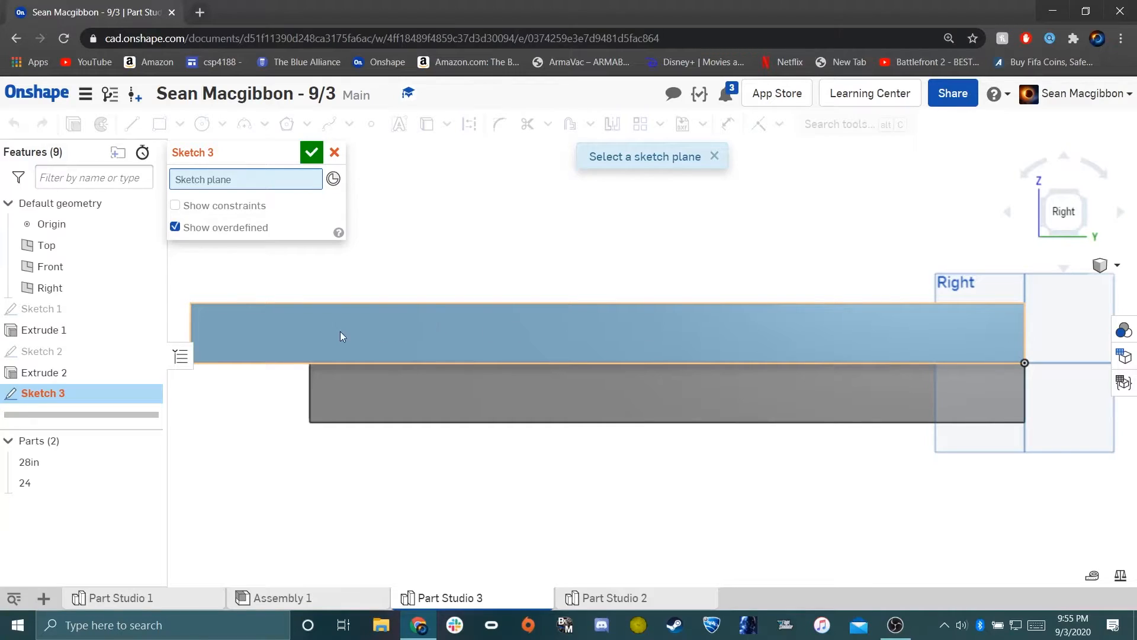
{"action": "left_click", "coordinate": [358, 334]}
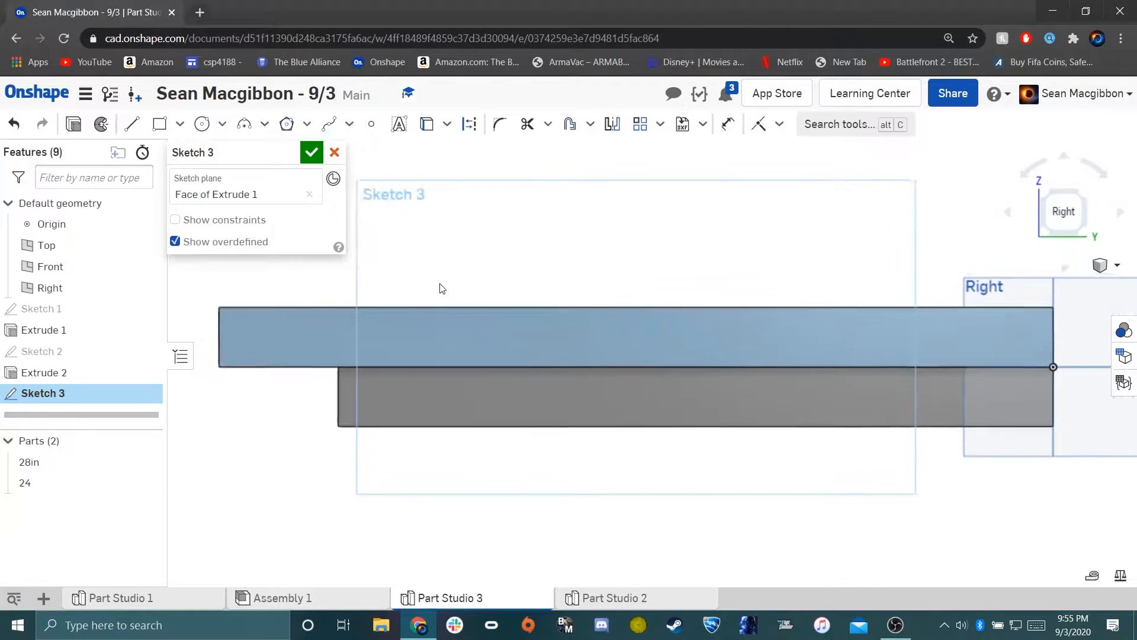
Draw a circle about 0.44 in in diameter near the upper corner at the free end of the 28 in tube's face.
{"action": "middle_click_drag", "start_coordinate": [428, 288], "coordinate": [548, 267]}
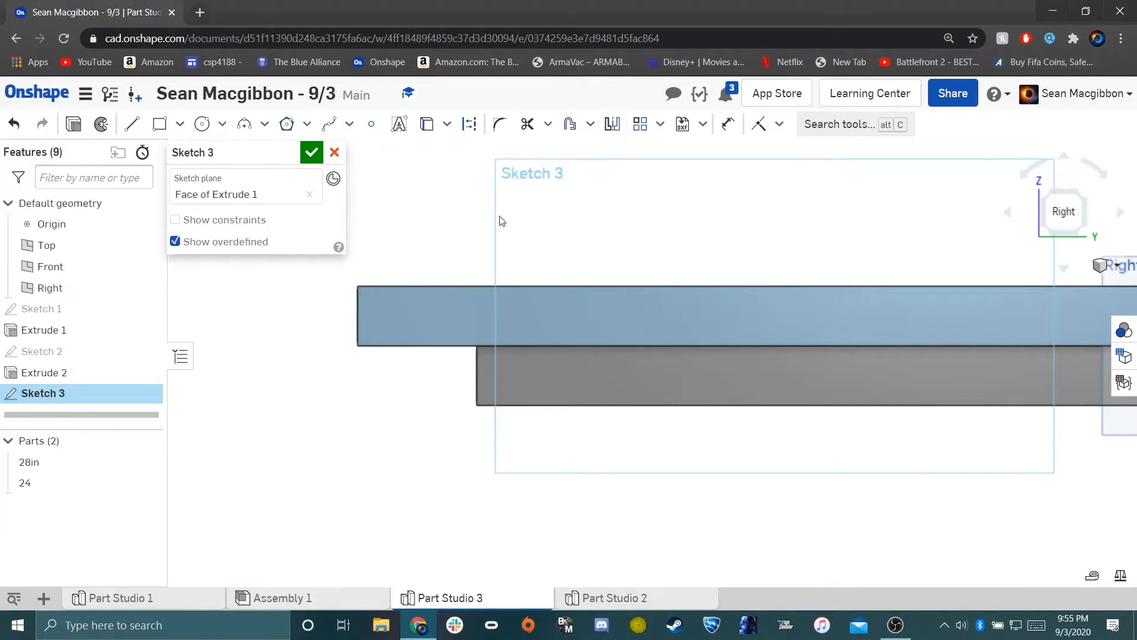
{"action": "scroll", "coordinate": [371, 301], "scroll_direction": "up", "scroll_amount": 5}
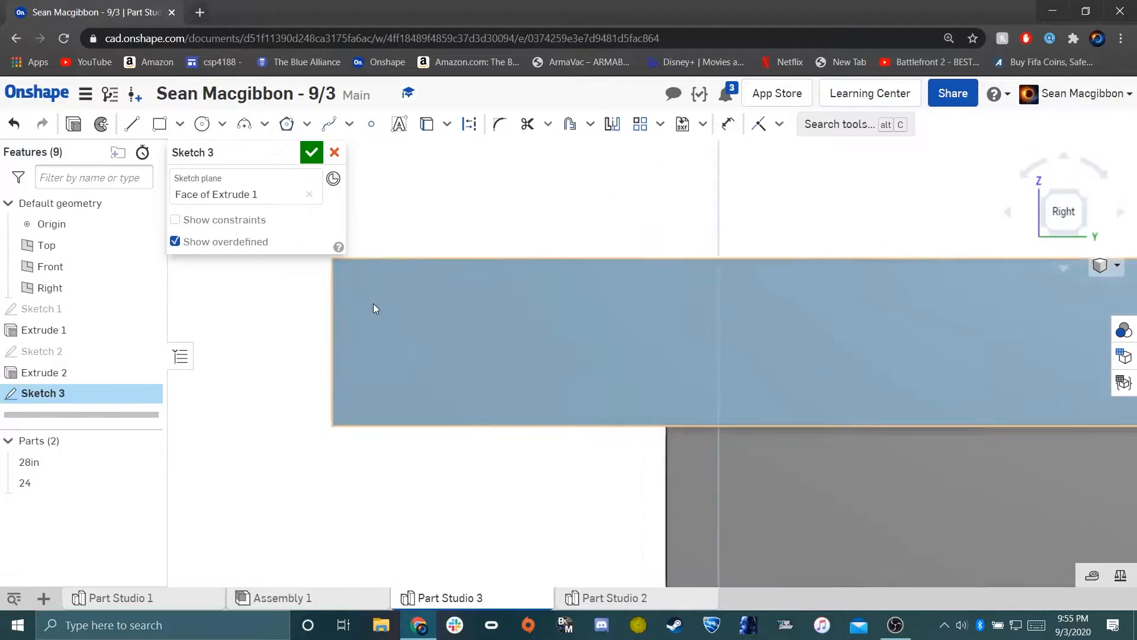
{"action": "scroll", "coordinate": [370, 302], "scroll_direction": "up", "scroll_amount": 1}
{"action": "middle_click_drag", "start_coordinate": [363, 297], "coordinate": [422, 300]}
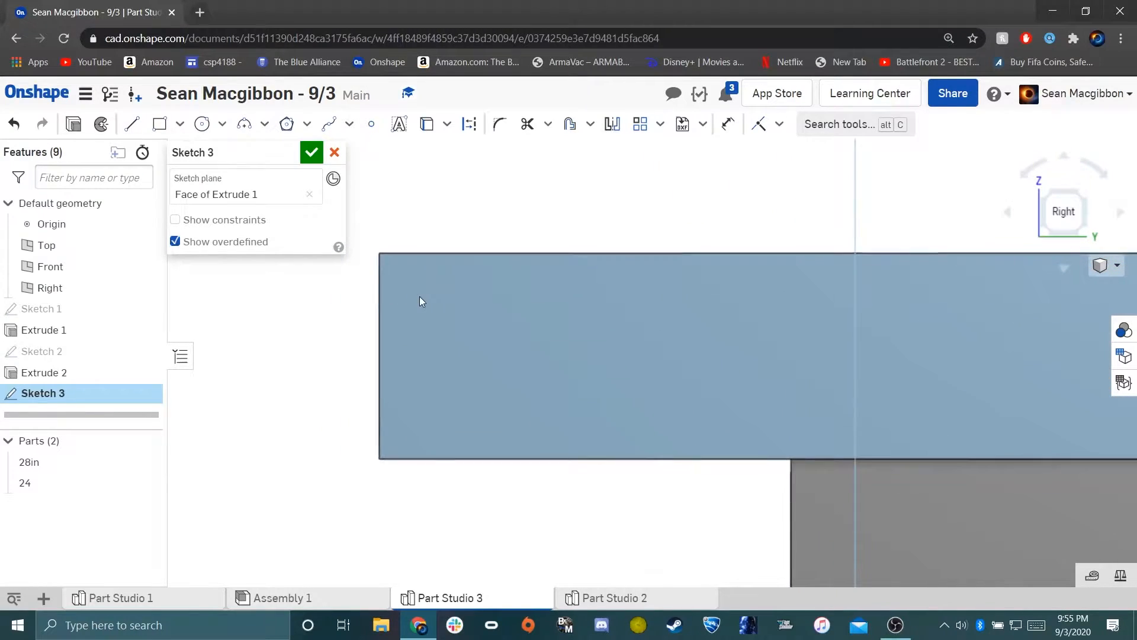
{"action": "left_click", "coordinate": [202, 126]}
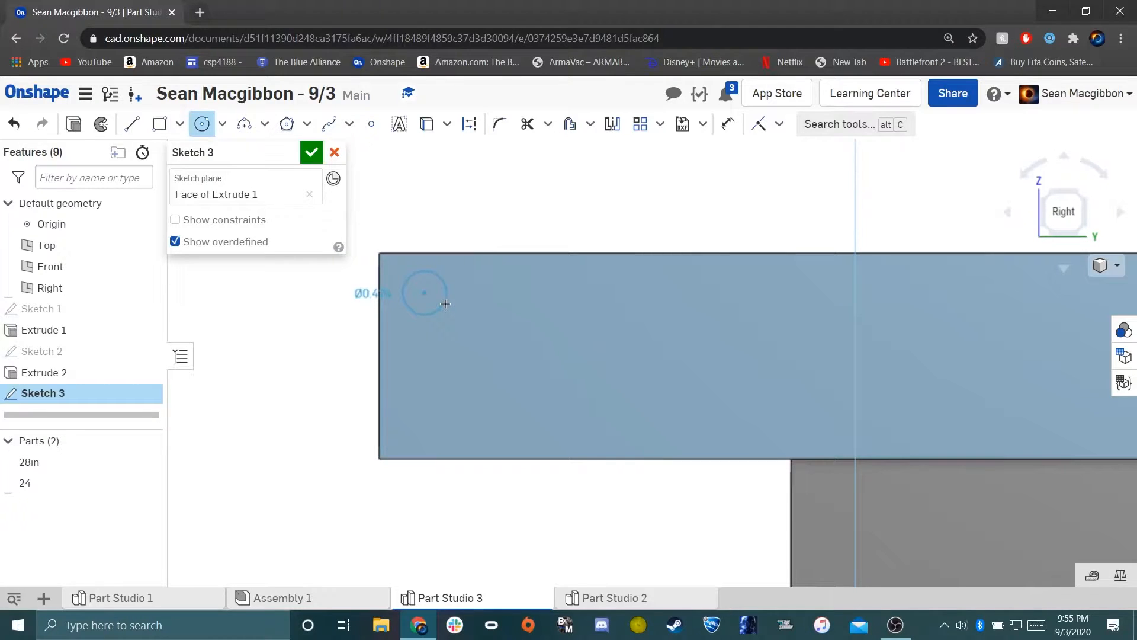
{"action": "left_click", "coordinate": [445, 304]}
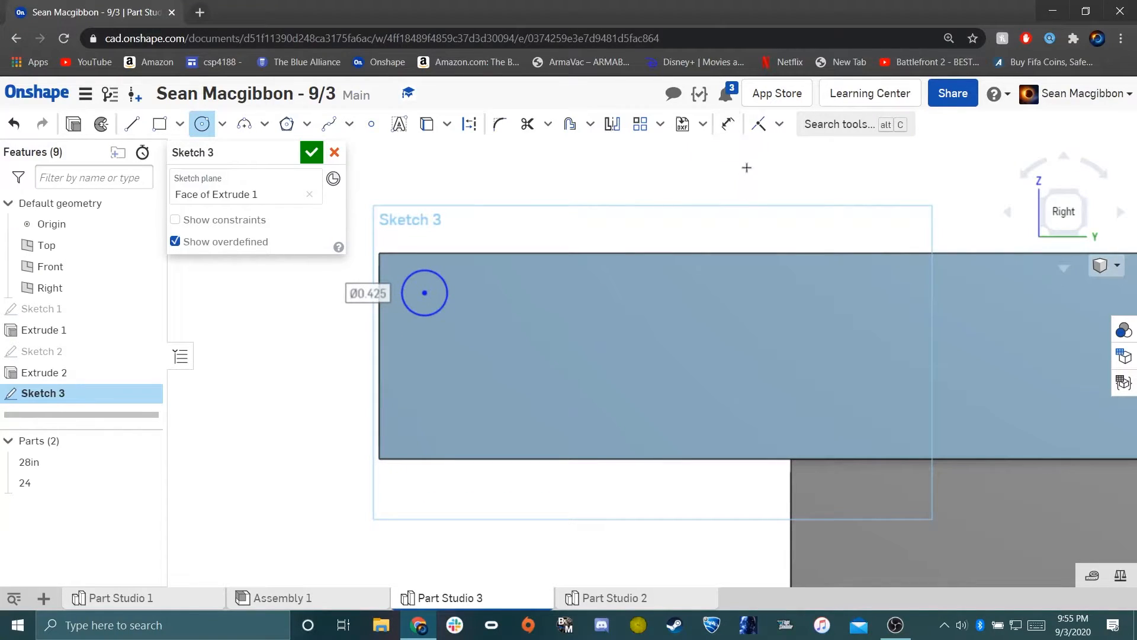
Dimension the circle and set its diameter to 0.201 in.
{"action": "left_click", "coordinate": [730, 126]}
{"action": "left_click", "coordinate": [447, 283]}
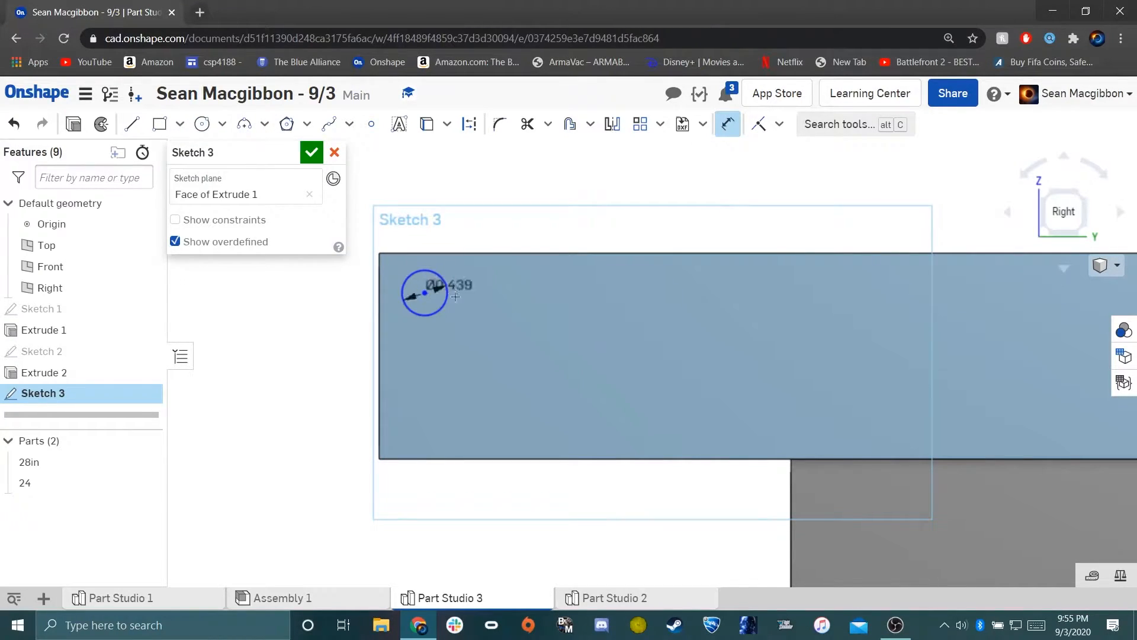
{"action": "key", "text": "Escape"}
{"action": "left_click", "coordinate": [728, 125]}
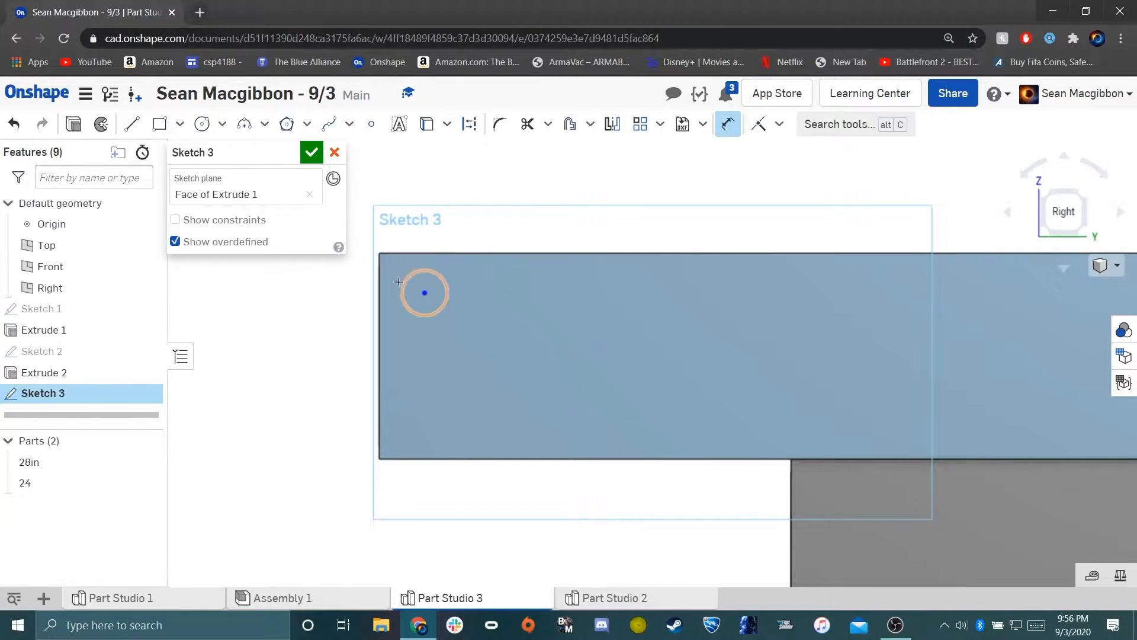
{"action": "left_click", "coordinate": [441, 274]}
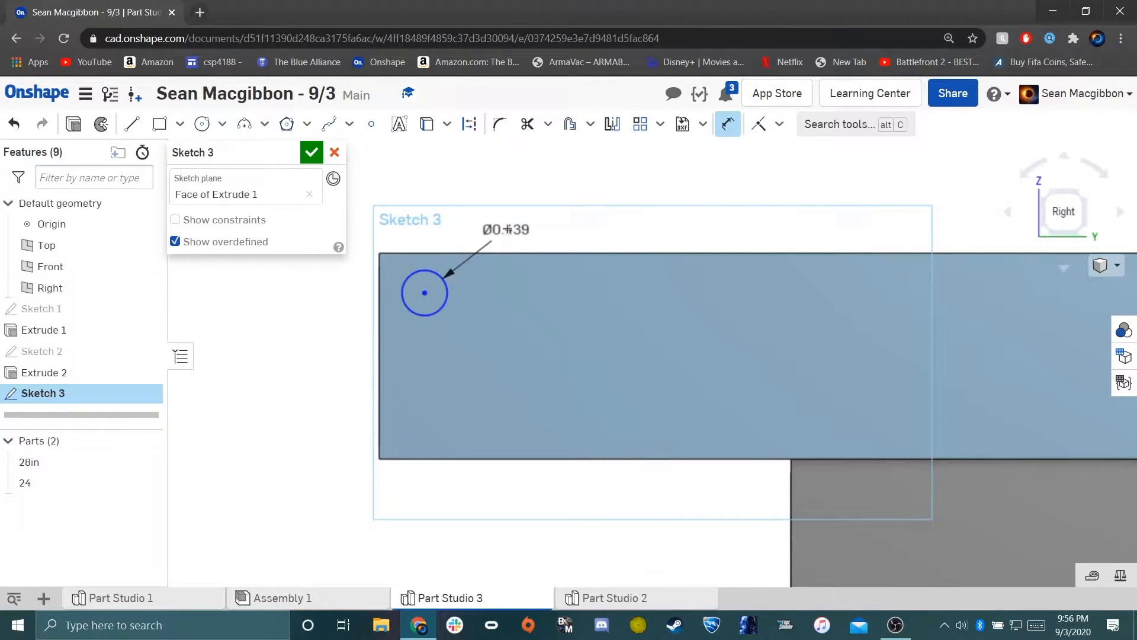
{"action": "left_click", "coordinate": [508, 229]}
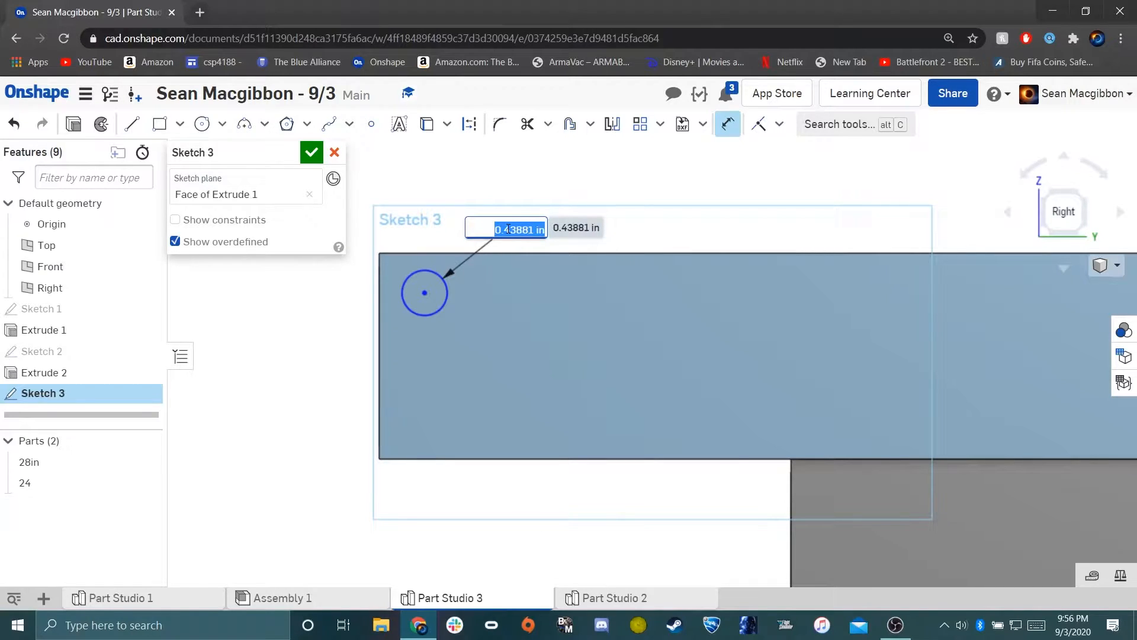
{"action": "key", "text": "BackSpace"}
{"action": "key", "text": "Return"}
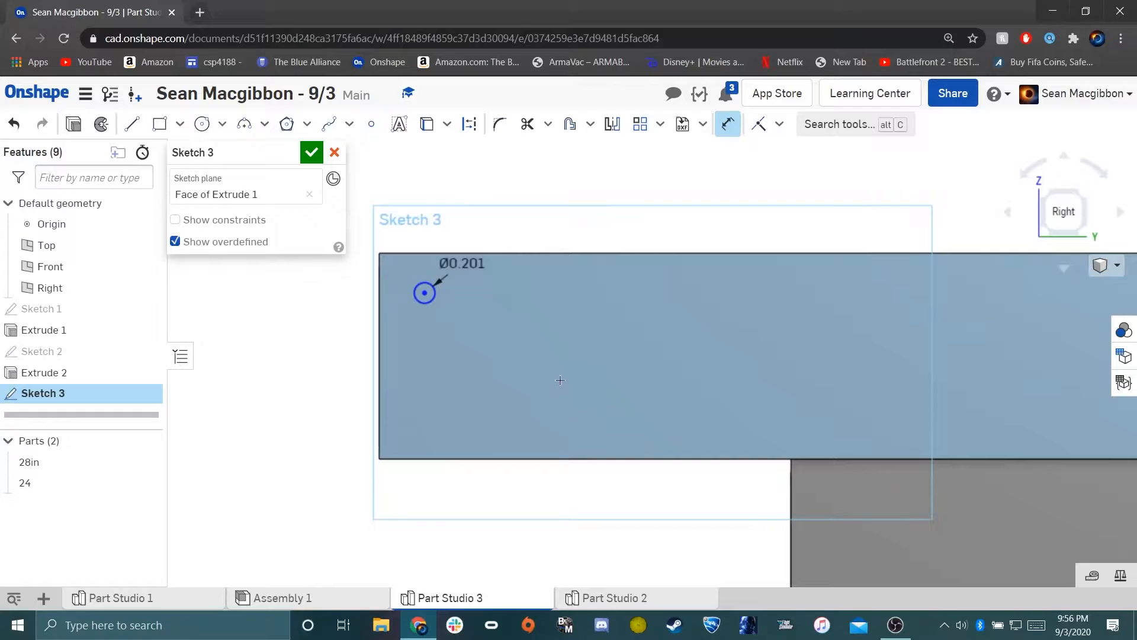
Dimension the circle's center from the tube's upper edge and set the distance to 0.25 in.
{"action": "scroll", "coordinate": [560, 380], "scroll_direction": "down", "scroll_amount": 3}
{"action": "scroll", "coordinate": [595, 307], "scroll_direction": "up", "scroll_amount": 5}
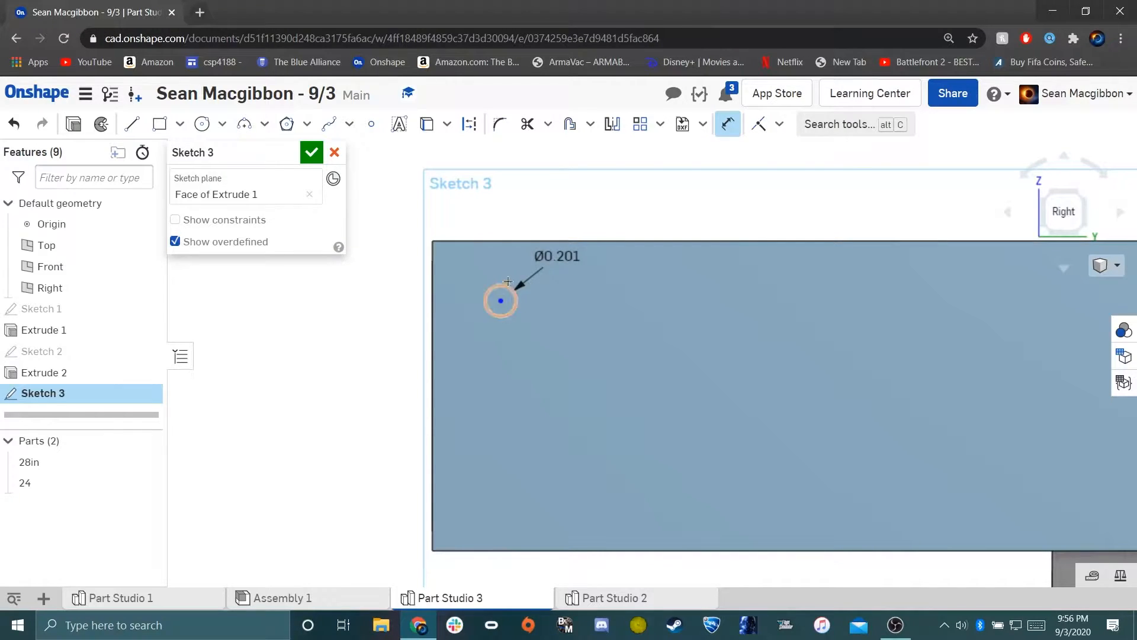
{"action": "left_click", "coordinate": [500, 240]}
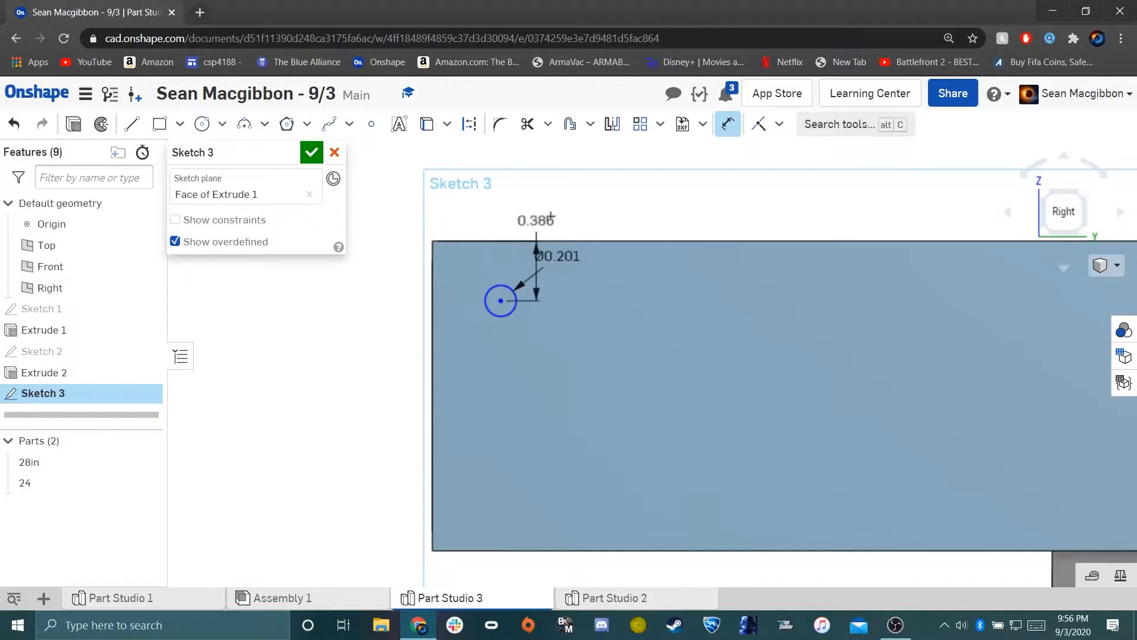
{"action": "left_click", "coordinate": [682, 222]}
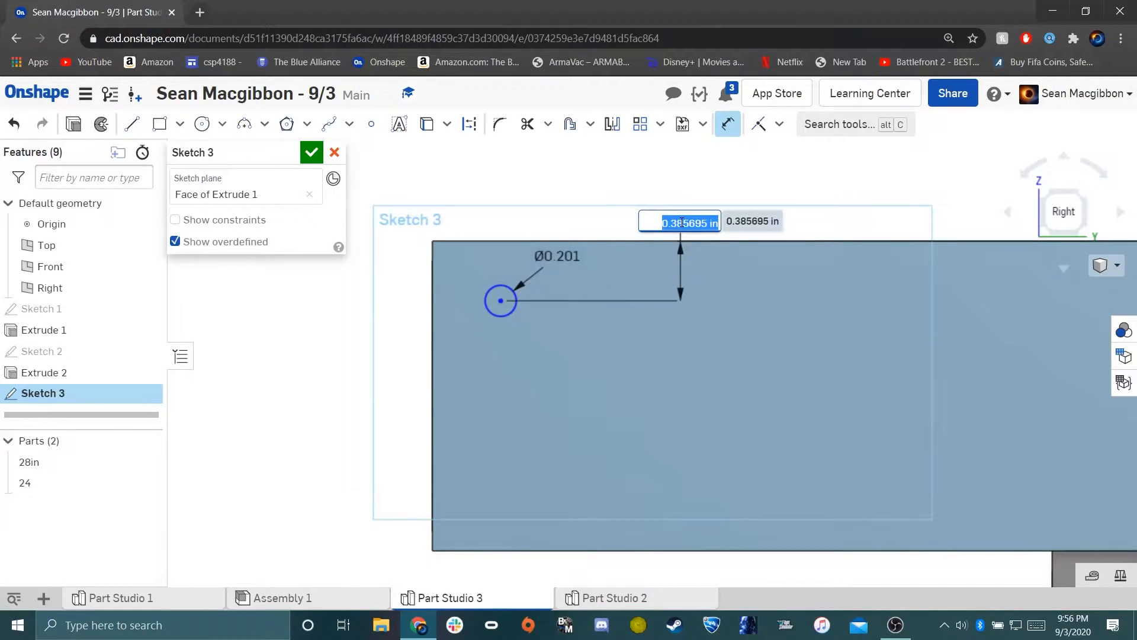
{"action": "key", "text": "BackSpace"}
{"action": "type", "text": ".25"}
{"action": "key", "text": "Return"}
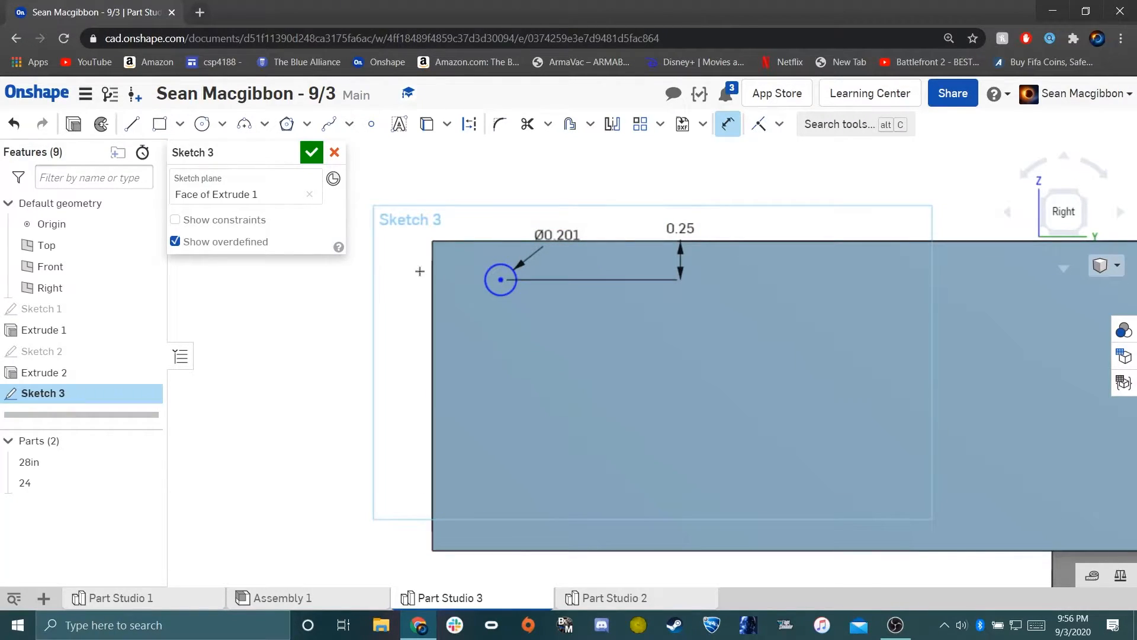
Dimension the circle's center from the tube's free end edge, set the distance to 0.5 in, and reposition the diameter label.
{"action": "left_click", "coordinate": [434, 278]}
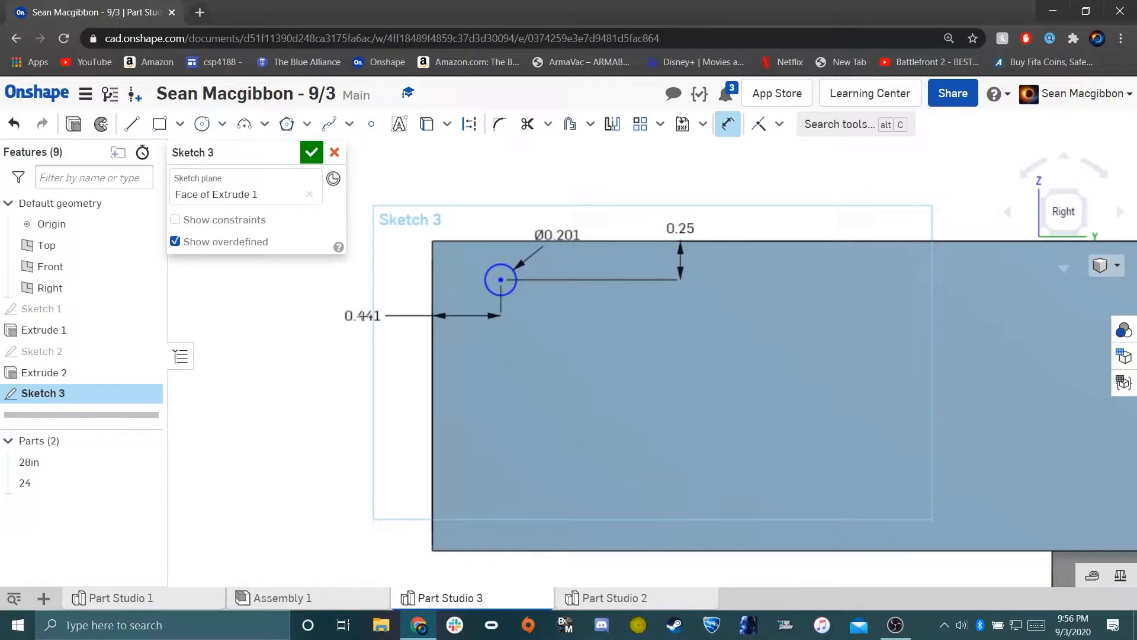
{"action": "left_click", "coordinate": [364, 315]}
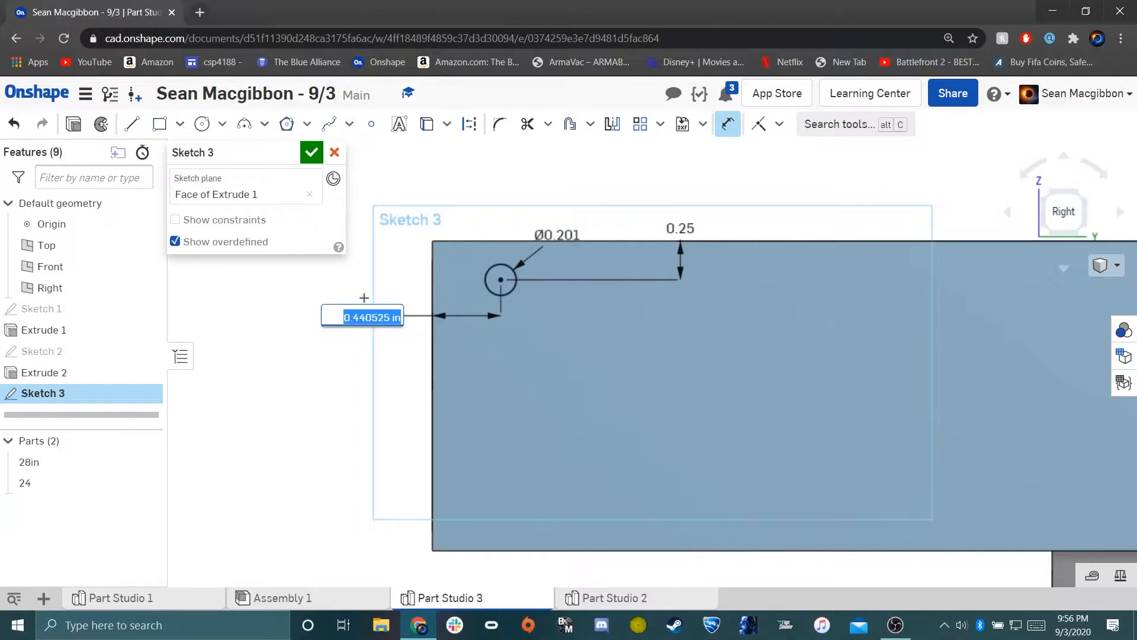
{"action": "type", "text": "0.5"}
{"action": "key", "text": "Return"}
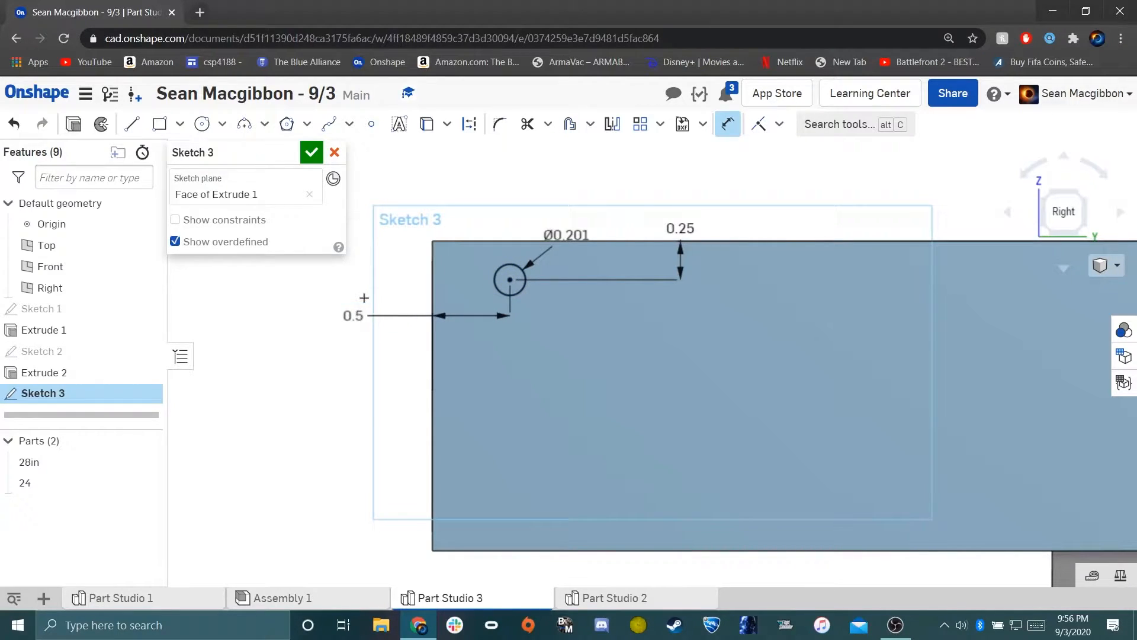
{"action": "key", "text": "Escape"}
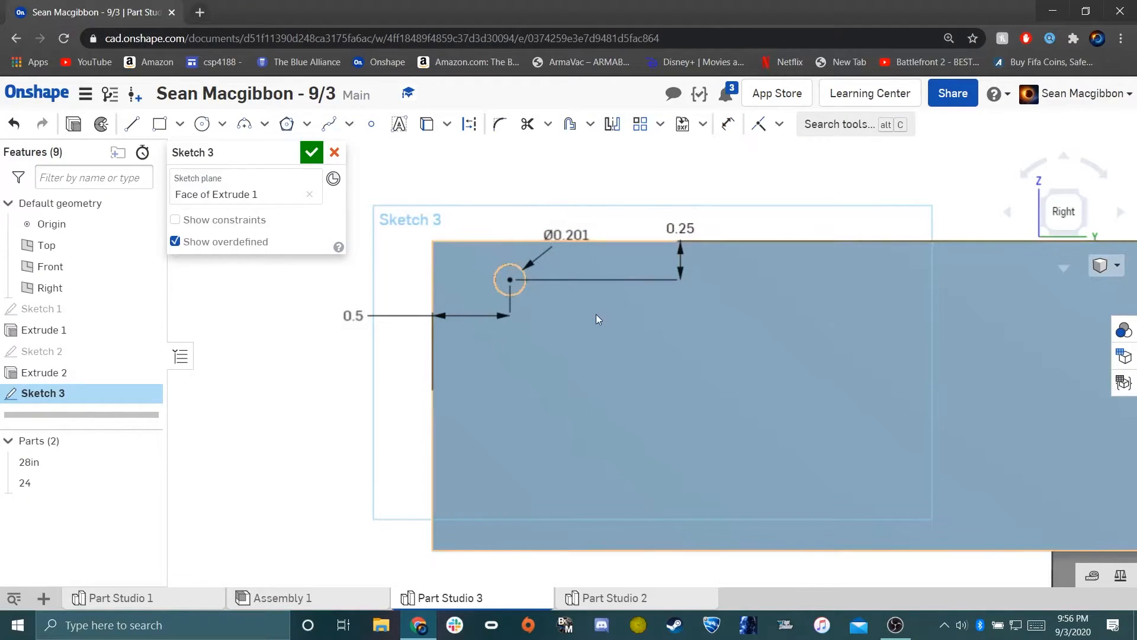
{"action": "left_click_drag", "start_coordinate": [565, 238], "coordinate": [536, 214]}
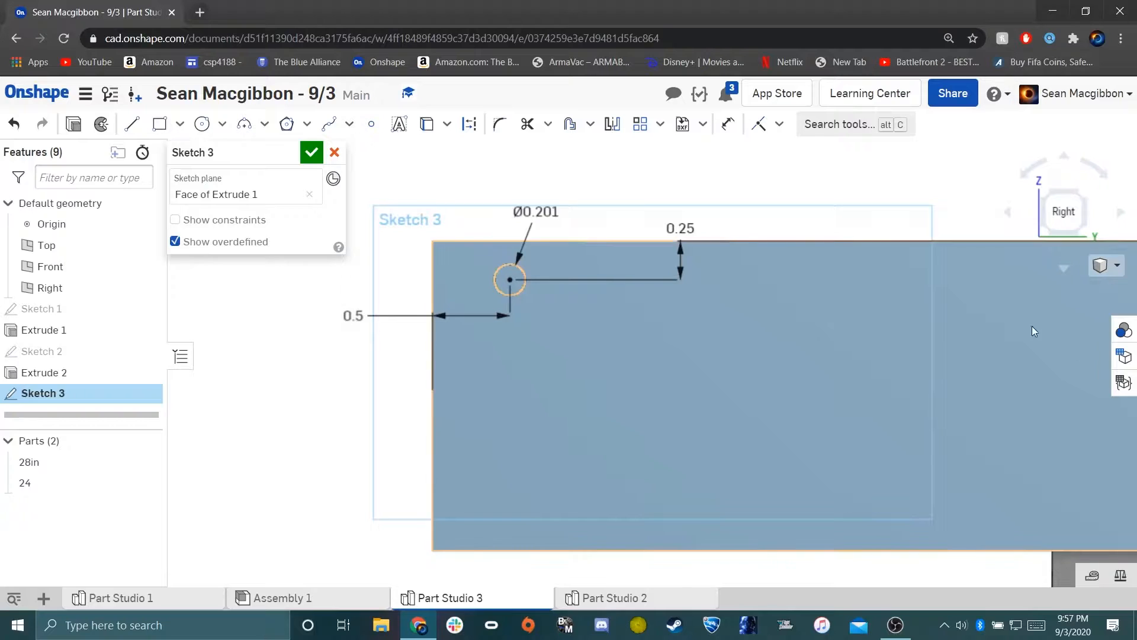
Start a linear sketch pattern of the circle along the tube and flip its second direction toward the lower edge.
{"action": "left_click", "coordinate": [661, 124]}
{"action": "left_click", "coordinate": [669, 207]}
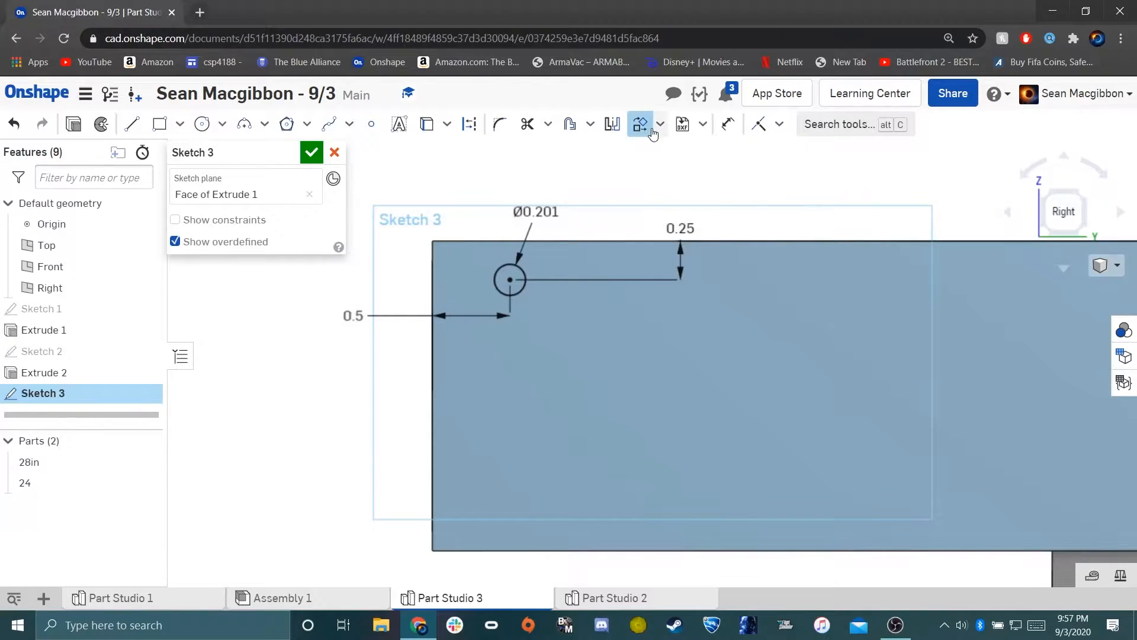
{"action": "left_click", "coordinate": [661, 126]}
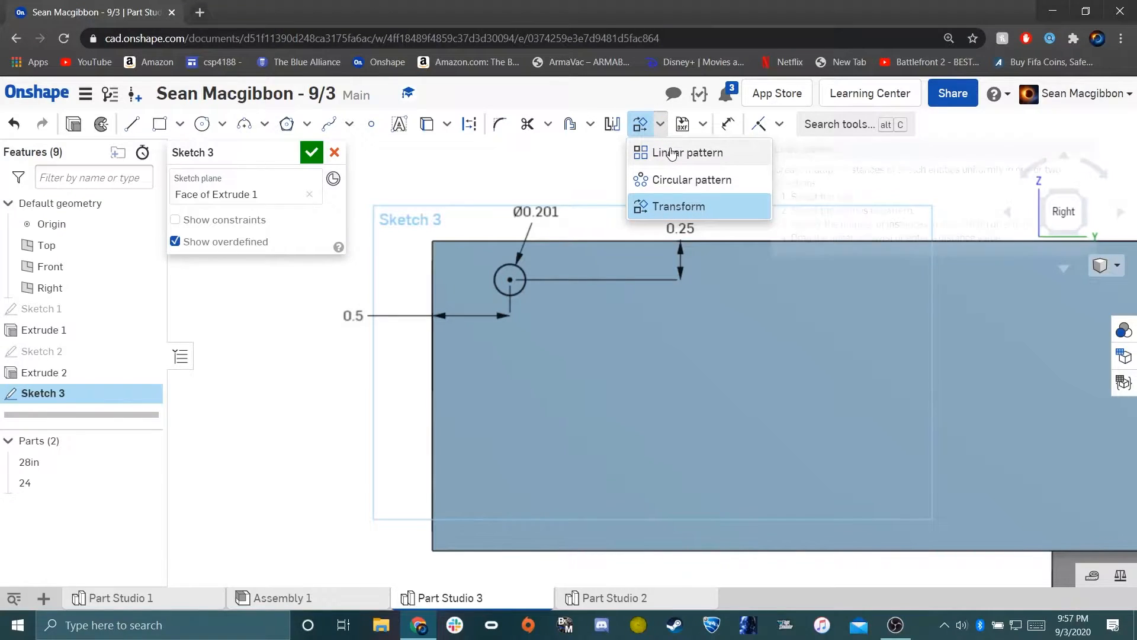
{"action": "left_click", "coordinate": [673, 153]}
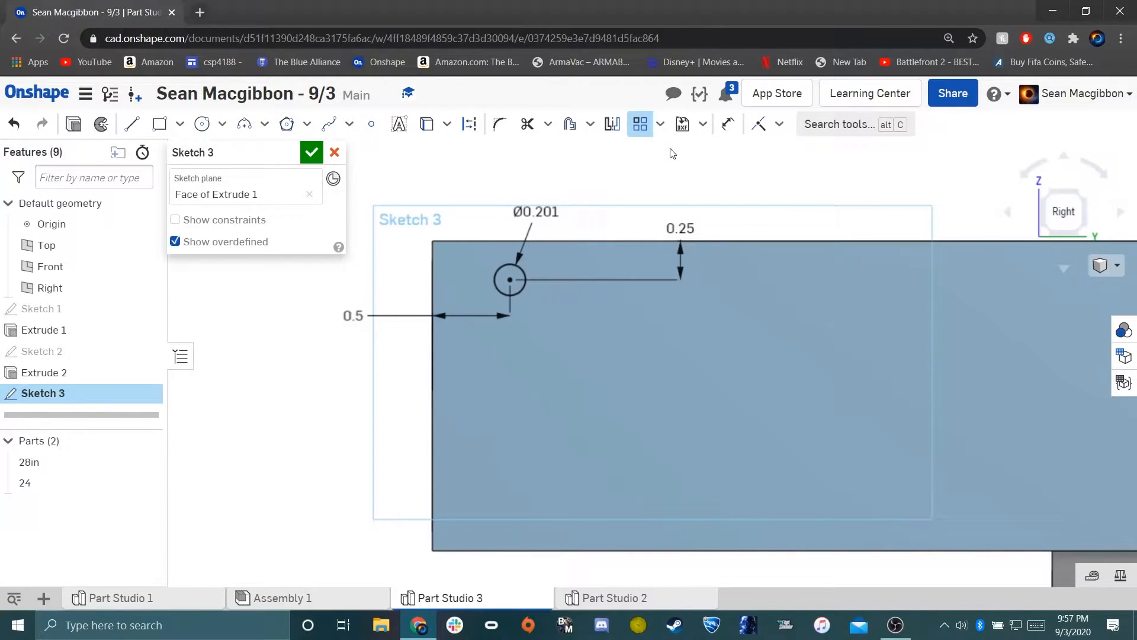
{"action": "left_click", "coordinate": [524, 278]}
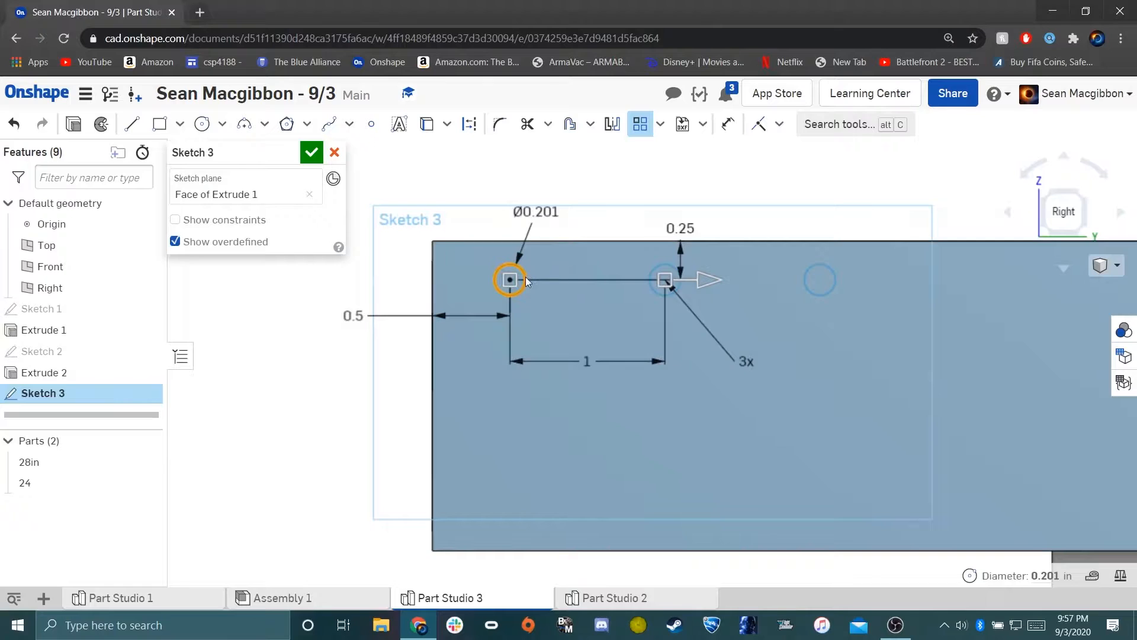
{"action": "scroll", "coordinate": [533, 278], "scroll_direction": "down", "scroll_amount": 5}
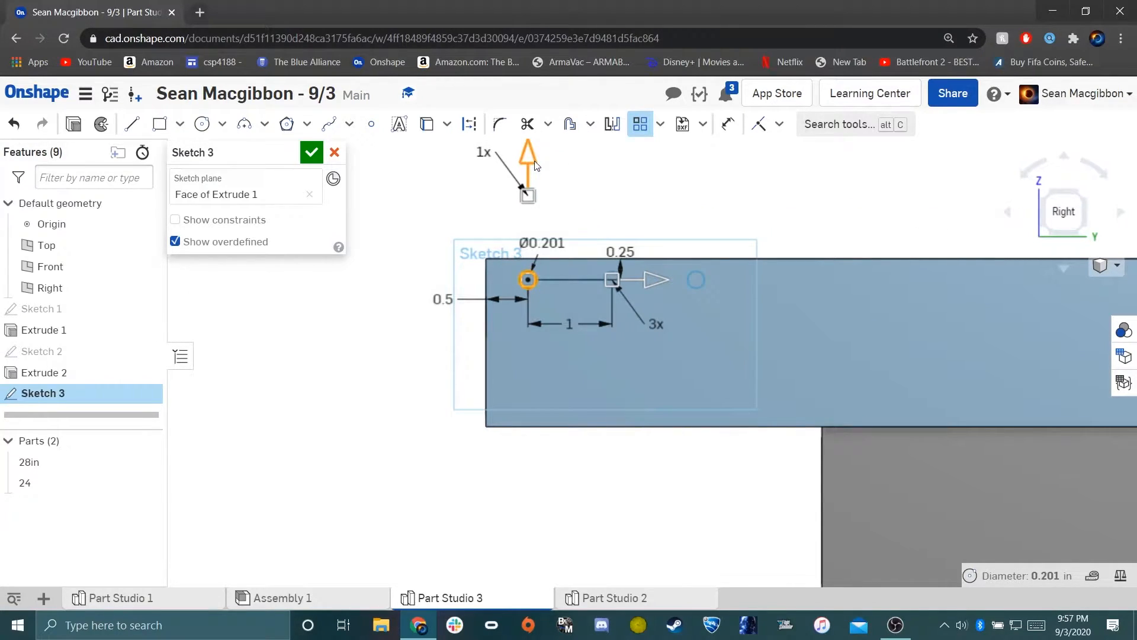
{"action": "left_click", "coordinate": [533, 161]}
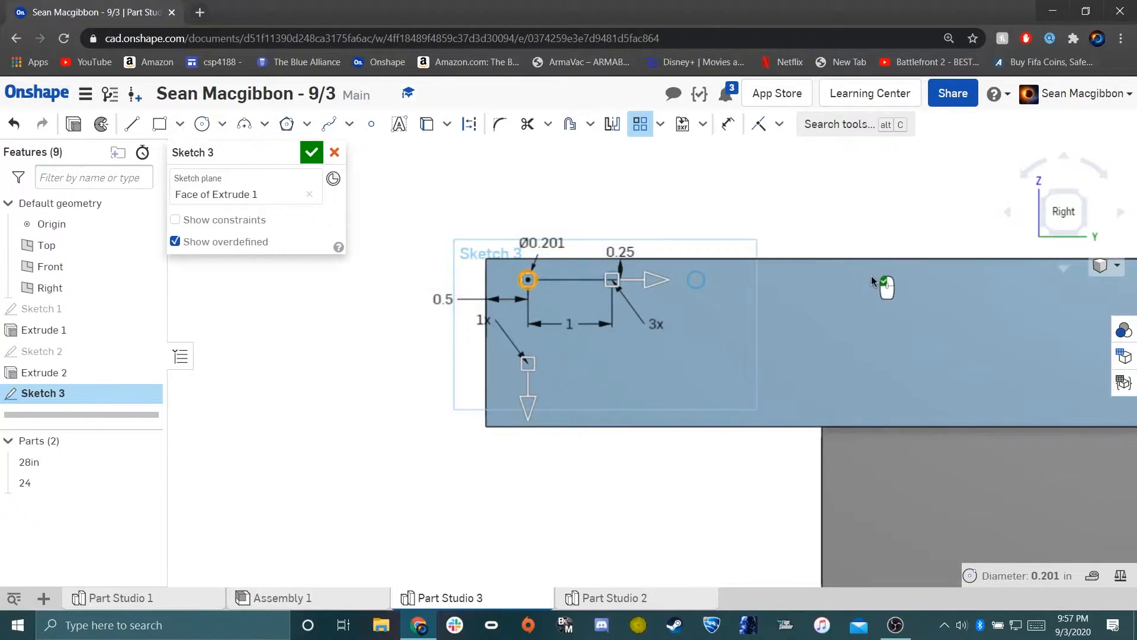
Set the pattern's instance count across the tube's width to 2.
{"action": "left_click_drag", "start_coordinate": [485, 317], "coordinate": [401, 349]}
{"action": "double_click", "coordinate": [402, 349]}
{"action": "type", "text": "2"}
{"action": "key", "text": "Return"}
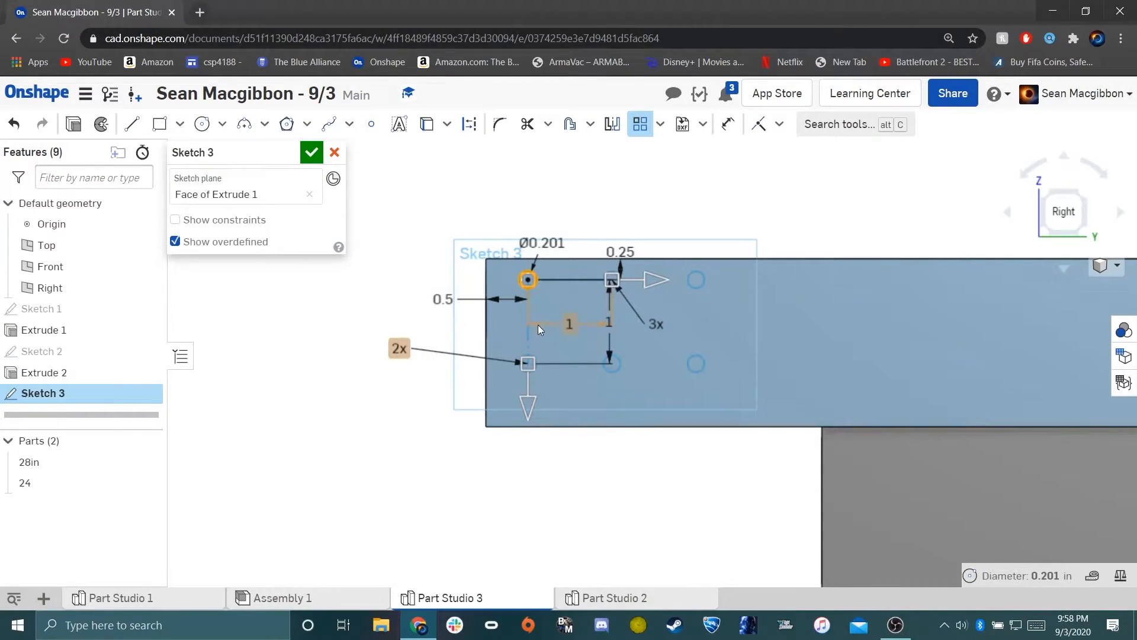
Set the pattern spacing to 0.5 in along the tube and 1.5 in across its width.
{"action": "mouse_move", "coordinate": [570, 320]}
{"action": "left_mouse_down"}
{"action": "mouse_move", "coordinate": [573, 333]}
{"action": "mouse_move", "coordinate": [571, 294]}
{"action": "mouse_move", "coordinate": [593, 289]}
{"action": "mouse_move", "coordinate": [581, 316]}
{"action": "mouse_move", "coordinate": [578, 298]}
{"action": "mouse_move", "coordinate": [578, 329]}
{"action": "left_mouse_up"}
{"action": "double_click", "coordinate": [575, 321]}
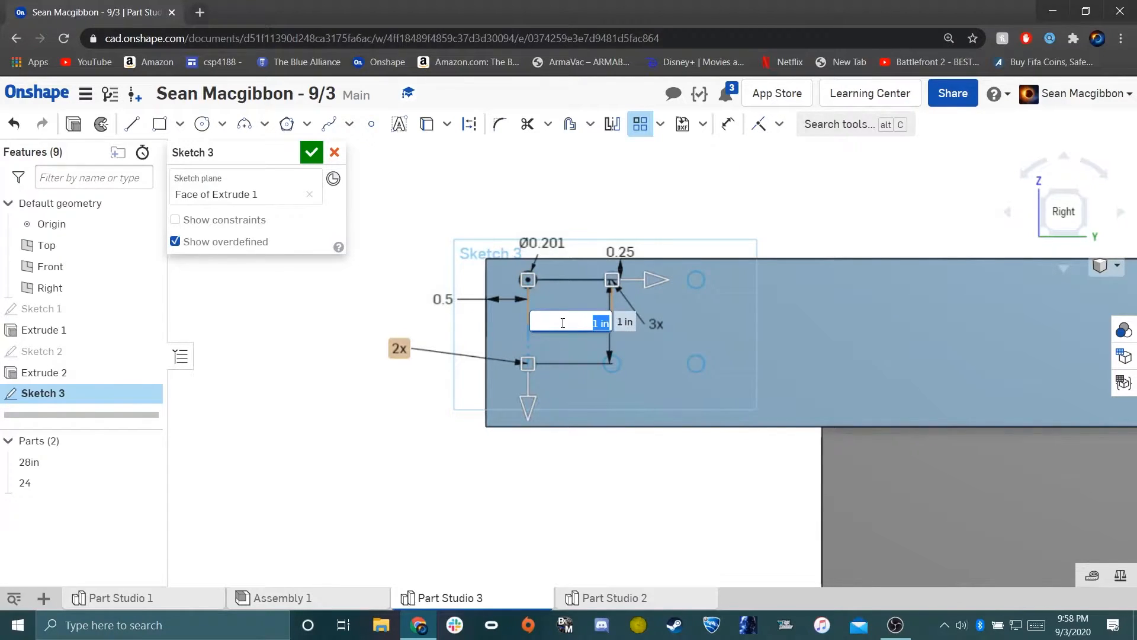
{"action": "type", "text": "0.5"}
{"action": "key", "text": "Return"}
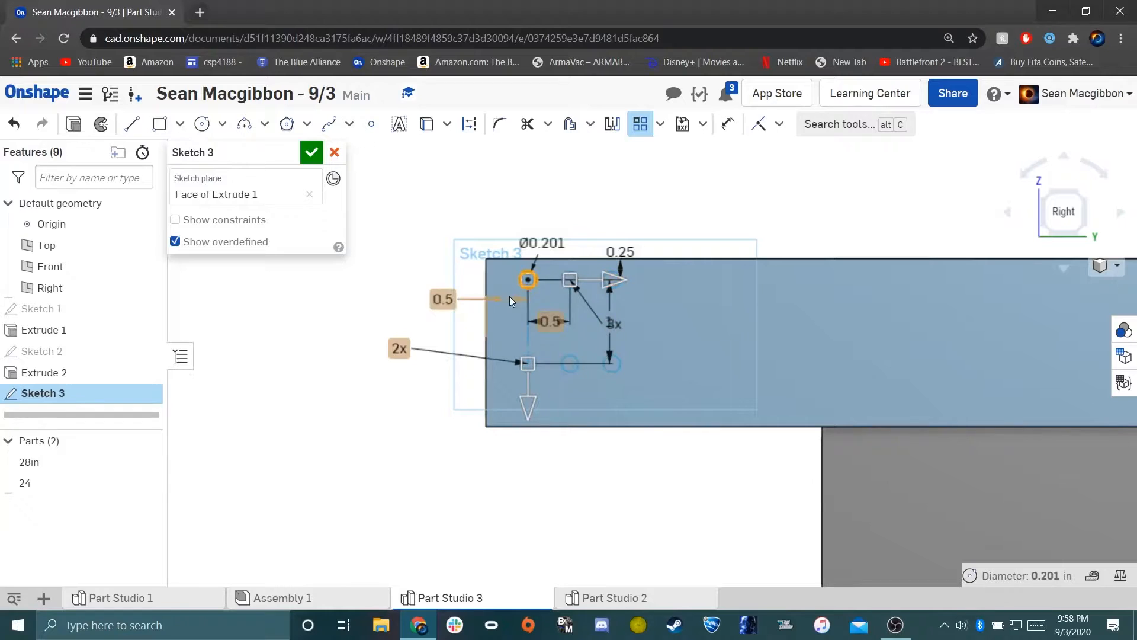
{"action": "mouse_move", "coordinate": [620, 327]}
{"action": "left_mouse_down"}
{"action": "mouse_move", "coordinate": [680, 290]}
{"action": "mouse_move", "coordinate": [637, 211]}
{"action": "mouse_move", "coordinate": [612, 197]}
{"action": "left_mouse_up"}
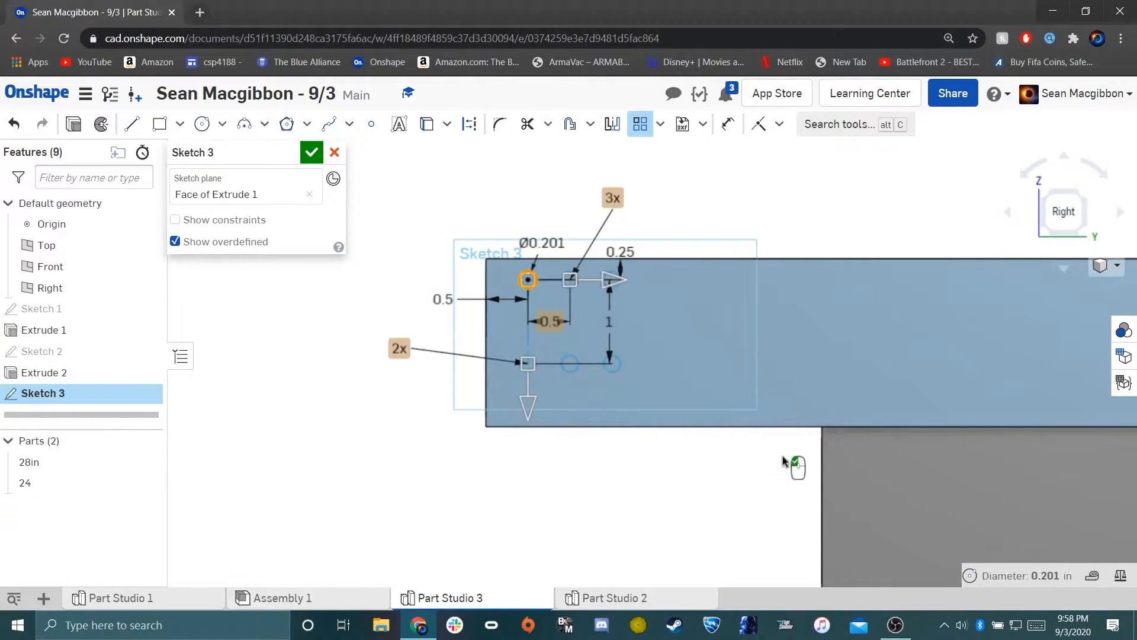
{"action": "double_click", "coordinate": [613, 320]}
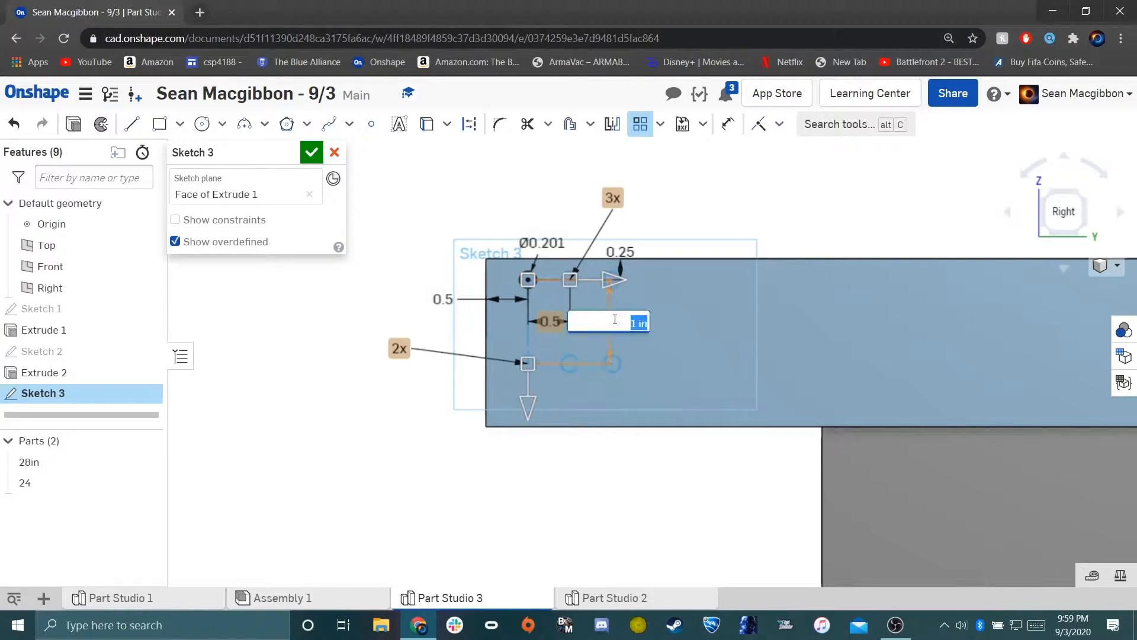
{"action": "type", "text": "1.5"}
{"action": "key", "text": "Return"}
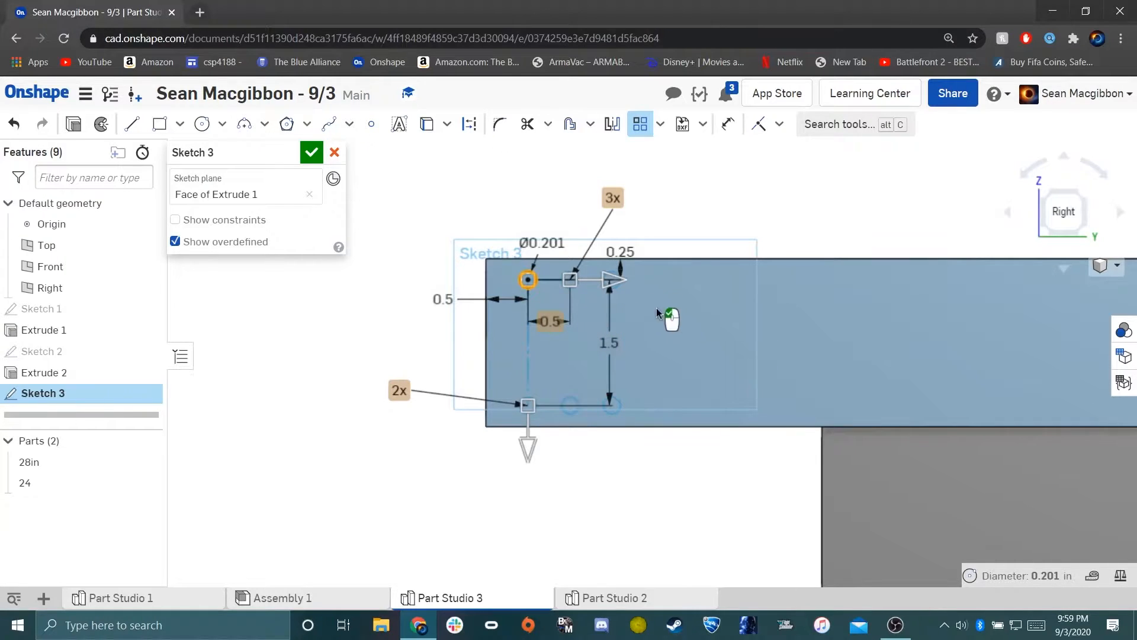
Set the instance count along the tube to 60 and complete the linear pattern.
{"action": "left_click_drag", "start_coordinate": [612, 196], "coordinate": [635, 195]}
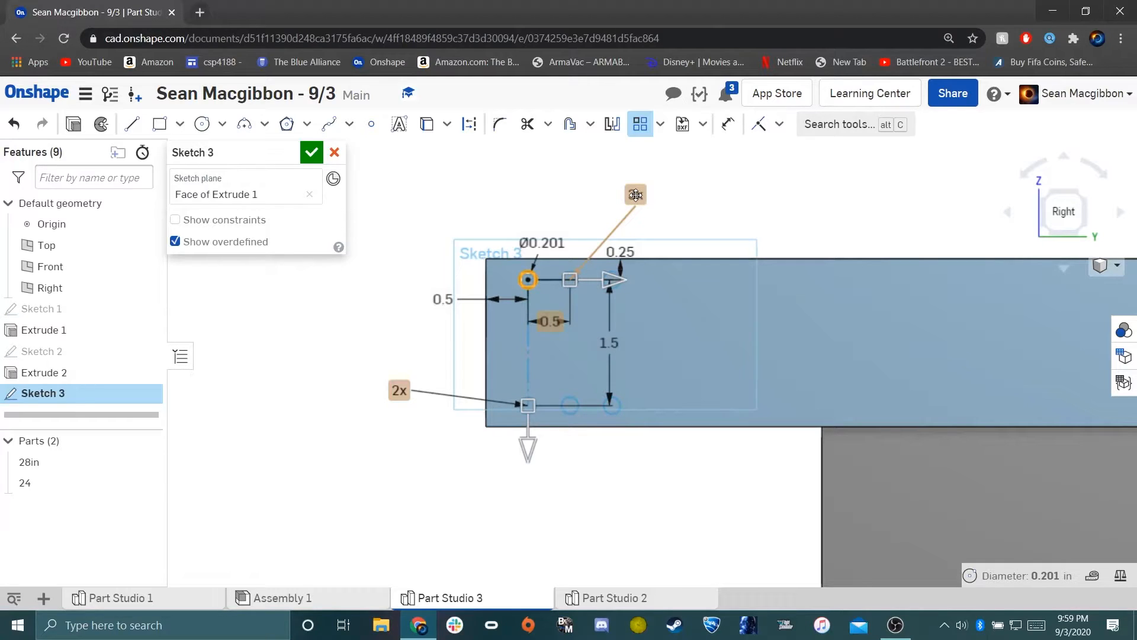
{"action": "double_click", "coordinate": [635, 196]}
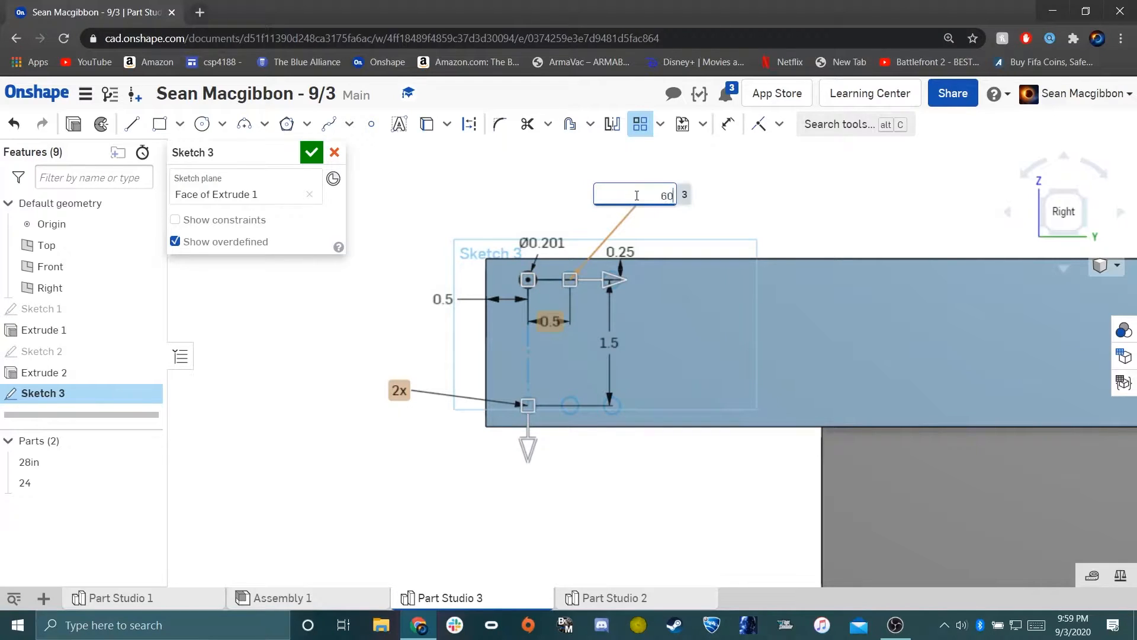
{"action": "key", "text": "Return"}
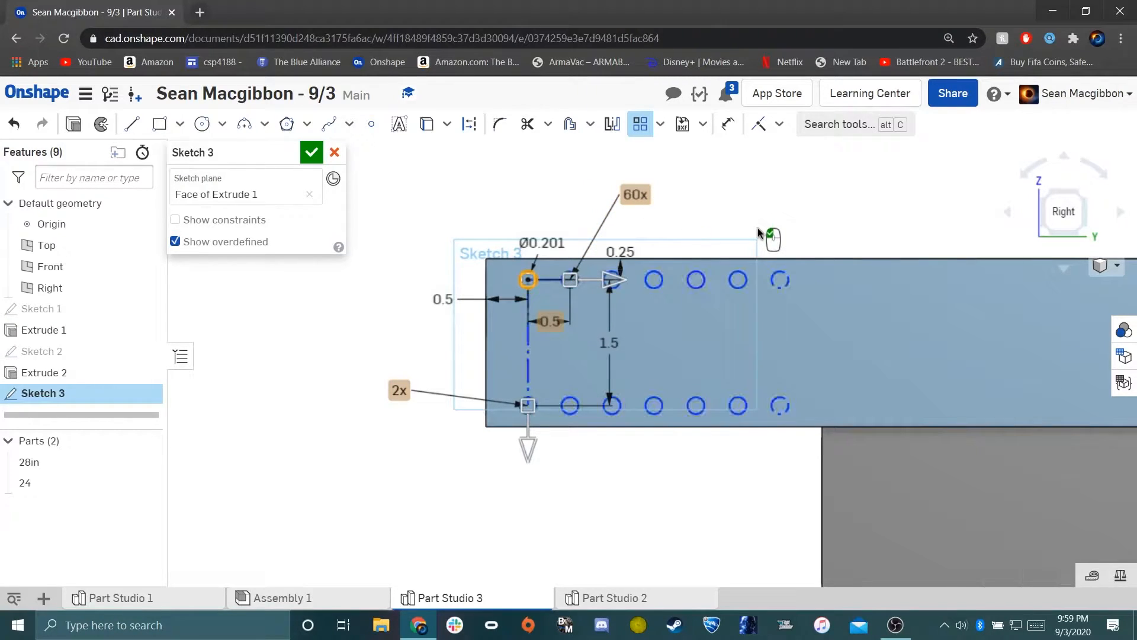
{"action": "left_click", "coordinate": [755, 237]}
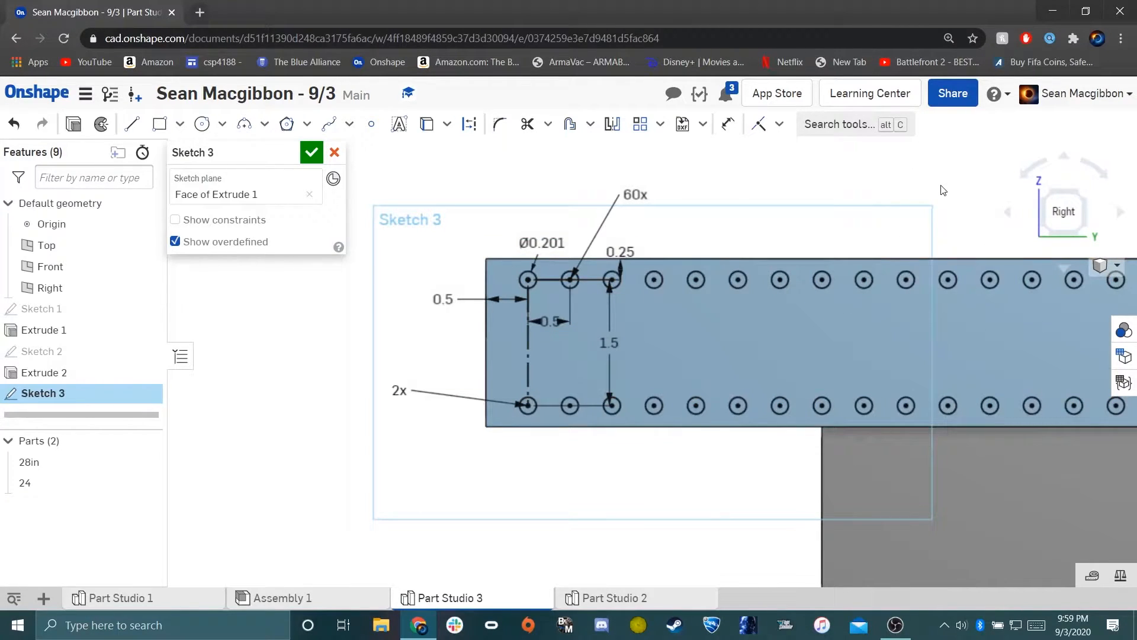
Check the hole rows at the tube's far end and change the instance count along the tube to 55.
{"action": "scroll", "coordinate": [948, 244], "scroll_direction": "down", "scroll_amount": 5}
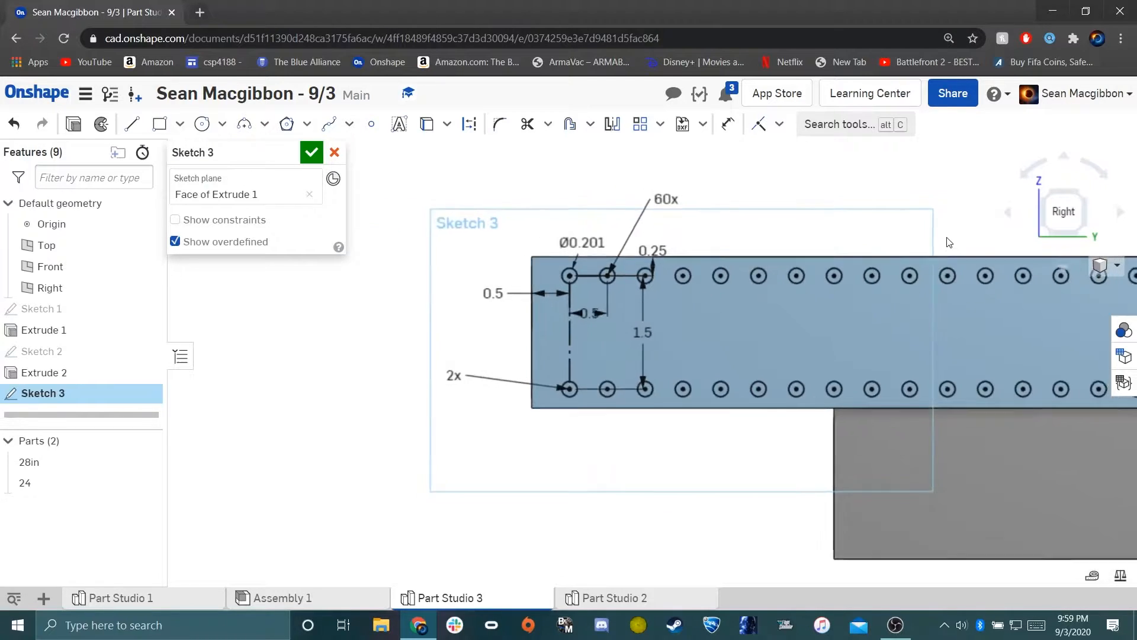
{"action": "mouse_move", "coordinate": [964, 238]}
{"action": "middle_mouse_down"}
{"action": "mouse_move", "coordinate": [628, 291]}
{"action": "mouse_move", "coordinate": [533, 340]}
{"action": "middle_mouse_up"}
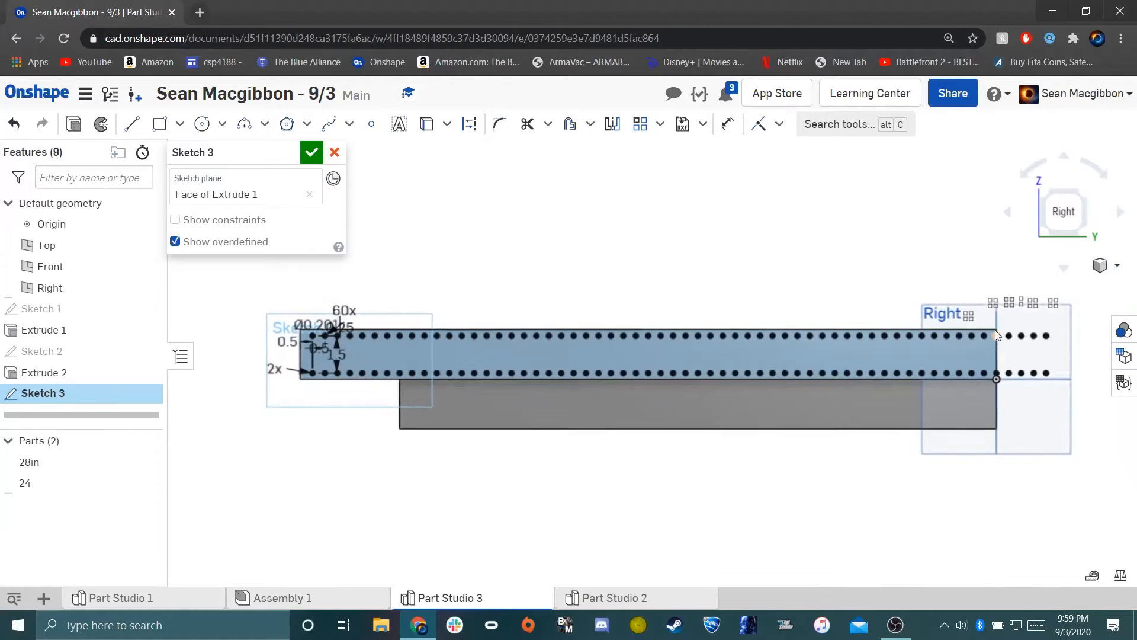
{"action": "middle_click_drag", "start_coordinate": [857, 304], "coordinate": [1048, 280]}
{"action": "double_click", "coordinate": [540, 291]}
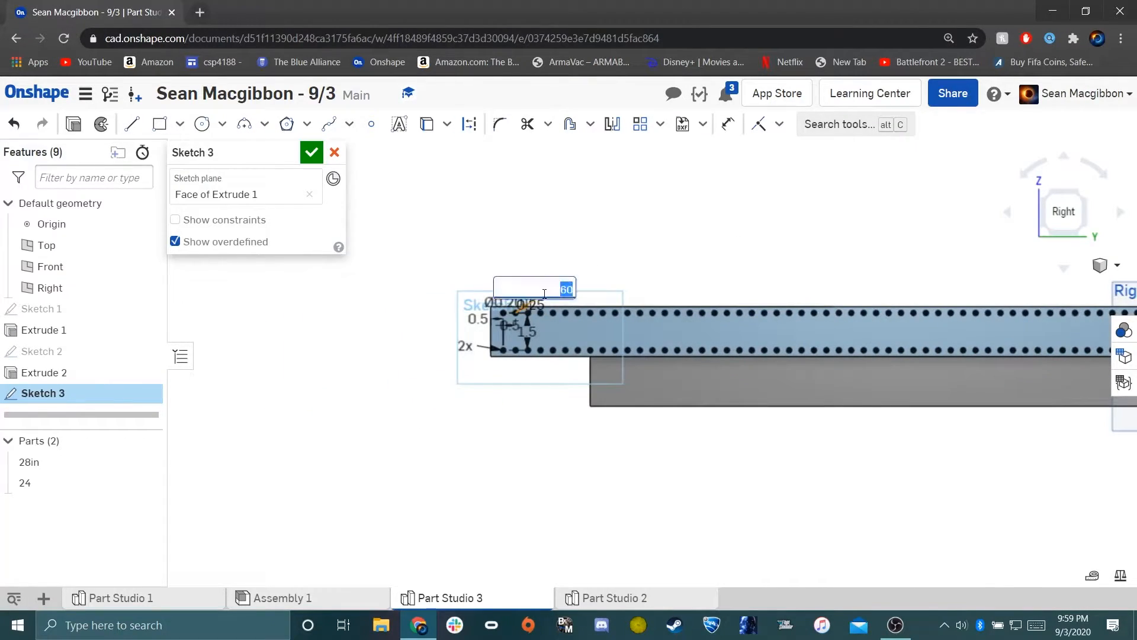
{"action": "type", "text": "55"}
{"action": "key", "text": "Return"}
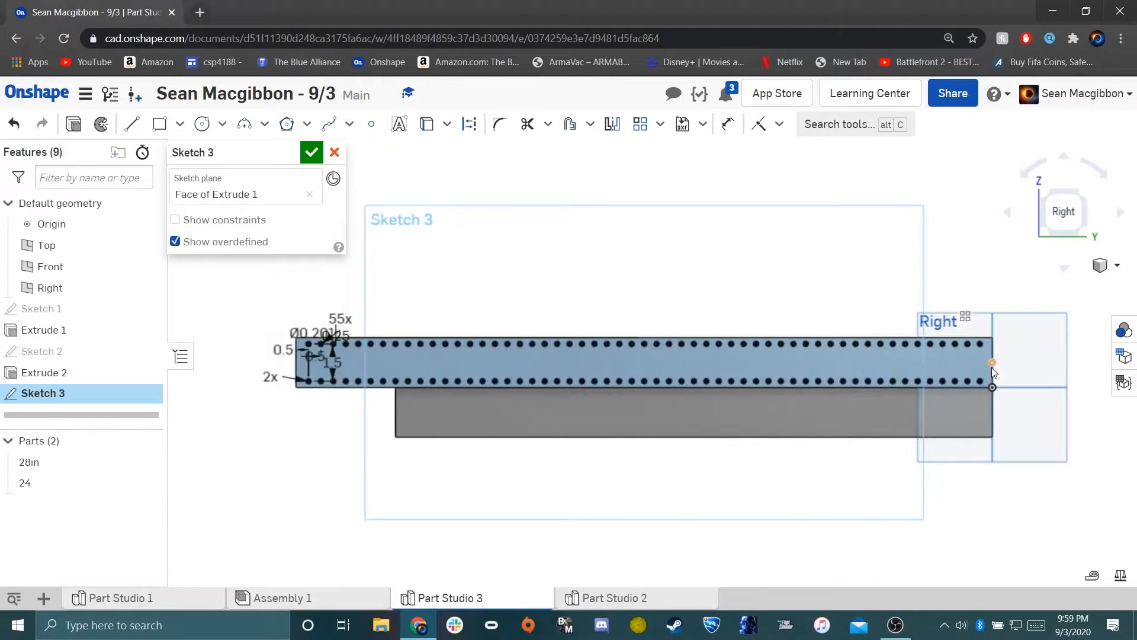
{"action": "mouse_move", "coordinate": [675, 326]}
{"action": "middle_mouse_down"}
{"action": "mouse_move", "coordinate": [760, 307]}
{"action": "mouse_move", "coordinate": [817, 312]}
{"action": "middle_mouse_up"}
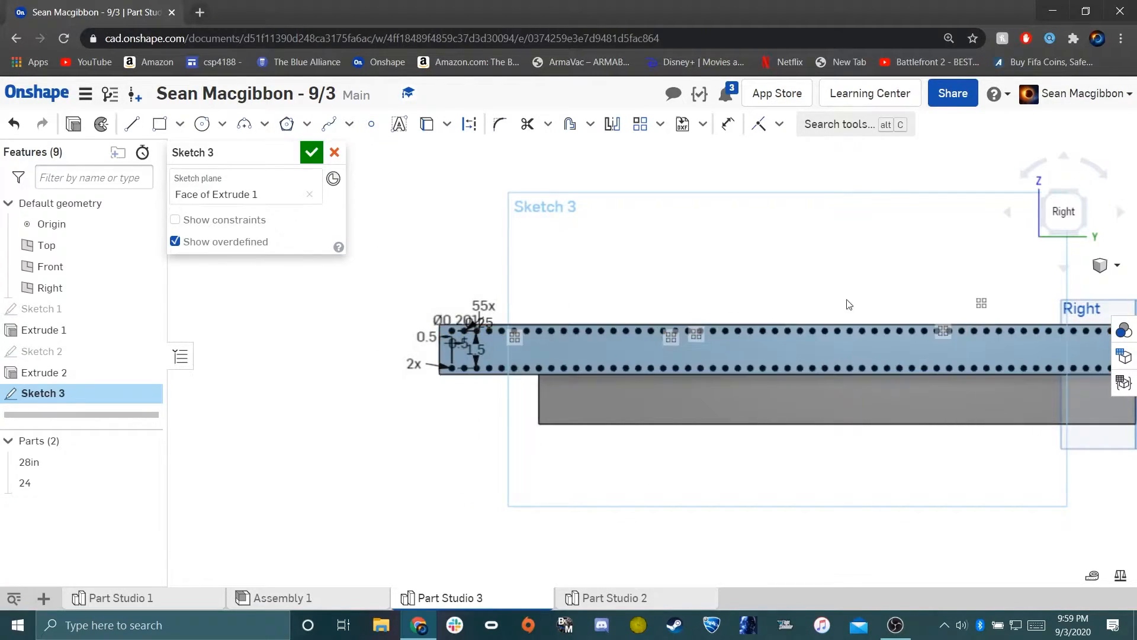
Extrude the patterned circles as a Remove cut Through all, with the 28 in tube as merge scope.
{"action": "left_click", "coordinate": [74, 125]}
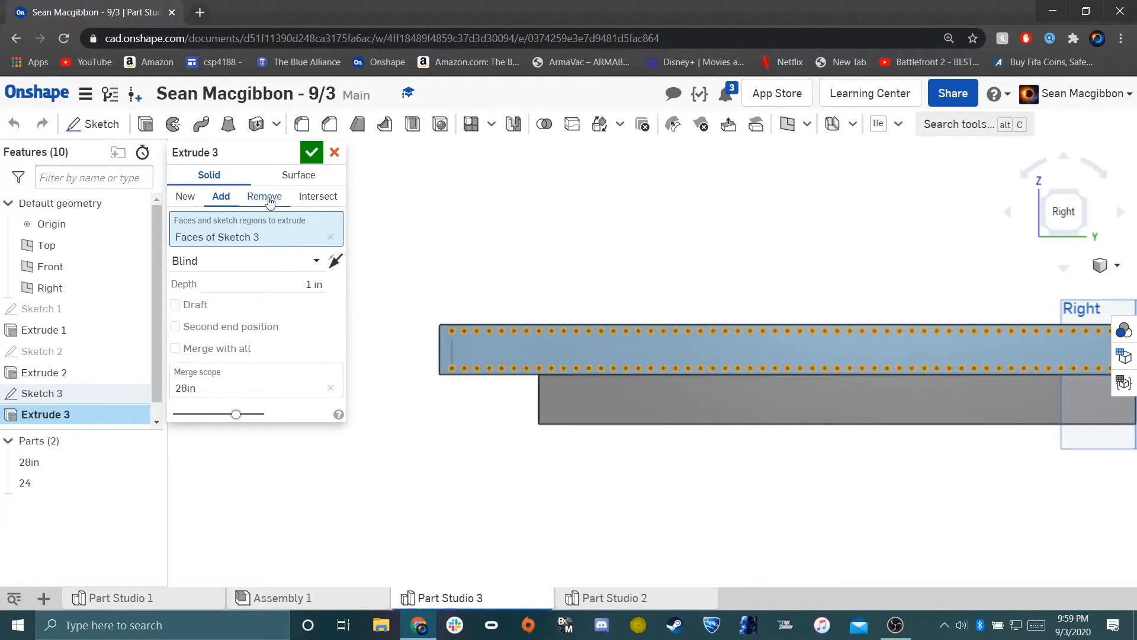
{"action": "left_click", "coordinate": [317, 260]}
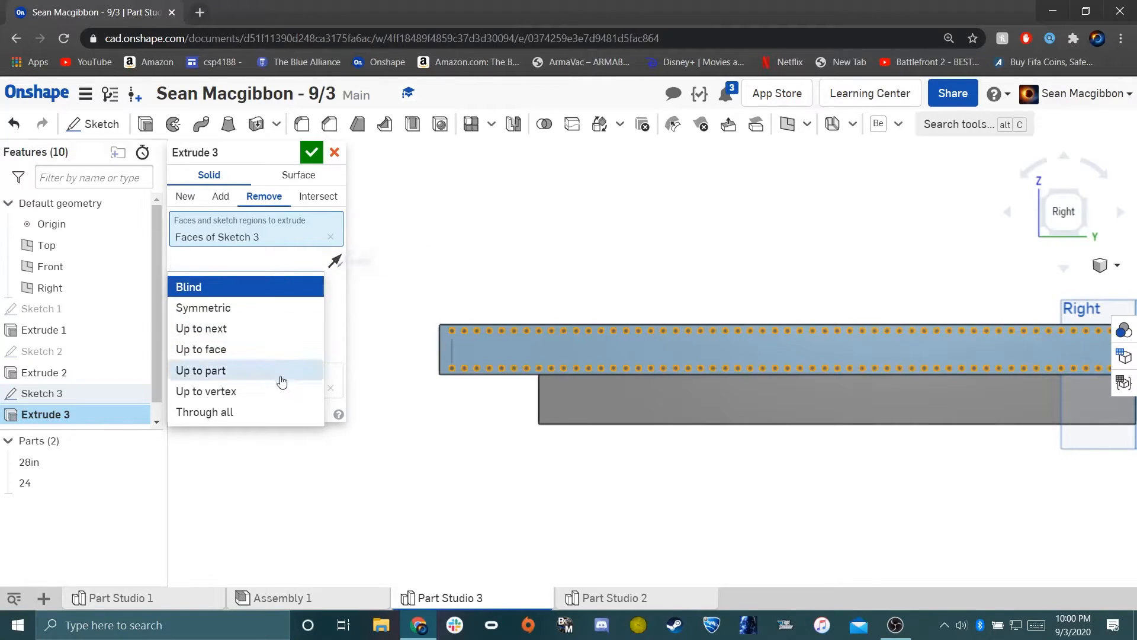
{"action": "left_click", "coordinate": [248, 415]}
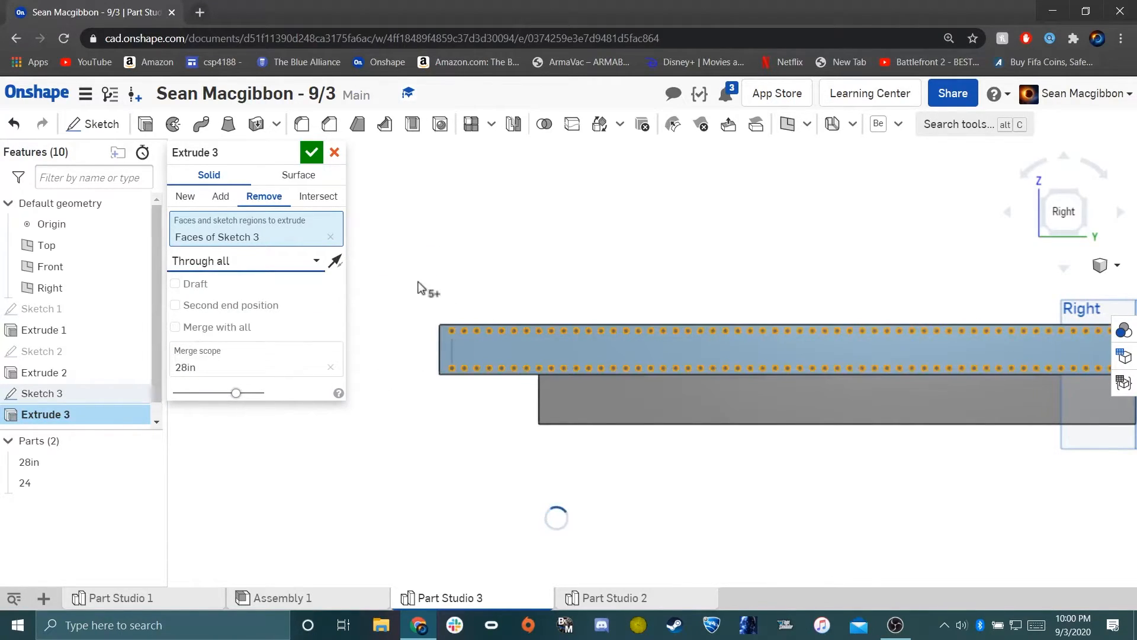
{"action": "right_click_drag", "start_coordinate": [445, 294], "coordinate": [551, 308]}
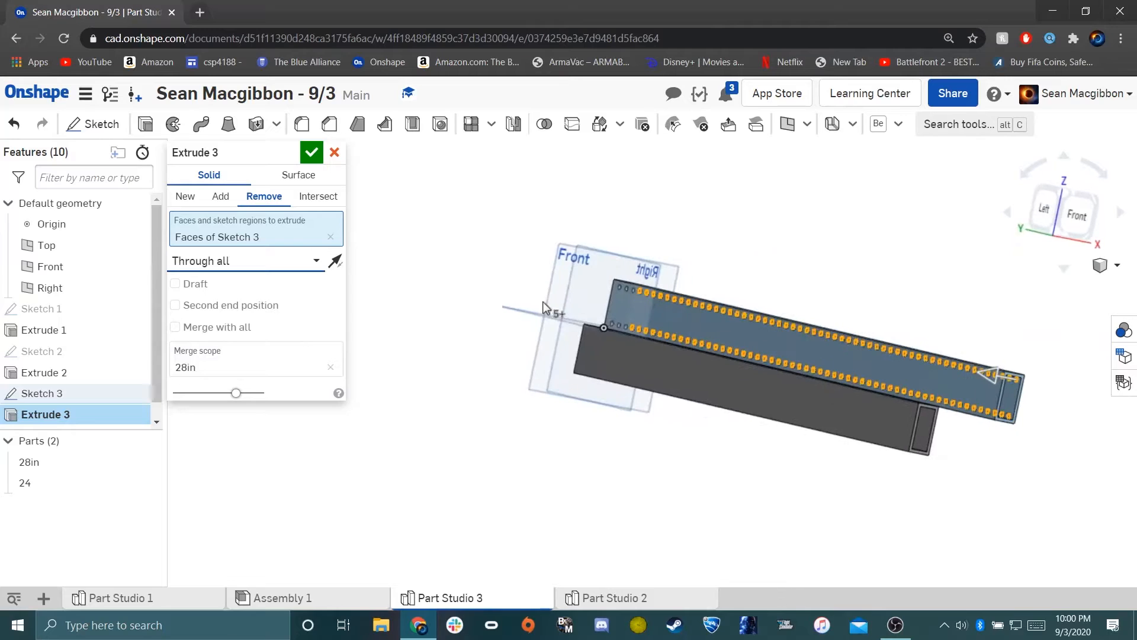
{"action": "scroll", "coordinate": [756, 336], "scroll_direction": "up", "scroll_amount": 6}
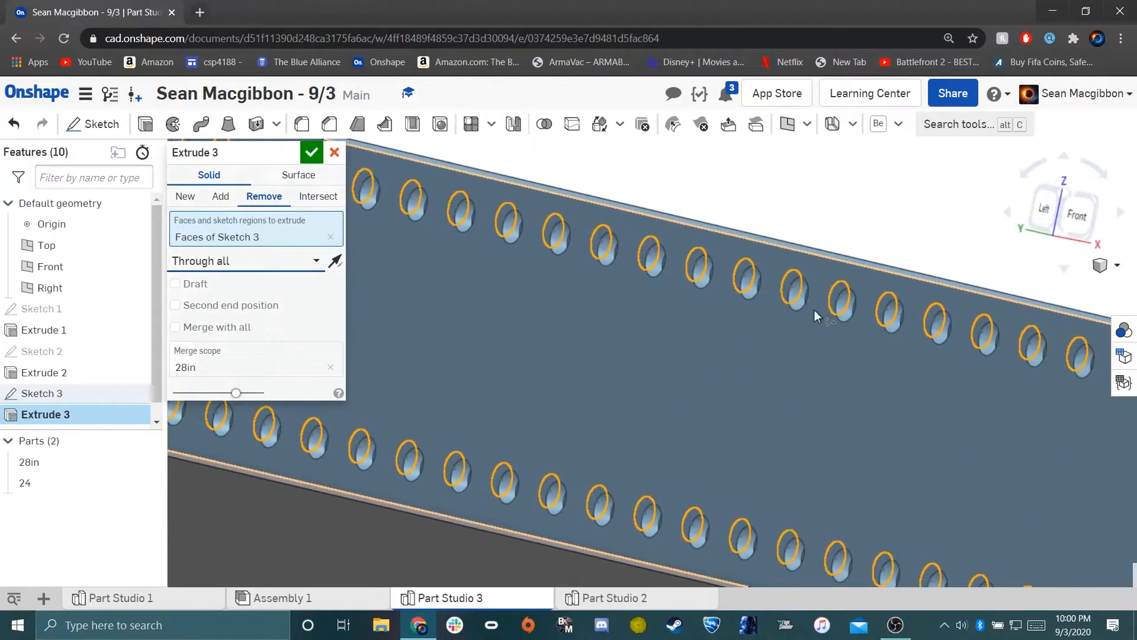
{"action": "scroll", "coordinate": [776, 320], "scroll_direction": "down", "scroll_amount": 3}
{"action": "left_click", "coordinate": [311, 154]}
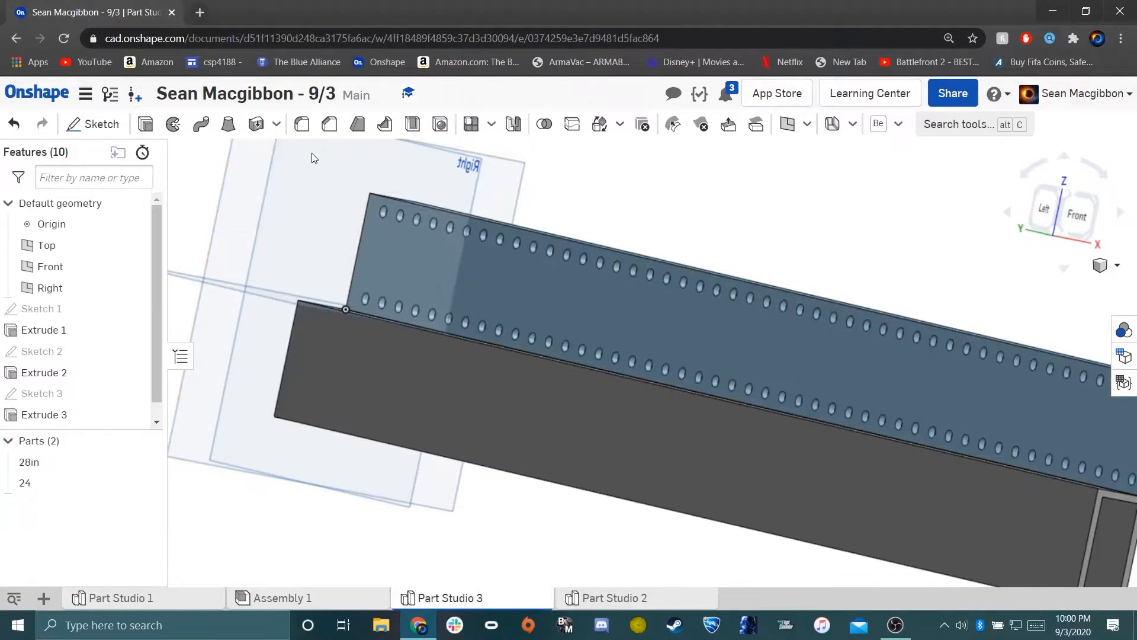
Copy the hole-pattern sketch of the 28 in tube, Sketch 3.
{"action": "right_click_drag", "start_coordinate": [749, 260], "coordinate": [696, 263]}
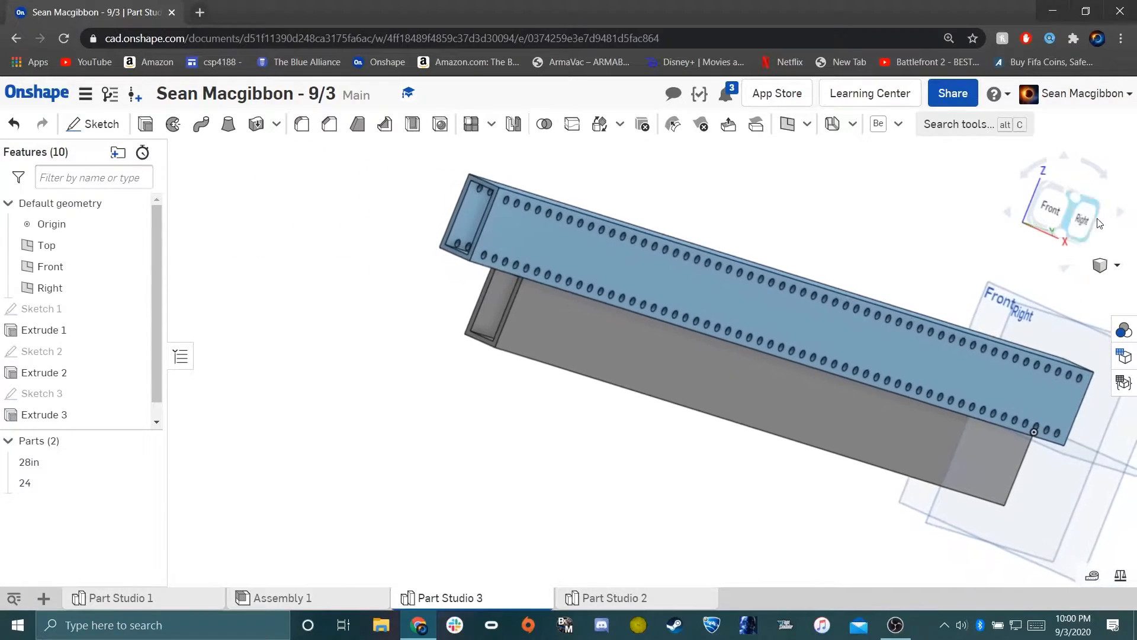
{"action": "left_click", "coordinate": [1084, 219]}
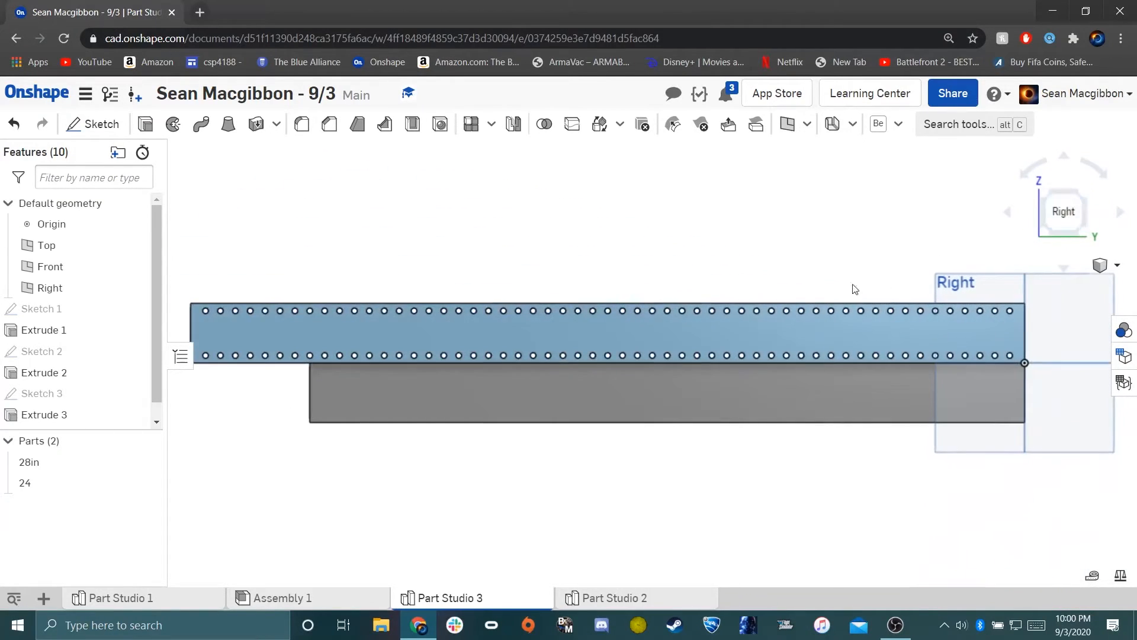
{"action": "double_click", "coordinate": [57, 394]}
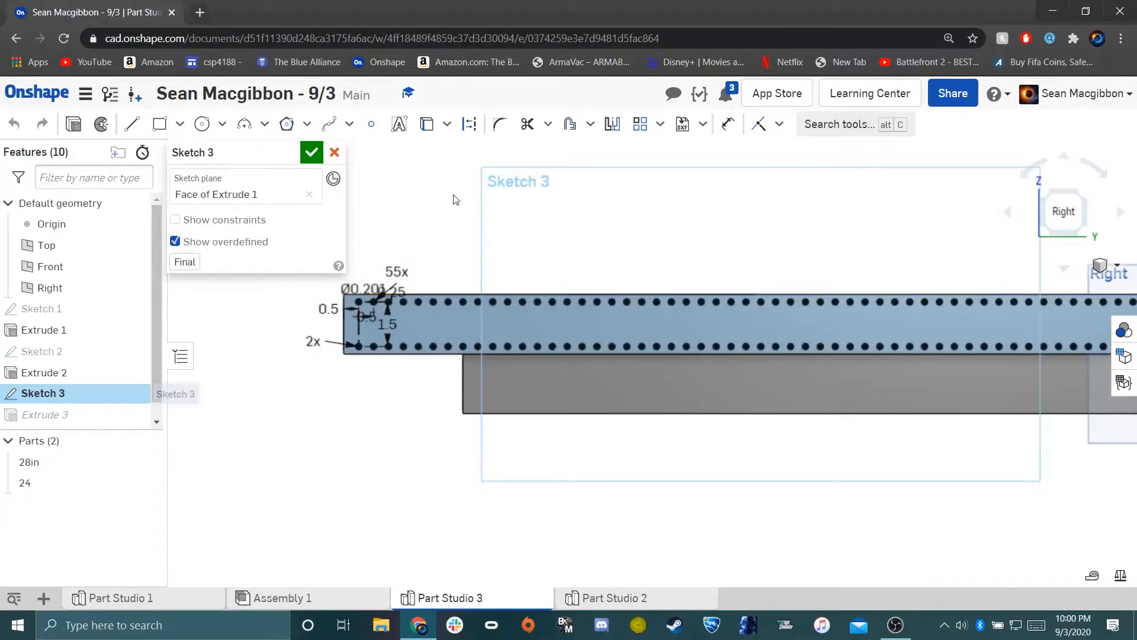
{"action": "left_click", "coordinate": [335, 152]}
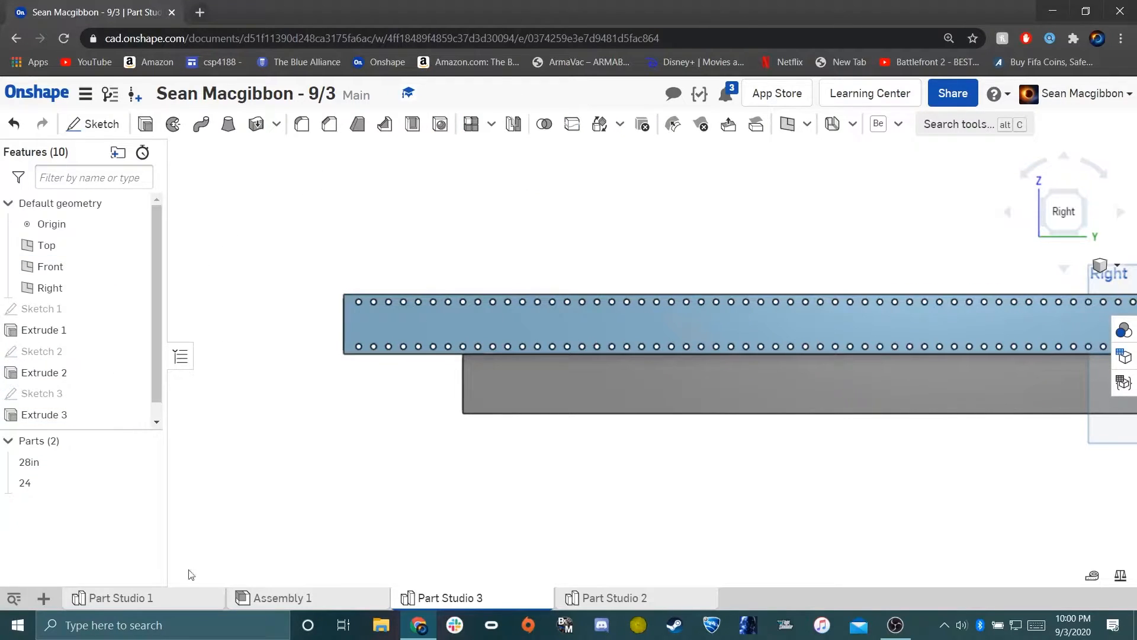
{"action": "right_click", "coordinate": [37, 394]}
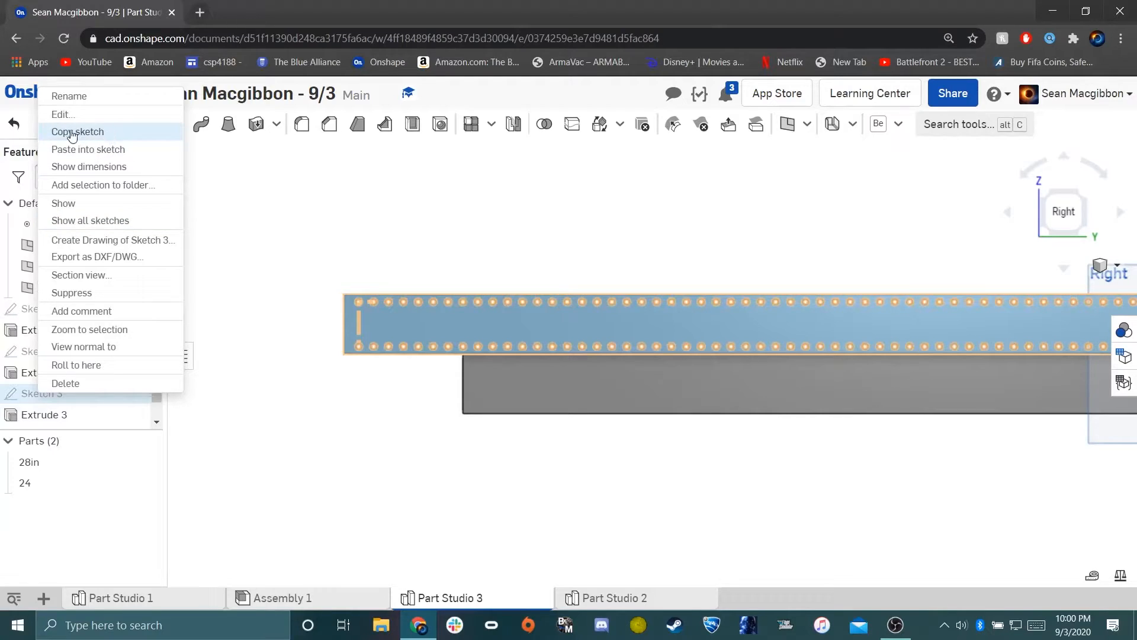
{"action": "left_click", "coordinate": [108, 133]}
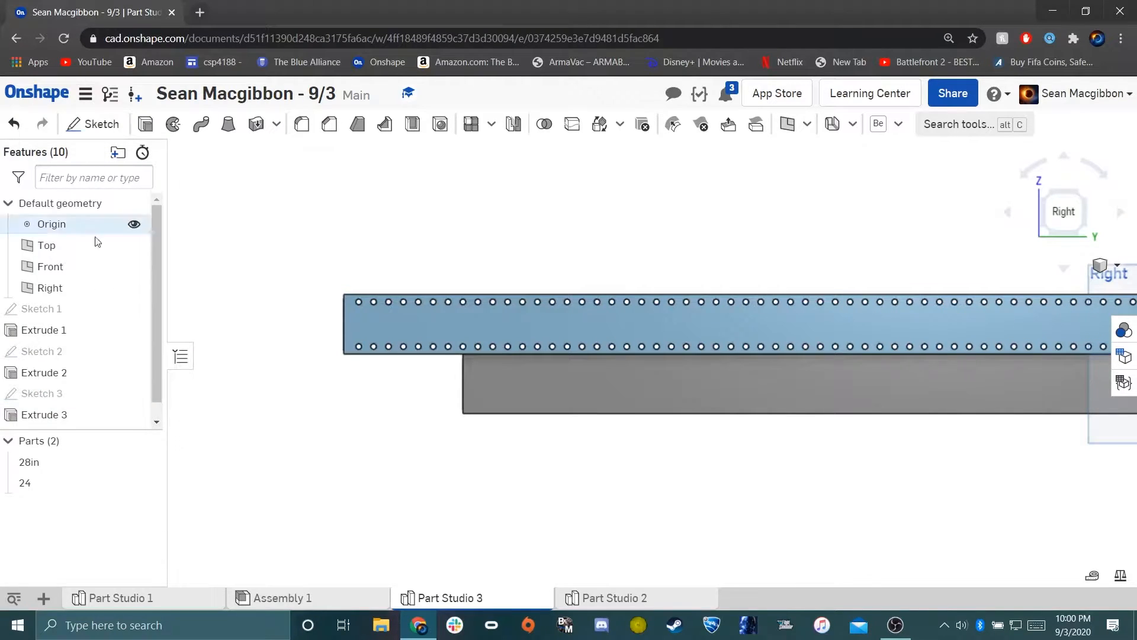
Start a sketch on the wide side face of the 24 in tube and paste the copied hole pattern into it.
{"action": "left_click", "coordinate": [86, 132]}
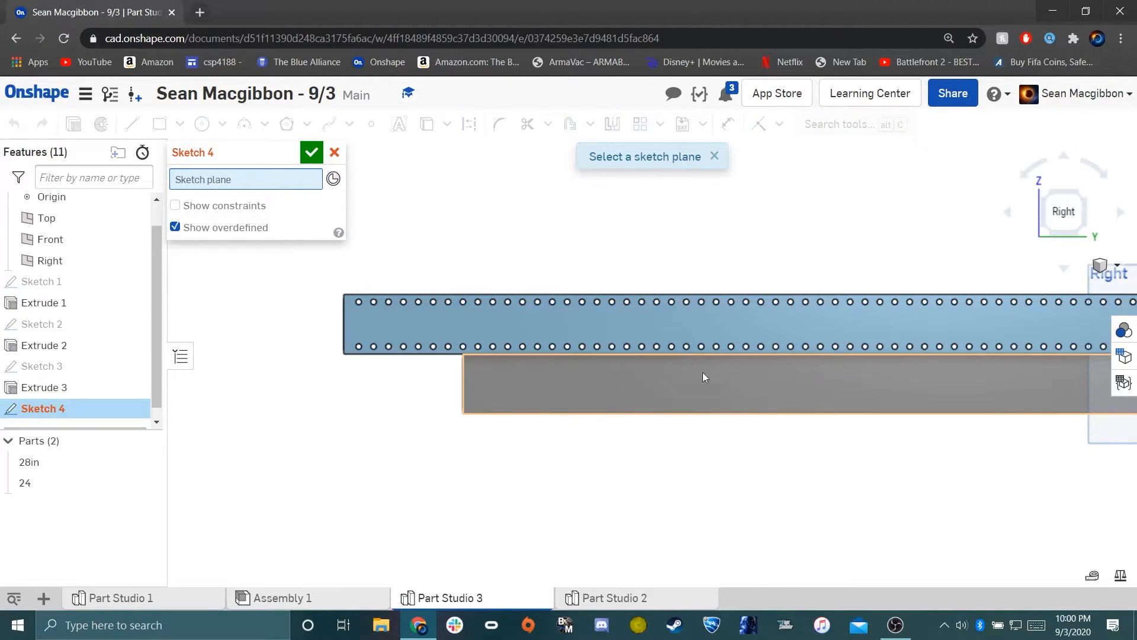
{"action": "left_click", "coordinate": [620, 392]}
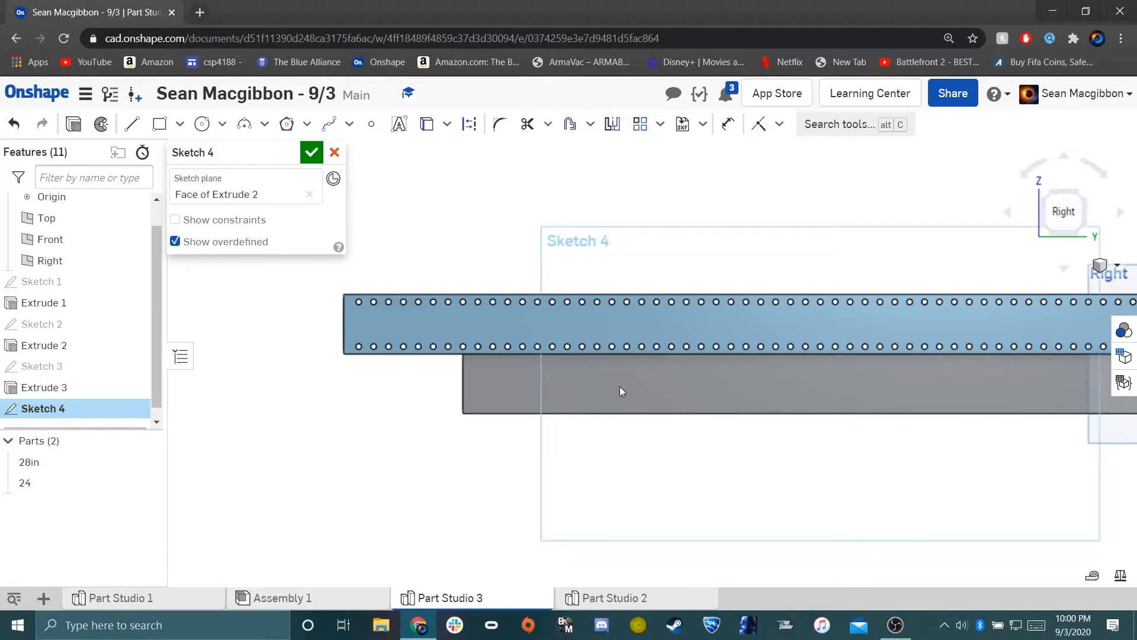
{"action": "middle_click_drag", "start_coordinate": [457, 372], "coordinate": [898, 364]}
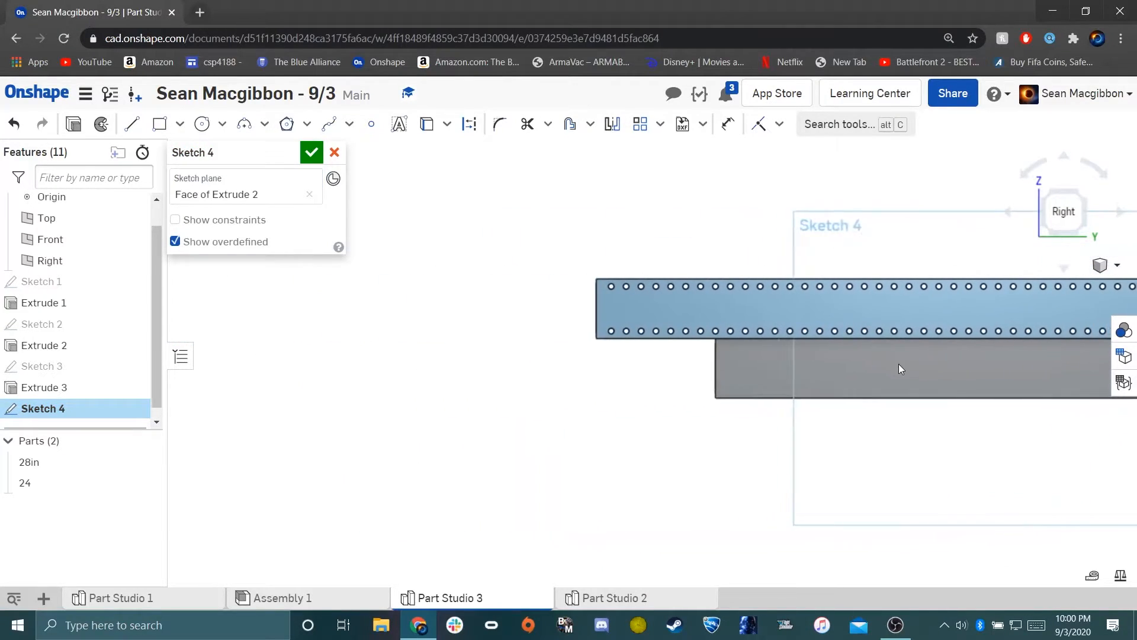
{"action": "right_click", "coordinate": [304, 357]}
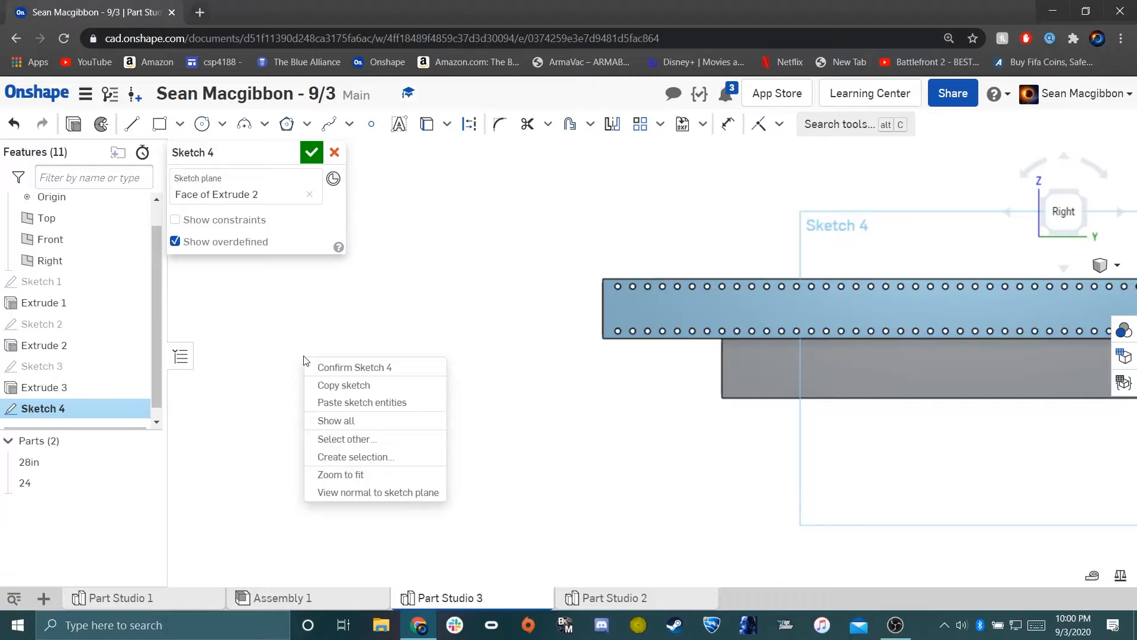
{"action": "left_click", "coordinate": [384, 402]}
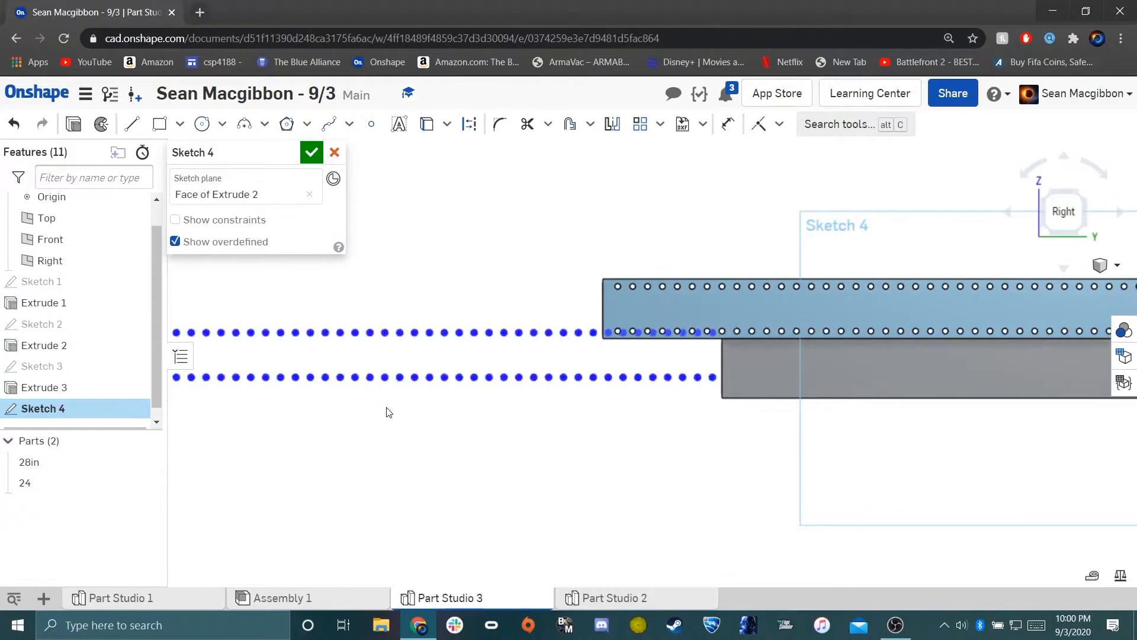
{"action": "left_click", "coordinate": [385, 411]}
Move the pasted hole pattern along and down until it lies just below the 24 in tube, starting near the tube's free end.
{"action": "scroll", "coordinate": [360, 413], "scroll_direction": "down", "scroll_amount": 3}
{"action": "scroll", "coordinate": [359, 412], "scroll_direction": "down", "scroll_amount": 2}
{"action": "middle_click_drag", "start_coordinate": [305, 448], "coordinate": [504, 448]}
{"action": "scroll", "coordinate": [501, 446], "scroll_direction": "down", "scroll_amount": 2}
{"action": "middle_click_drag", "start_coordinate": [699, 439], "coordinate": [519, 400]}
{"action": "scroll", "coordinate": [533, 403], "scroll_direction": "up", "scroll_amount": 2}
{"action": "middle_click_drag", "start_coordinate": [545, 406], "coordinate": [642, 450]}
{"action": "scroll", "coordinate": [616, 436], "scroll_direction": "up", "scroll_amount": 2}
{"action": "middle_click_drag", "start_coordinate": [356, 456], "coordinate": [517, 441]}
{"action": "left_click_drag", "start_coordinate": [467, 296], "coordinate": [503, 346]}
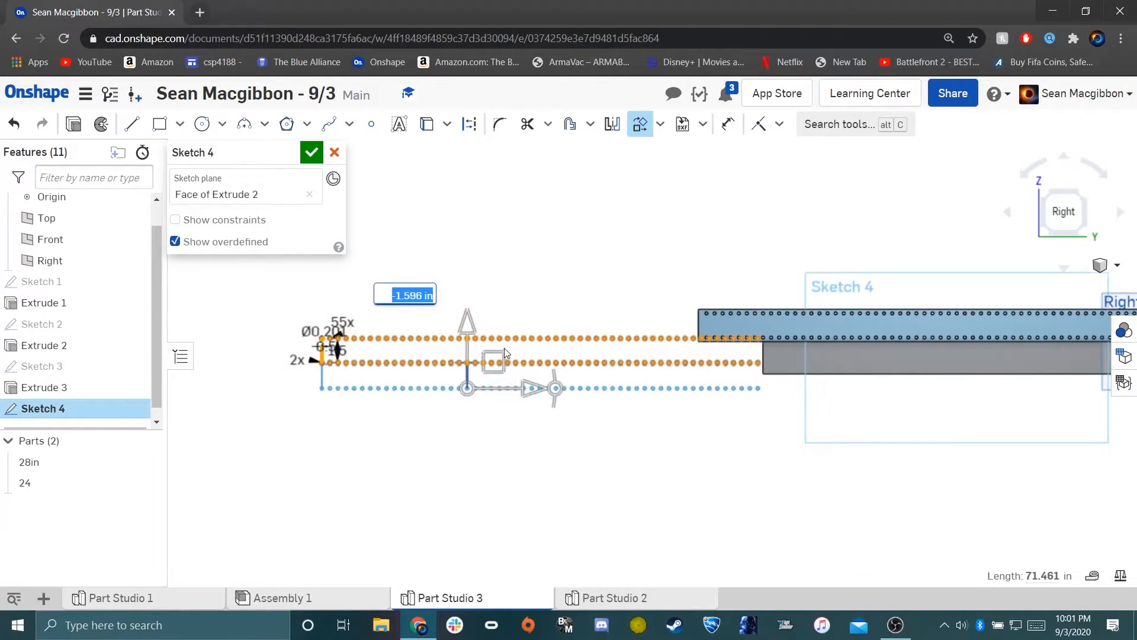
{"action": "left_click_drag", "start_coordinate": [540, 392], "coordinate": [1005, 406]}
{"action": "left_click_drag", "start_coordinate": [911, 324], "coordinate": [909, 348]}
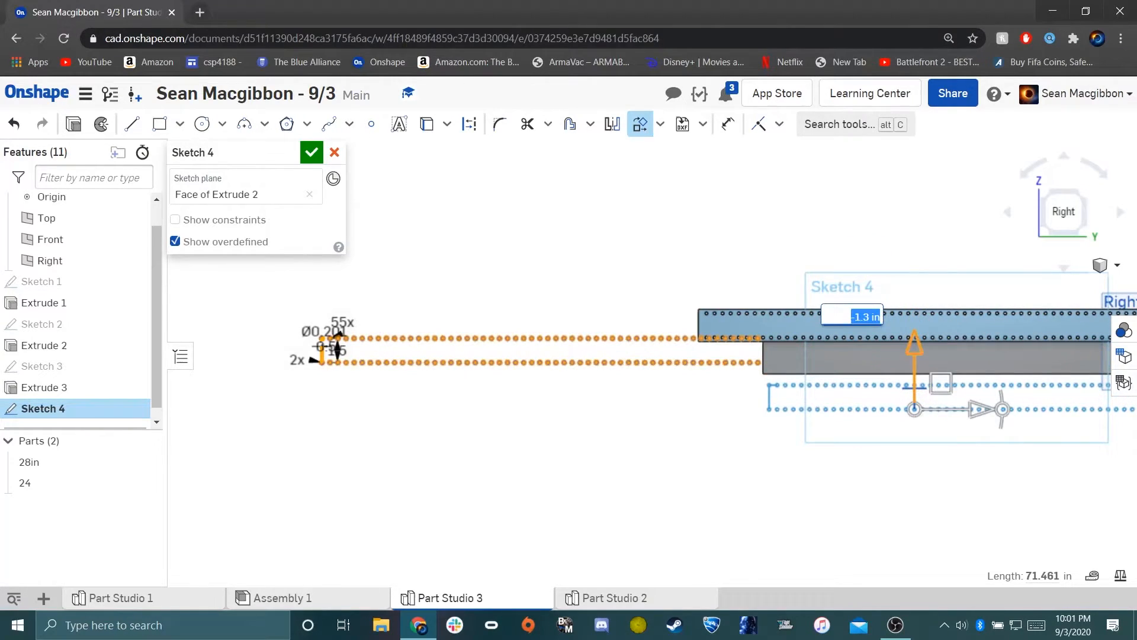
{"action": "left_click", "coordinate": [818, 445]}
Dimension the pattern's first hole 0.25 in from the upper edge of the 24 in tube.
{"action": "scroll", "coordinate": [808, 424], "scroll_direction": "up", "scroll_amount": 5}
{"action": "scroll", "coordinate": [776, 379], "scroll_direction": "up", "scroll_amount": 5}
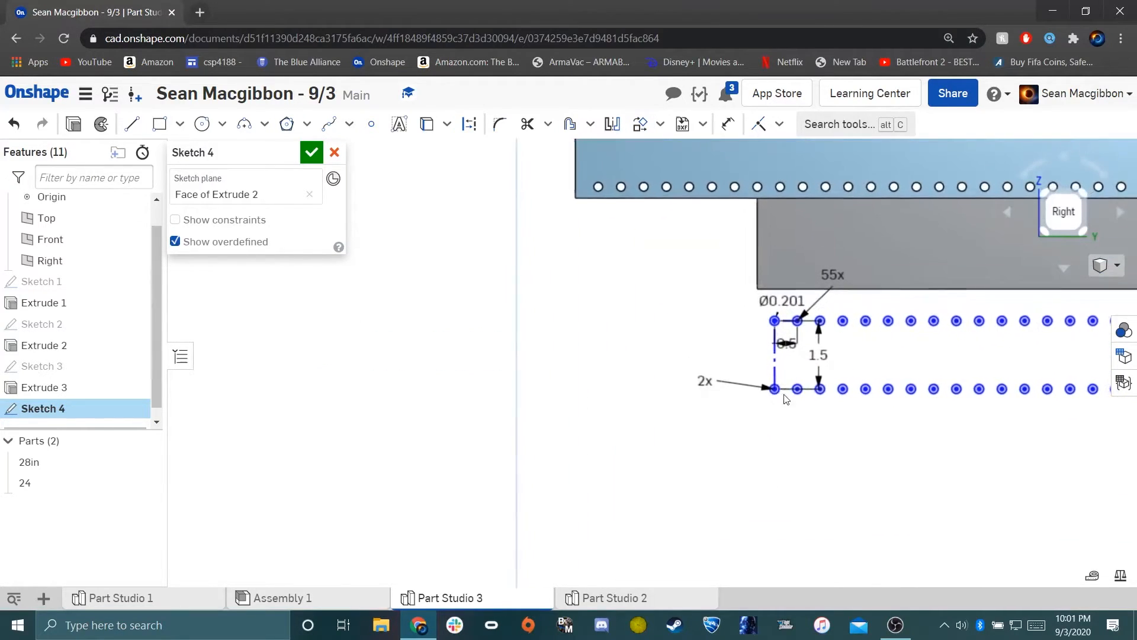
{"action": "key", "text": "u"}
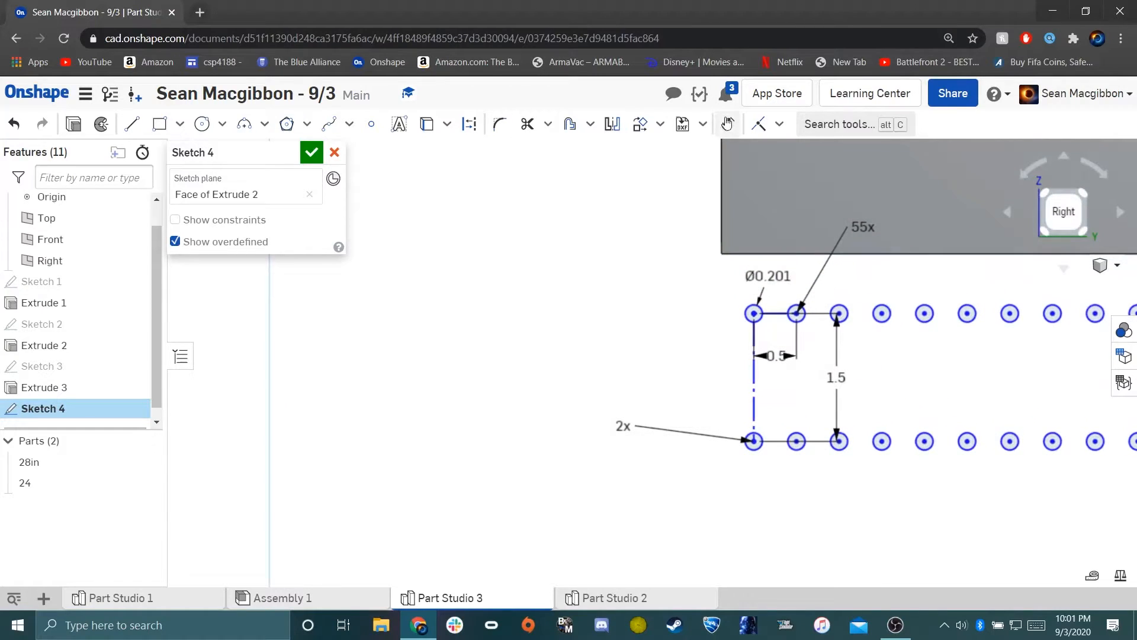
{"action": "middle_click_drag", "start_coordinate": [780, 217], "coordinate": [737, 338]}
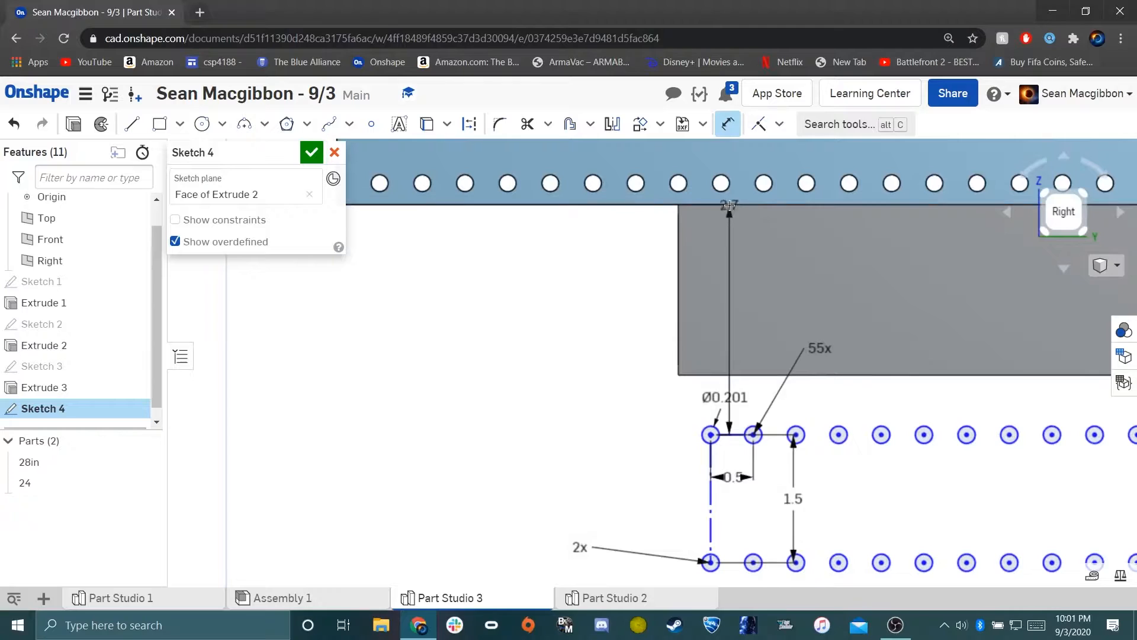
{"action": "left_click", "coordinate": [718, 229]}
{"action": "key", "text": "BackSpace"}
{"action": "type", "text": ".25"}
{"action": "key", "text": "Return"}
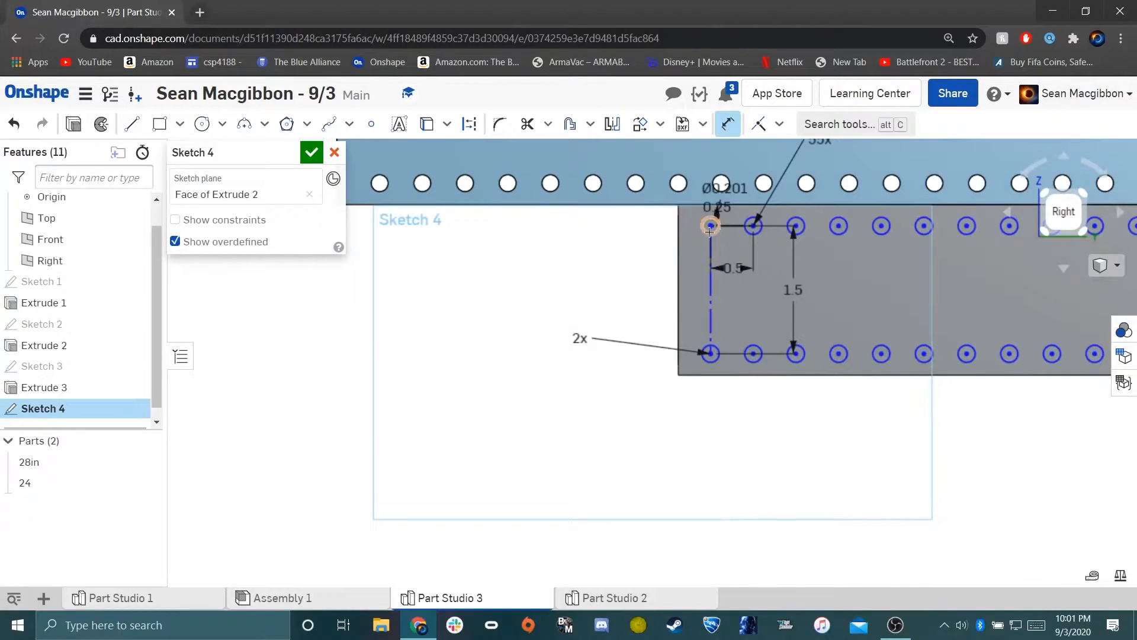
Dimension the pattern's first hole 0.5 in from the end edge of the 24 in tube.
{"action": "left_click", "coordinate": [711, 229]}
{"action": "left_click", "coordinate": [679, 255]}
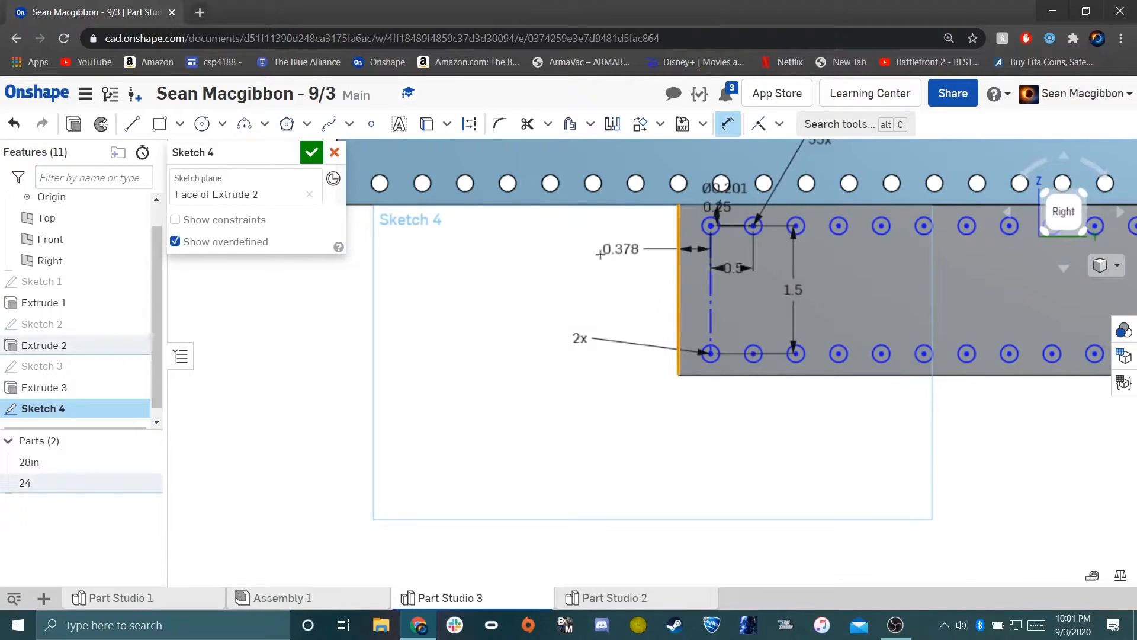
{"action": "left_click", "coordinate": [592, 255]}
{"action": "type", "text": ".5"}
{"action": "key", "text": "Return"}
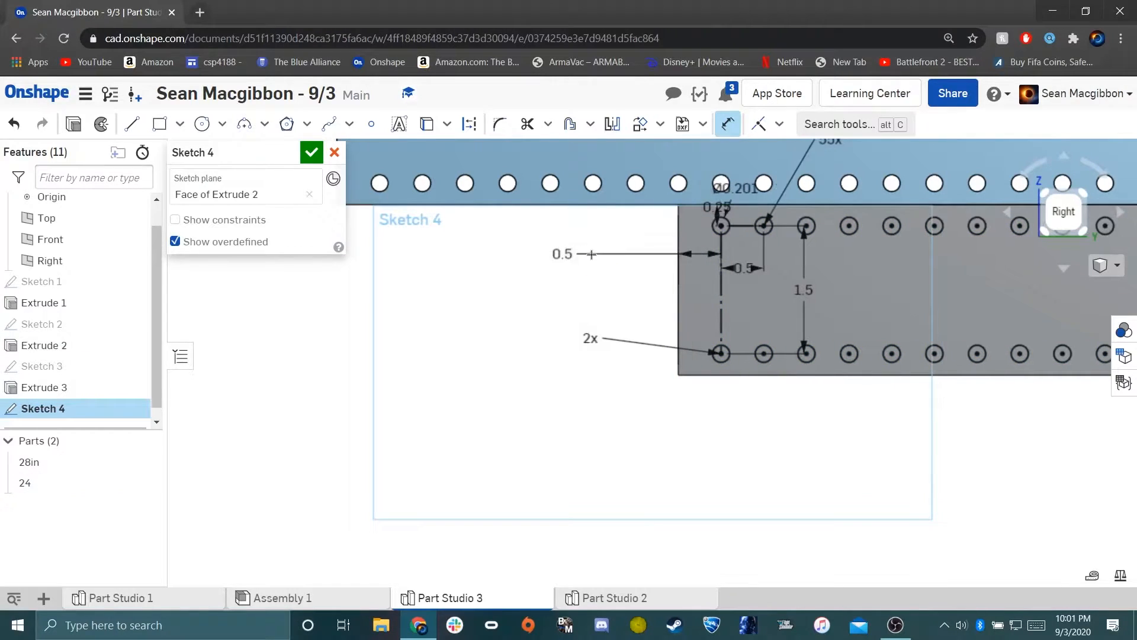
{"action": "key", "text": "Escape"}
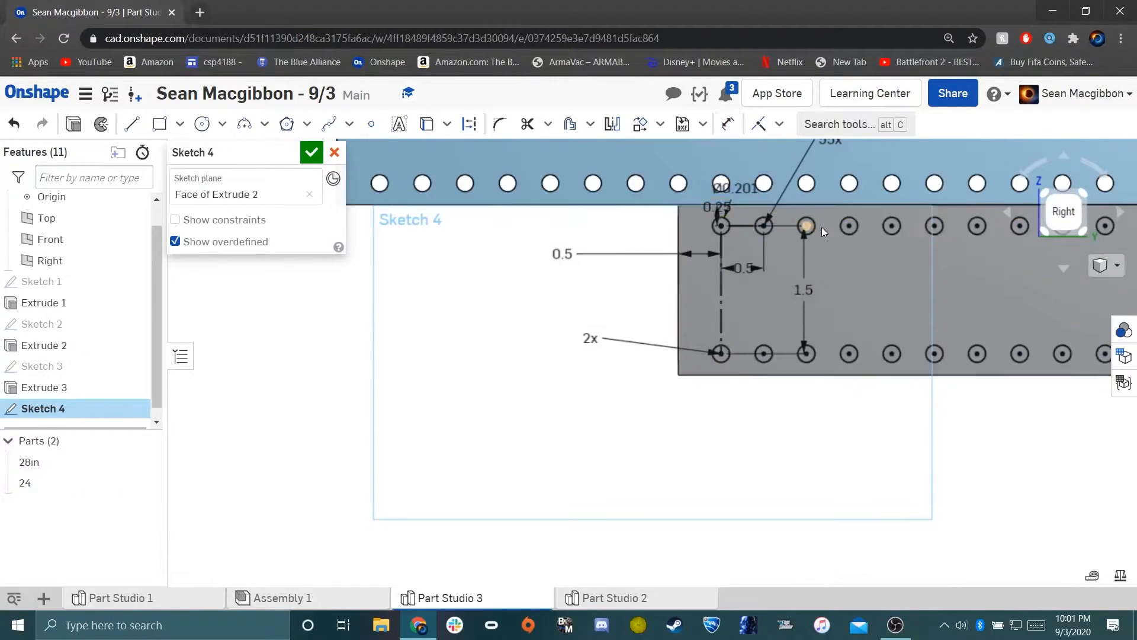
Set the pattern's instance count along the 24 in tube to 47.
{"action": "middle_click_drag", "start_coordinate": [802, 209], "coordinate": [485, 311]}
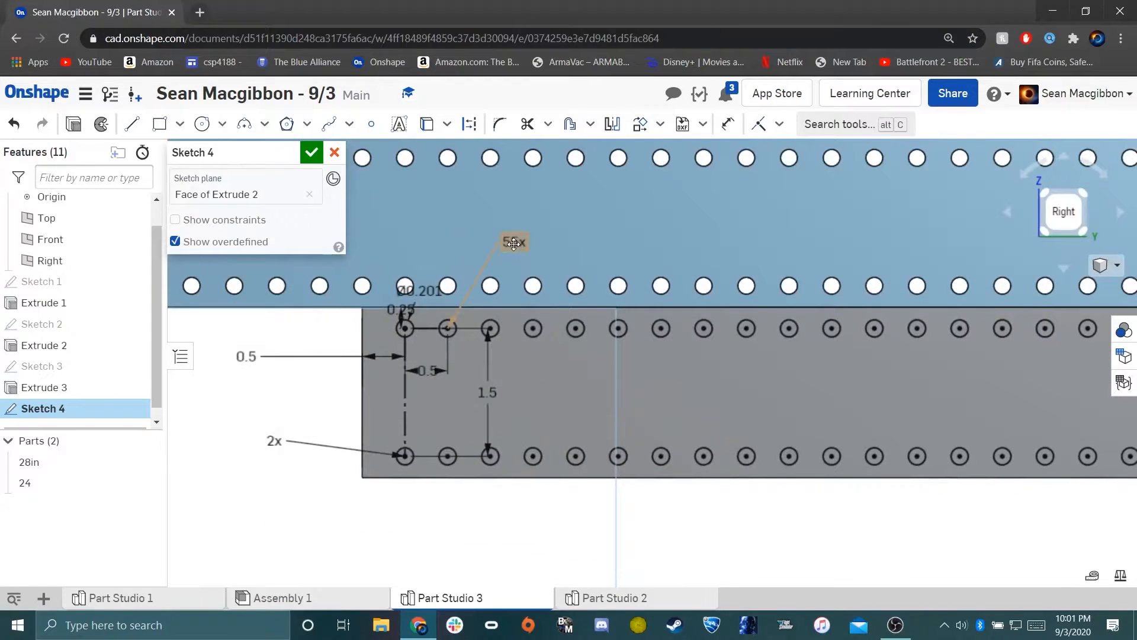
{"action": "double_click", "coordinate": [565, 247]}
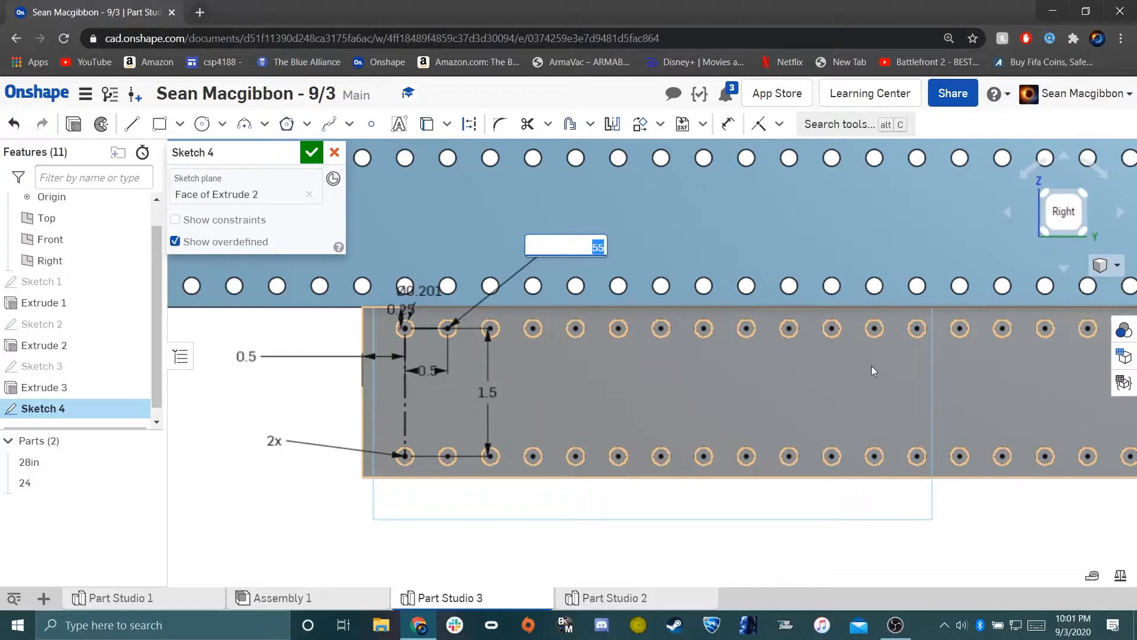
{"action": "key", "text": "Return"}
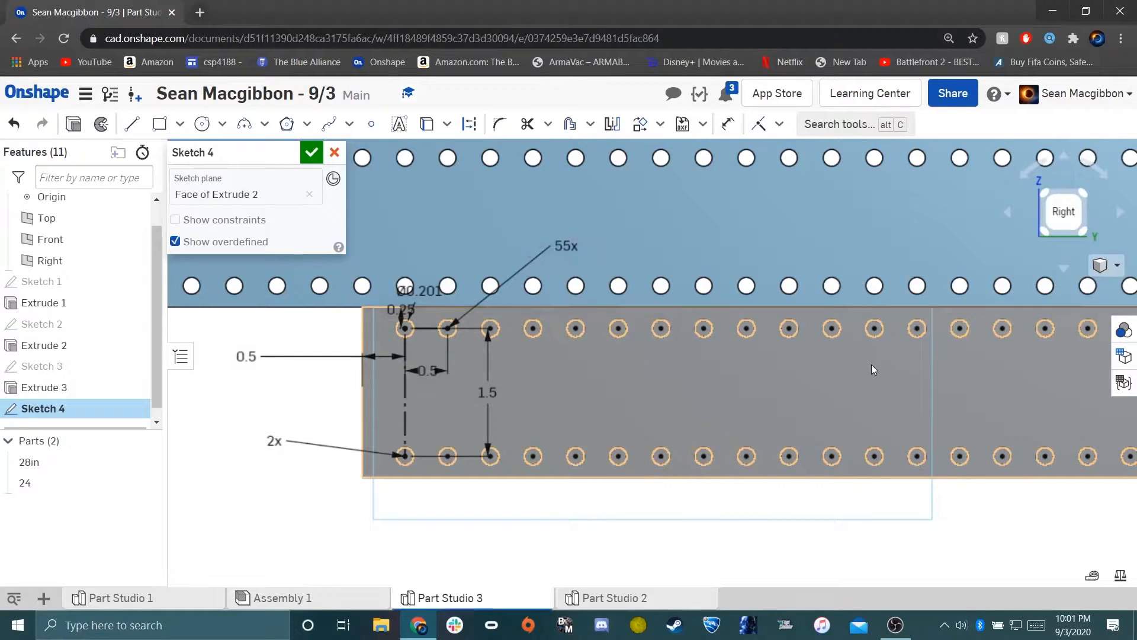
{"action": "key", "text": "f"}
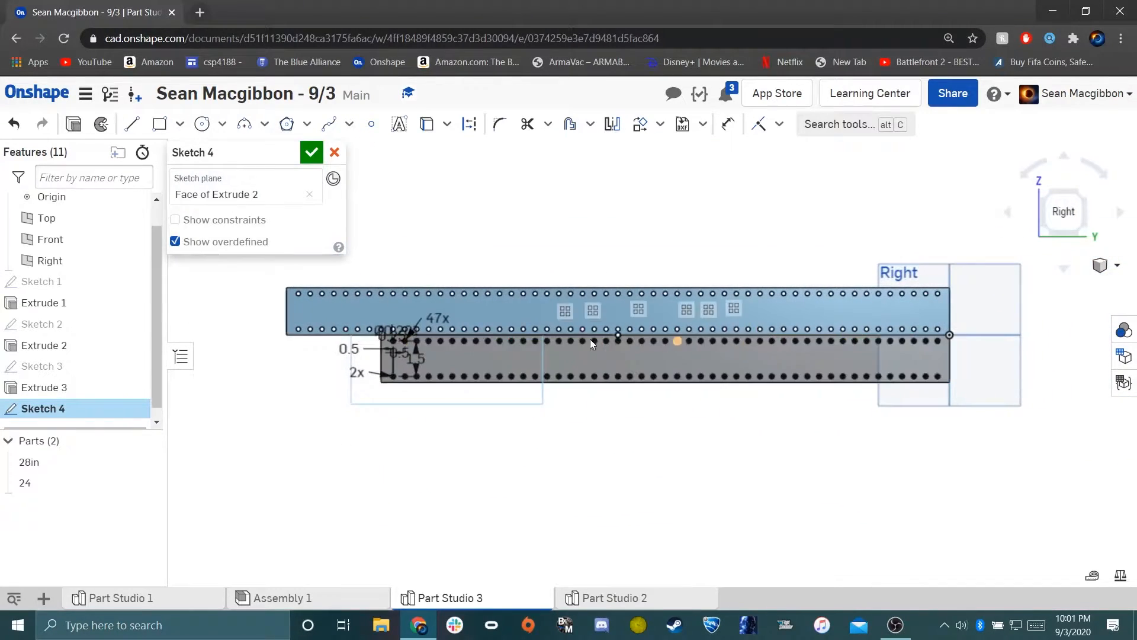
Extrude the sketched circles as a Remove cut Through all, with the 24 in tube as merge scope.
{"action": "left_click", "coordinate": [74, 125]}
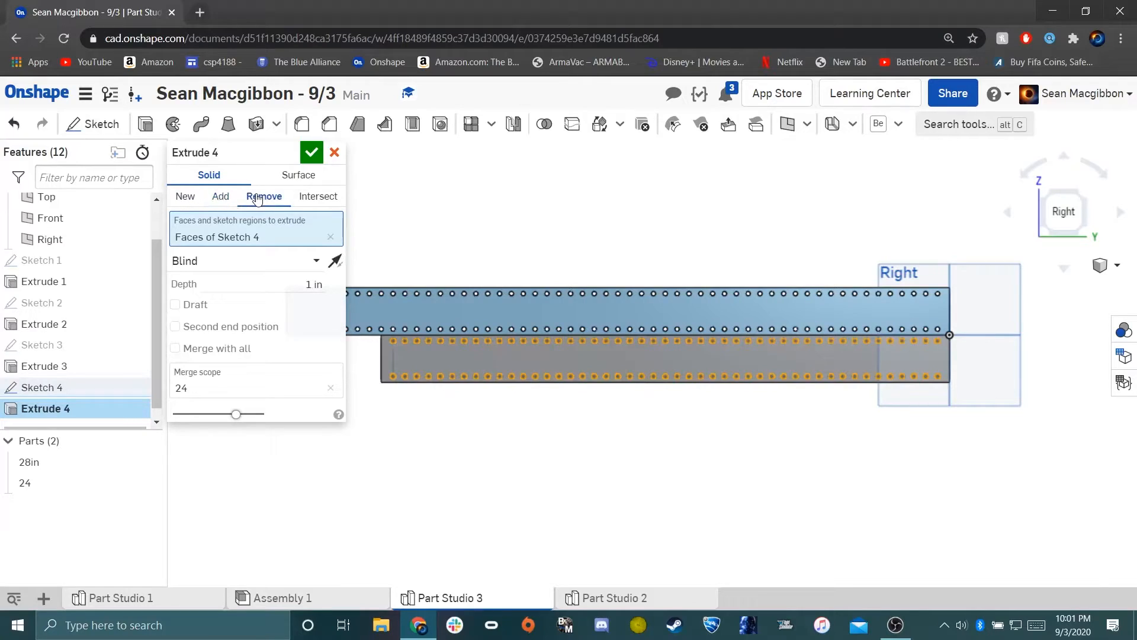
{"action": "left_click", "coordinate": [303, 262]}
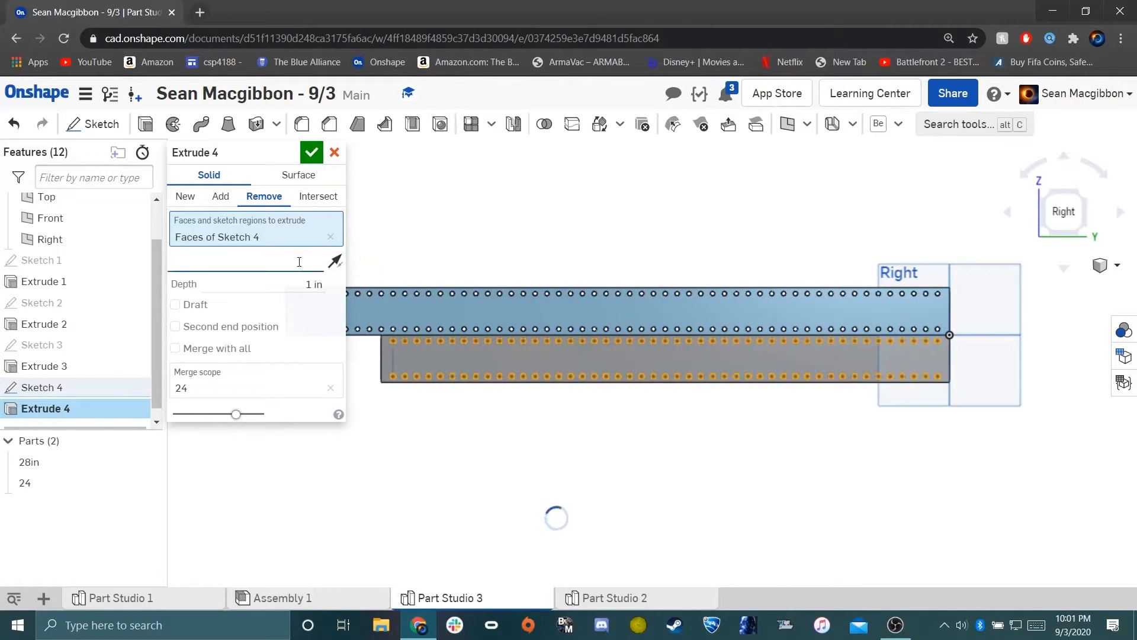
{"action": "left_click", "coordinate": [249, 413]}
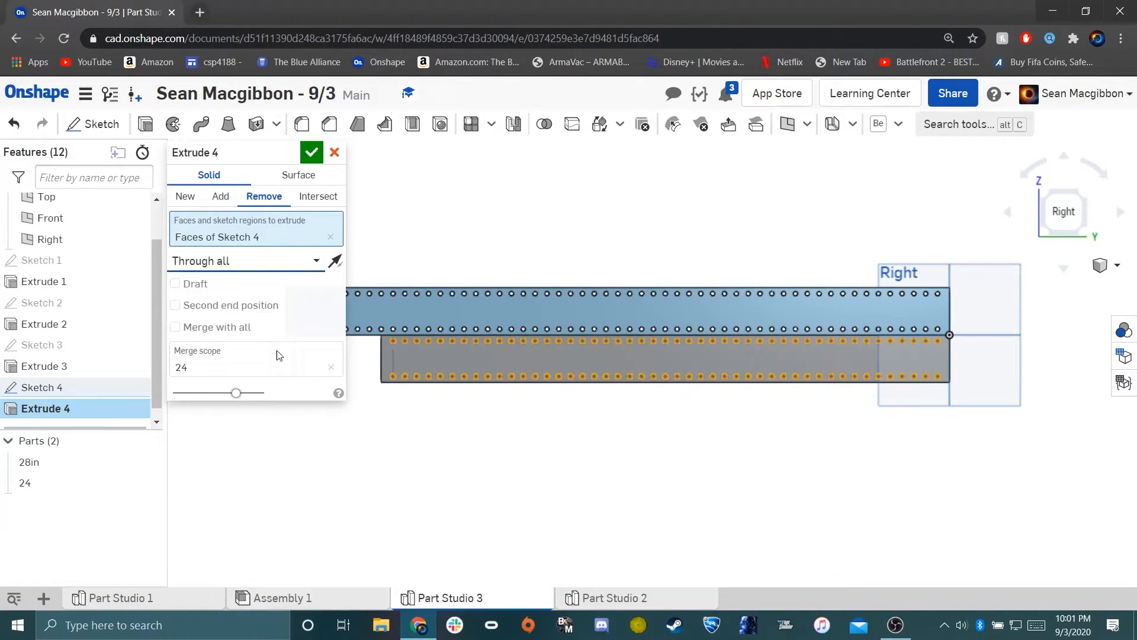
{"action": "left_click", "coordinate": [299, 153]}
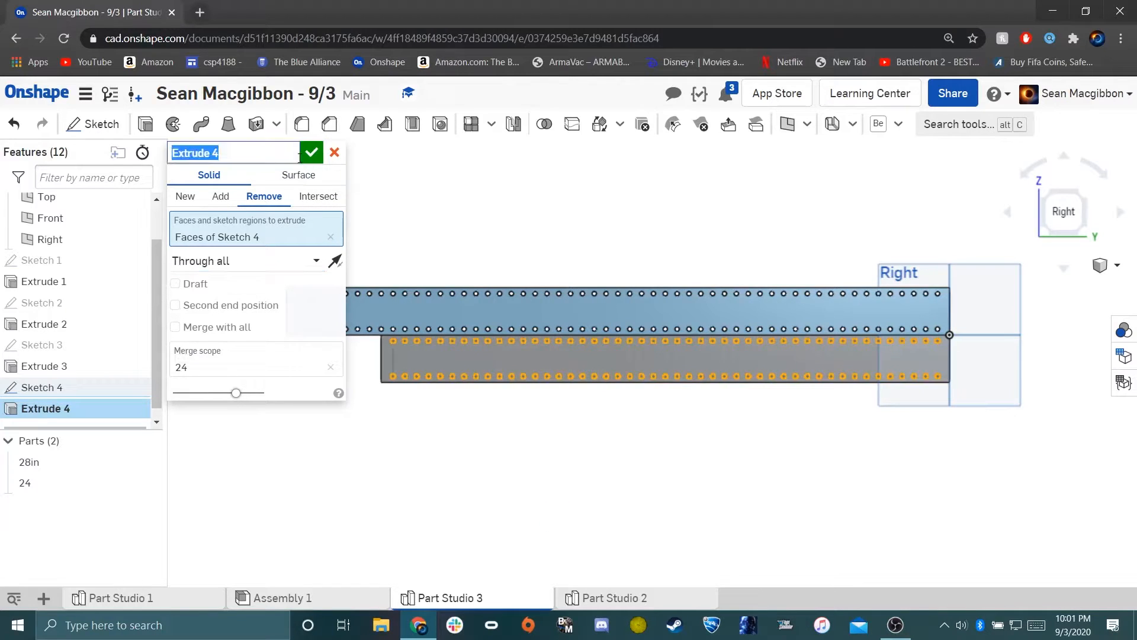
{"action": "left_click", "coordinate": [312, 153]}
Start a sketch on the narrow top face of the 28 in tube and draw a circle about 0.44 in in diameter near its end.
{"action": "right_click_drag", "start_coordinate": [401, 433], "coordinate": [505, 489]}
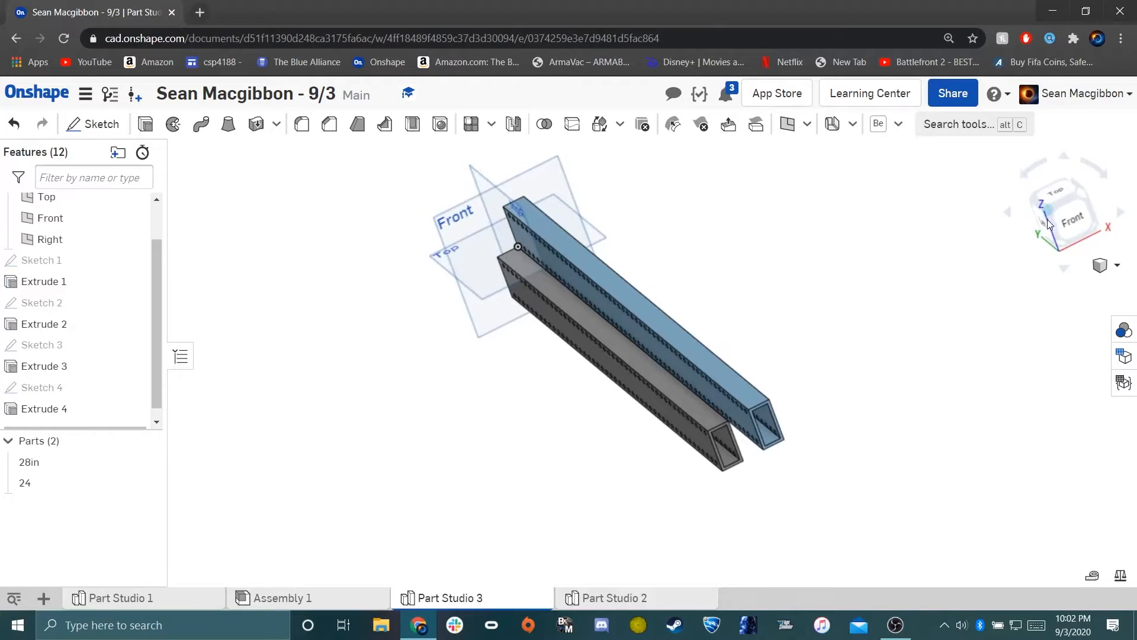
{"action": "left_click", "coordinate": [1052, 200]}
{"action": "middle_click_drag", "start_coordinate": [823, 386], "coordinate": [827, 273]}
{"action": "scroll", "coordinate": [660, 468], "scroll_direction": "up", "scroll_amount": 5}
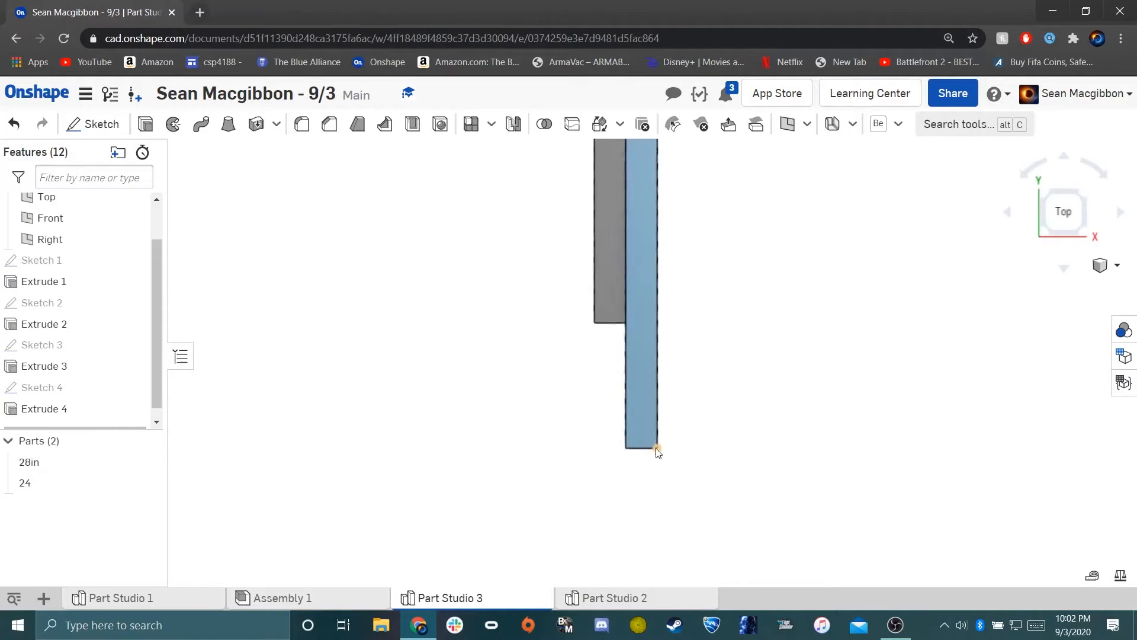
{"action": "left_click", "coordinate": [95, 124]}
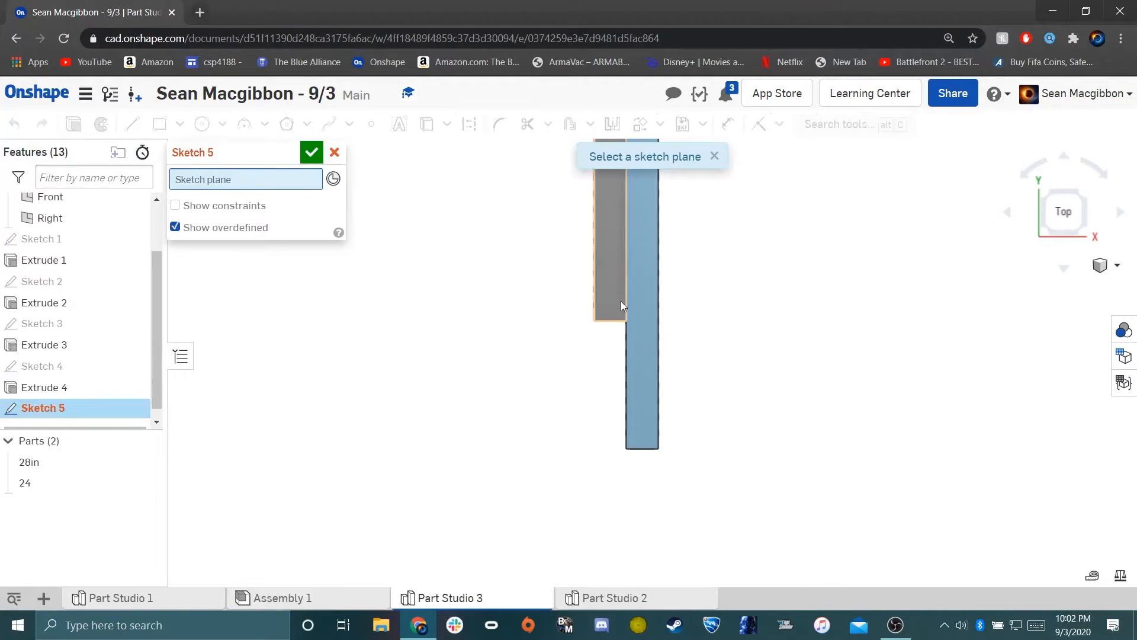
{"action": "scroll", "coordinate": [674, 370], "scroll_direction": "up", "scroll_amount": 3}
{"action": "scroll", "coordinate": [663, 367], "scroll_direction": "up", "scroll_amount": 2}
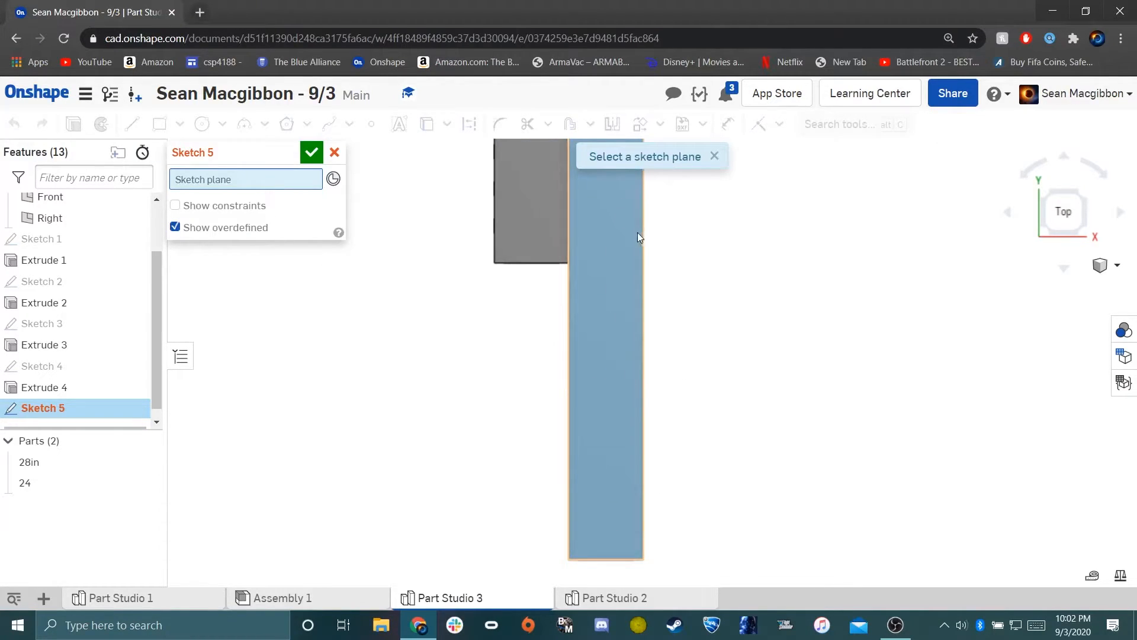
{"action": "left_click", "coordinate": [604, 345]}
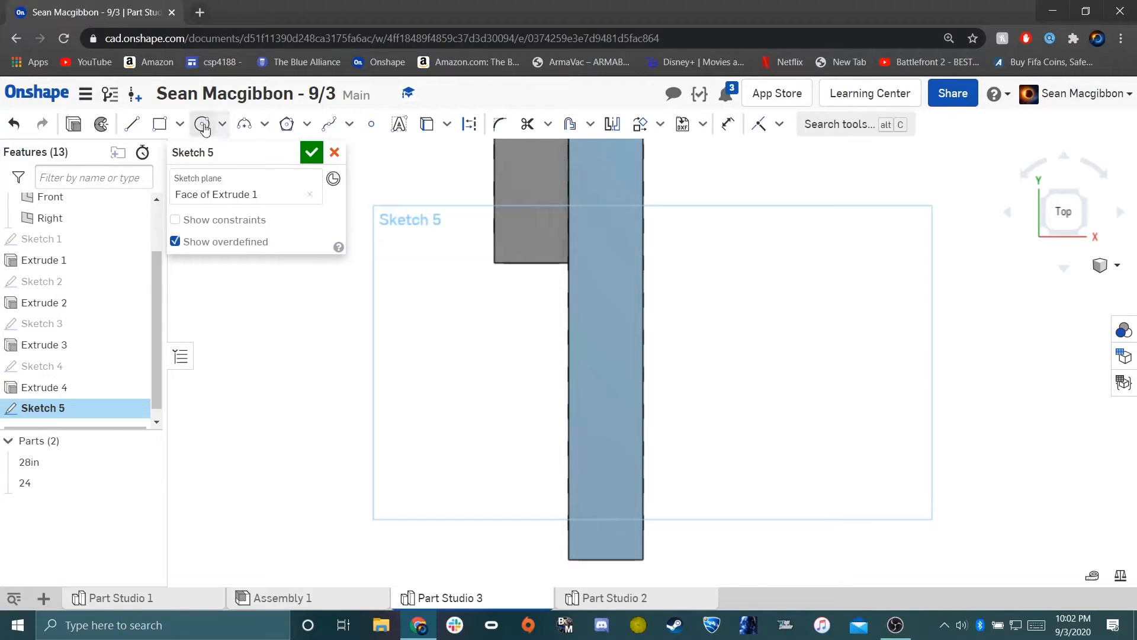
{"action": "left_click", "coordinate": [203, 126]}
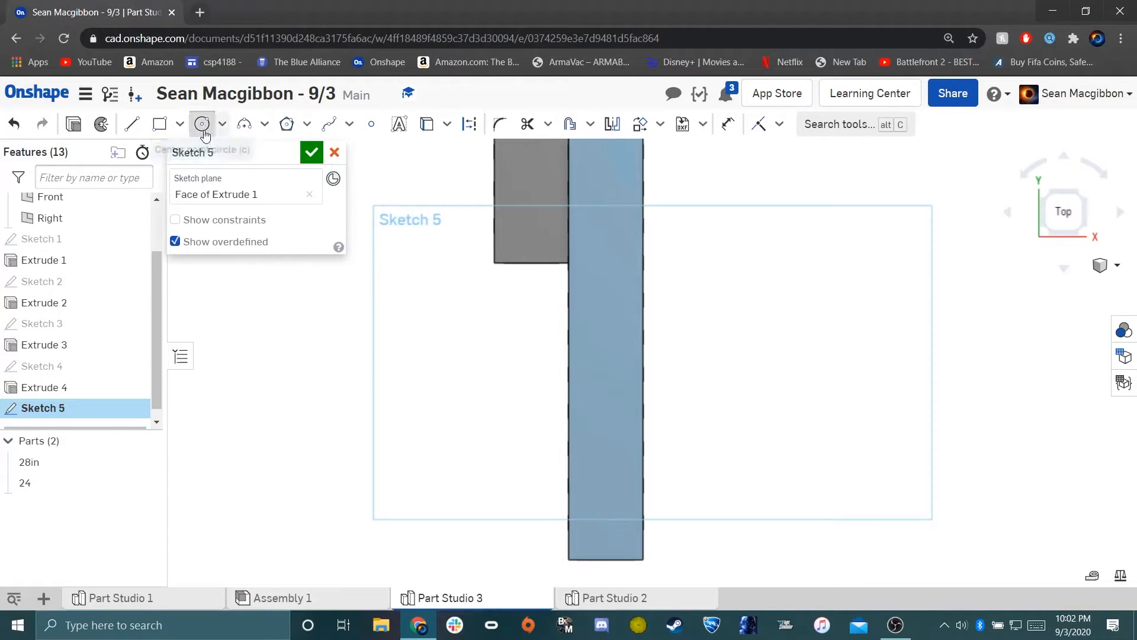
{"action": "left_click", "coordinate": [615, 528]}
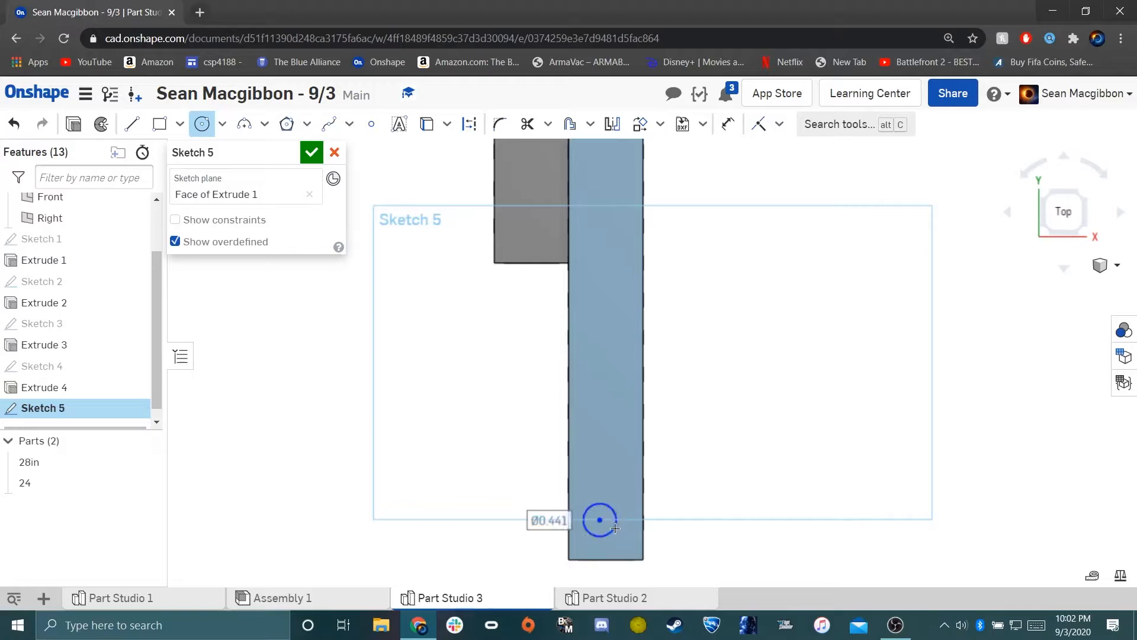
Dimension the circle near the 28 in tube's end to a diameter of 0.201 in.
{"action": "key", "text": "Escape"}
{"action": "left_click", "coordinate": [728, 123]}
{"action": "left_click", "coordinate": [605, 503]}
{"action": "left_click", "coordinate": [824, 438]}
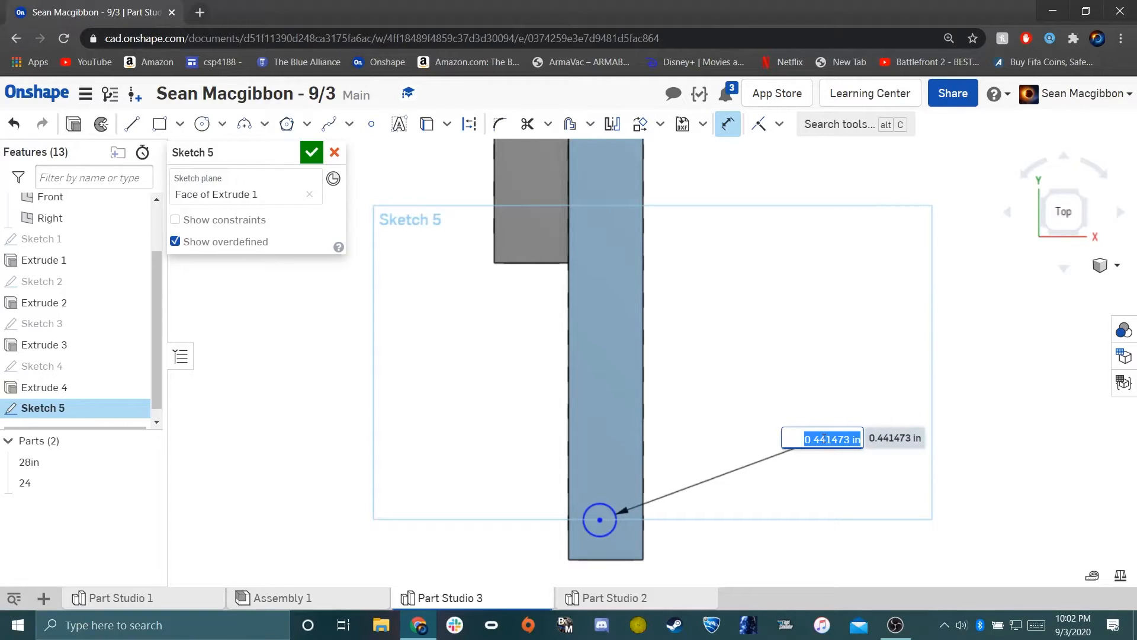
{"action": "key", "text": "BackSpace"}
{"action": "key", "text": "Return"}
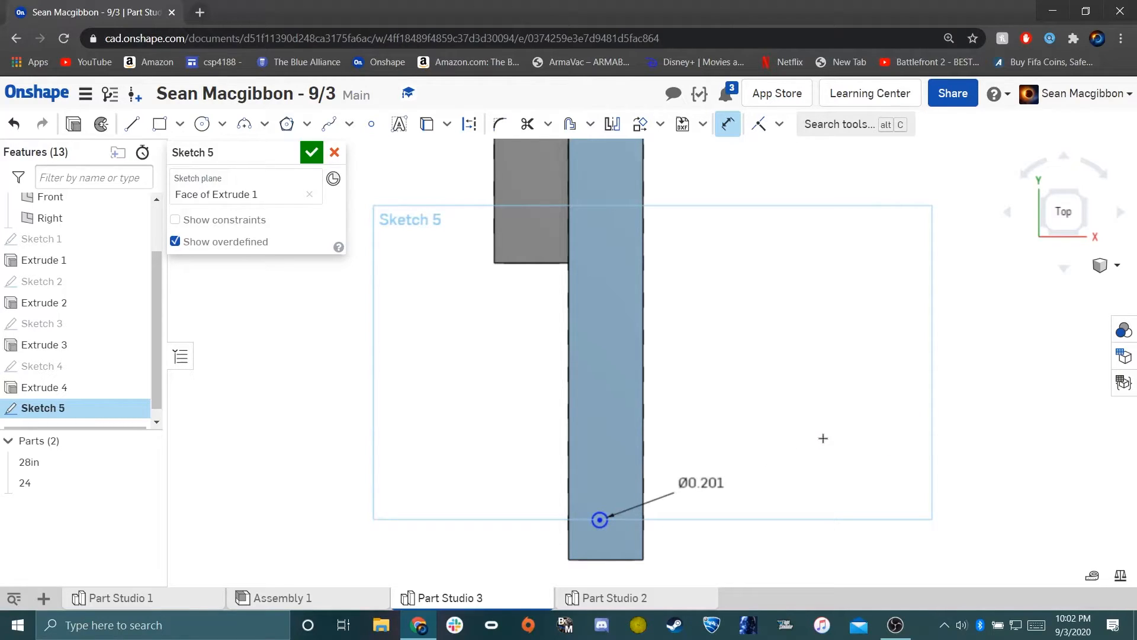
Dimension the circle's center 0.5 in from the long side edge of the 28 in tube's face.
{"action": "scroll", "coordinate": [690, 529], "scroll_direction": "up", "scroll_amount": 5}
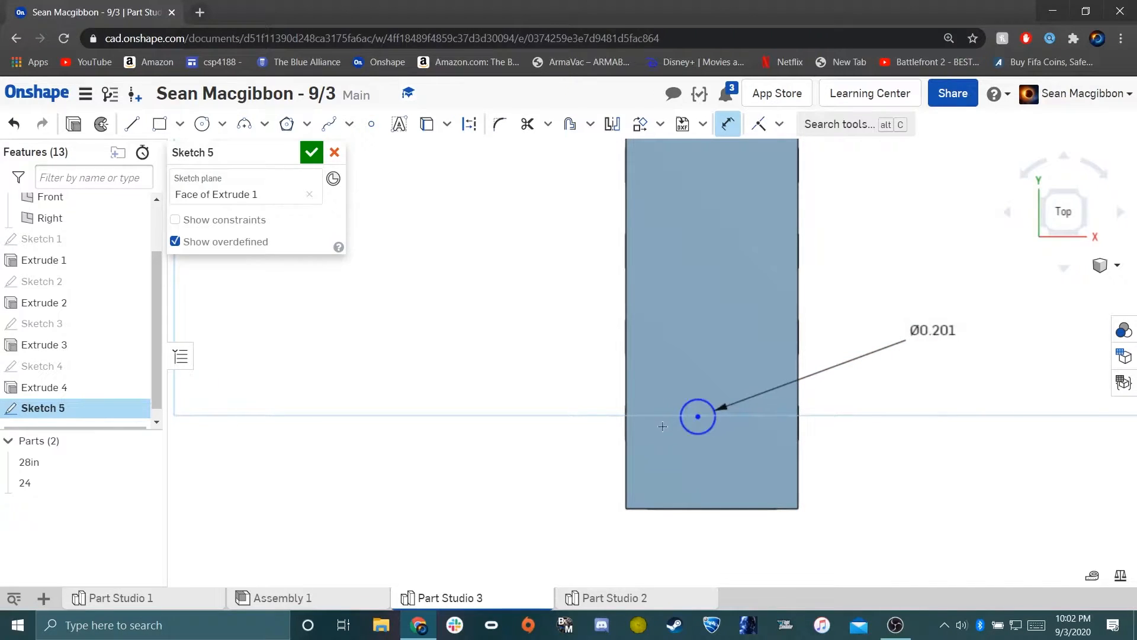
{"action": "left_click", "coordinate": [628, 419]}
{"action": "left_click", "coordinate": [529, 447]}
{"action": "type", "text": "0.5"}
{"action": "key", "text": "Return"}
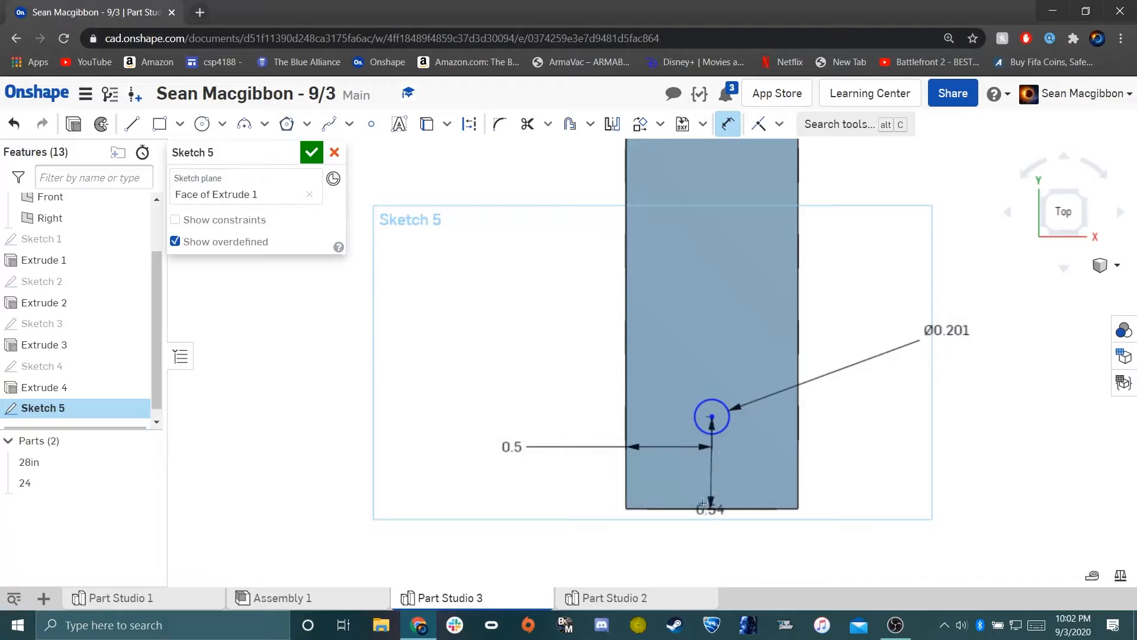
Dimension the circle's center 0.5 in from the tube's end edge and place that dimension clear of the part on the opposite side.
{"action": "left_click", "coordinate": [528, 503]}
{"action": "type", "text": "0.5"}
{"action": "key", "text": "Return"}
{"action": "key", "text": "Escape"}
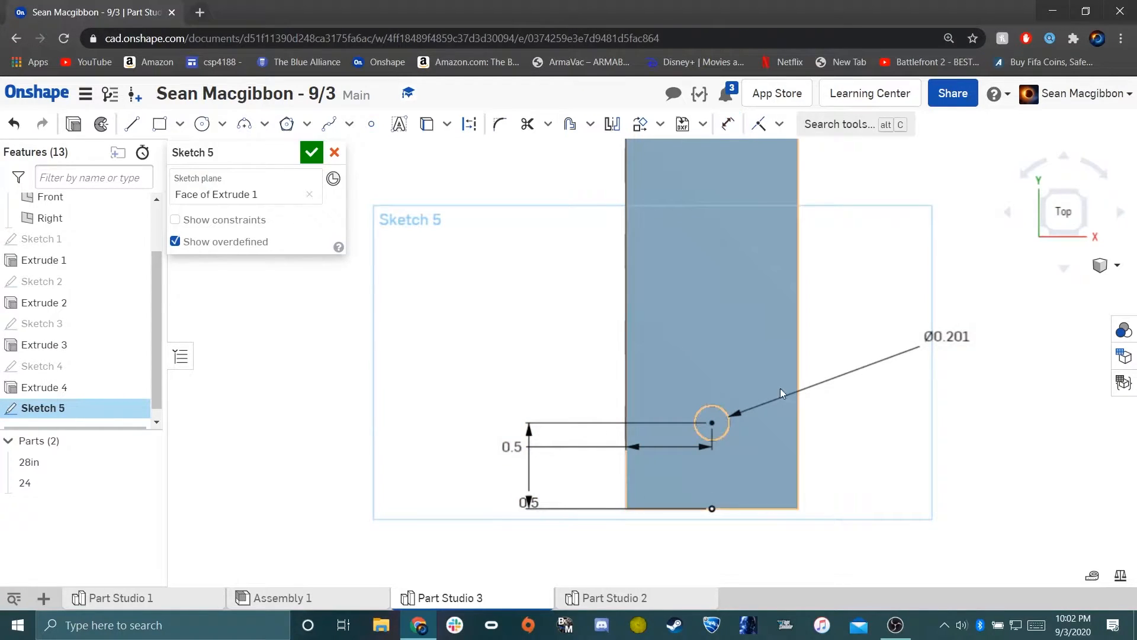
{"action": "left_click", "coordinate": [712, 417]}
{"action": "middle_click_drag", "start_coordinate": [757, 481], "coordinate": [632, 467]}
{"action": "mouse_move", "coordinate": [404, 488]}
{"action": "left_mouse_down"}
{"action": "mouse_move", "coordinate": [699, 421]}
{"action": "mouse_move", "coordinate": [745, 428]}
{"action": "mouse_move", "coordinate": [745, 441]}
{"action": "left_mouse_up"}
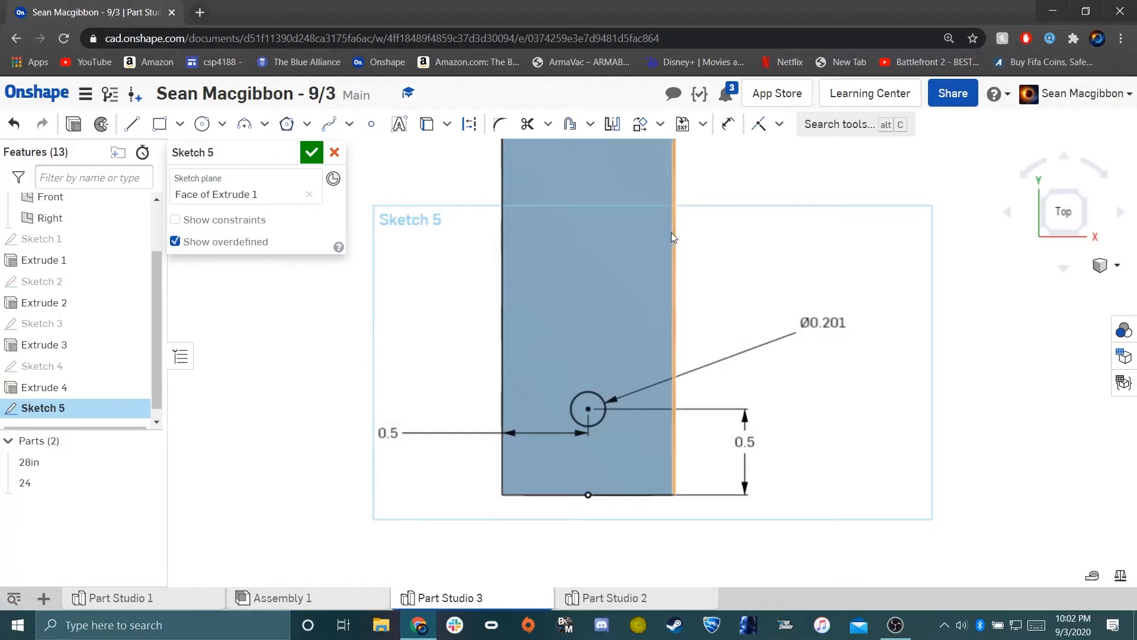
Create a linear sketch pattern of the 0.201 in circle with 55 instances along the 28 in tube's length.
{"action": "left_click", "coordinate": [661, 124]}
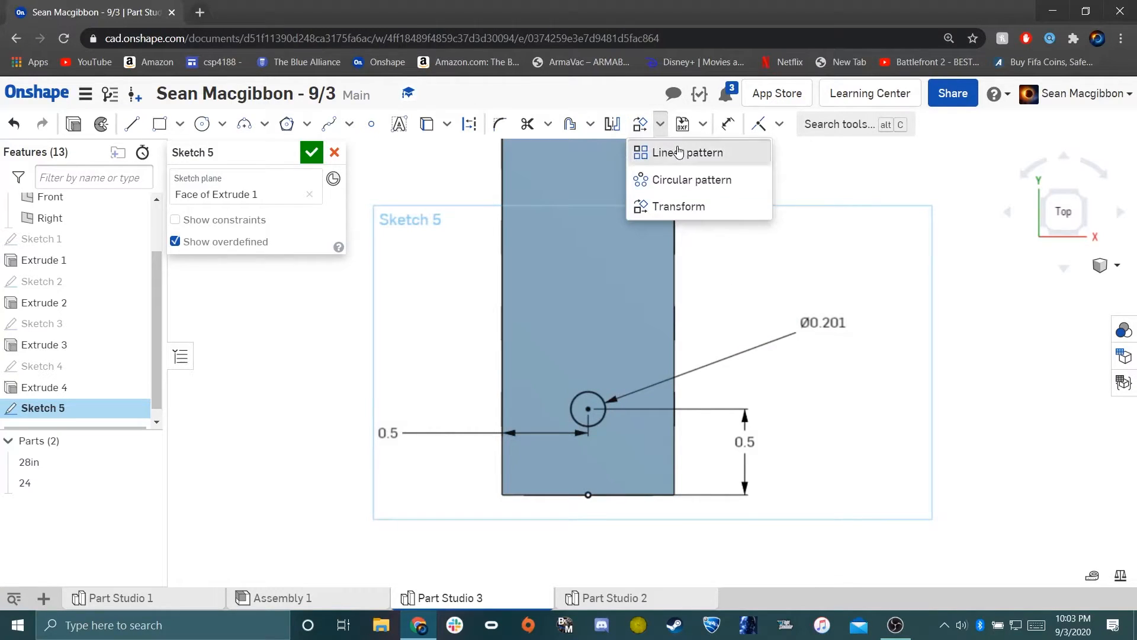
{"action": "left_click", "coordinate": [678, 152]}
{"action": "left_click", "coordinate": [599, 396]}
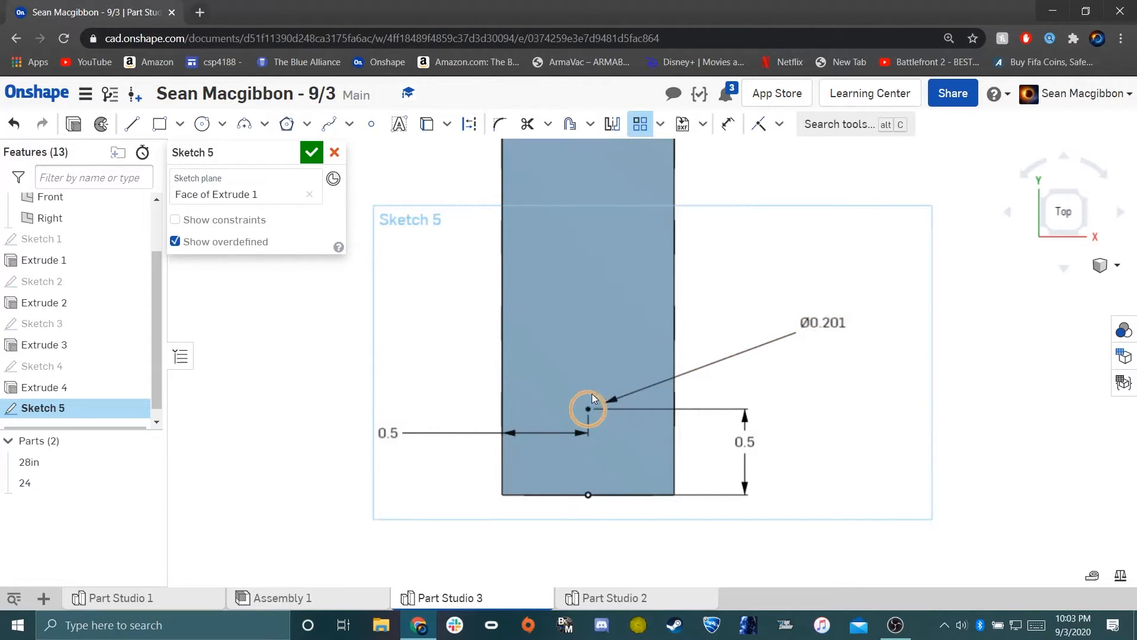
{"action": "scroll", "coordinate": [595, 402], "scroll_direction": "down", "scroll_amount": 4}
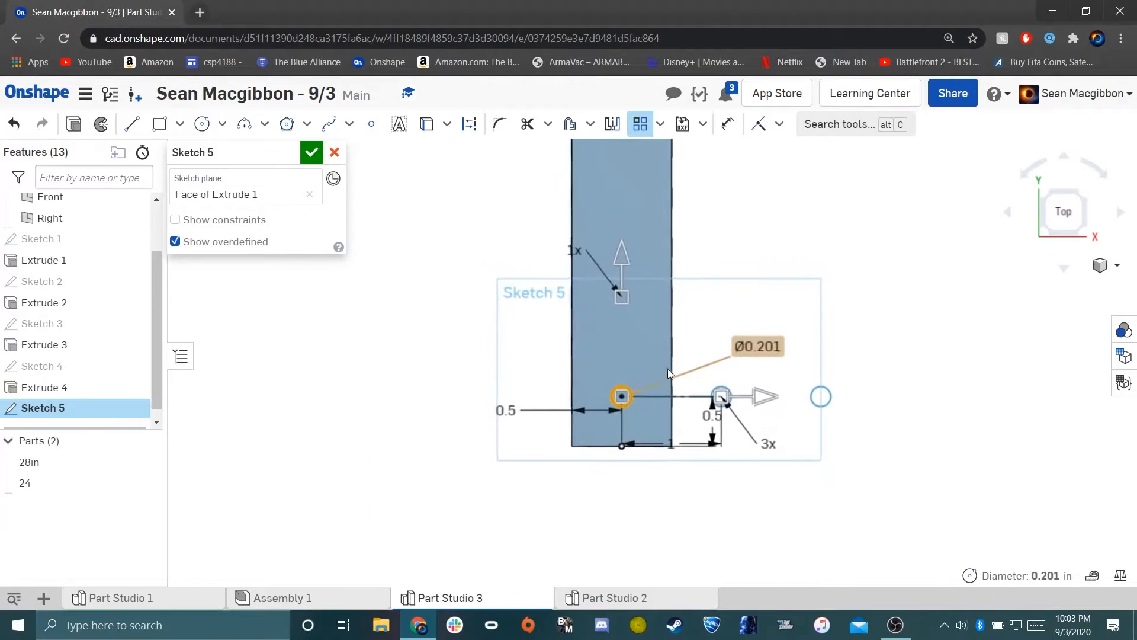
{"action": "left_click_drag", "start_coordinate": [575, 259], "coordinate": [485, 341]}
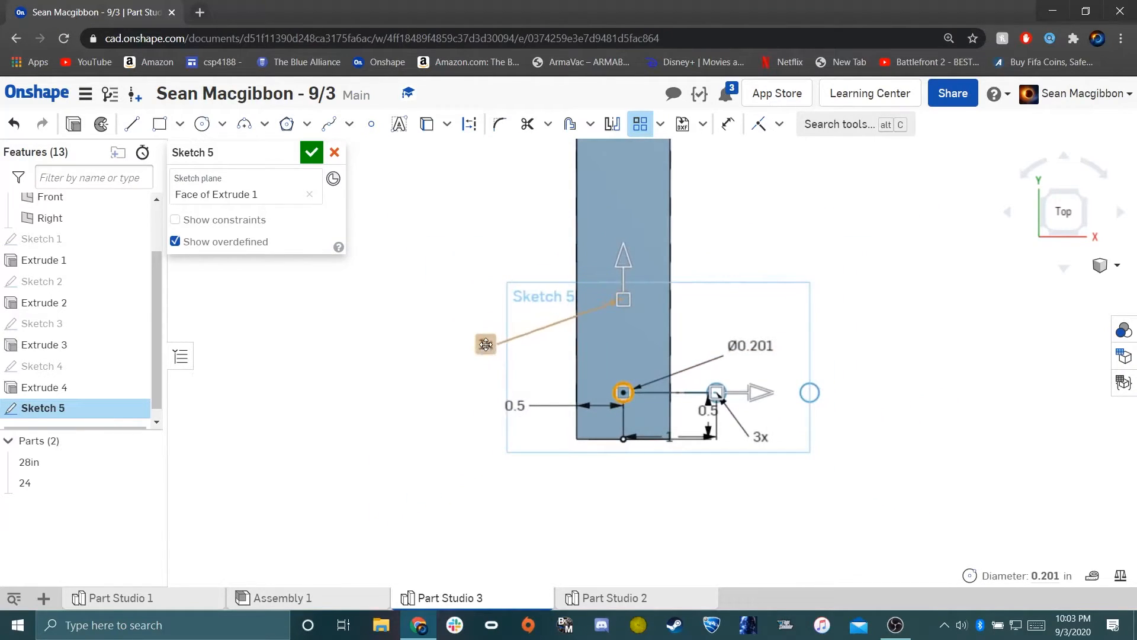
{"action": "left_click", "coordinate": [487, 342]}
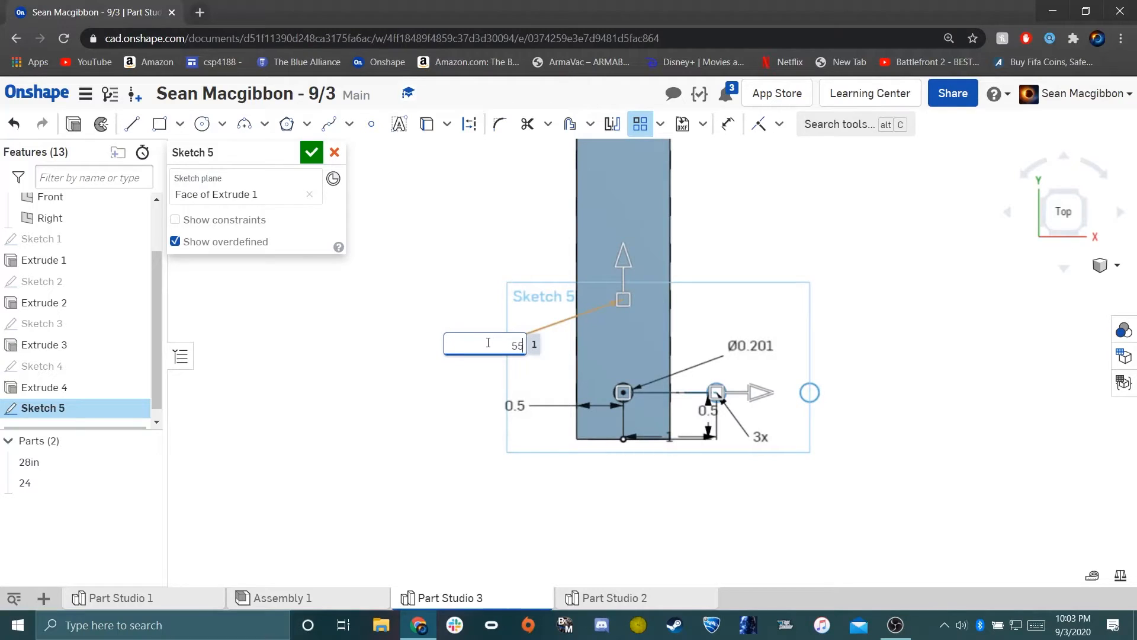
{"action": "key", "text": "Return"}
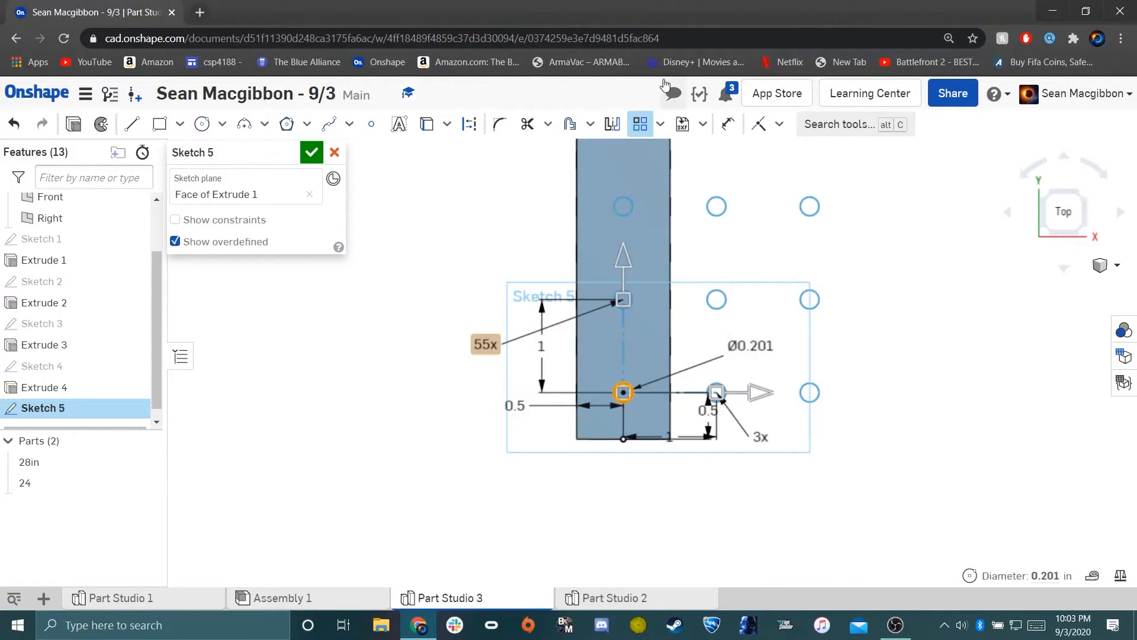
Set the pattern's spacing along the tube to 0.5 in and its crosswise instance count to 1, and accept the pattern.
{"action": "double_click", "coordinate": [543, 346]}
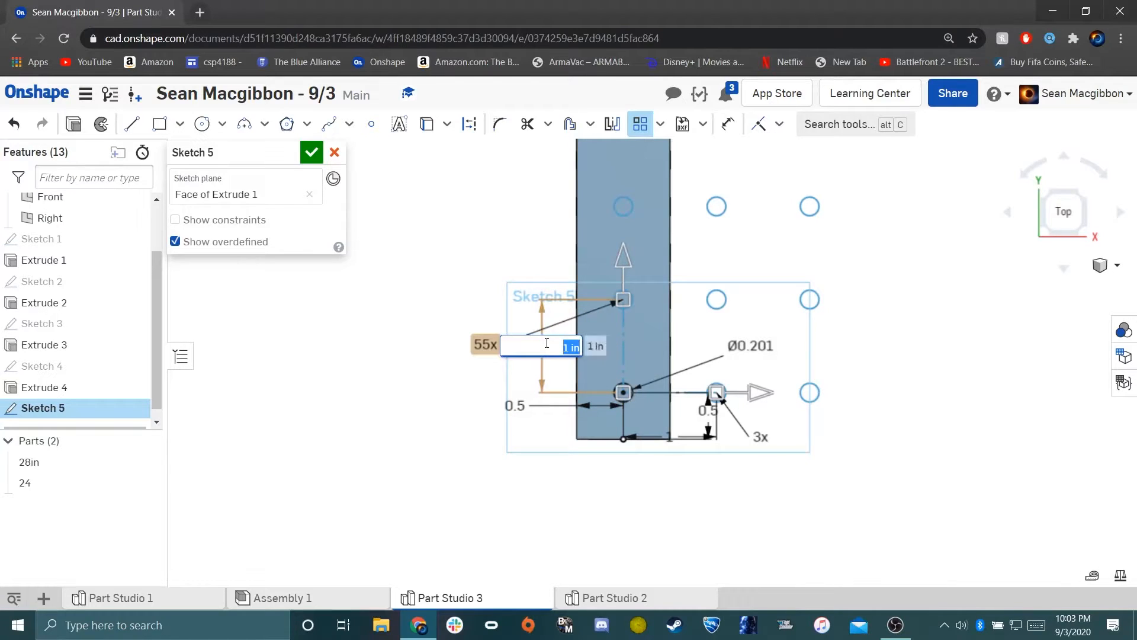
{"action": "type", "text": ".5"}
{"action": "key", "text": "Return"}
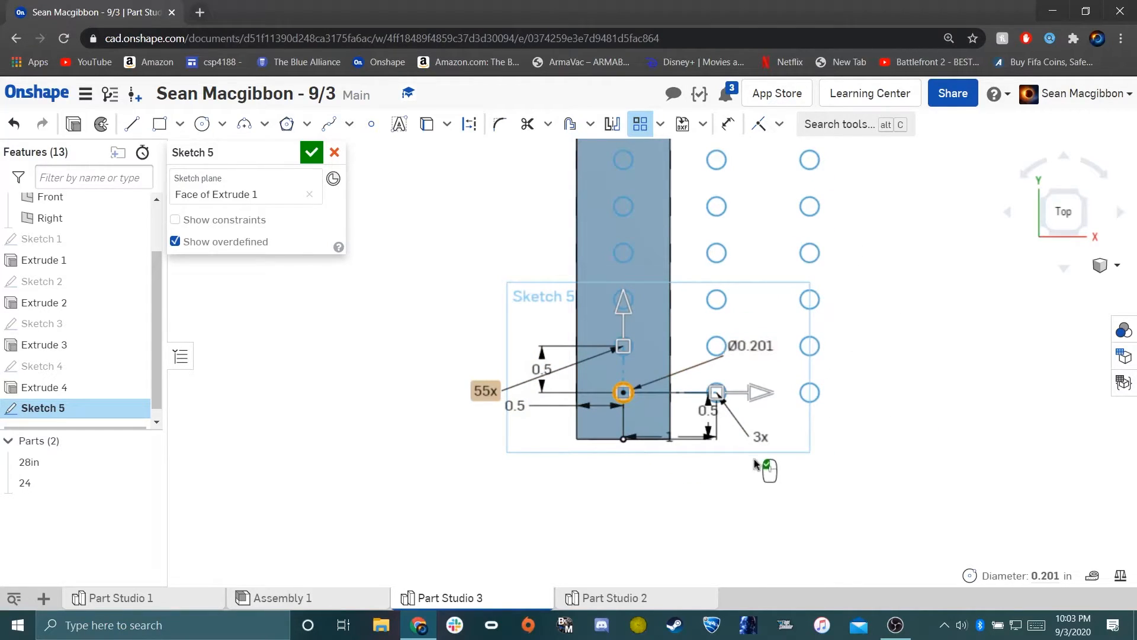
{"action": "mouse_move", "coordinate": [758, 436]}
{"action": "left_mouse_down"}
{"action": "mouse_move", "coordinate": [684, 499]}
{"action": "mouse_move", "coordinate": [705, 499]}
{"action": "mouse_move", "coordinate": [673, 498]}
{"action": "mouse_move", "coordinate": [722, 497]}
{"action": "left_mouse_up"}
{"action": "double_click", "coordinate": [722, 497]}
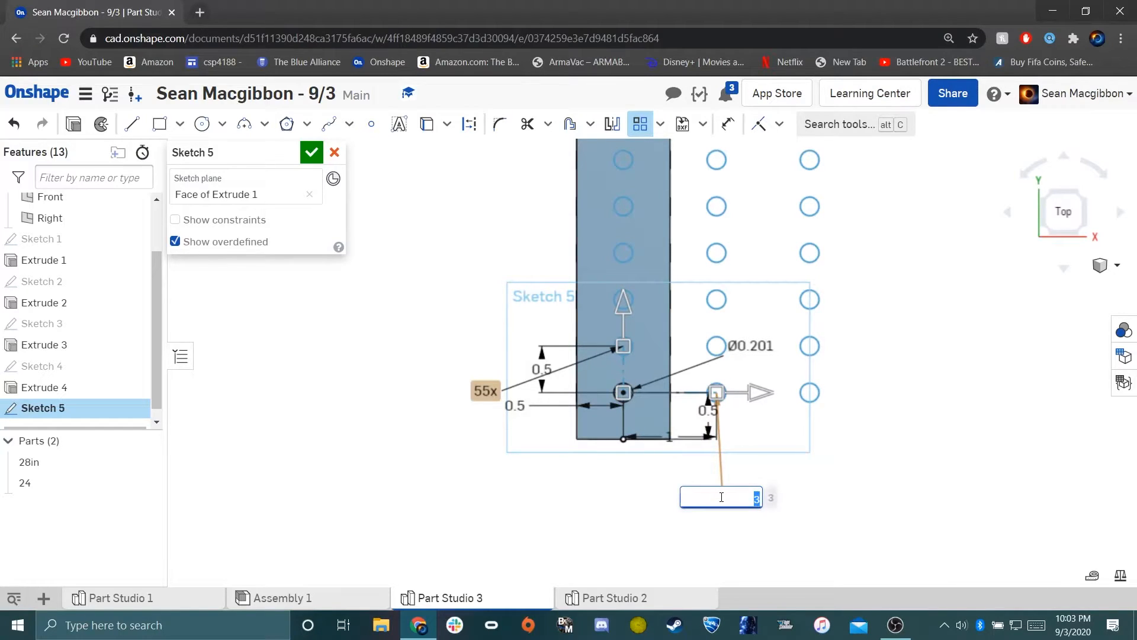
{"action": "type", "text": "1"}
{"action": "key", "text": "Return"}
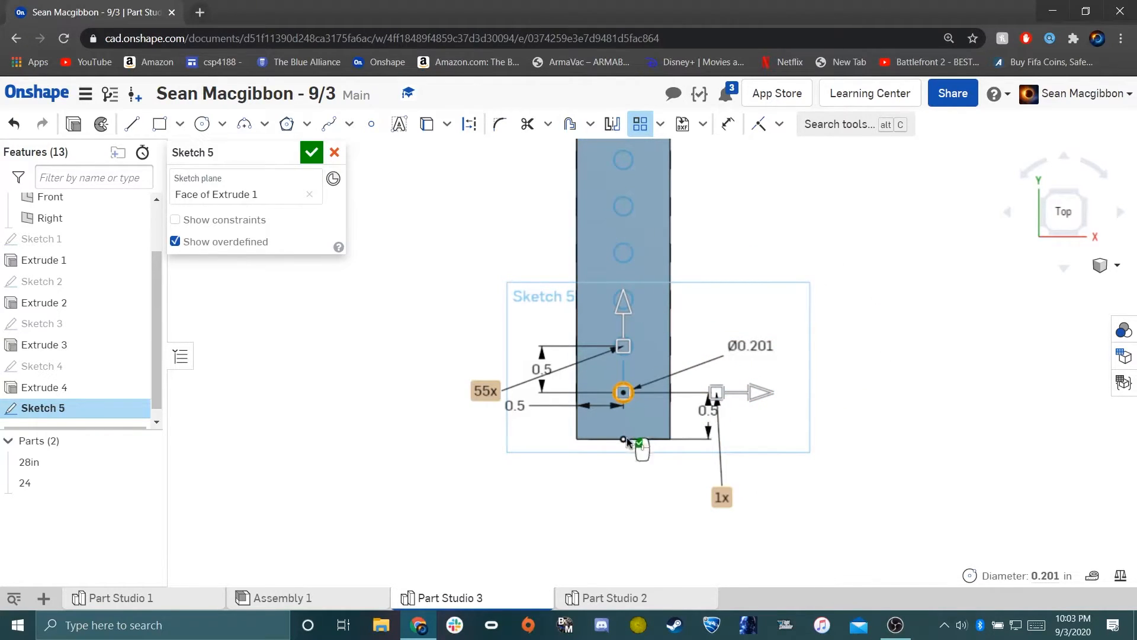
{"action": "left_click", "coordinate": [762, 229]}
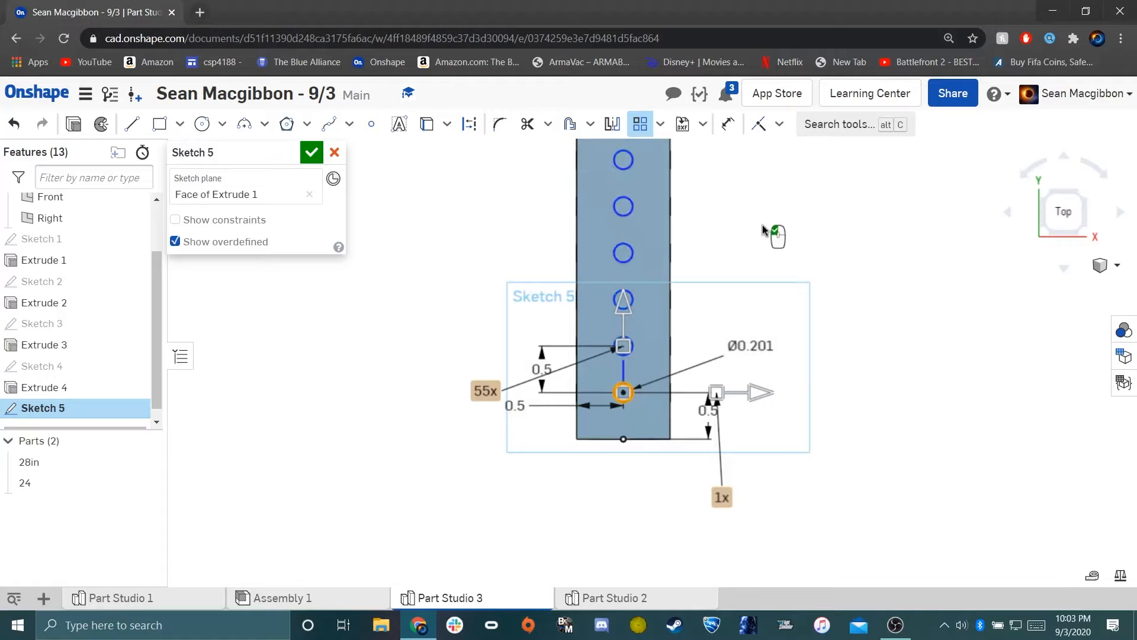
Extrude the patterned circles as a Remove cut Through all, with the 28 in tube as merge scope.
{"action": "scroll", "coordinate": [678, 273], "scroll_direction": "up", "scroll_amount": 2}
{"action": "scroll", "coordinate": [687, 272], "scroll_direction": "down", "scroll_amount": 6}
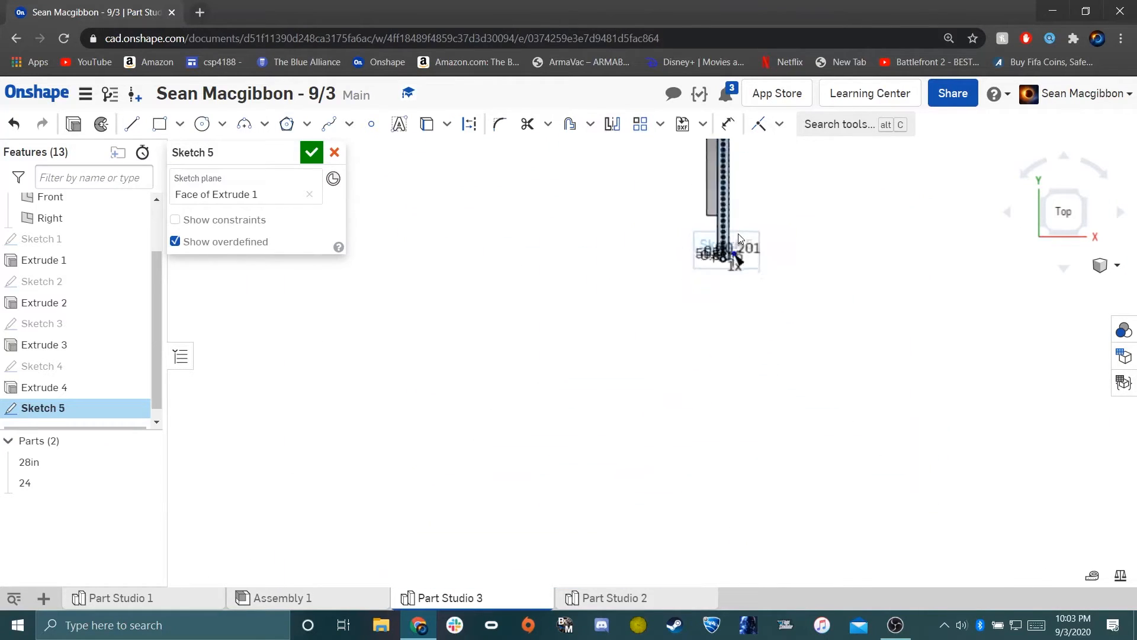
{"action": "scroll", "coordinate": [747, 313], "scroll_direction": "up", "scroll_amount": 6}
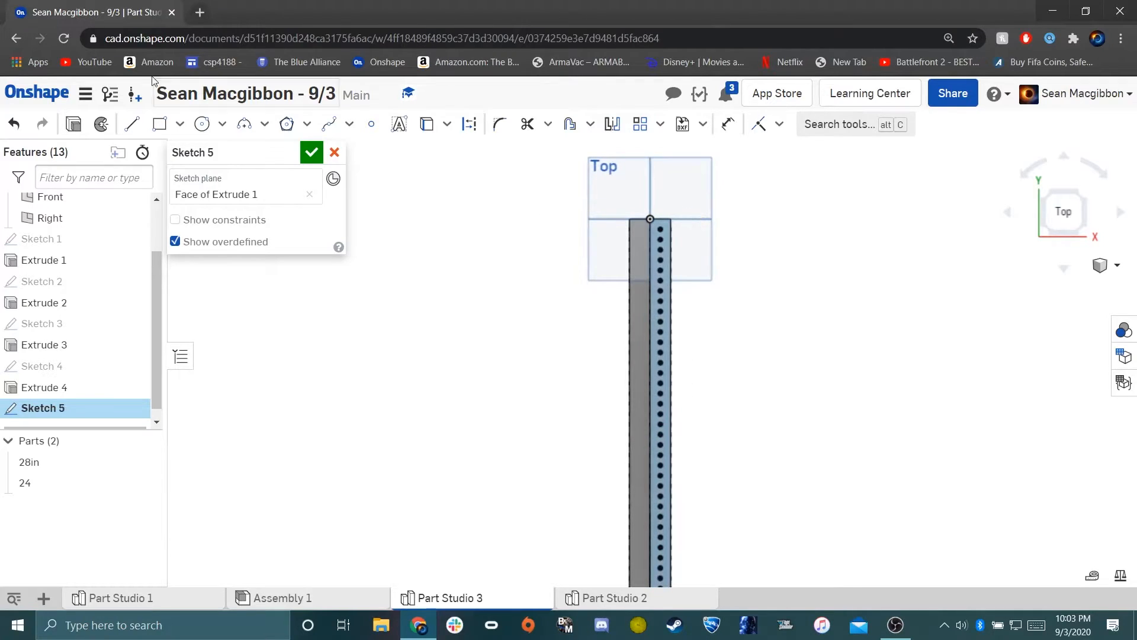
{"action": "left_click", "coordinate": [76, 122]}
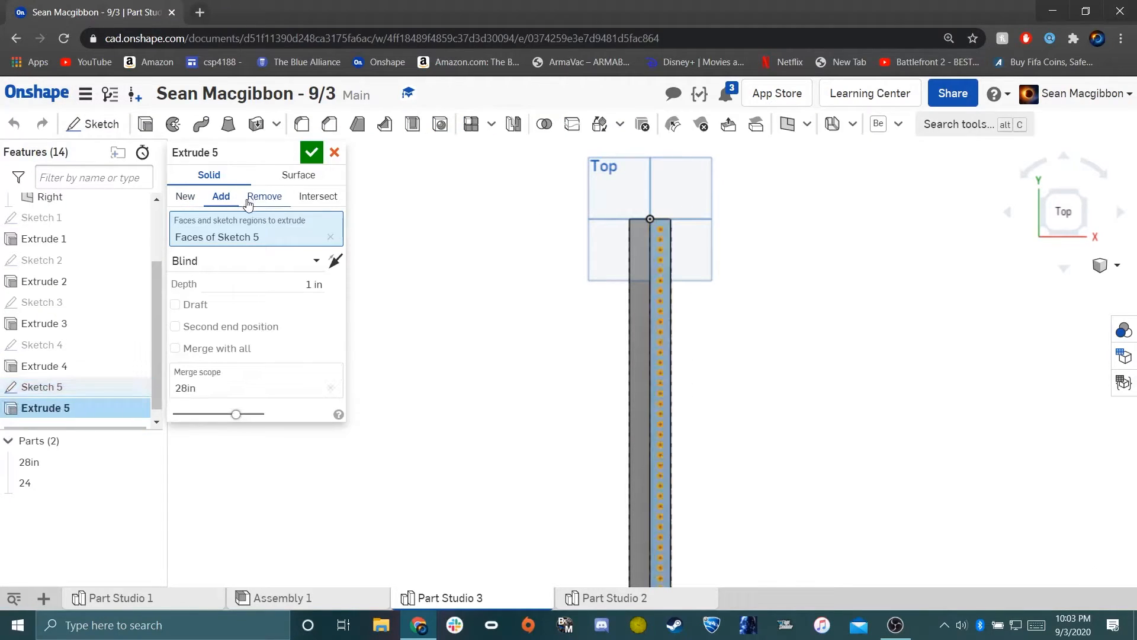
{"action": "left_click", "coordinate": [300, 264]}
{"action": "left_click", "coordinate": [255, 413]}
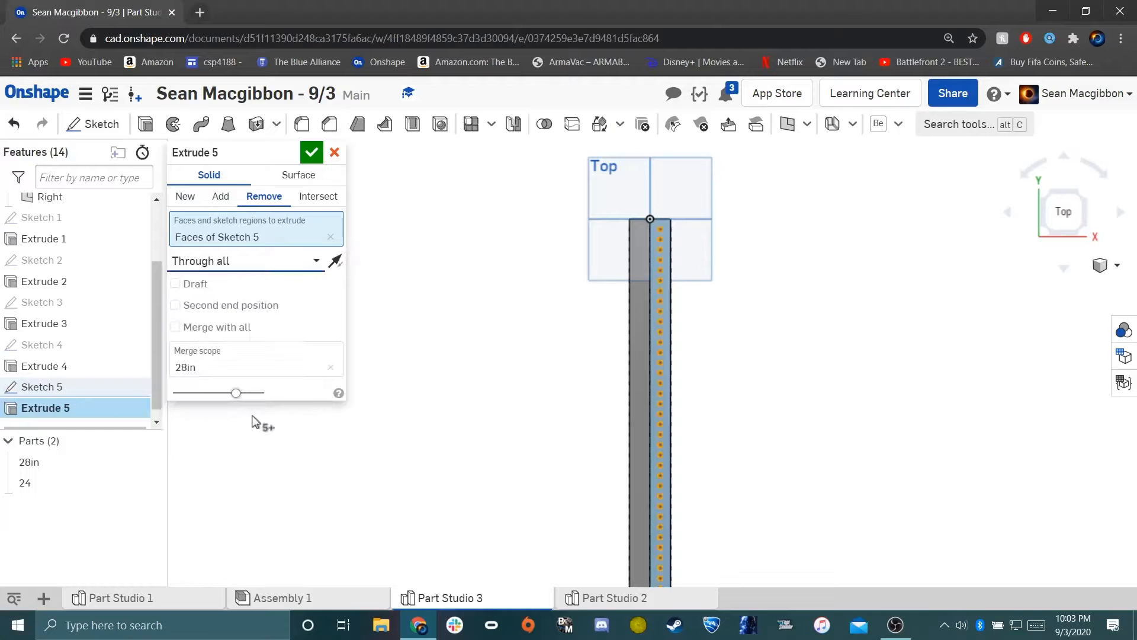
{"action": "left_click", "coordinate": [312, 154]}
{"action": "right_click_drag", "start_coordinate": [731, 344], "coordinate": [711, 278]}
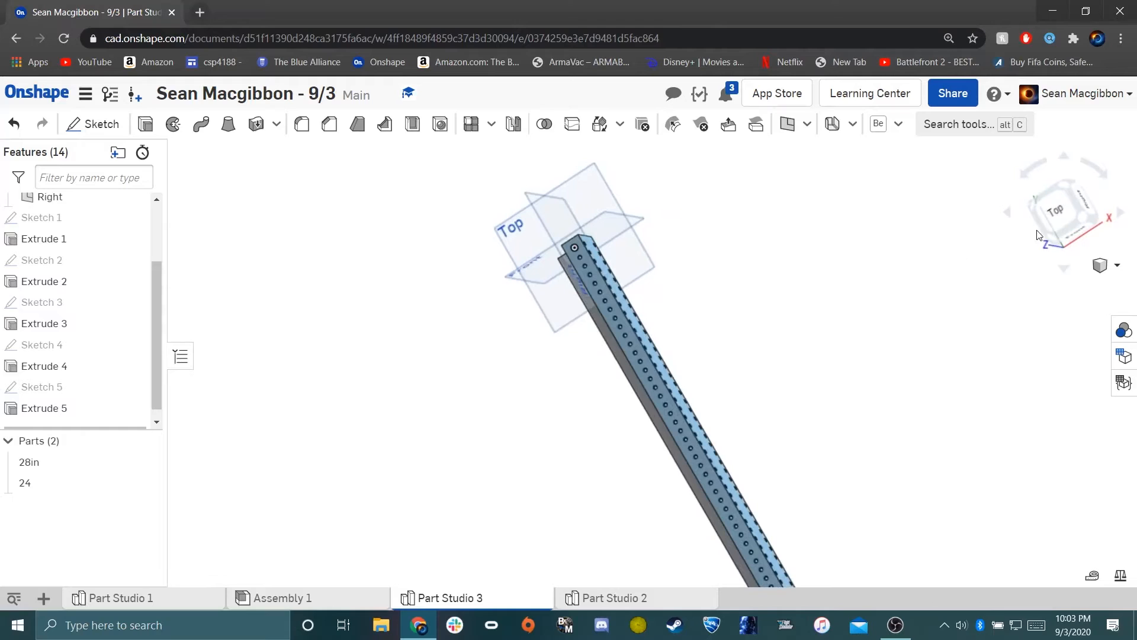
Copy Sketch 5 with the hole pattern and start a new sketch on the narrow top face of the 24 in tube.
{"action": "left_click", "coordinate": [1056, 215]}
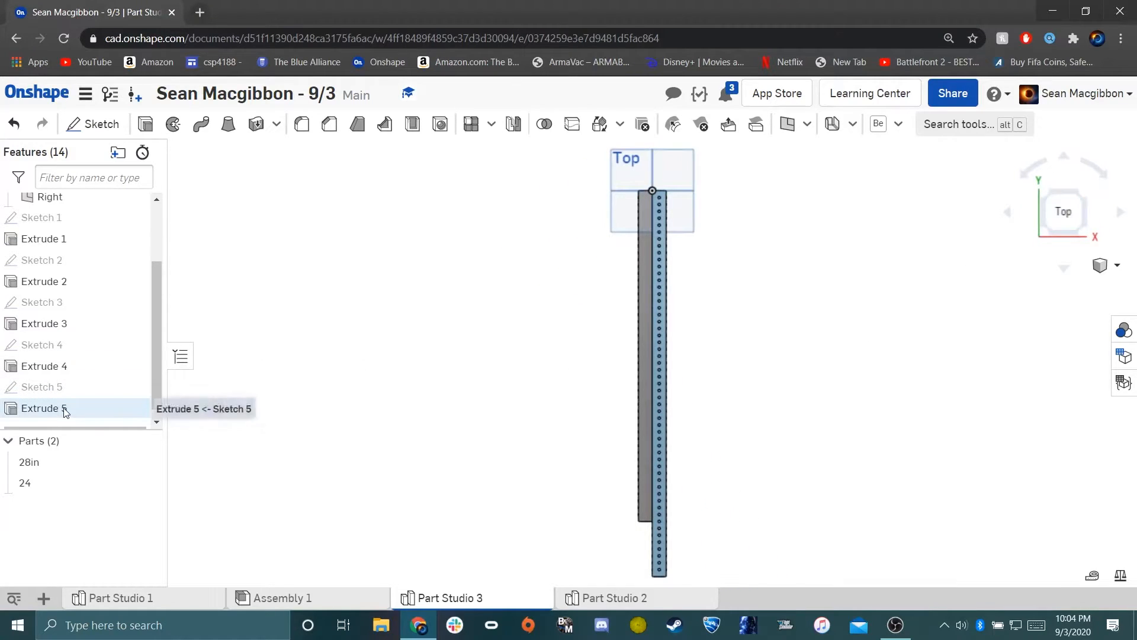
{"action": "right_click", "coordinate": [72, 393]}
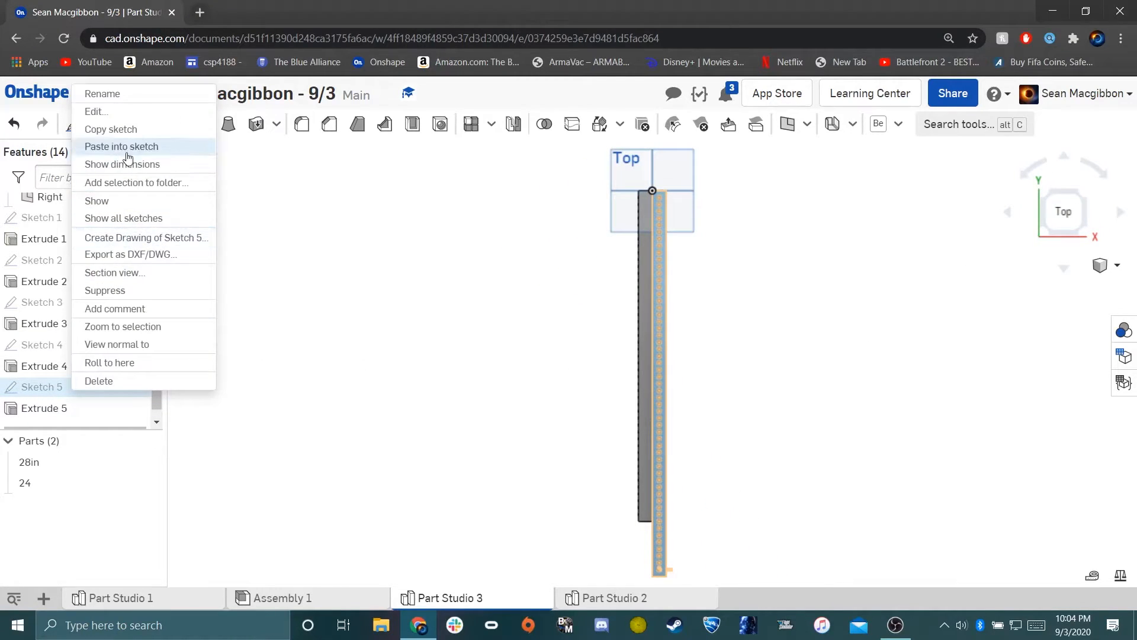
{"action": "left_click", "coordinate": [124, 136]}
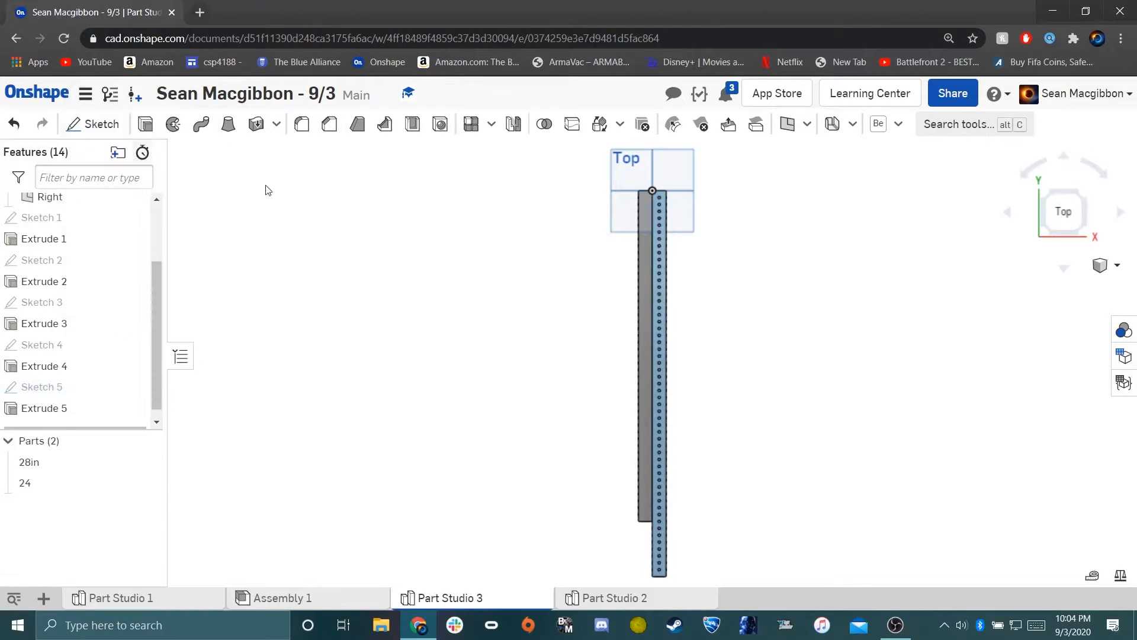
{"action": "scroll", "coordinate": [648, 478], "scroll_direction": "up", "scroll_amount": 3}
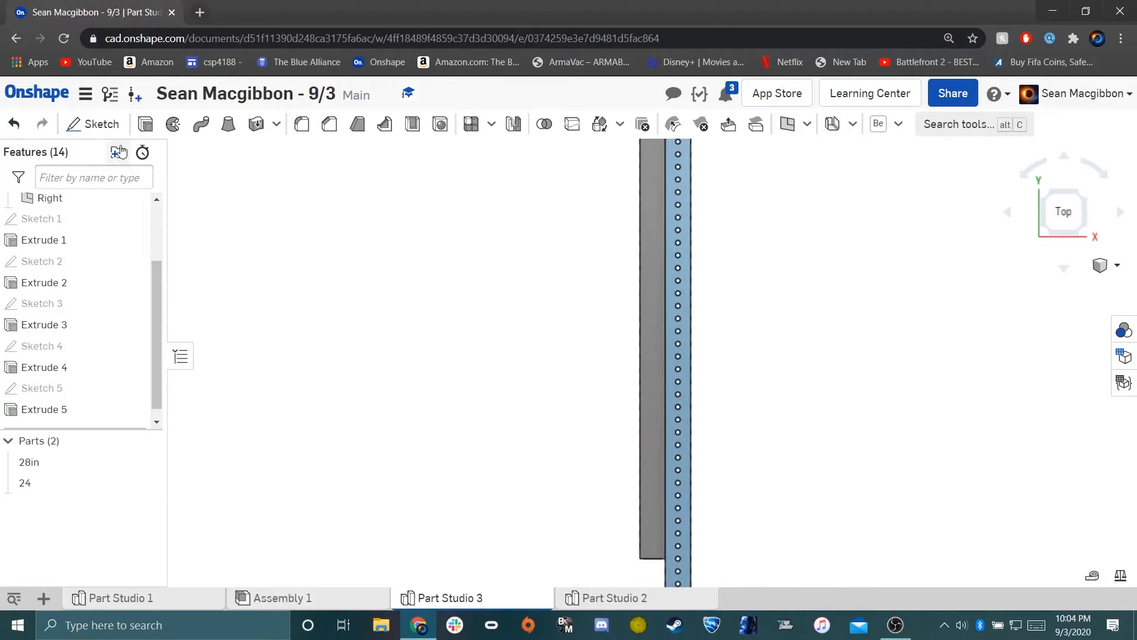
{"action": "left_click", "coordinate": [94, 124]}
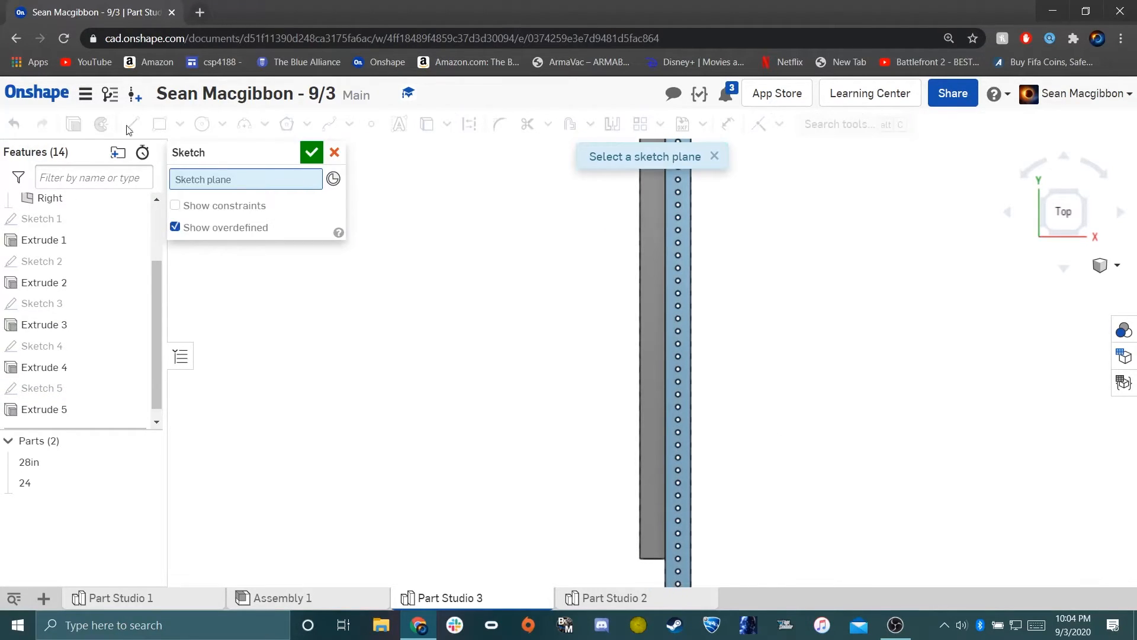
{"action": "left_click", "coordinate": [651, 308]}
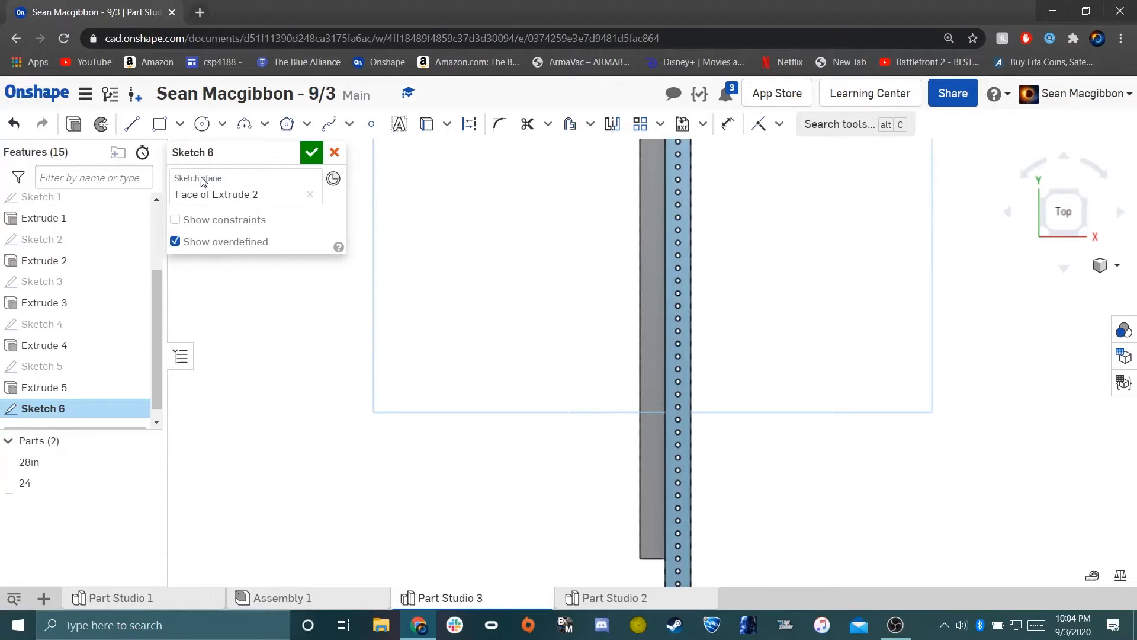
Paste the copied hole-pattern sketch entities into Sketch 6.
{"action": "right_click", "coordinate": [396, 358]}
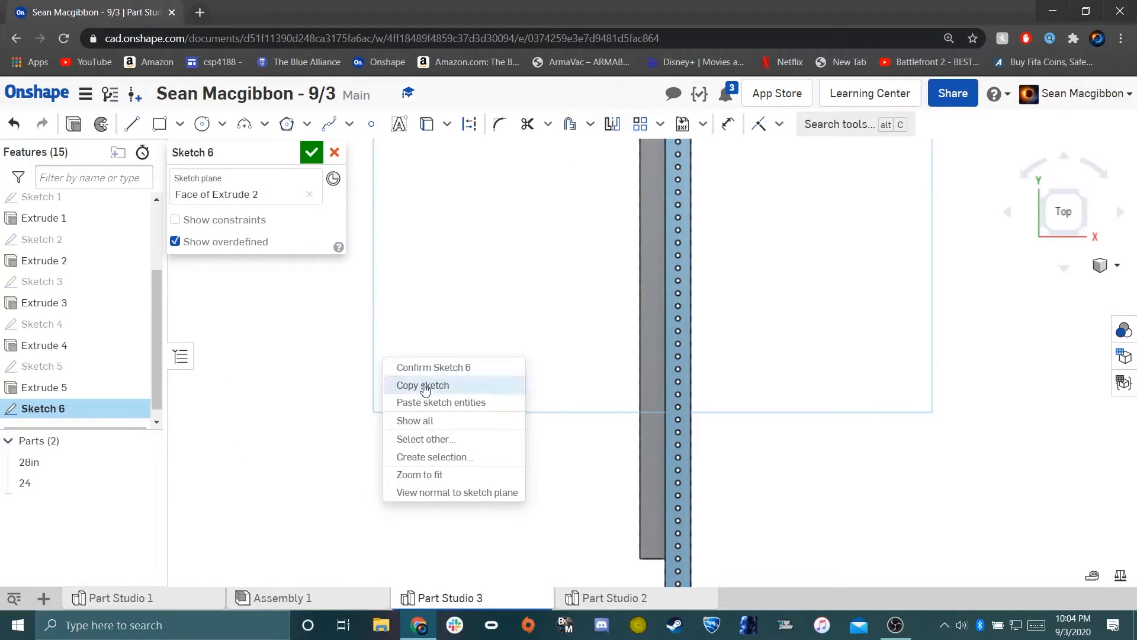
{"action": "left_click", "coordinate": [431, 402]}
{"action": "scroll", "coordinate": [448, 471], "scroll_direction": "down", "scroll_amount": 5}
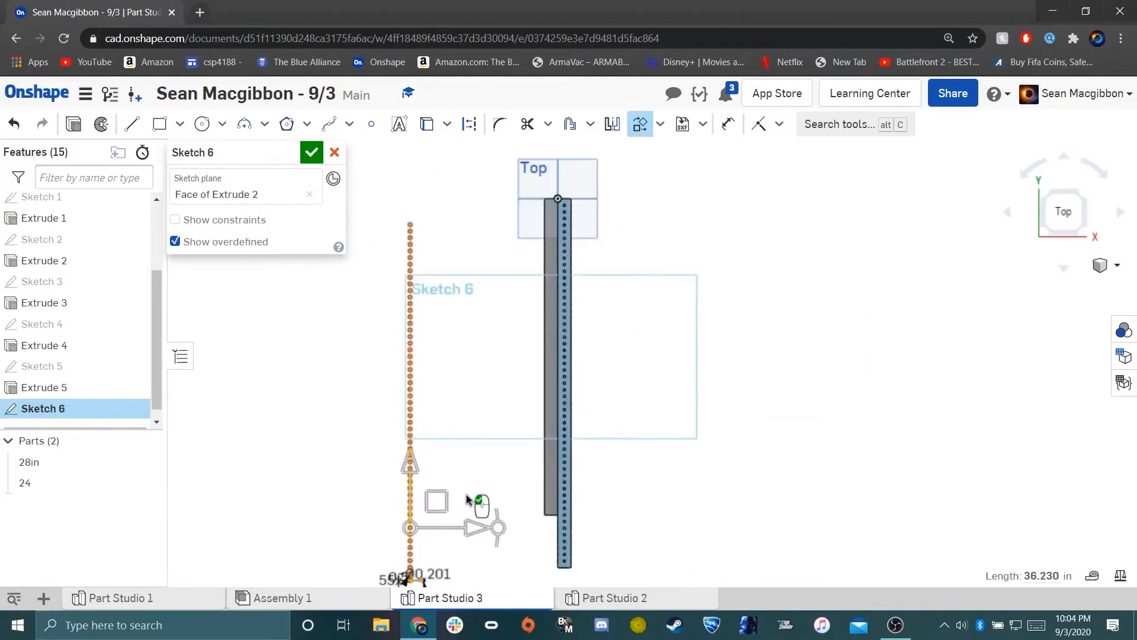
Move the pasted row of holes next to the lower end of the shorter grey bar and place it there.
{"action": "left_click_drag", "start_coordinate": [482, 516], "coordinate": [570, 520]}
{"action": "left_click_drag", "start_coordinate": [507, 461], "coordinate": [504, 540]}
{"action": "scroll", "coordinate": [565, 521], "scroll_direction": "down", "scroll_amount": 4}
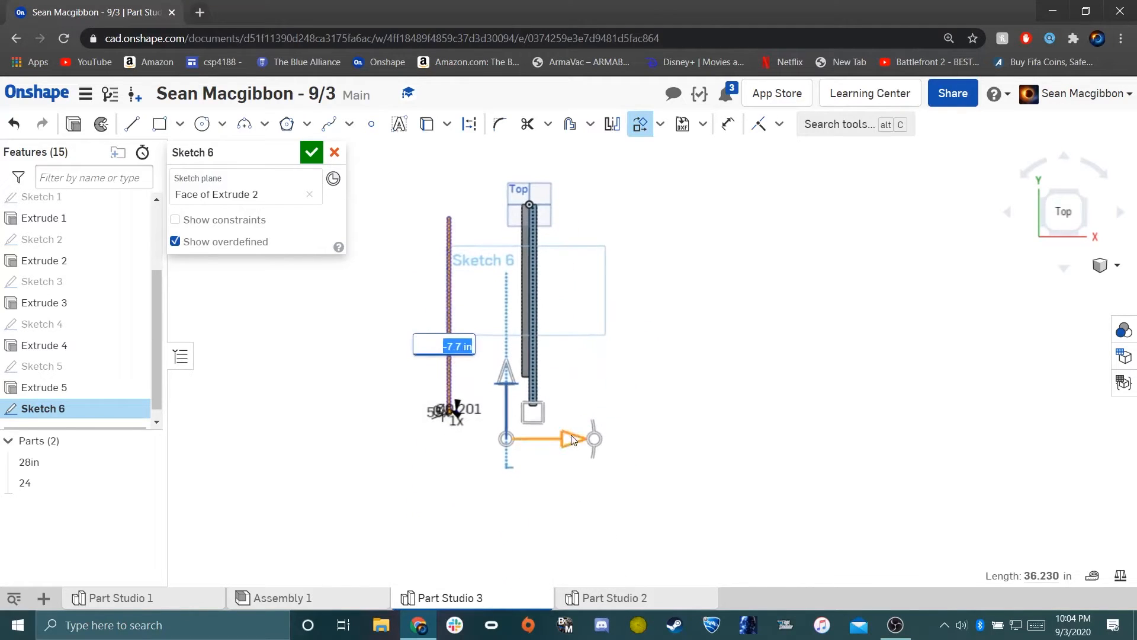
{"action": "mouse_move", "coordinate": [469, 379]}
{"action": "left_mouse_down"}
{"action": "mouse_move", "coordinate": [533, 173]}
{"action": "mouse_move", "coordinate": [474, 388]}
{"action": "left_mouse_up"}
{"action": "left_click_drag", "start_coordinate": [531, 456], "coordinate": [661, 426]}
{"action": "left_click_drag", "start_coordinate": [600, 402], "coordinate": [612, 331]}
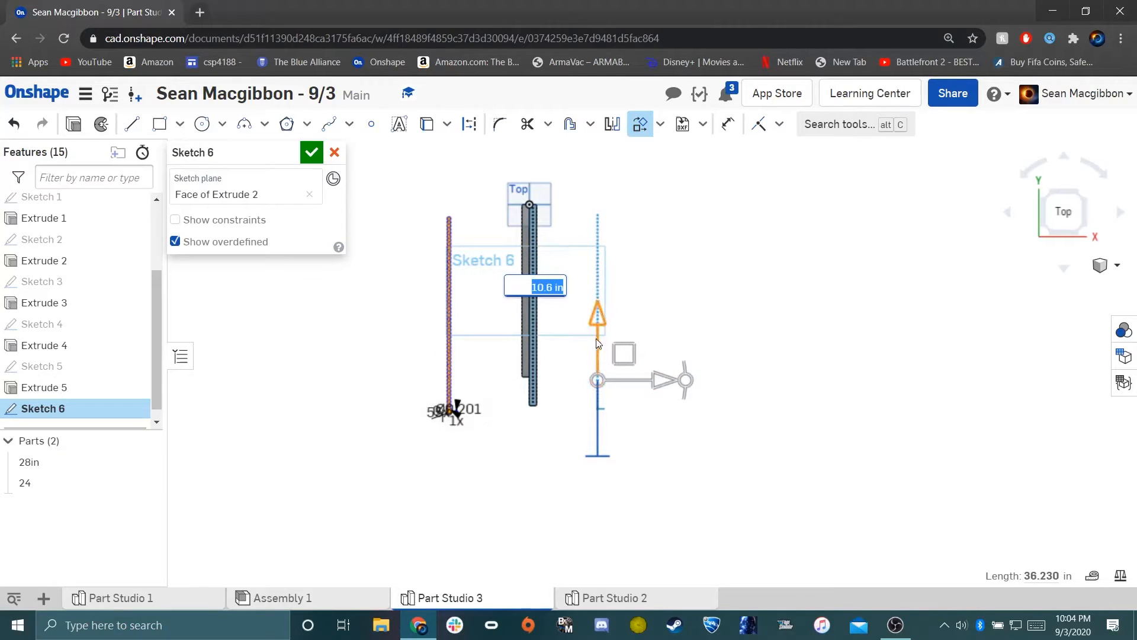
{"action": "mouse_move", "coordinate": [661, 382]}
{"action": "left_mouse_down"}
{"action": "mouse_move", "coordinate": [628, 383]}
{"action": "mouse_move", "coordinate": [651, 382]}
{"action": "left_mouse_up"}
{"action": "mouse_move", "coordinate": [588, 322]}
{"action": "left_mouse_down"}
{"action": "mouse_move", "coordinate": [588, 272]}
{"action": "mouse_move", "coordinate": [587, 303]}
{"action": "left_mouse_up"}
{"action": "left_click_drag", "start_coordinate": [641, 360], "coordinate": [511, 294]}
{"action": "scroll", "coordinate": [519, 388], "scroll_direction": "up", "scroll_amount": 8}
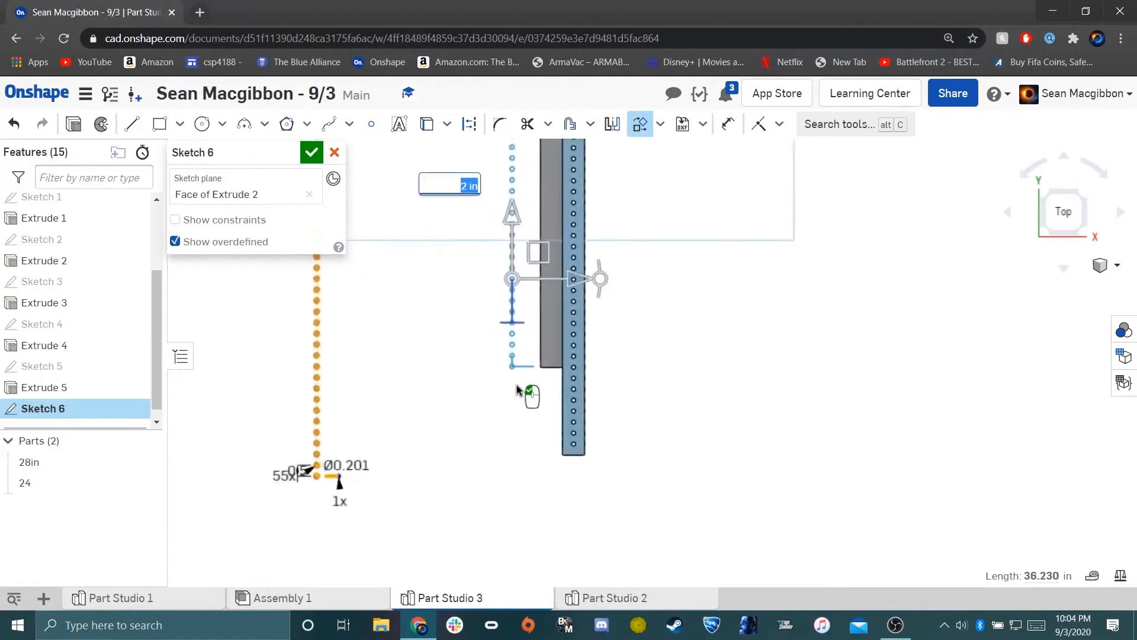
{"action": "left_click", "coordinate": [533, 394]}
Try to dimension the lowest pasted hole's centre from the midpoint of the grey bar's end edge, and delete that dimension.
{"action": "scroll", "coordinate": [518, 356], "scroll_direction": "up", "scroll_amount": 5}
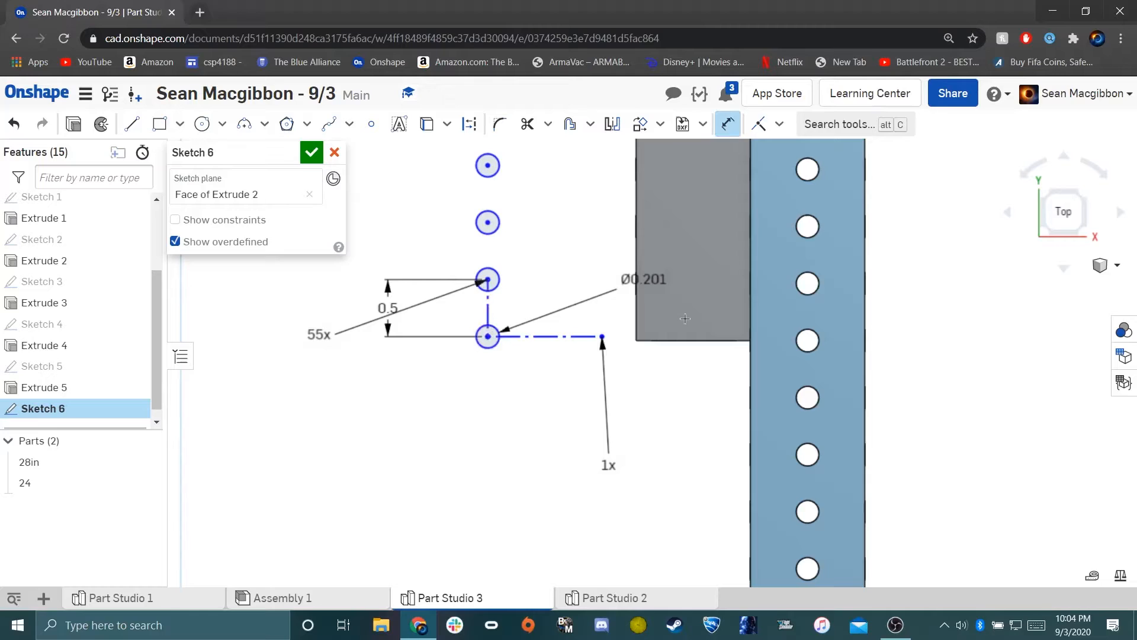
{"action": "left_click", "coordinate": [693, 340]}
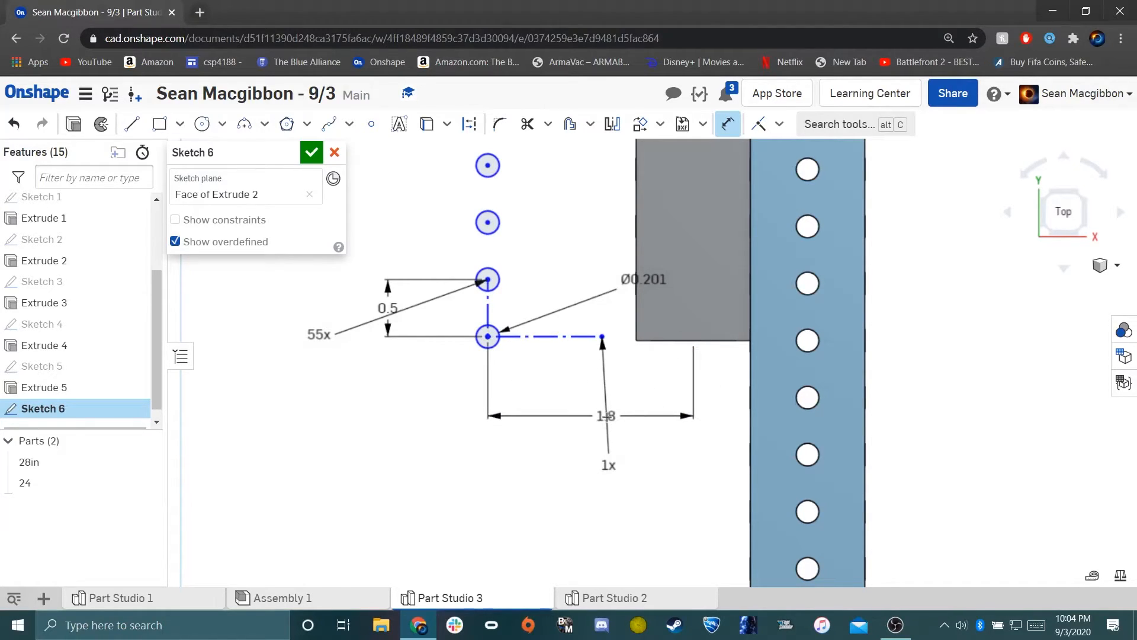
{"action": "left_click", "coordinate": [605, 416]}
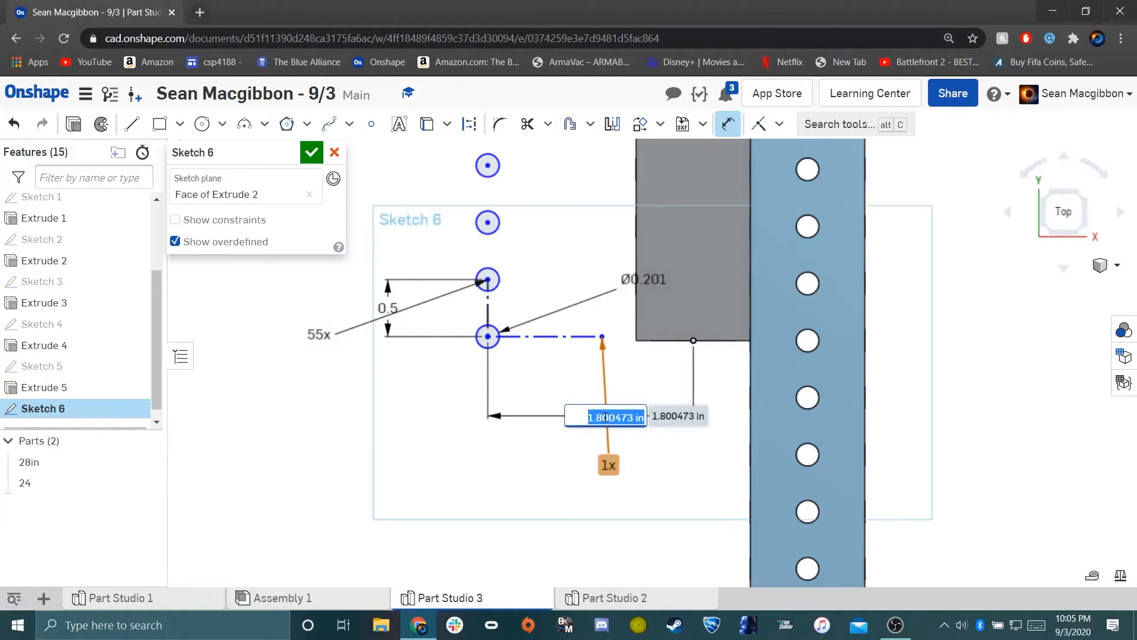
{"action": "key", "text": "Return"}
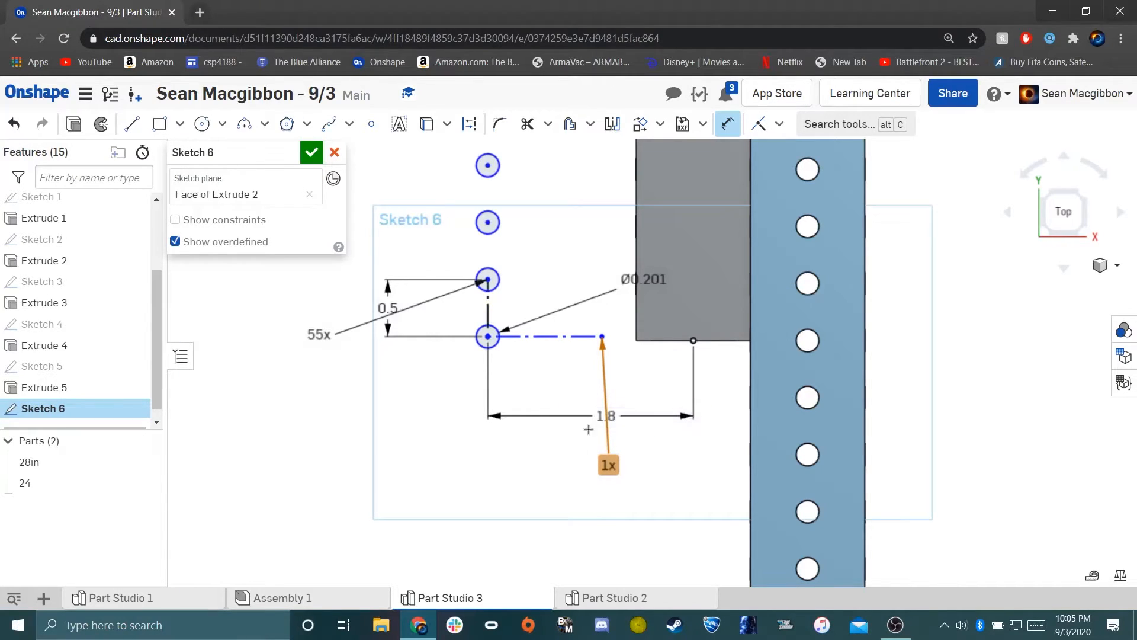
{"action": "key", "text": "Delete"}
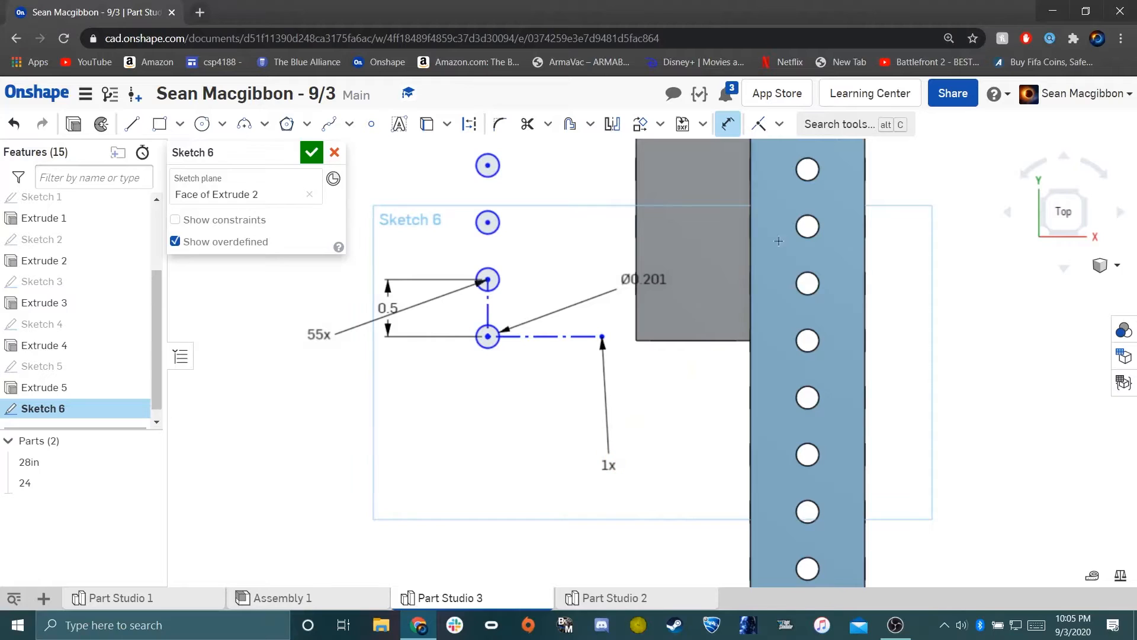
Dimension the lowest hole's centre 0.5 in from the grey bar's outer long edge, placing the holes on the bar.
{"action": "left_click", "coordinate": [639, 307]}
{"action": "left_click", "coordinate": [487, 336]}
{"action": "left_click", "coordinate": [548, 414]}
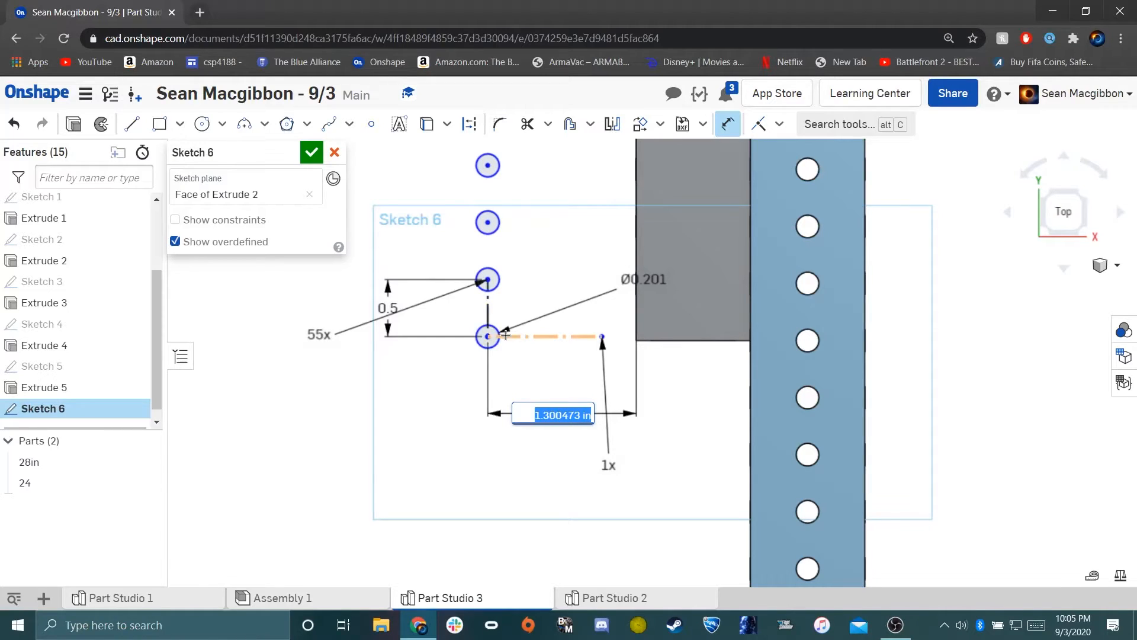
{"action": "key", "text": "BackSpace"}
{"action": "type", "text": "0.5"}
{"action": "key", "text": "Return"}
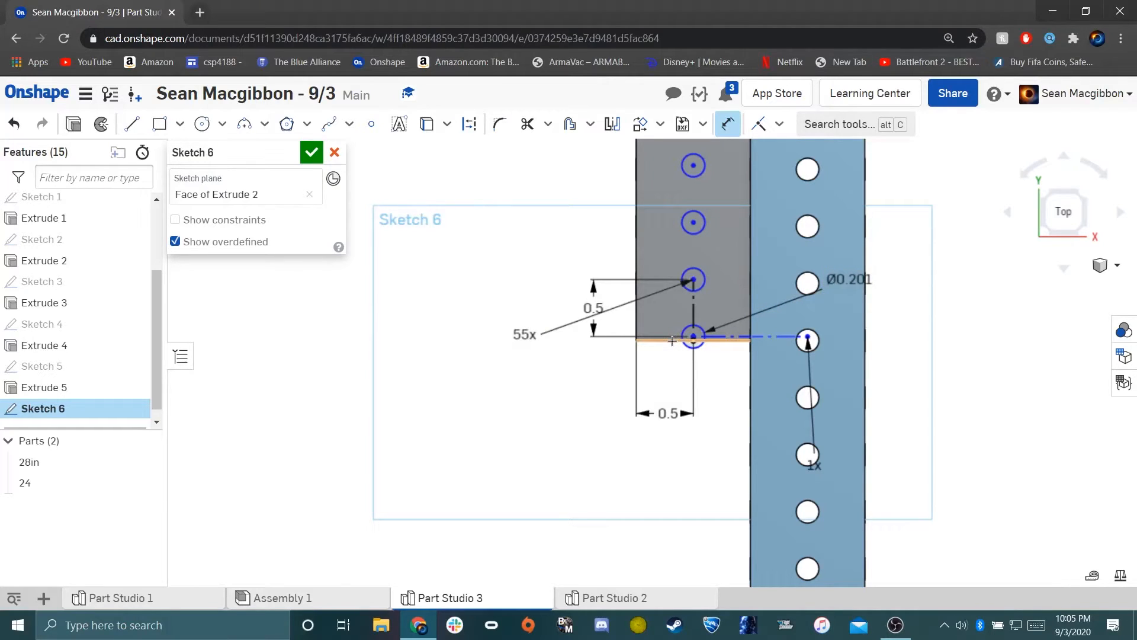
Dimension the lowest hole's centre 0.5 in from the grey bar's end edge and move the other 0.5 in dimension's label aside.
{"action": "left_click", "coordinate": [671, 371]}
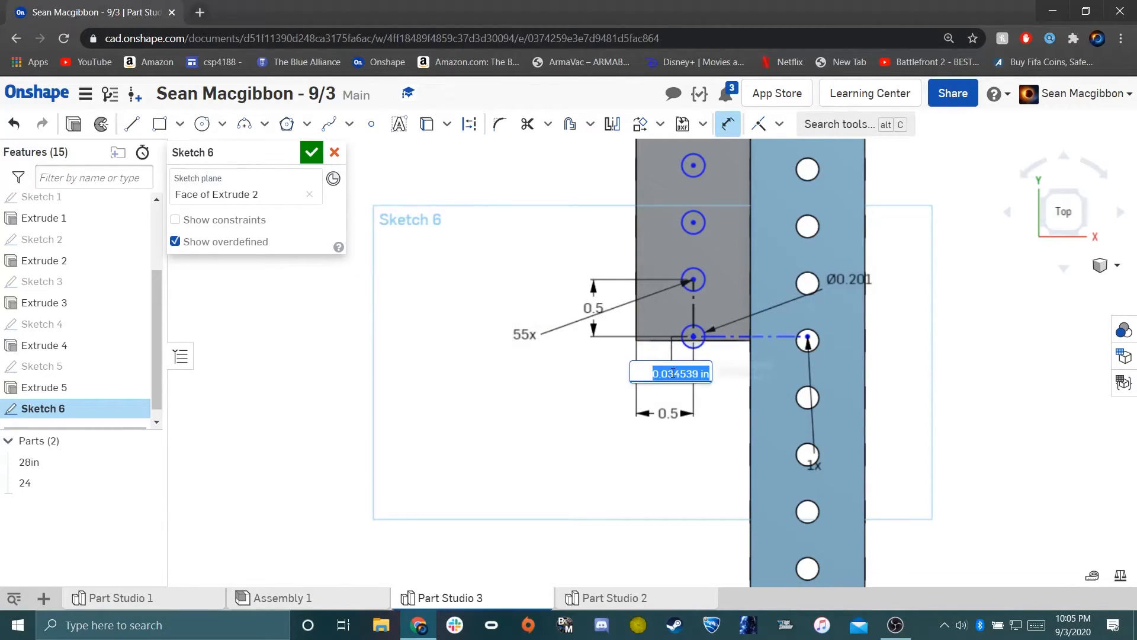
{"action": "key", "text": "Return"}
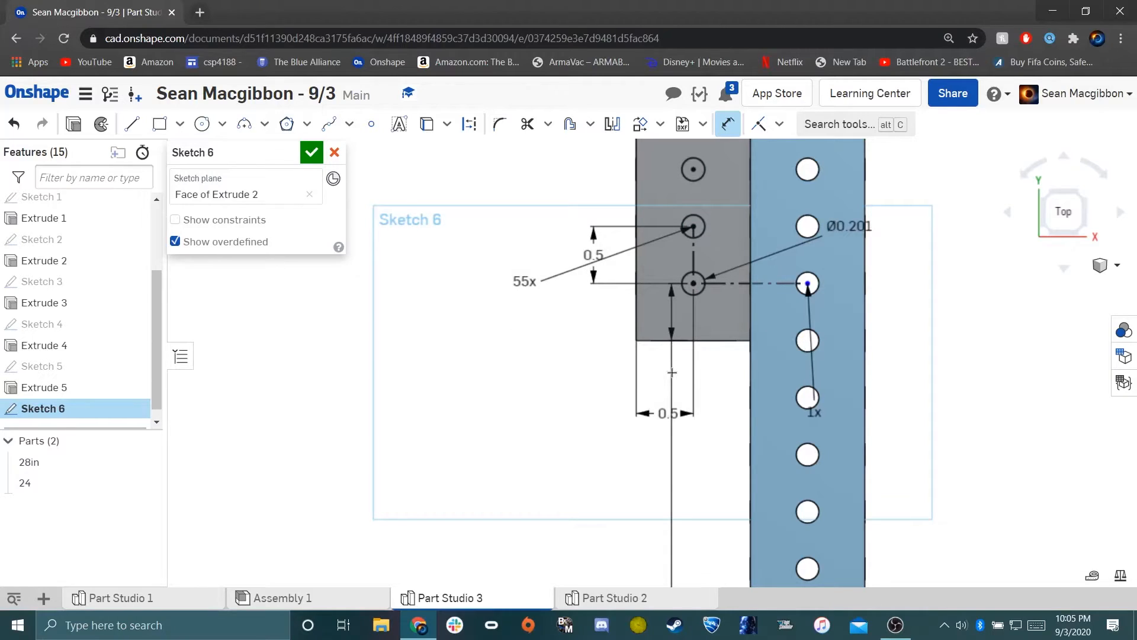
{"action": "left_click_drag", "start_coordinate": [673, 415], "coordinate": [545, 373]}
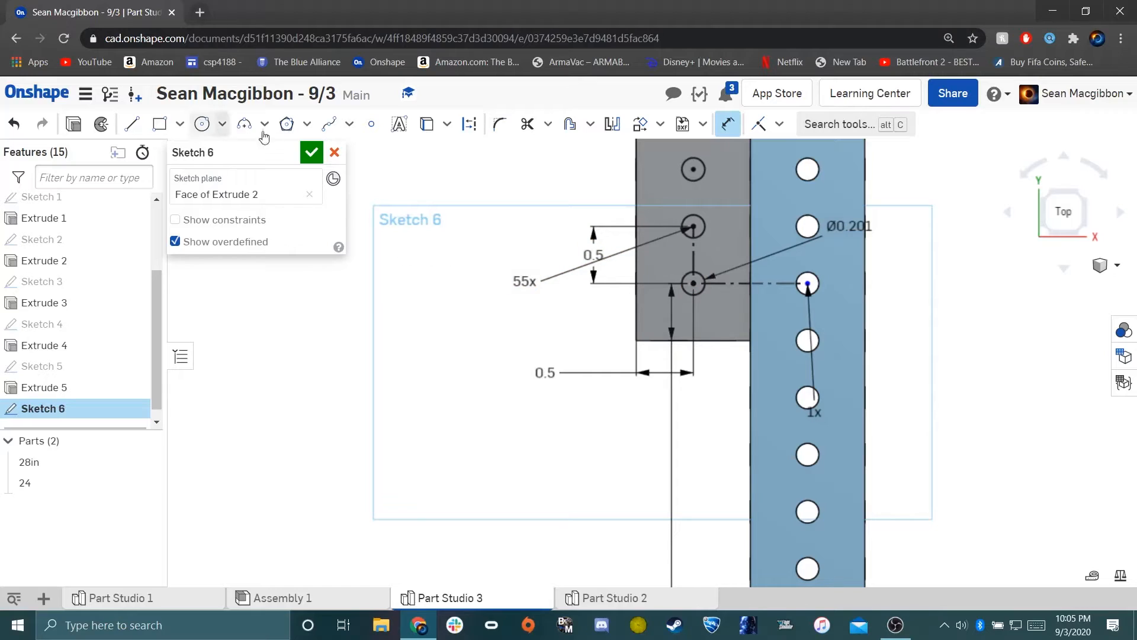
Sketch a test circle about 1.055 in in diameter in the empty space beside the grey bar.
{"action": "left_click", "coordinate": [202, 123]}
{"action": "left_click", "coordinate": [360, 300]}
{"action": "left_click", "coordinate": [413, 331]}
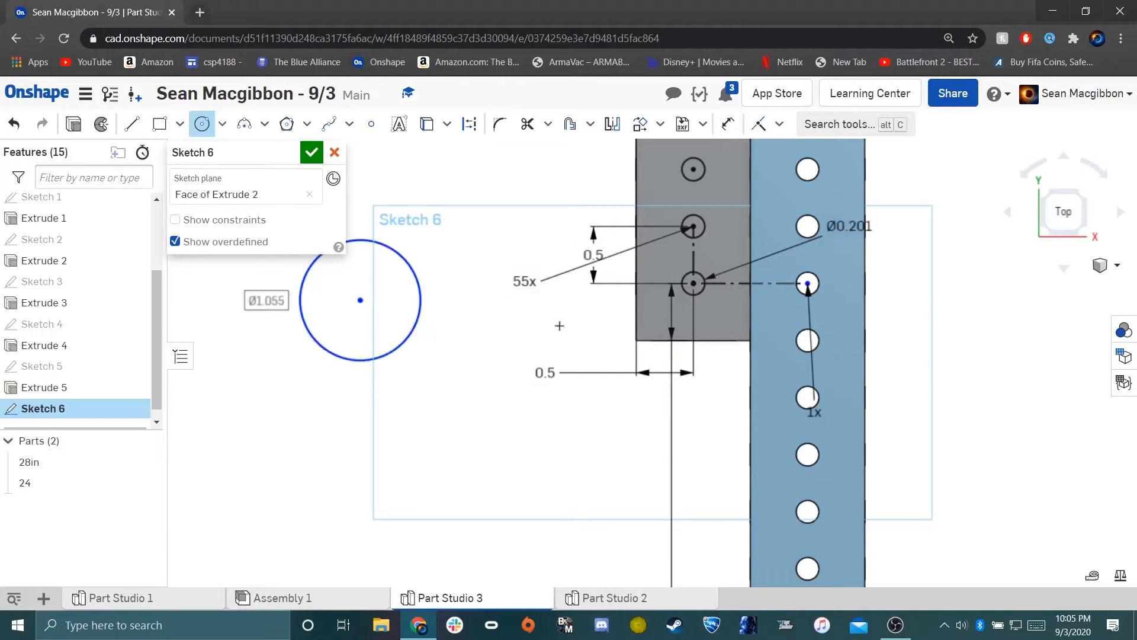
{"action": "key", "text": "Escape"}
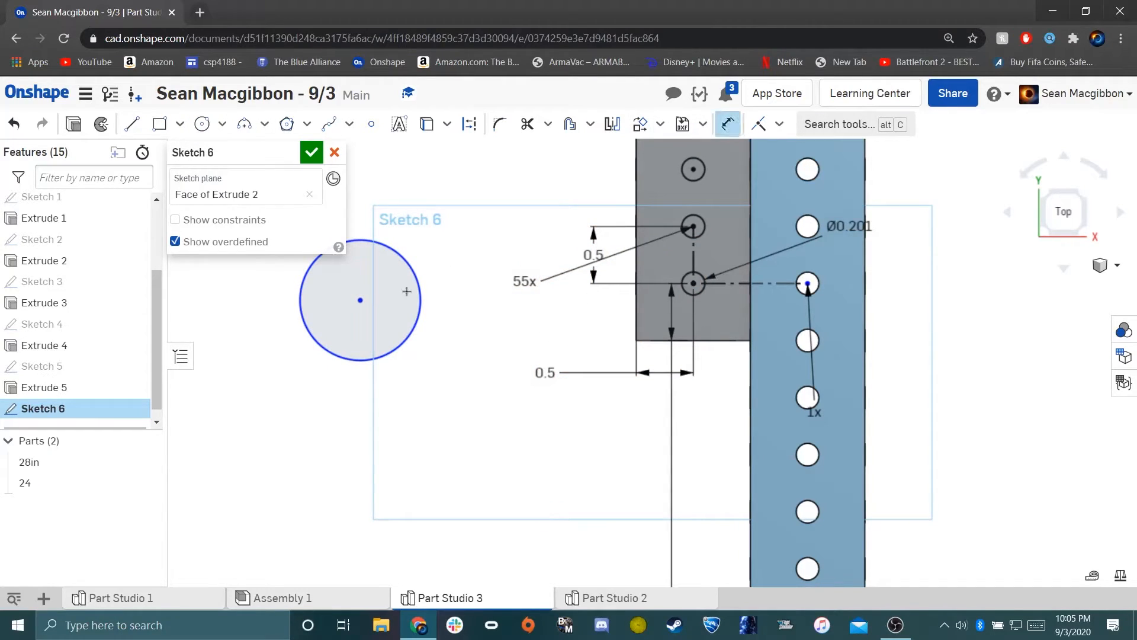
Dimension the test circle's centre 0.5 in from the grey bar's outer edge and flip it to the opposite side of that edge.
{"action": "left_click", "coordinate": [359, 301]}
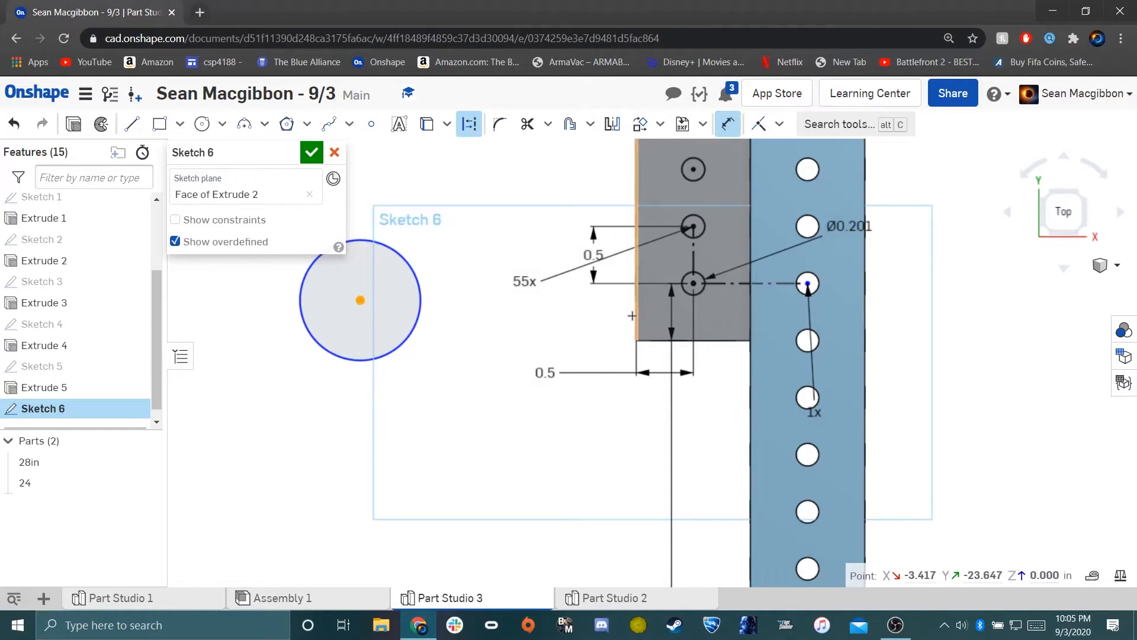
{"action": "left_click", "coordinate": [636, 319]}
{"action": "left_click", "coordinate": [570, 325]}
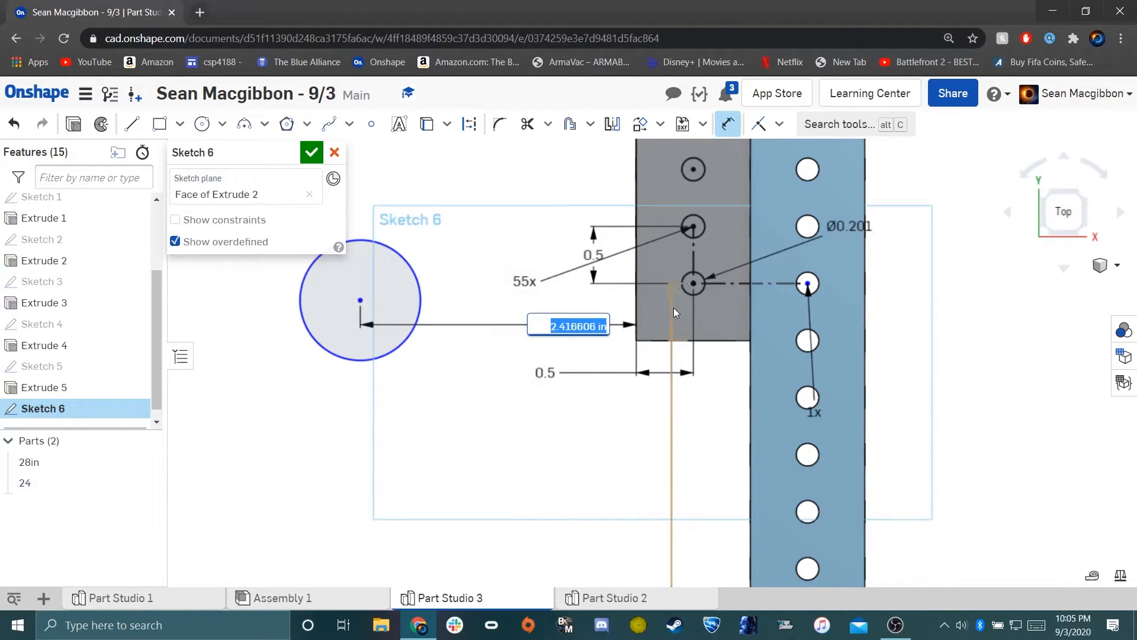
{"action": "key", "text": "Return"}
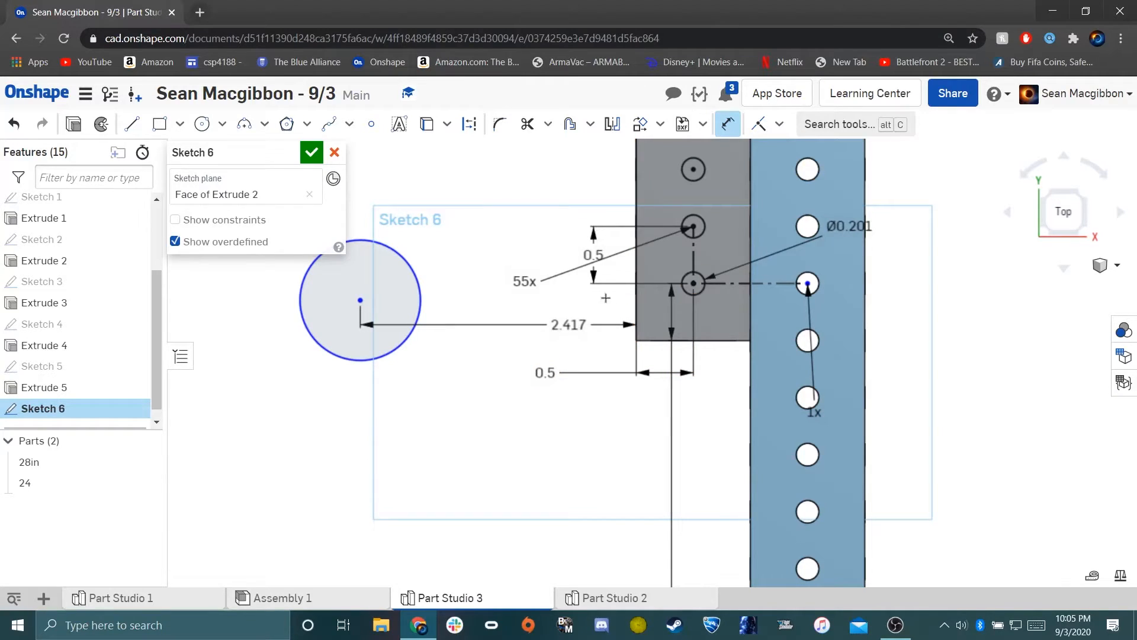
{"action": "double_click", "coordinate": [568, 325]}
{"action": "key", "text": "Escape"}
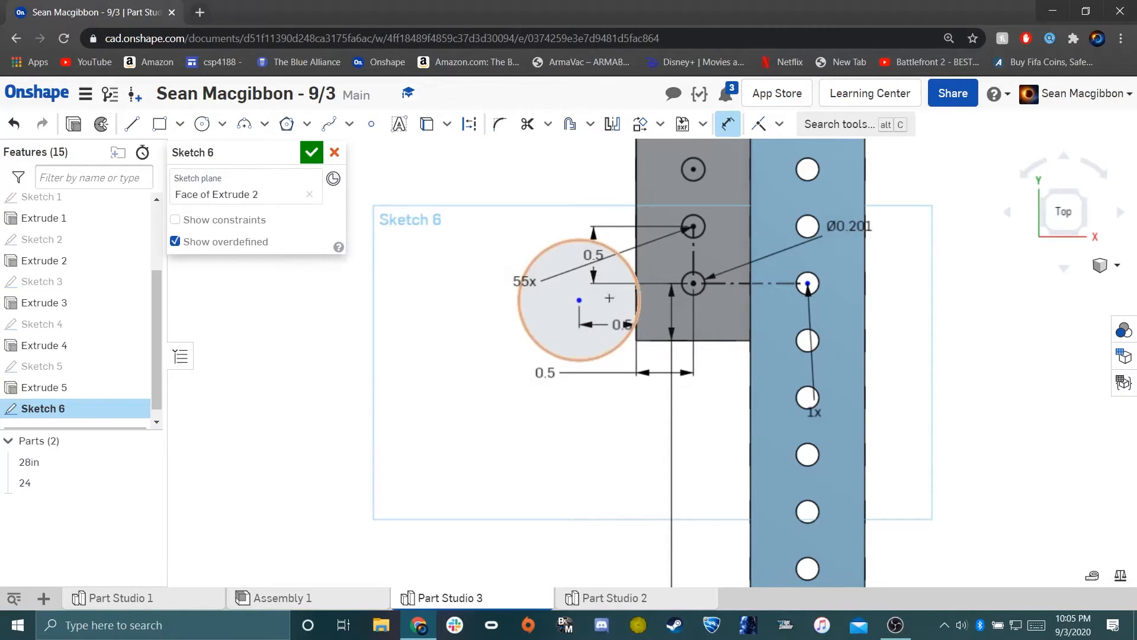
{"action": "double_click", "coordinate": [622, 324]}
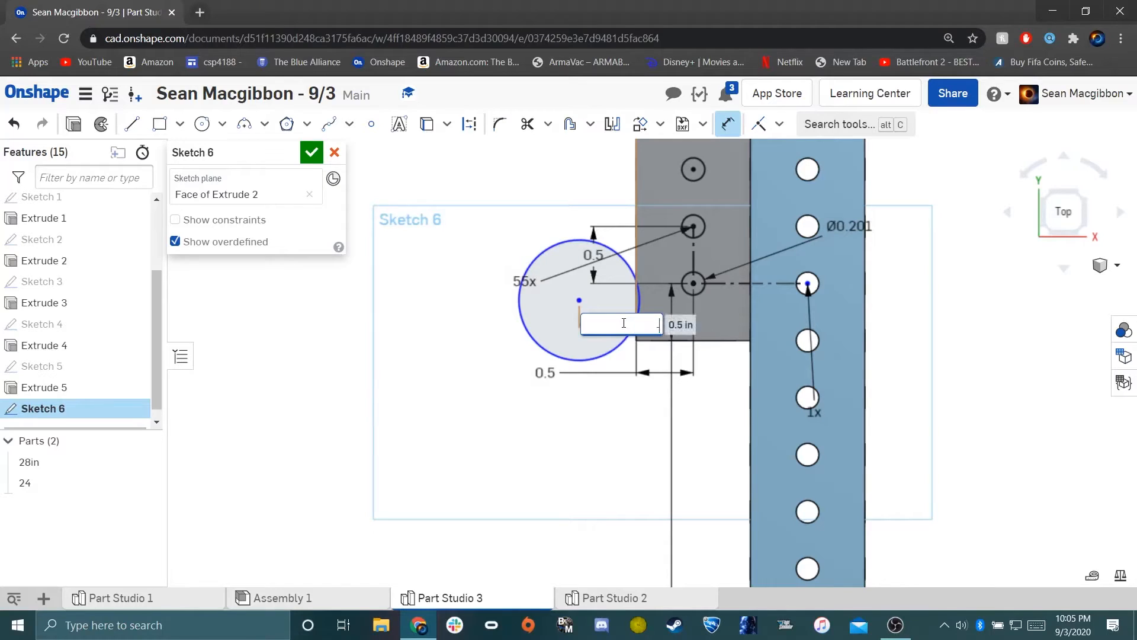
{"action": "key", "text": "Return"}
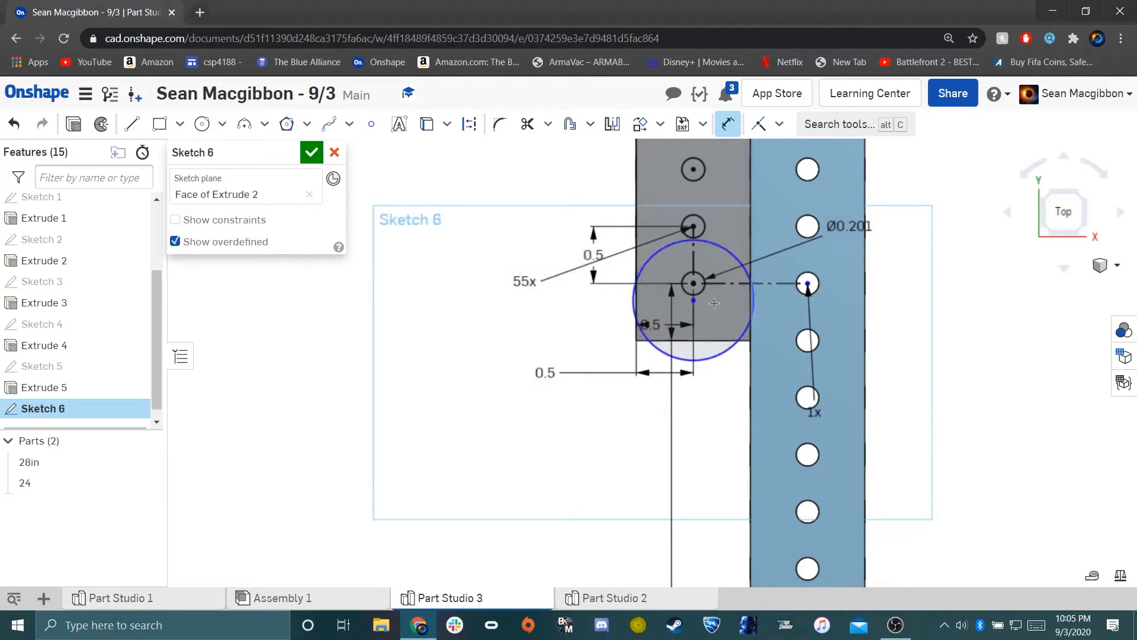
Undo the test circle and its dimension.
{"action": "key", "text": "ctrl+z"}
{"action": "key", "text": "ctrl+z"}
{"action": "key", "text": "ctrl+z"}
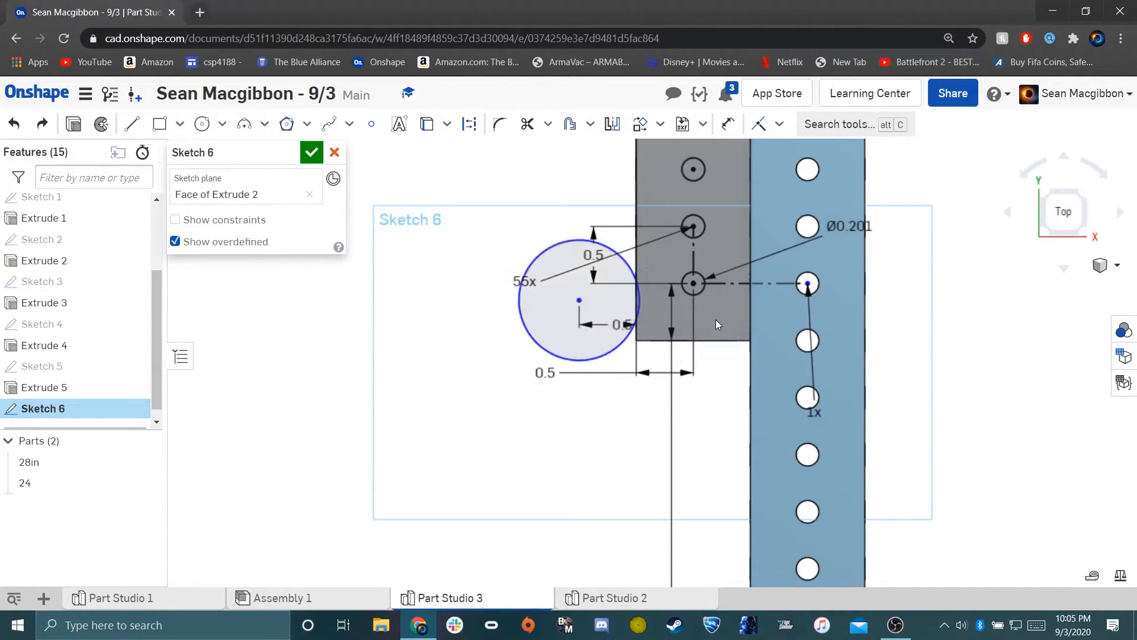
{"action": "key", "text": "ctrl+z"}
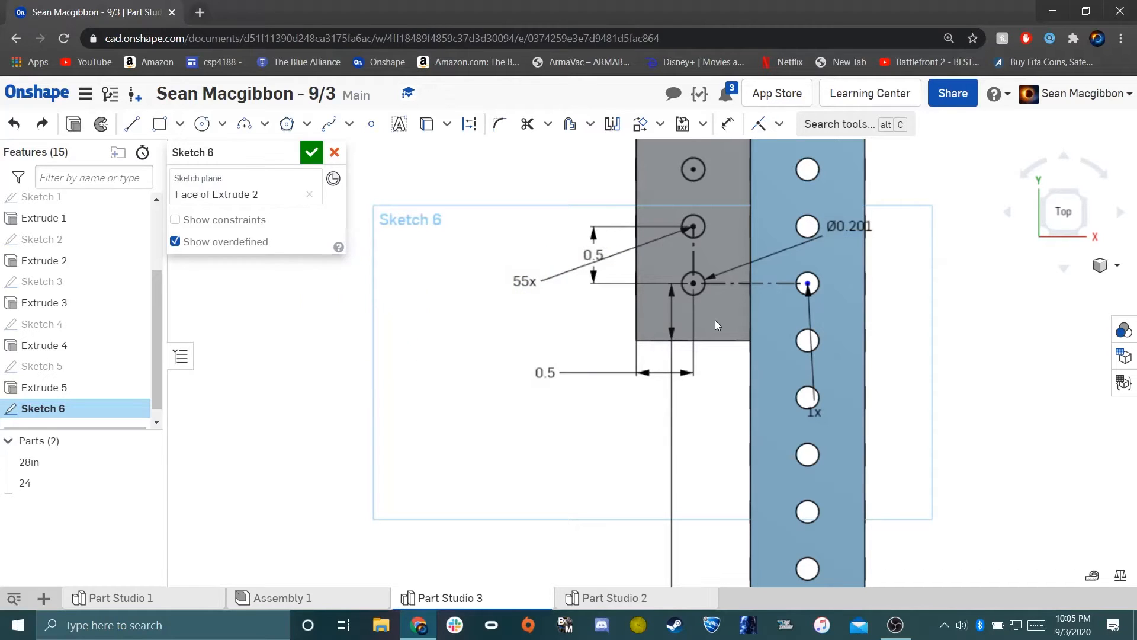
Move the hole pattern's 55x count label clear of the bar and set the pattern count to 47.
{"action": "left_click", "coordinate": [693, 284]}
{"action": "left_click_drag", "start_coordinate": [524, 284], "coordinate": [454, 306]}
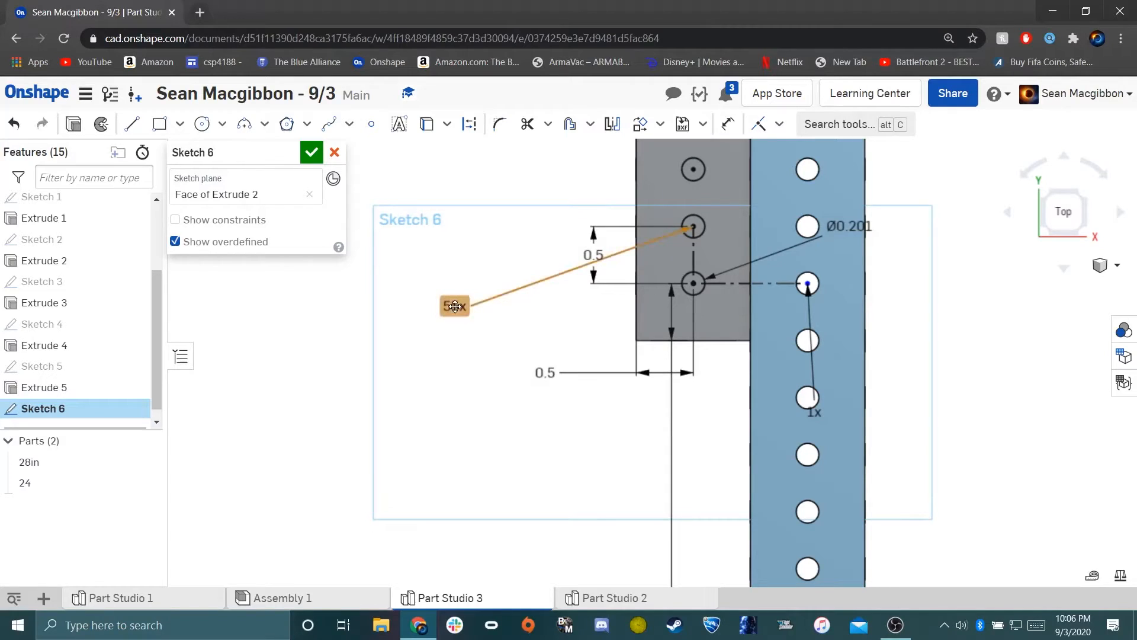
{"action": "double_click", "coordinate": [455, 306]}
{"action": "type", "text": "47"}
{"action": "key", "text": "Return"}
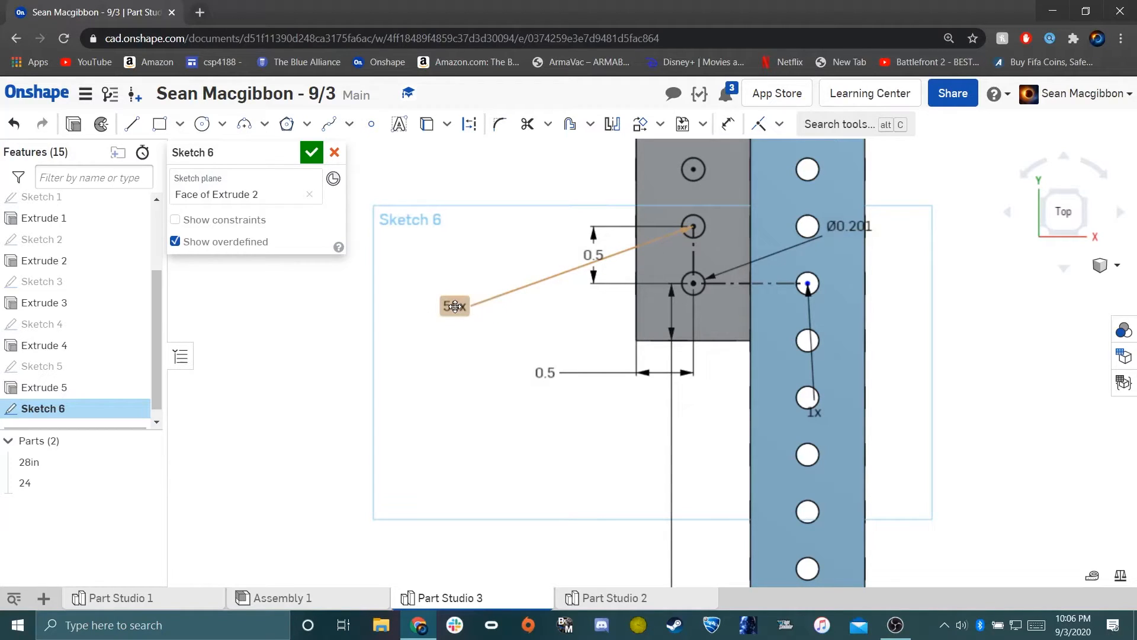
Extrude the Sketch 6 hole faces as a Through all Remove cut in part 24.
{"action": "scroll", "coordinate": [601, 296], "scroll_direction": "up", "scroll_amount": 2}
{"action": "scroll", "coordinate": [601, 296], "scroll_direction": "down", "scroll_amount": 10}
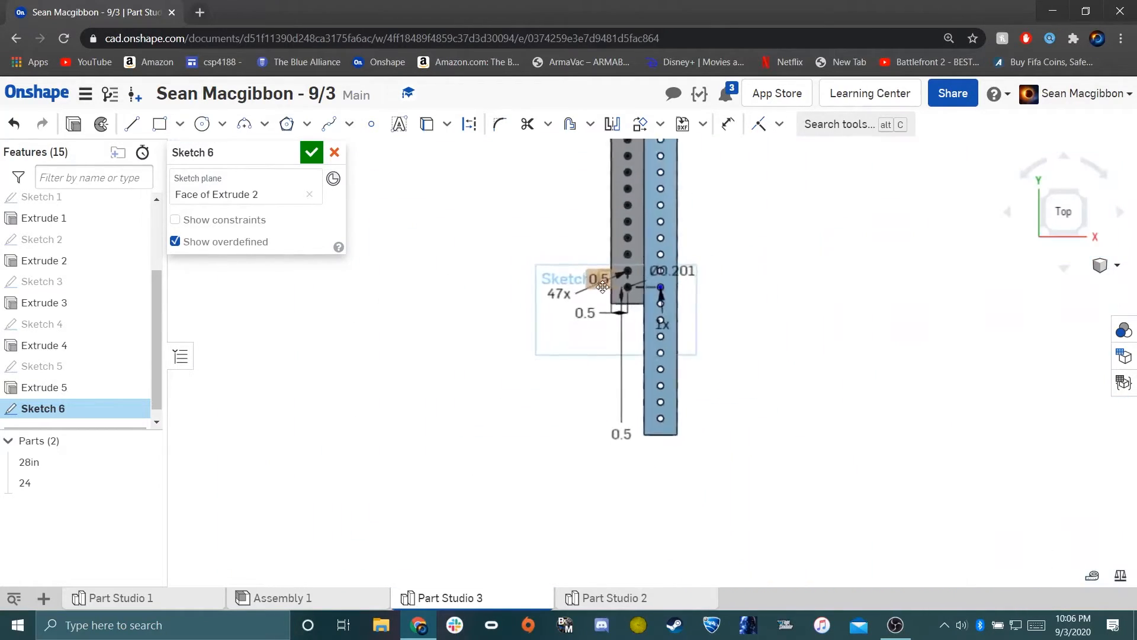
{"action": "scroll", "coordinate": [618, 337], "scroll_direction": "up", "scroll_amount": 6}
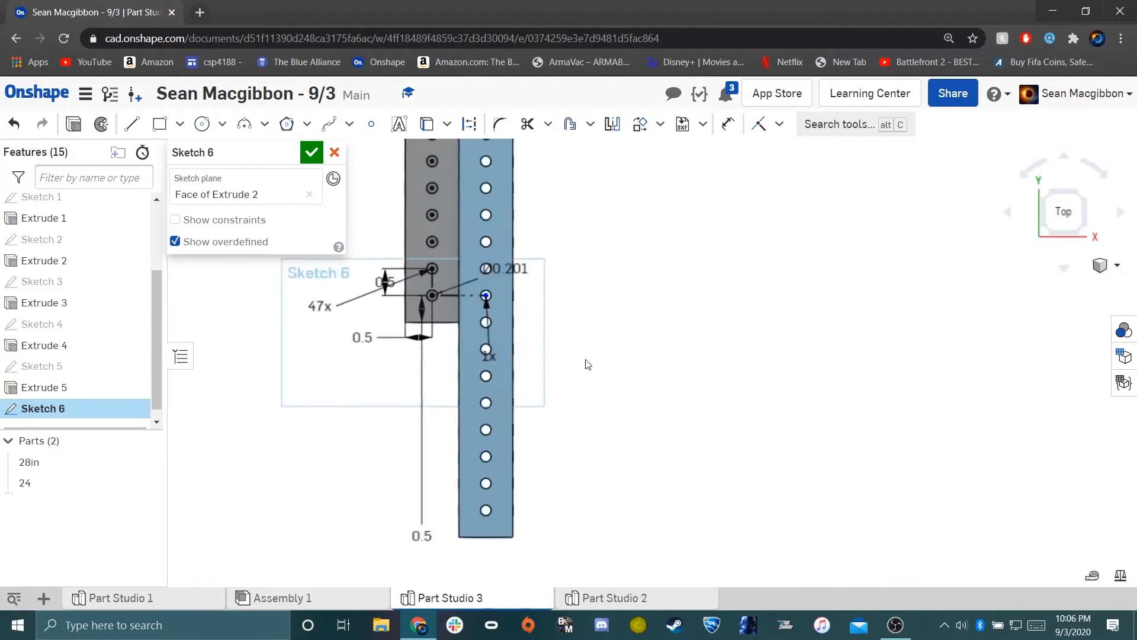
{"action": "middle_click_drag", "start_coordinate": [470, 281], "coordinate": [520, 286]}
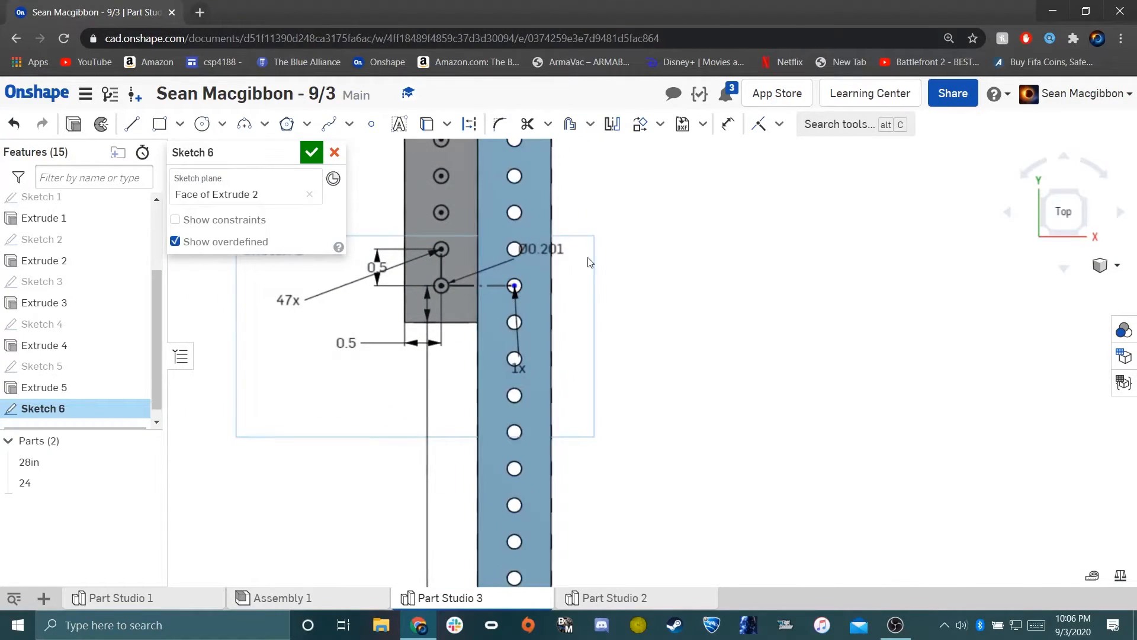
{"action": "scroll", "coordinate": [588, 261], "scroll_direction": "down", "scroll_amount": 7}
{"action": "middle_click_drag", "start_coordinate": [588, 261], "coordinate": [584, 535]}
{"action": "scroll", "coordinate": [570, 395], "scroll_direction": "down", "scroll_amount": 2}
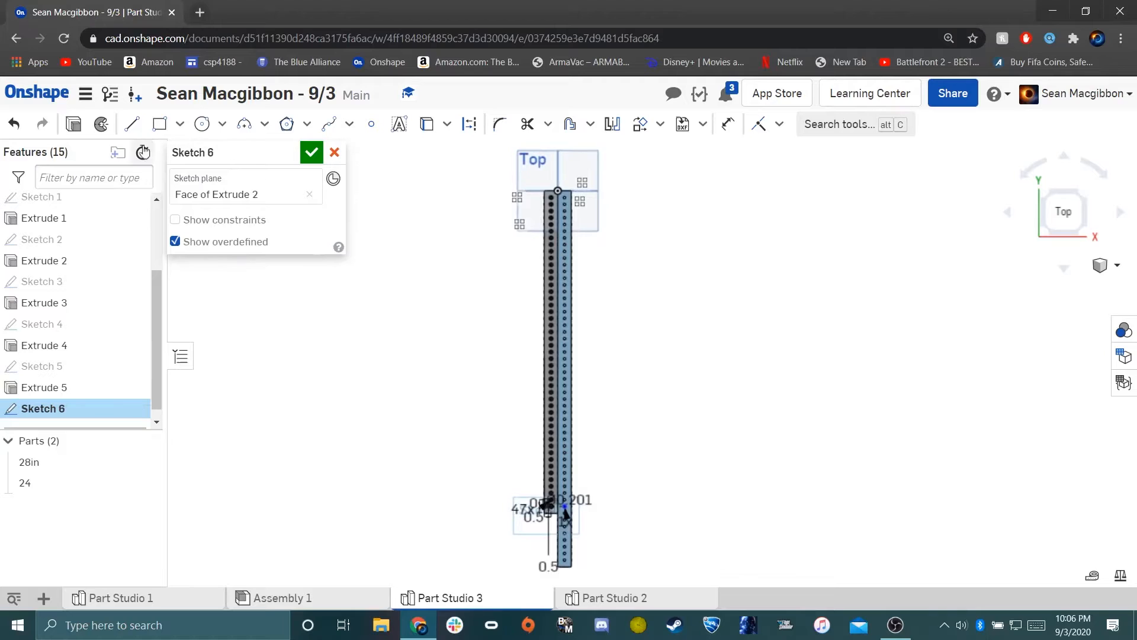
{"action": "left_click", "coordinate": [75, 127]}
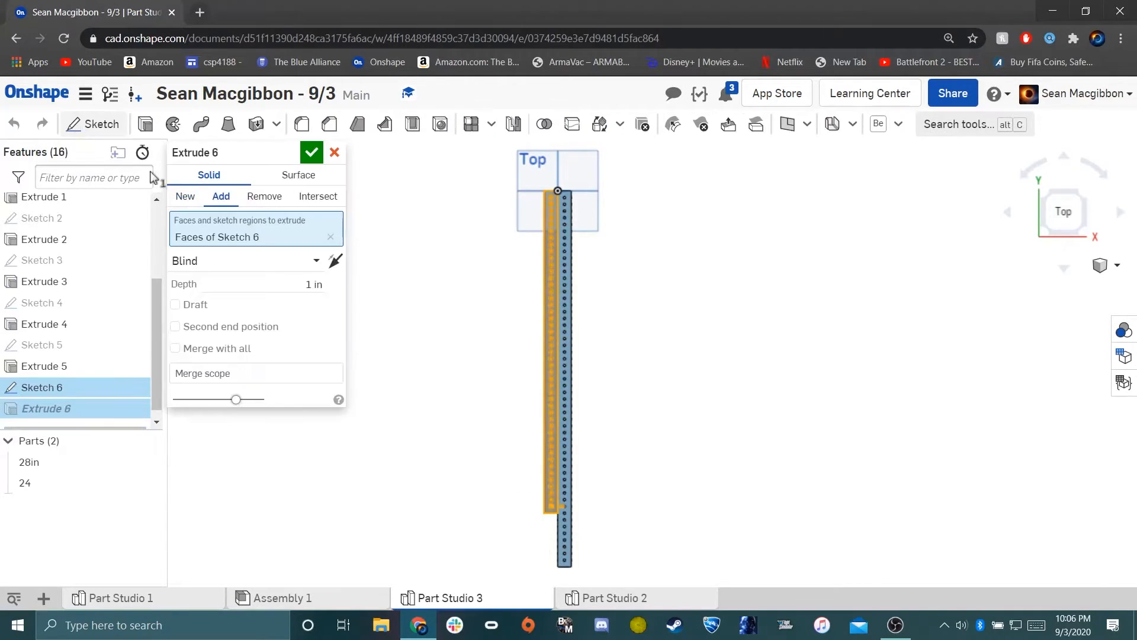
{"action": "left_click", "coordinate": [286, 259]}
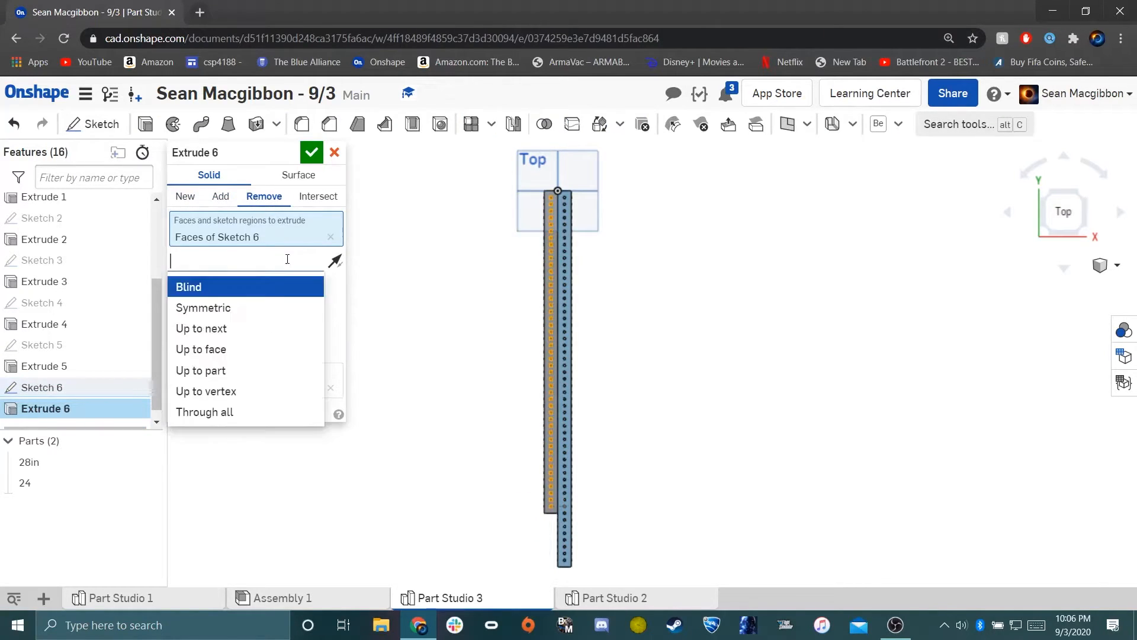
{"action": "left_click", "coordinate": [249, 413]}
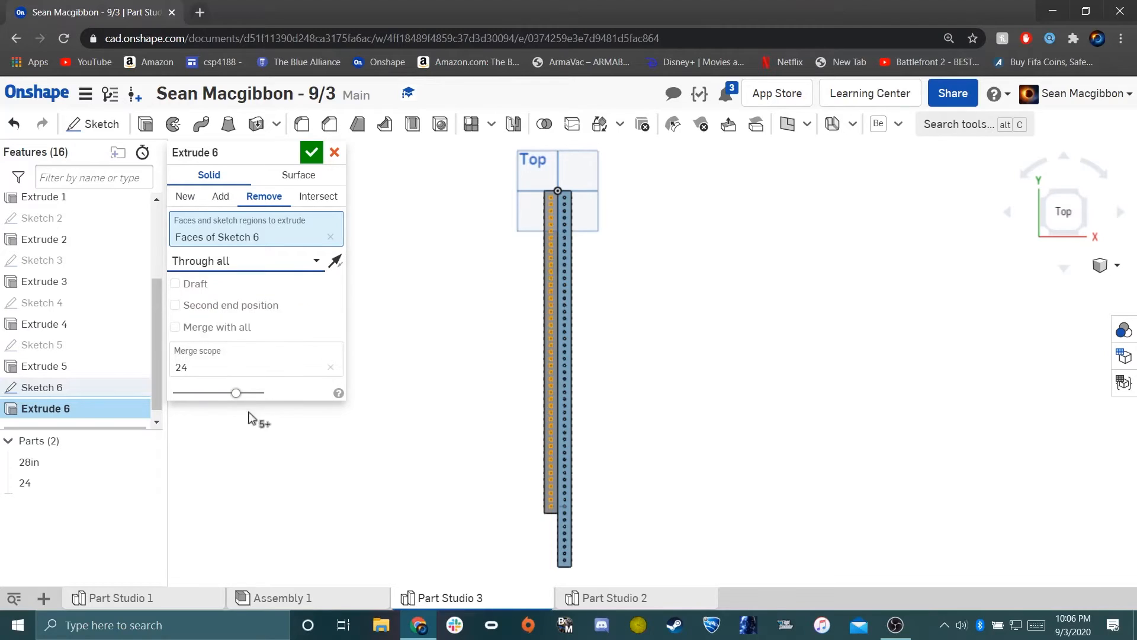
{"action": "left_click", "coordinate": [314, 158]}
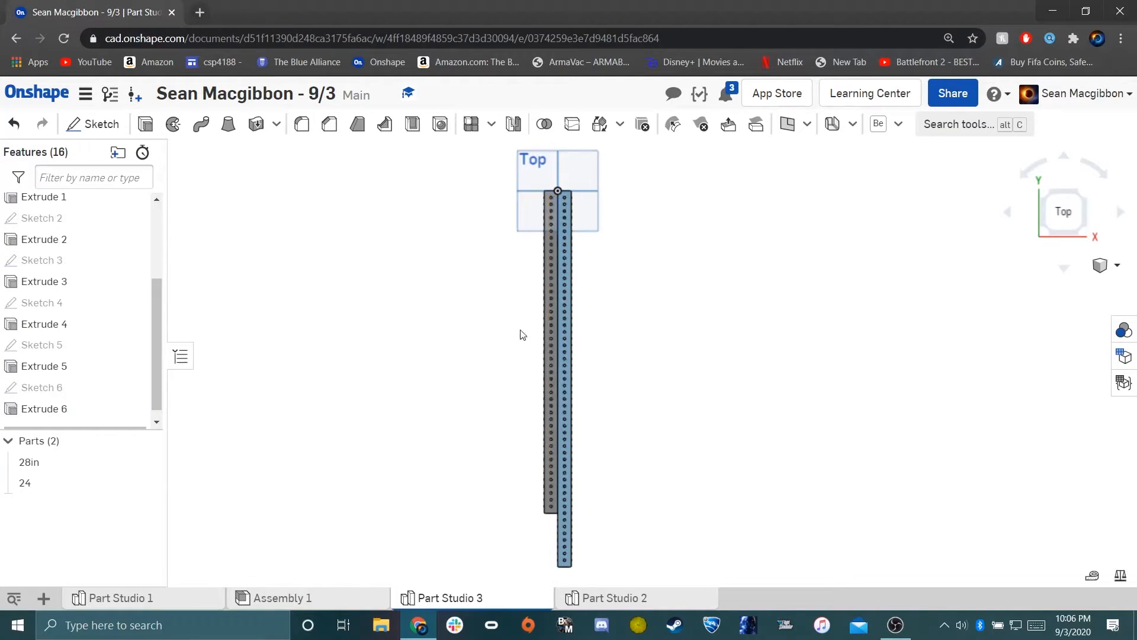
Create a new assembly in the document for the drilled bars.
{"action": "scroll", "coordinate": [617, 363], "scroll_direction": "down", "scroll_amount": 3}
{"action": "right_click_drag", "start_coordinate": [464, 389], "coordinate": [562, 347]}
{"action": "scroll", "coordinate": [540, 346], "scroll_direction": "up", "scroll_amount": 4}
{"action": "right_click_drag", "start_coordinate": [608, 311], "coordinate": [465, 382]}
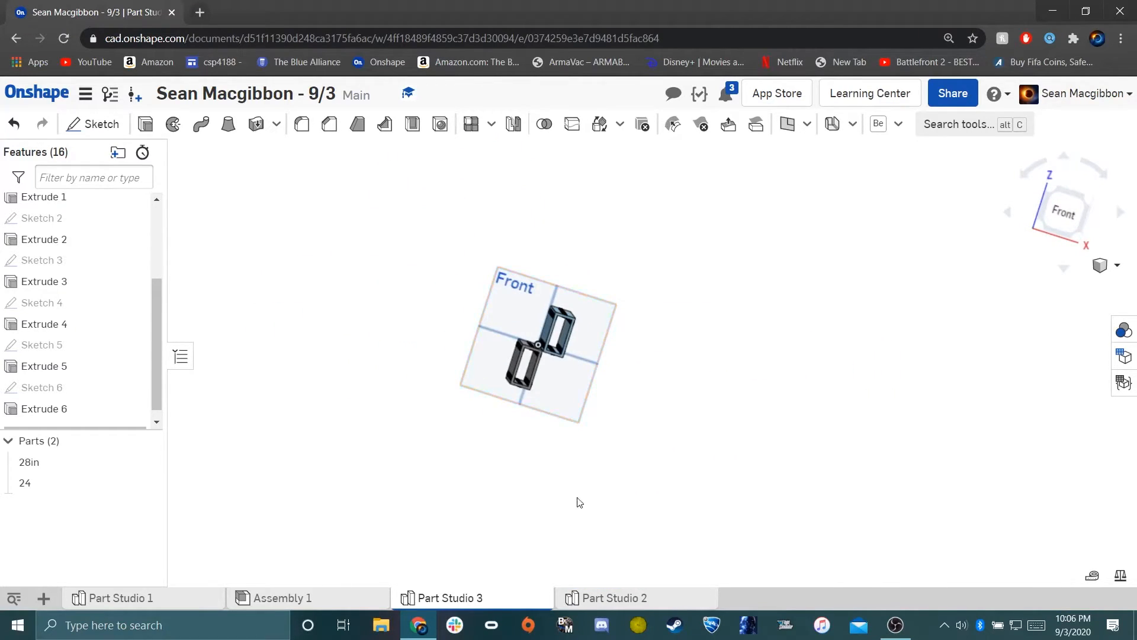
{"action": "left_click", "coordinate": [45, 598]}
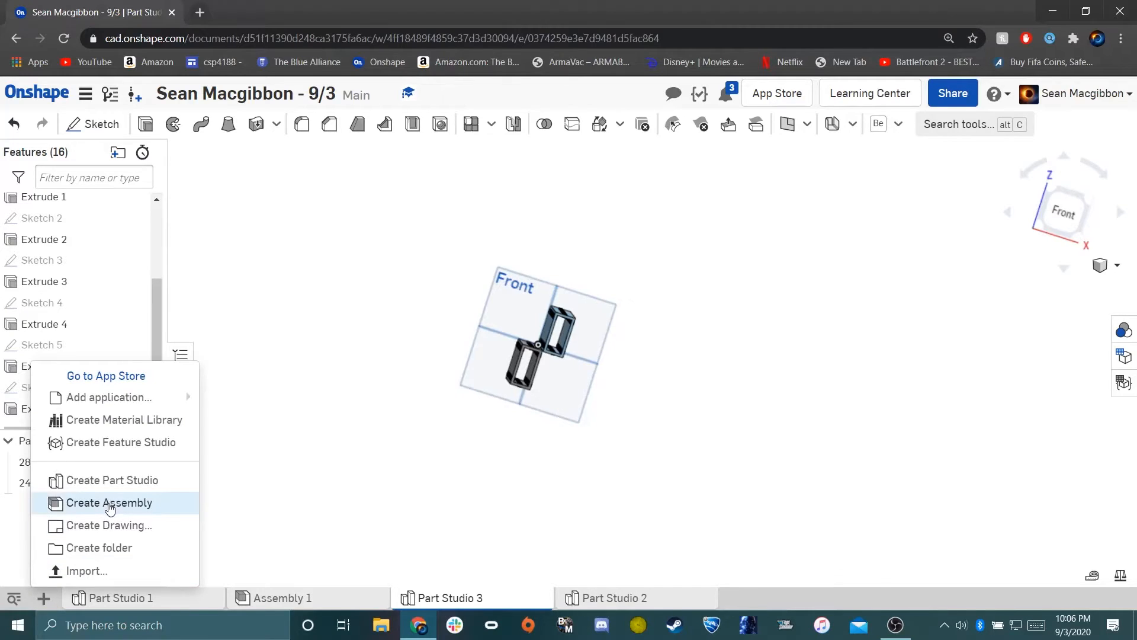
{"action": "left_click", "coordinate": [110, 504]}
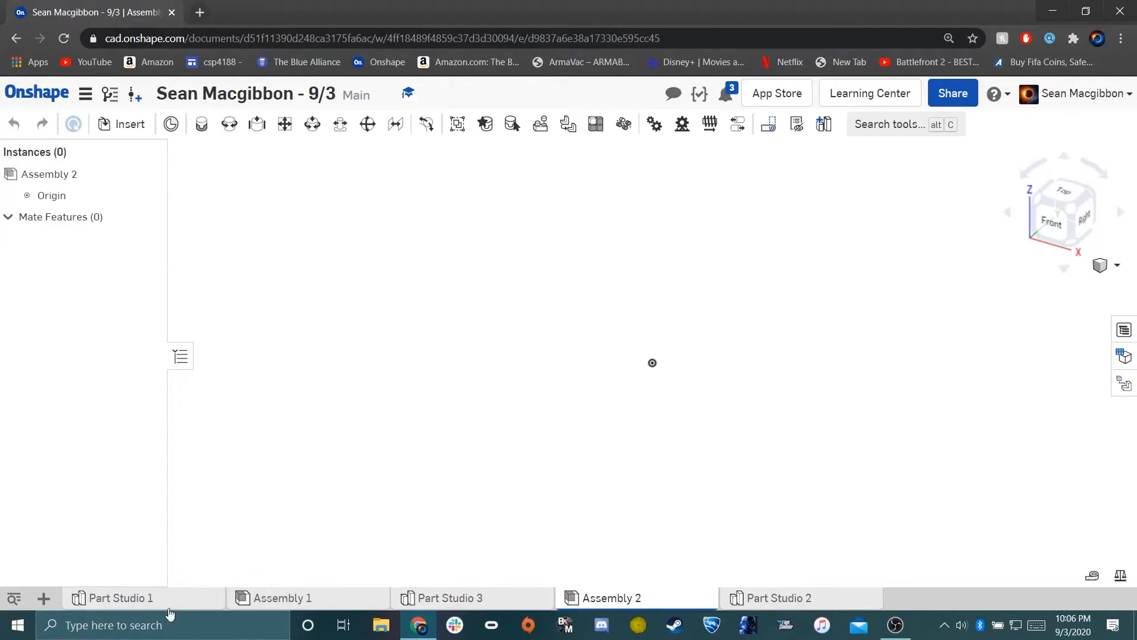
Insert two copies of part 24 from Part Studio 3 into the assembly, spaced well apart and viewed from the top.
{"action": "mouse_move", "coordinate": [276, 602]}
{"action": "left_click", "coordinate": [45, 597]}
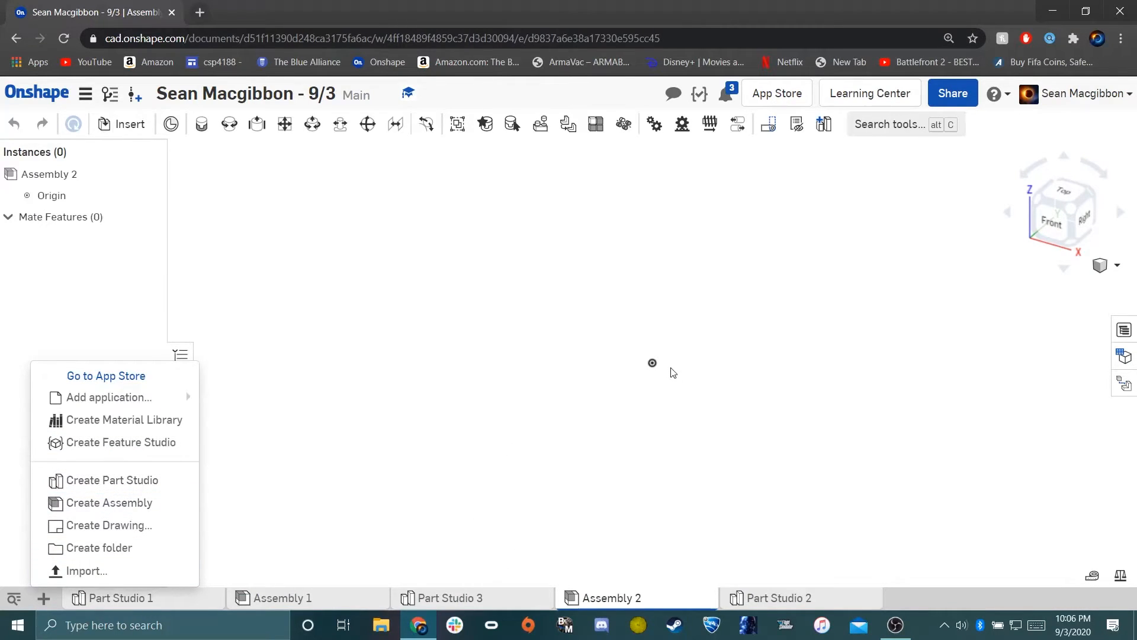
{"action": "left_click", "coordinate": [45, 599]}
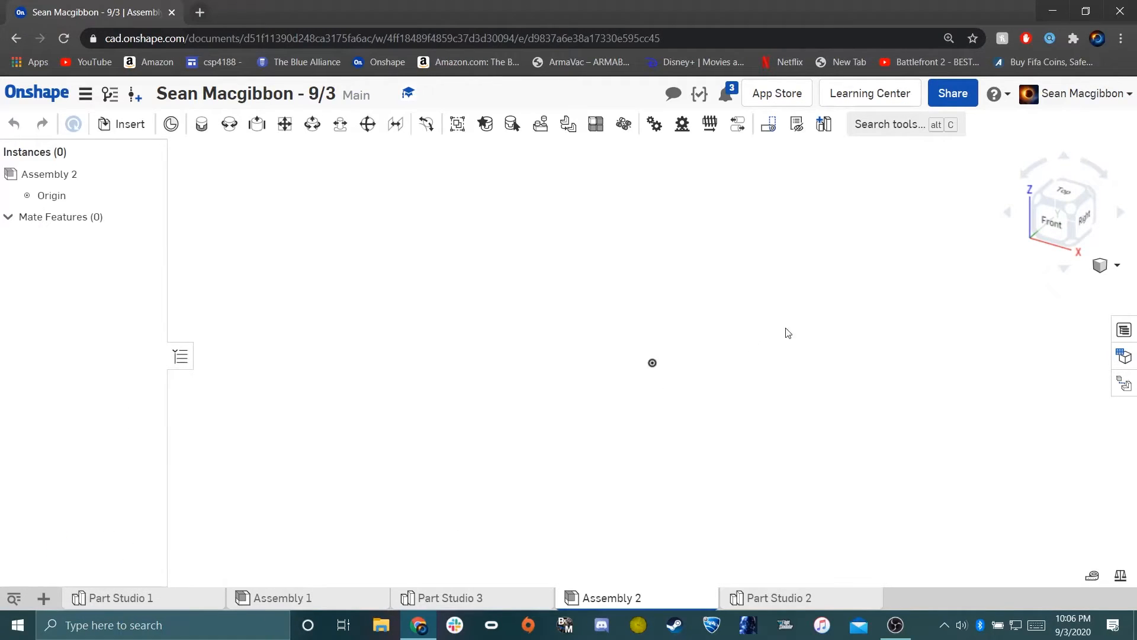
{"action": "left_click", "coordinate": [1073, 191]}
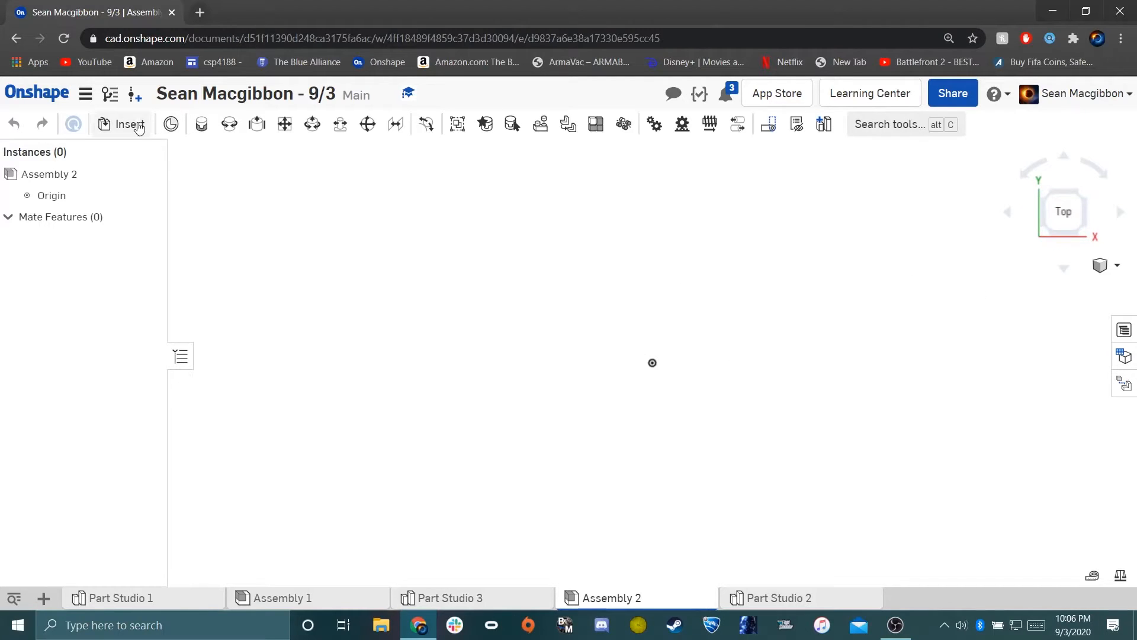
{"action": "left_click", "coordinate": [118, 124]}
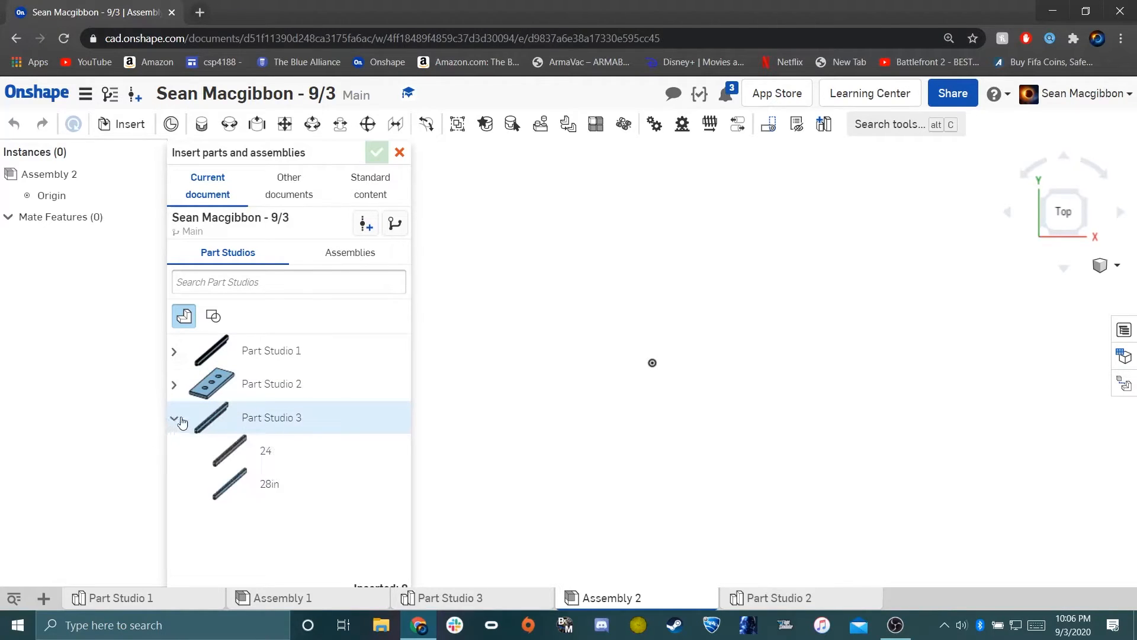
{"action": "left_click", "coordinate": [270, 449]}
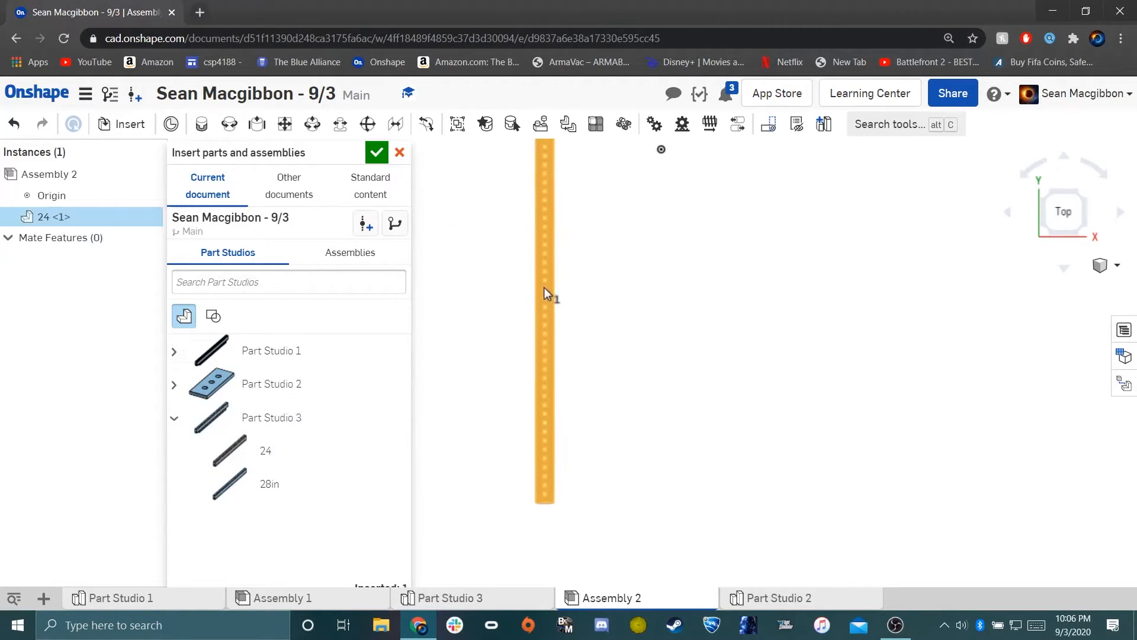
{"action": "left_click", "coordinate": [542, 289]}
{"action": "left_click", "coordinate": [373, 441]}
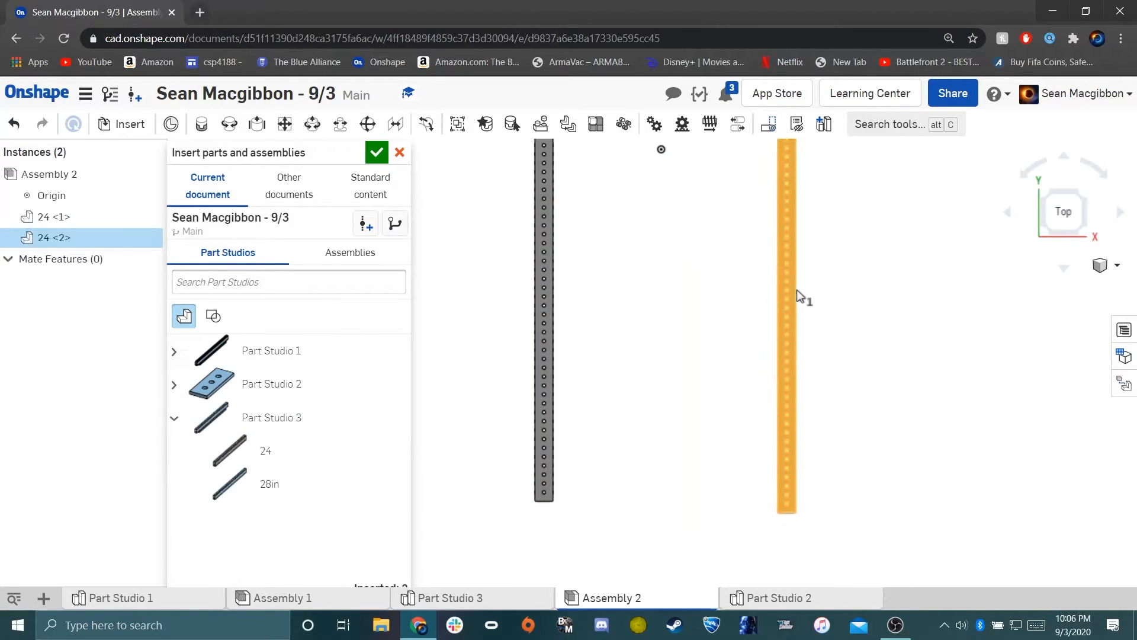
{"action": "left_click", "coordinate": [873, 299]}
Insert two copies of part 28in between the two grey bars and finish inserting parts.
{"action": "left_click", "coordinate": [290, 492]}
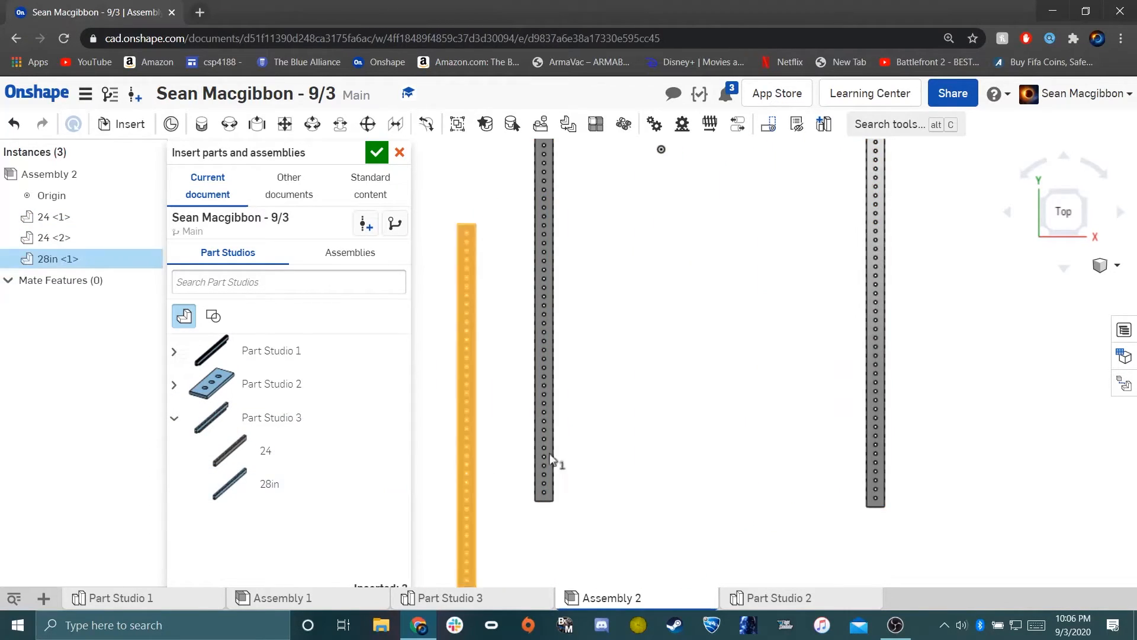
{"action": "left_click", "coordinate": [661, 371]}
{"action": "left_click", "coordinate": [276, 497]}
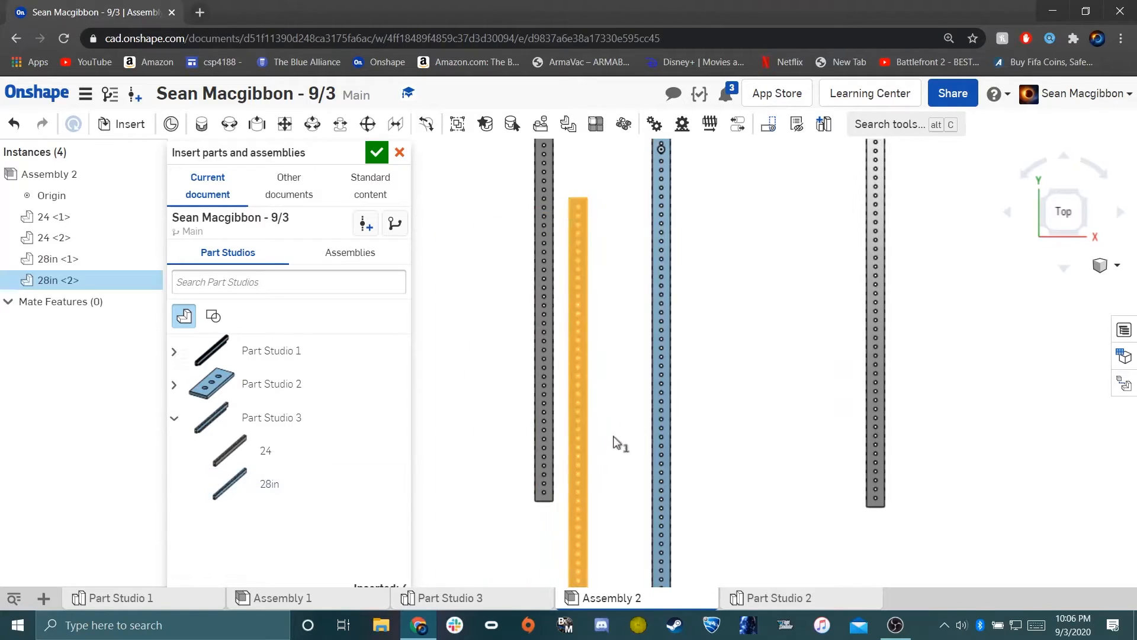
{"action": "left_click", "coordinate": [723, 376]}
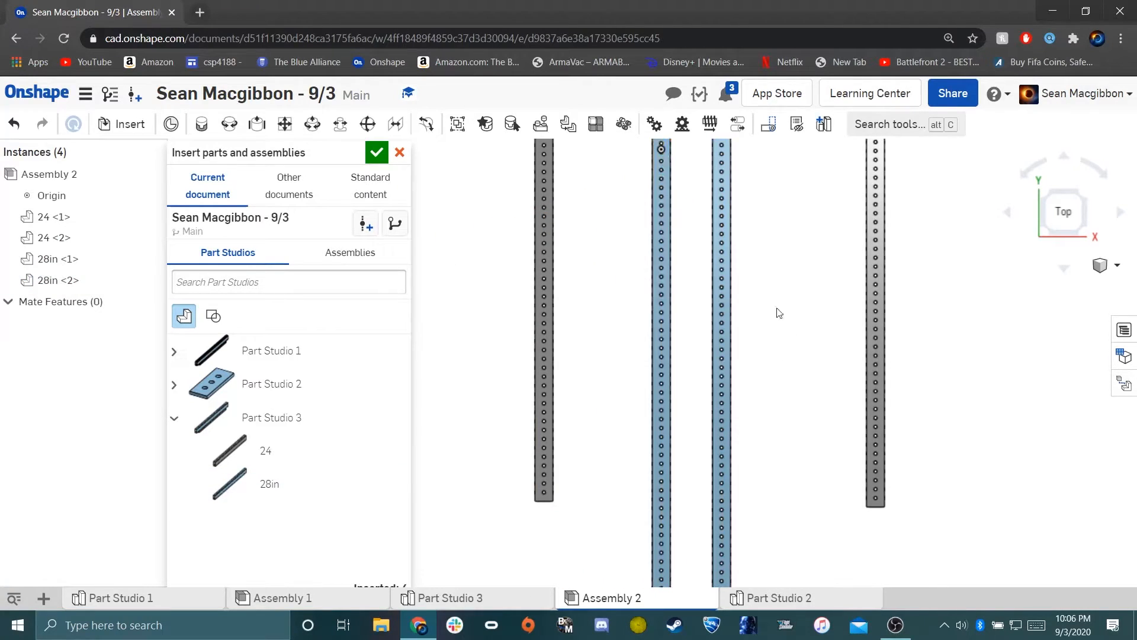
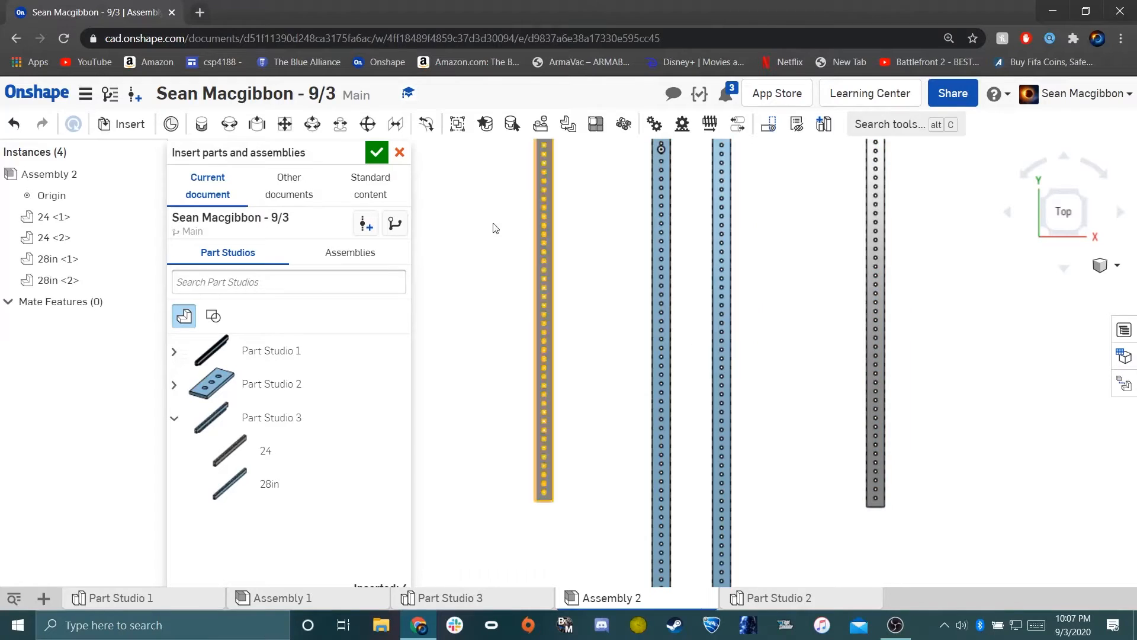
{"action": "left_click", "coordinate": [377, 153]}
Move the two blue 28in bars farther apart, keeping both between the grey bars and roughly level with their ends.
{"action": "middle_click_drag", "start_coordinate": [711, 216], "coordinate": [641, 352]}
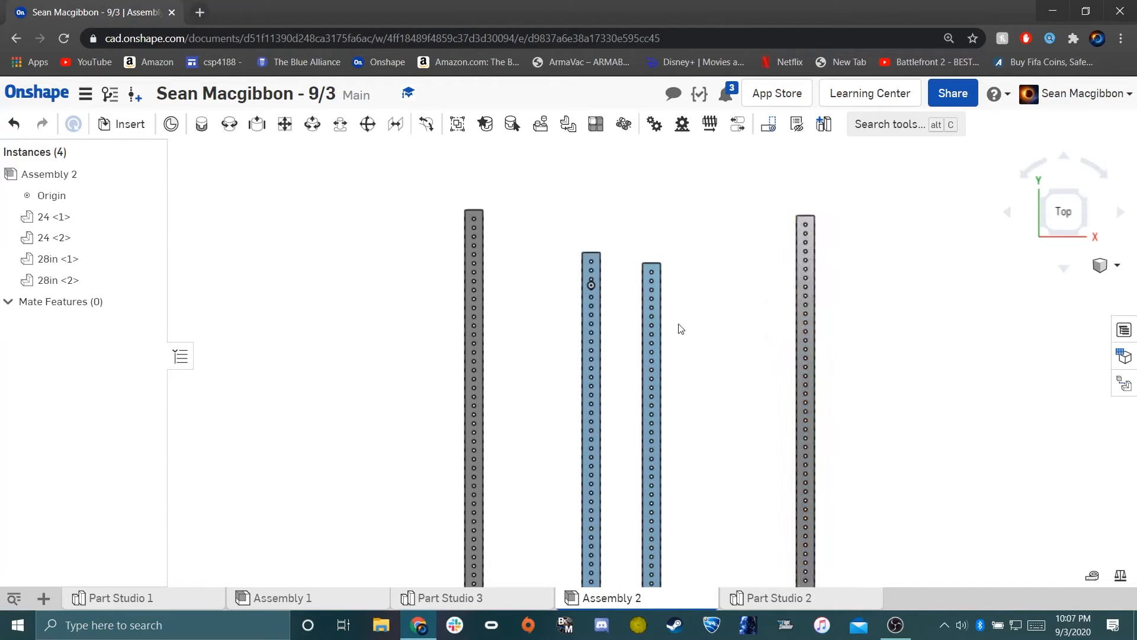
{"action": "left_click_drag", "start_coordinate": [656, 334], "coordinate": [711, 293]}
{"action": "left_click", "coordinate": [590, 317]}
{"action": "left_click_drag", "start_coordinate": [589, 318], "coordinate": [561, 289]}
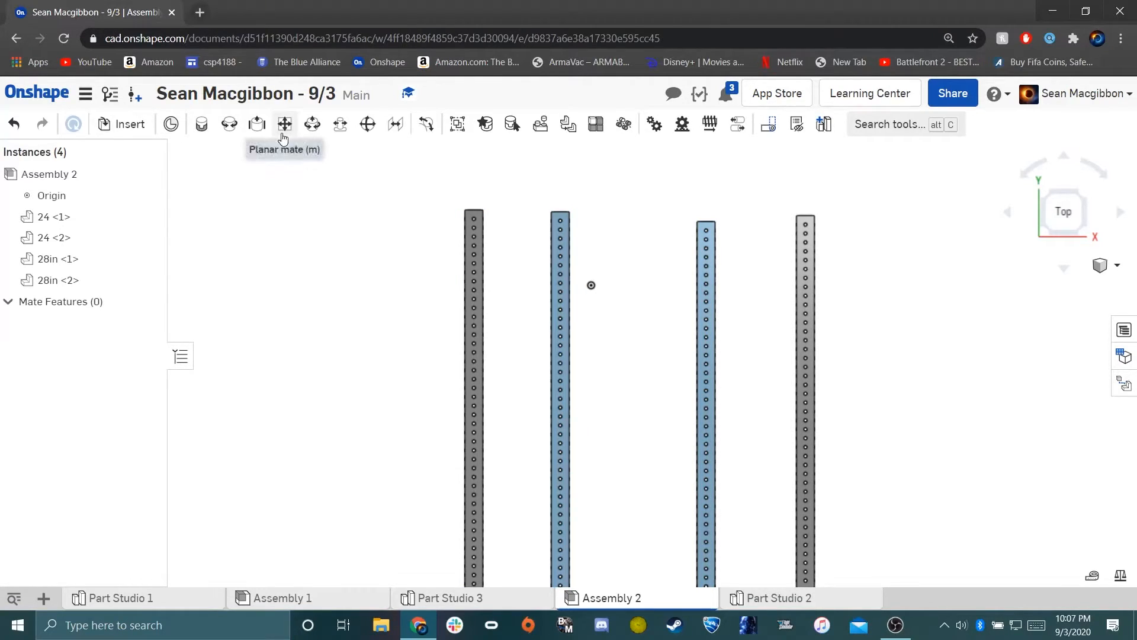
{"action": "key", "text": "f"}
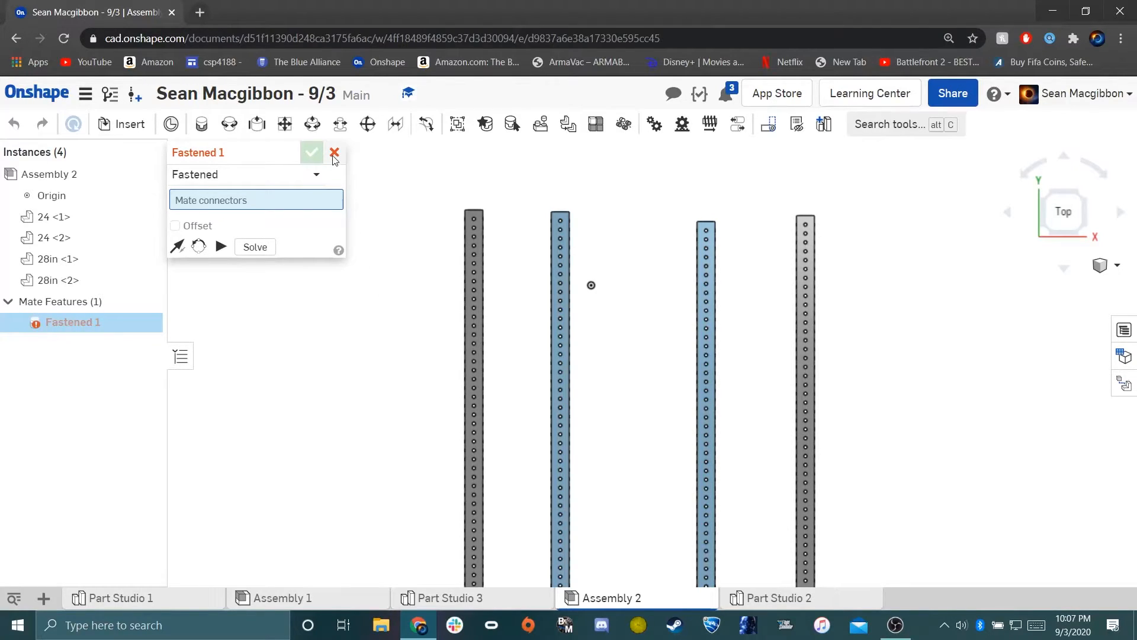
{"action": "left_click", "coordinate": [334, 154]}
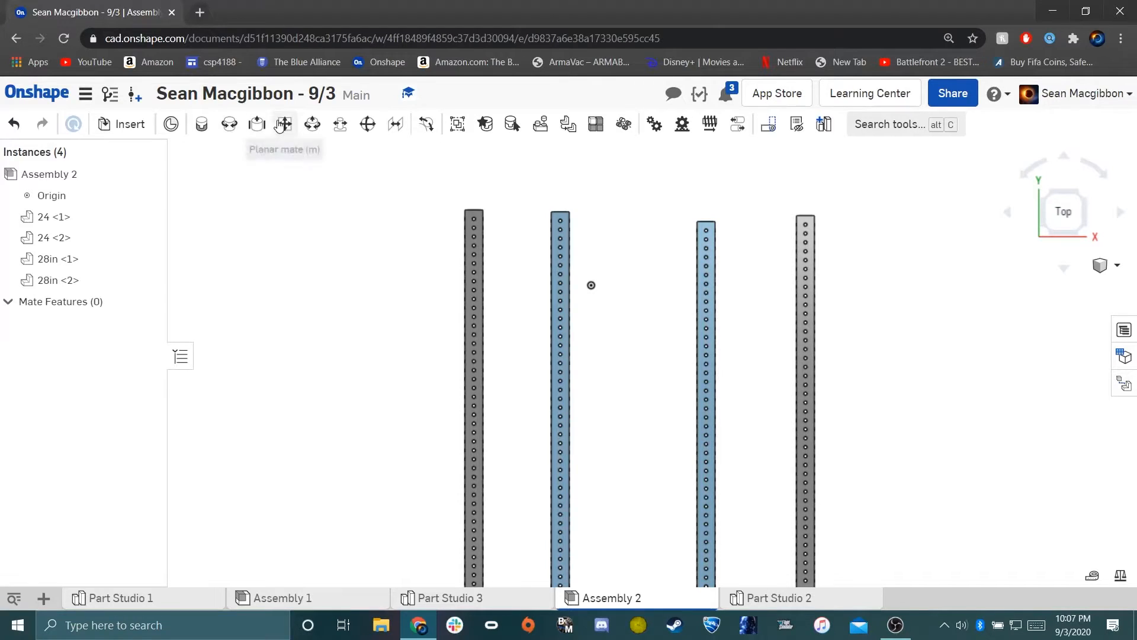
{"action": "key", "text": "f"}
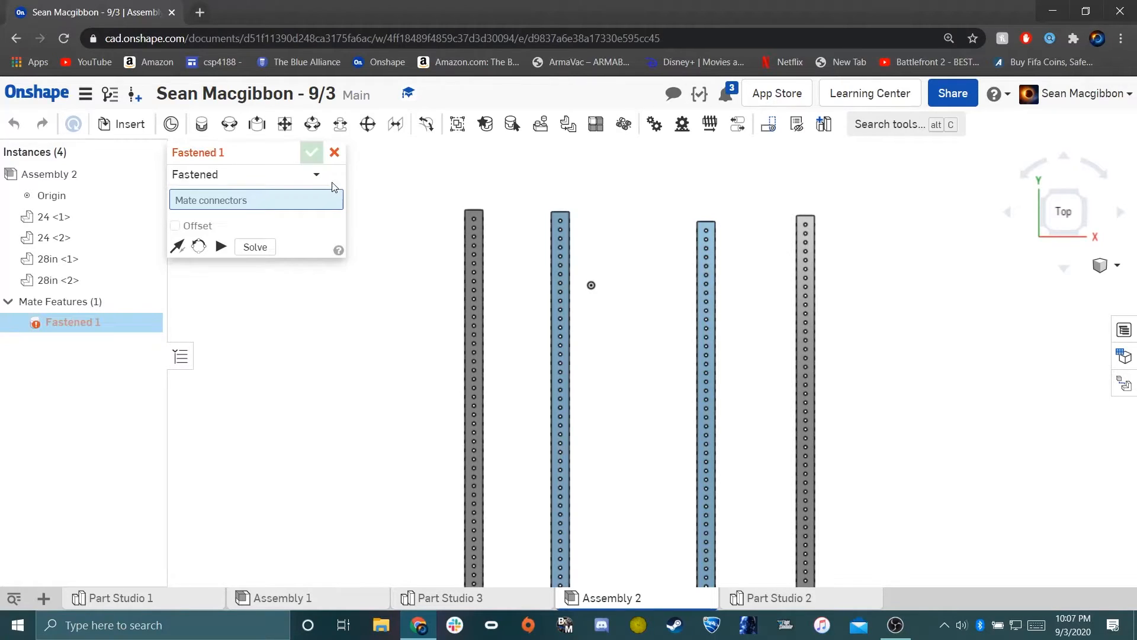
{"action": "left_click", "coordinate": [335, 150]}
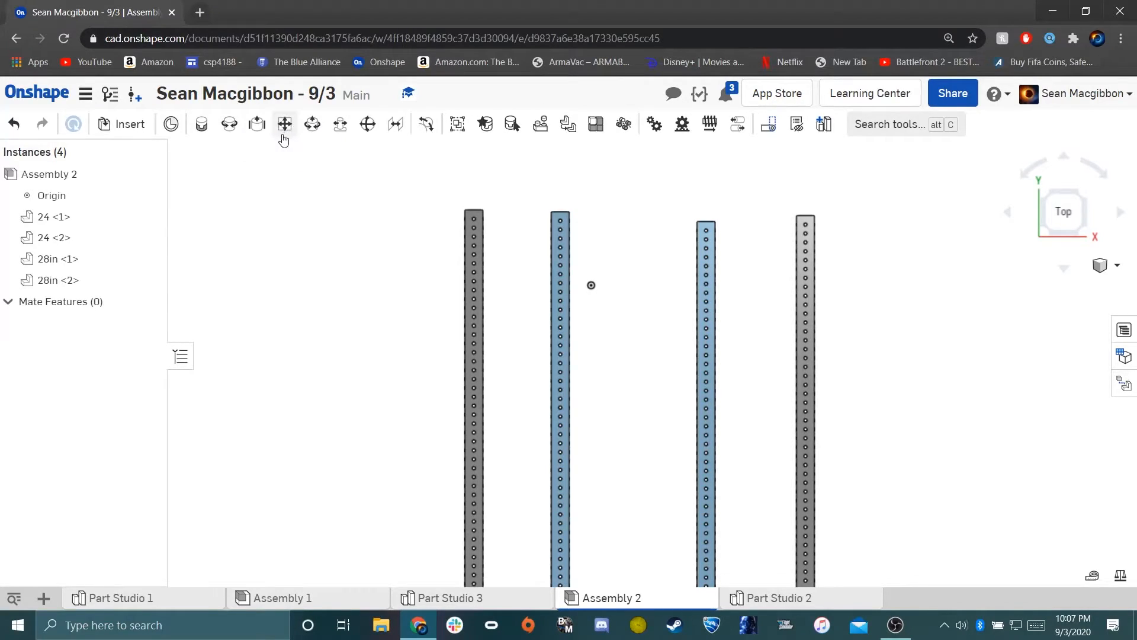
Start a Planar mate with its first mate connector at the outer corner of the end face of 24 <1>.
{"action": "left_click", "coordinate": [285, 129]}
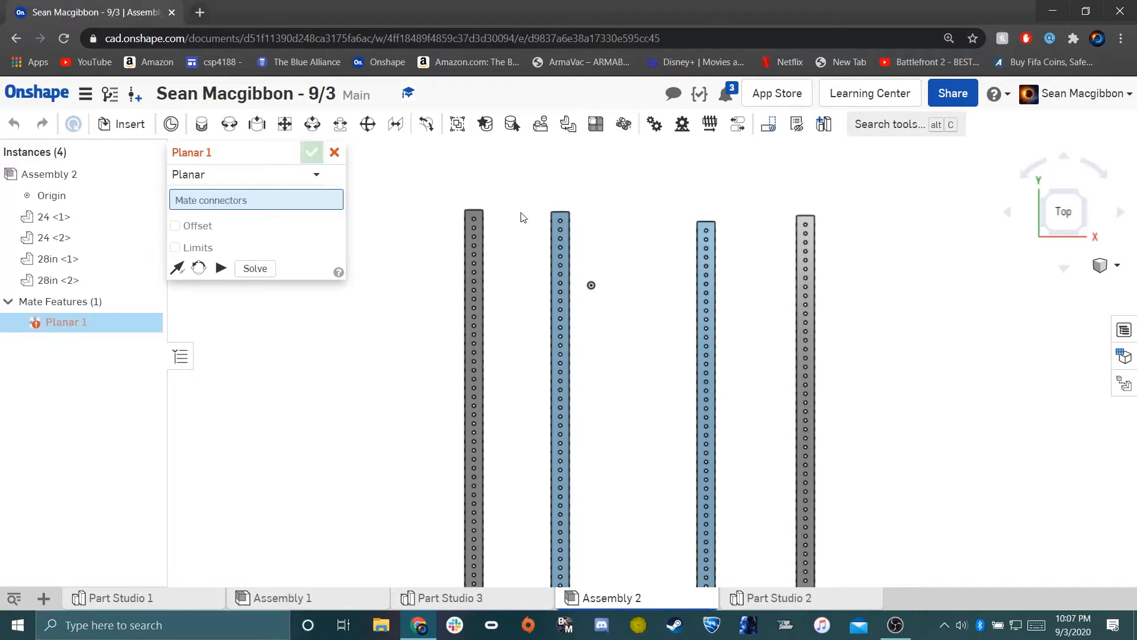
{"action": "middle_click_drag", "start_coordinate": [519, 214], "coordinate": [518, 345]}
{"action": "right_click_drag", "start_coordinate": [518, 345], "coordinate": [500, 359]}
{"action": "scroll", "coordinate": [477, 338], "scroll_direction": "up", "scroll_amount": 5}
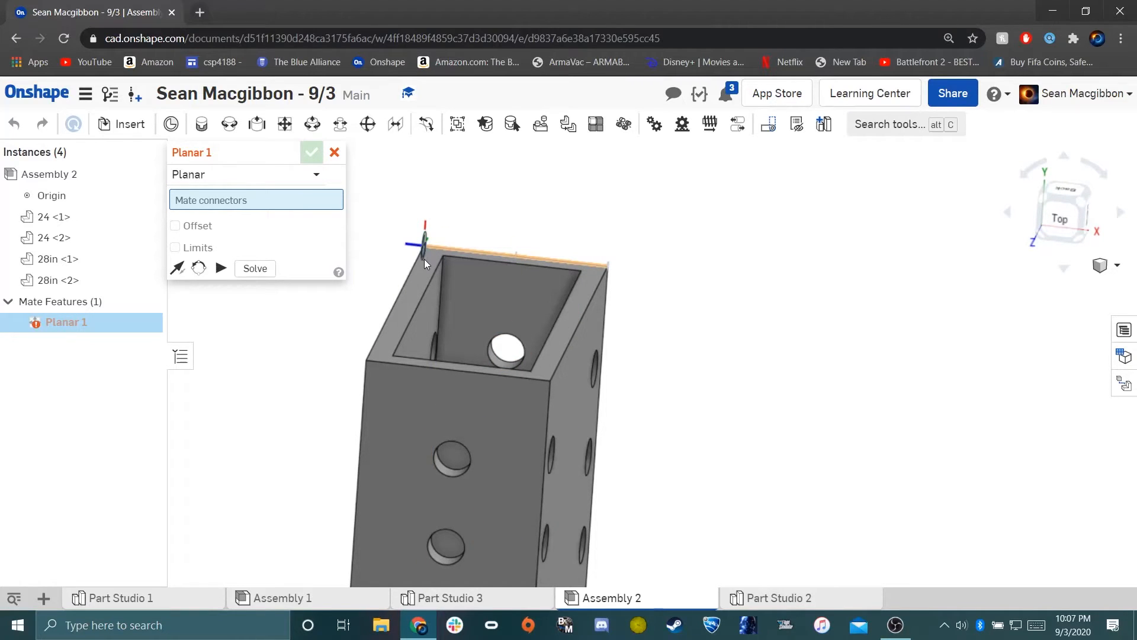
{"action": "scroll", "coordinate": [426, 256], "scroll_direction": "down", "scroll_amount": 5}
{"action": "scroll", "coordinate": [582, 282], "scroll_direction": "up", "scroll_amount": 5}
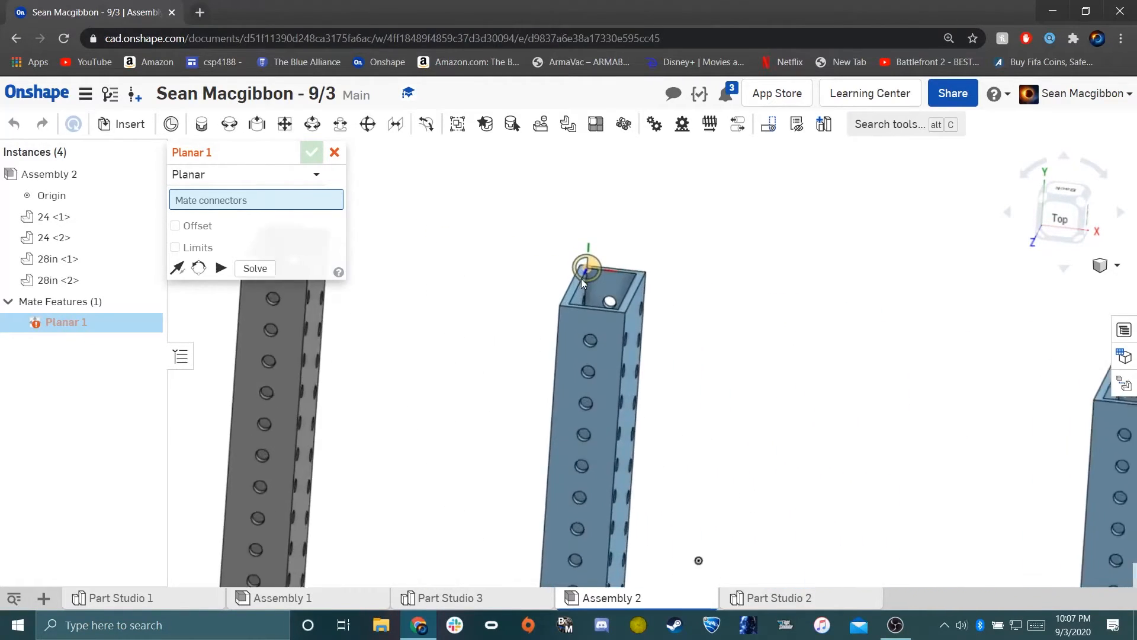
{"action": "scroll", "coordinate": [582, 282], "scroll_direction": "up", "scroll_amount": 5}
{"action": "scroll", "coordinate": [539, 267], "scroll_direction": "down", "scroll_amount": 5}
{"action": "middle_click_drag", "start_coordinate": [540, 266], "coordinate": [727, 316]}
{"action": "mouse_move", "coordinate": [728, 316]}
{"action": "right_mouse_down"}
{"action": "mouse_move", "coordinate": [515, 300]}
{"action": "mouse_move", "coordinate": [749, 310]}
{"action": "mouse_move", "coordinate": [733, 320]}
{"action": "right_mouse_up"}
{"action": "scroll", "coordinate": [543, 286], "scroll_direction": "up", "scroll_amount": 3}
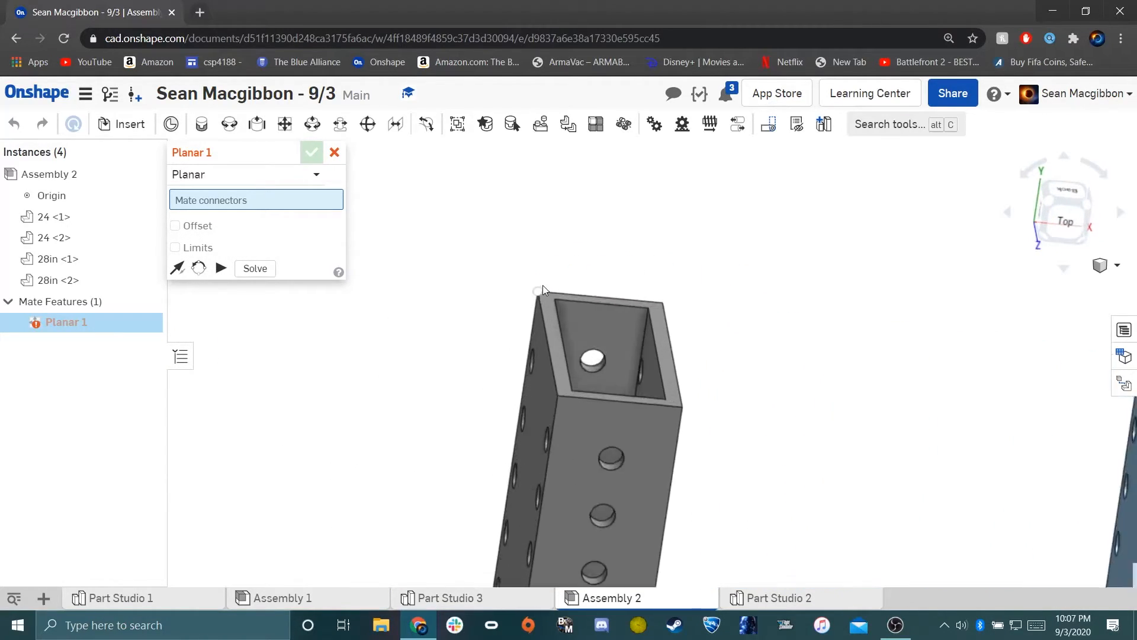
{"action": "scroll", "coordinate": [542, 286], "scroll_direction": "up", "scroll_amount": 4}
{"action": "right_click_drag", "start_coordinate": [608, 367], "coordinate": [585, 320]}
{"action": "left_click", "coordinate": [520, 320]}
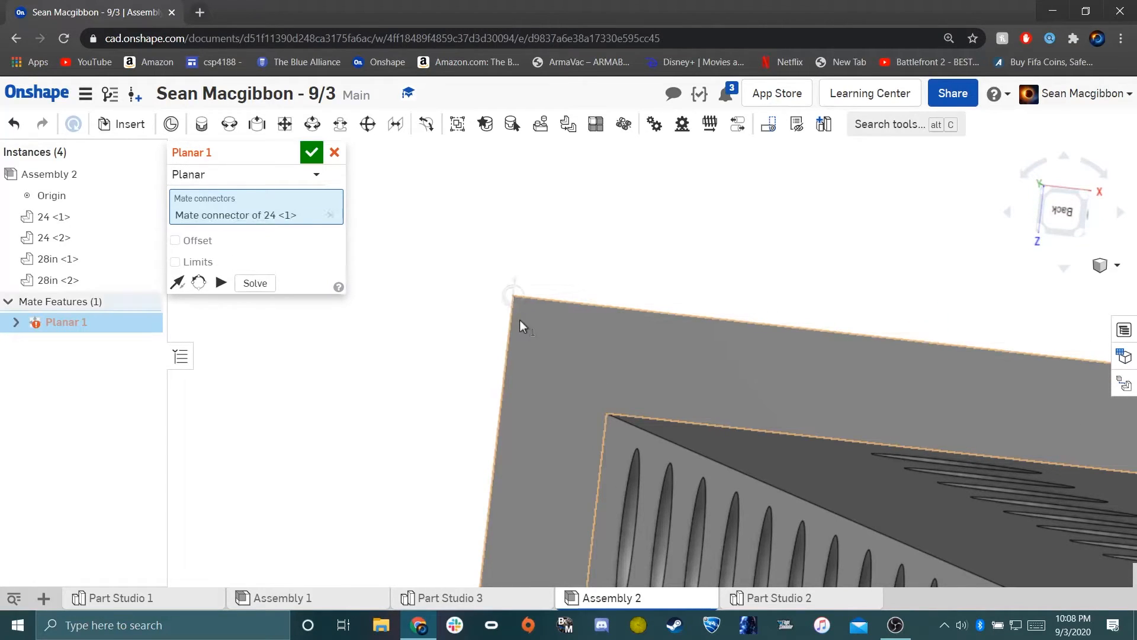
Add the end corner of the outer side face of 28in <1> as the mate's second connector.
{"action": "scroll", "coordinate": [532, 315], "scroll_direction": "down", "scroll_amount": 3}
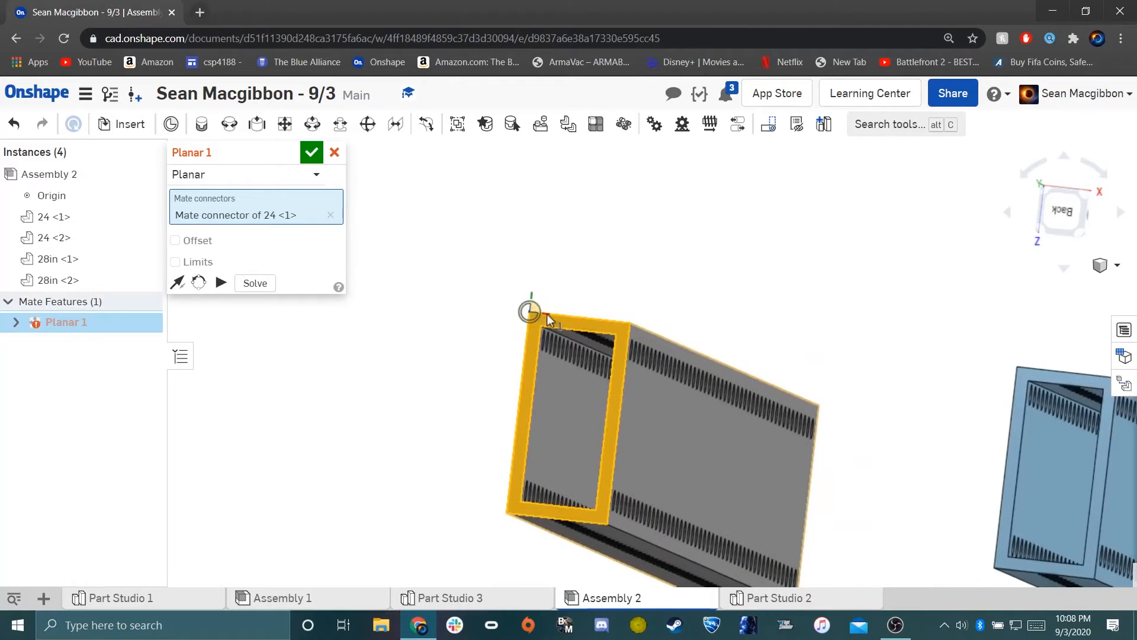
{"action": "right_click_drag", "start_coordinate": [536, 317], "coordinate": [693, 349]}
{"action": "middle_click_drag", "start_coordinate": [1005, 443], "coordinate": [744, 339]}
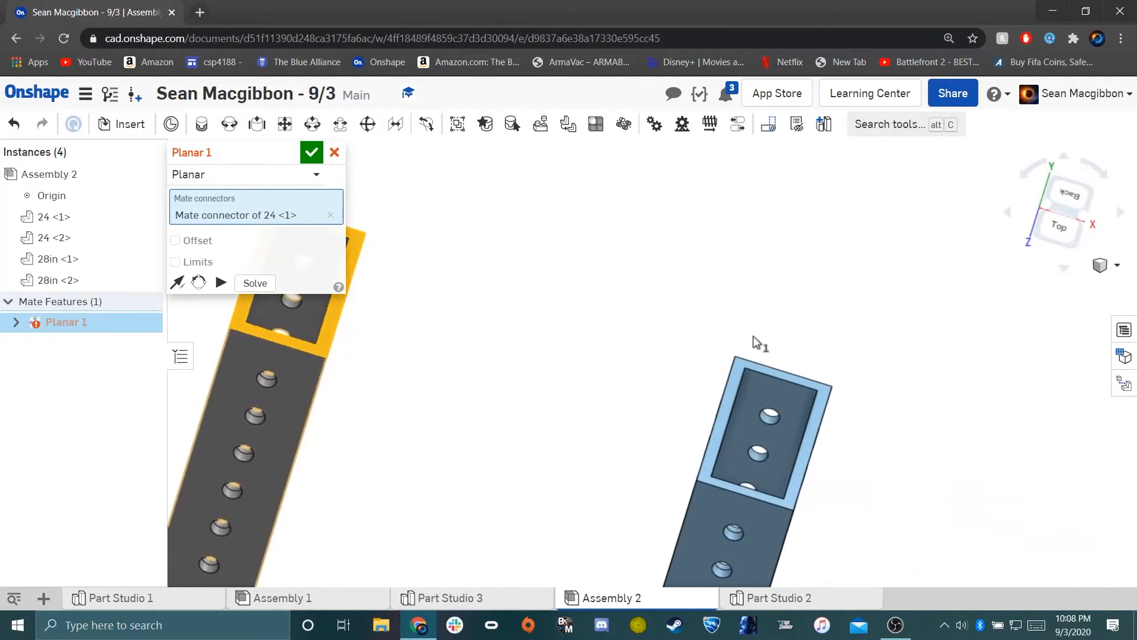
{"action": "right_click_drag", "start_coordinate": [685, 376], "coordinate": [723, 374]}
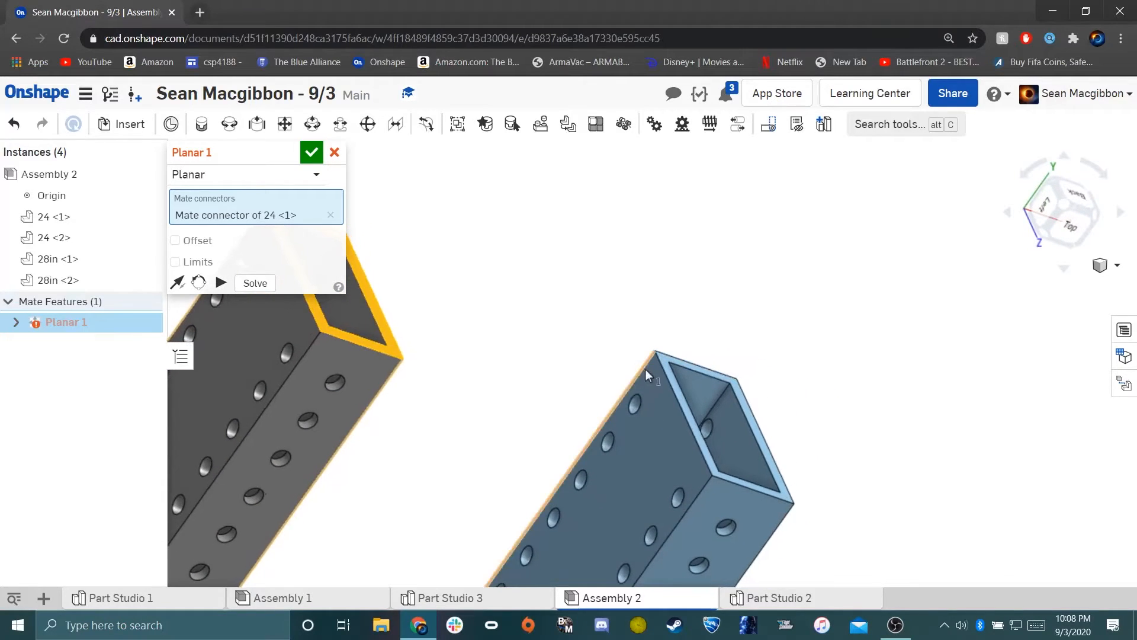
{"action": "scroll", "coordinate": [645, 369], "scroll_direction": "up", "scroll_amount": 5}
{"action": "left_click", "coordinate": [675, 208]}
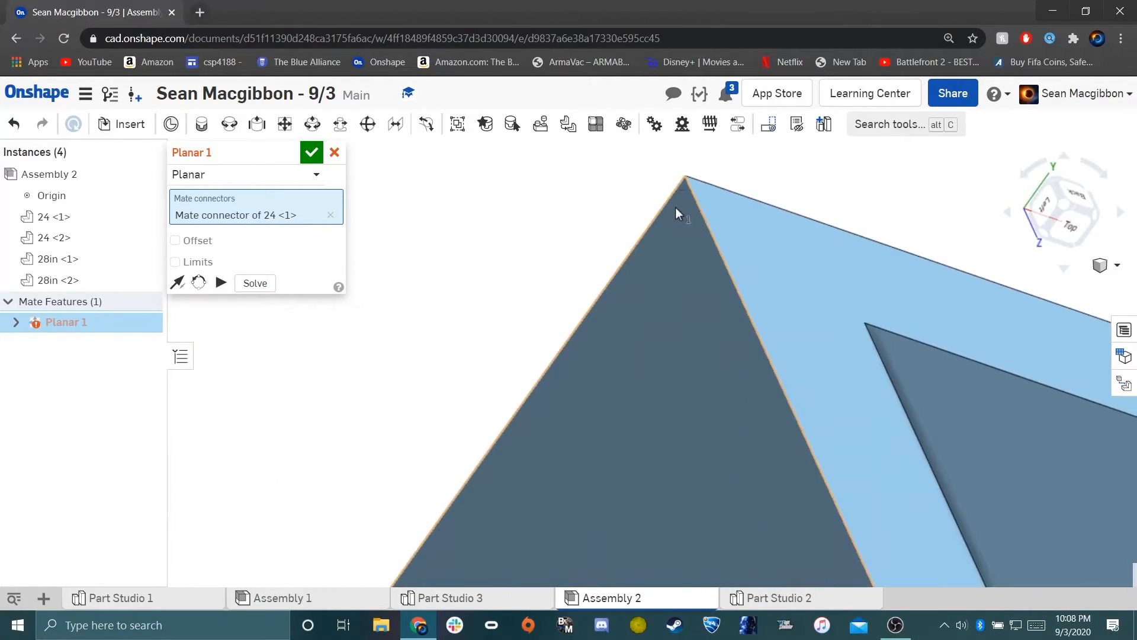
{"action": "scroll", "coordinate": [675, 208], "scroll_direction": "down", "scroll_amount": 6}
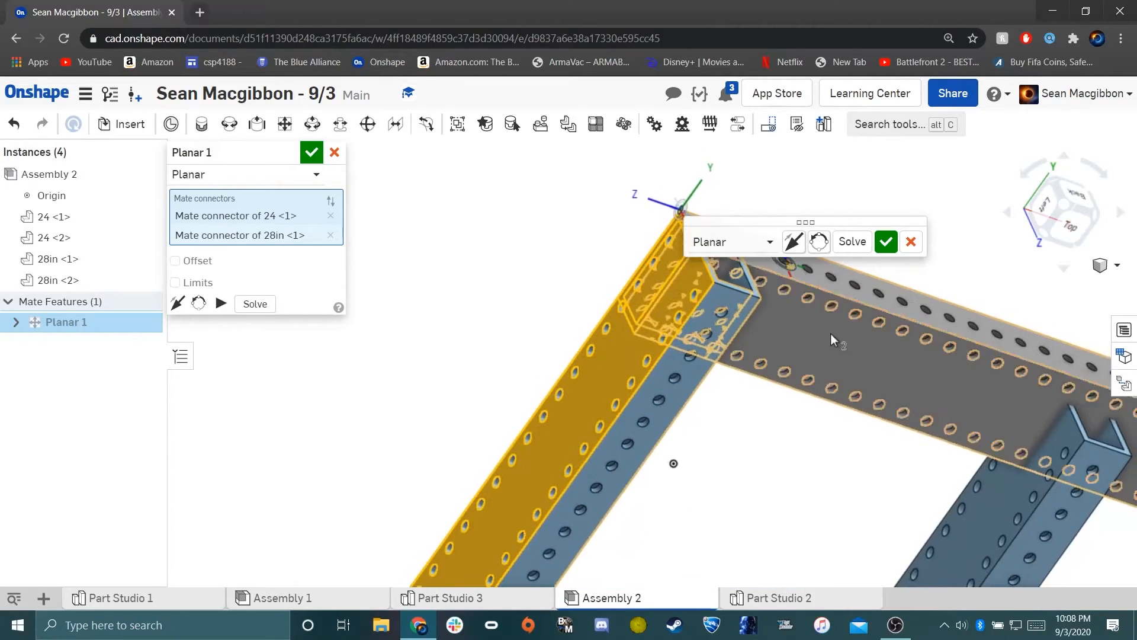
Reorient the mate's secondary axis so 24 <1> stands on edge across the end of 28in <1>, and accept the Planar mate.
{"action": "mouse_move", "coordinate": [826, 278]}
{"action": "right_mouse_down"}
{"action": "mouse_move", "coordinate": [807, 253]}
{"action": "mouse_move", "coordinate": [826, 257]}
{"action": "right_mouse_up"}
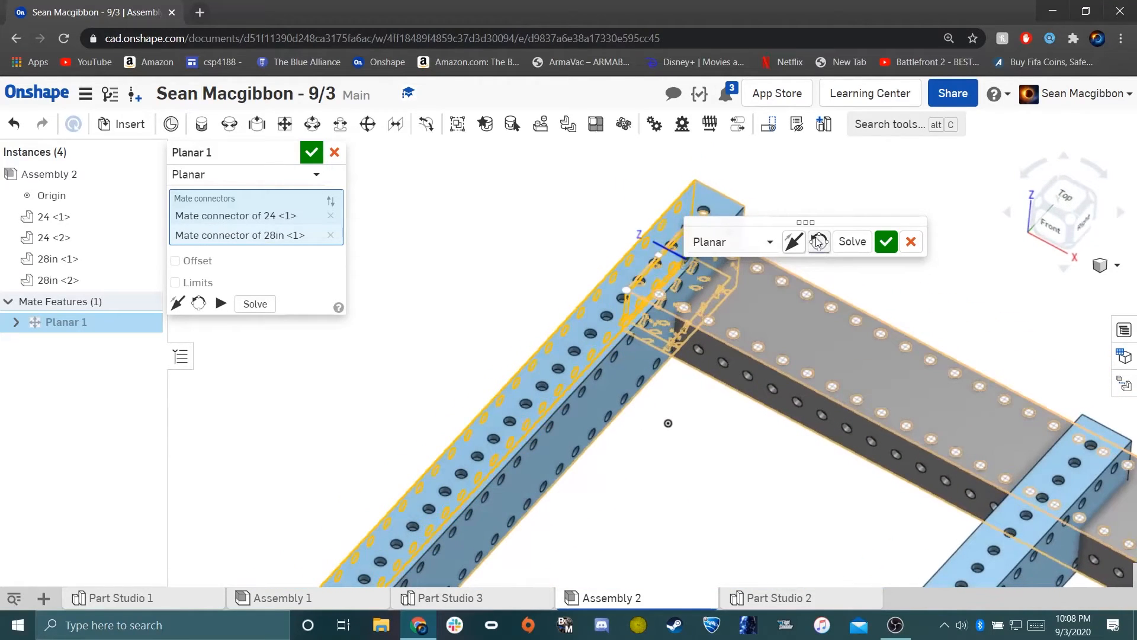
{"action": "left_click", "coordinate": [816, 238]}
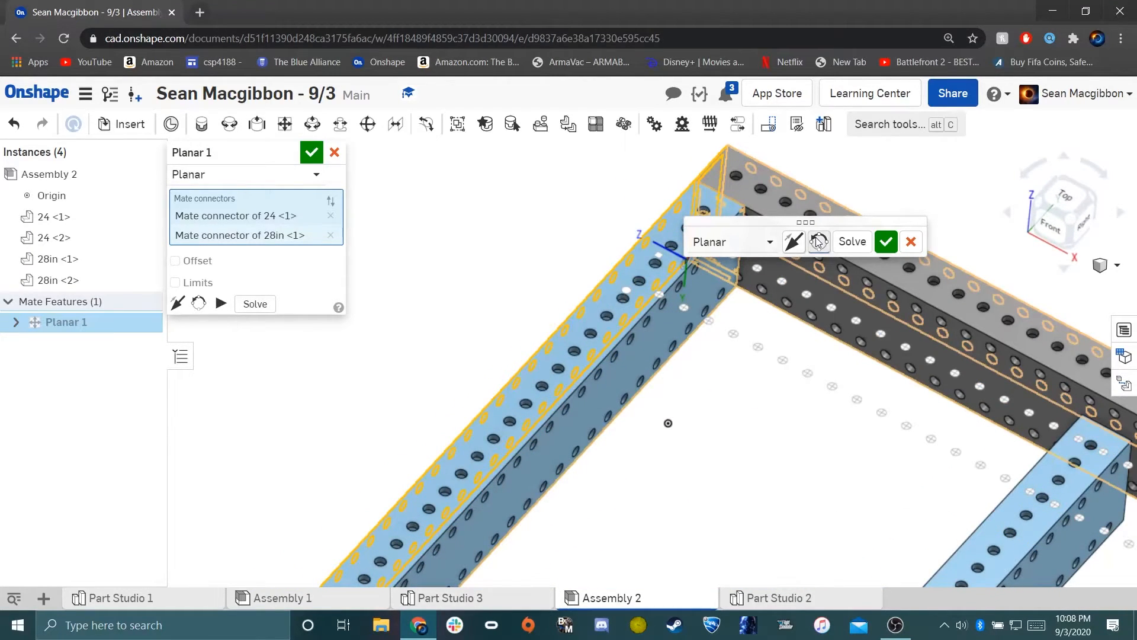
{"action": "left_click", "coordinate": [818, 240]}
{"action": "left_click", "coordinate": [817, 241]}
{"action": "left_click", "coordinate": [818, 242]}
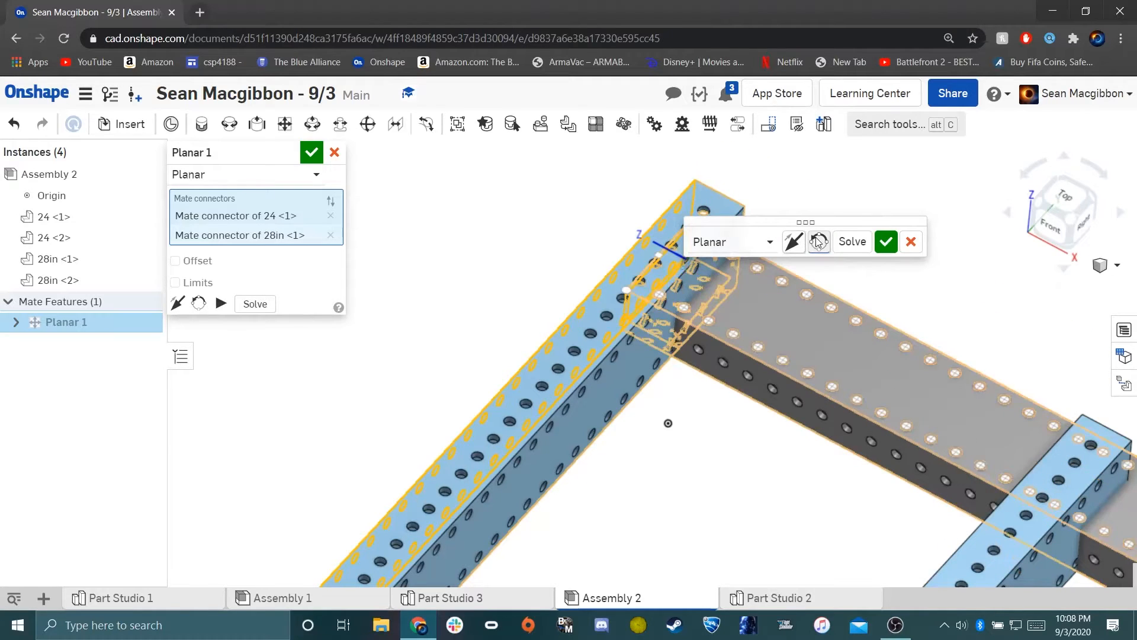
{"action": "left_click", "coordinate": [817, 242]}
{"action": "left_click", "coordinate": [886, 241]}
Look over the mated bars and open Assembly 1.
{"action": "scroll", "coordinate": [689, 253], "scroll_direction": "down", "scroll_amount": 6}
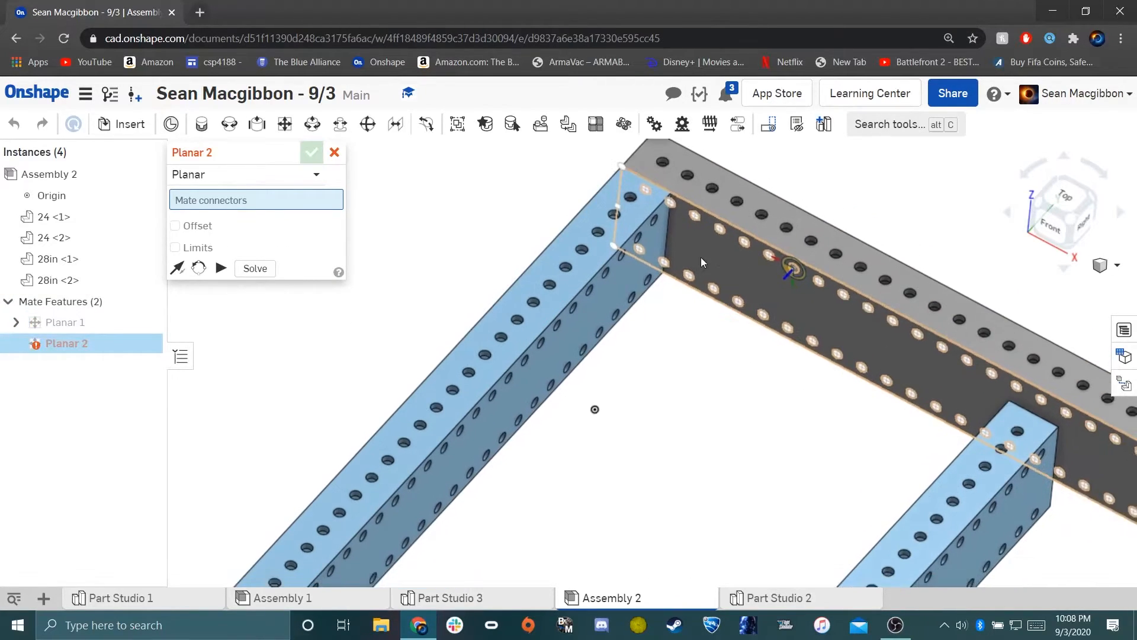
{"action": "middle_click_drag", "start_coordinate": [690, 244], "coordinate": [705, 275]}
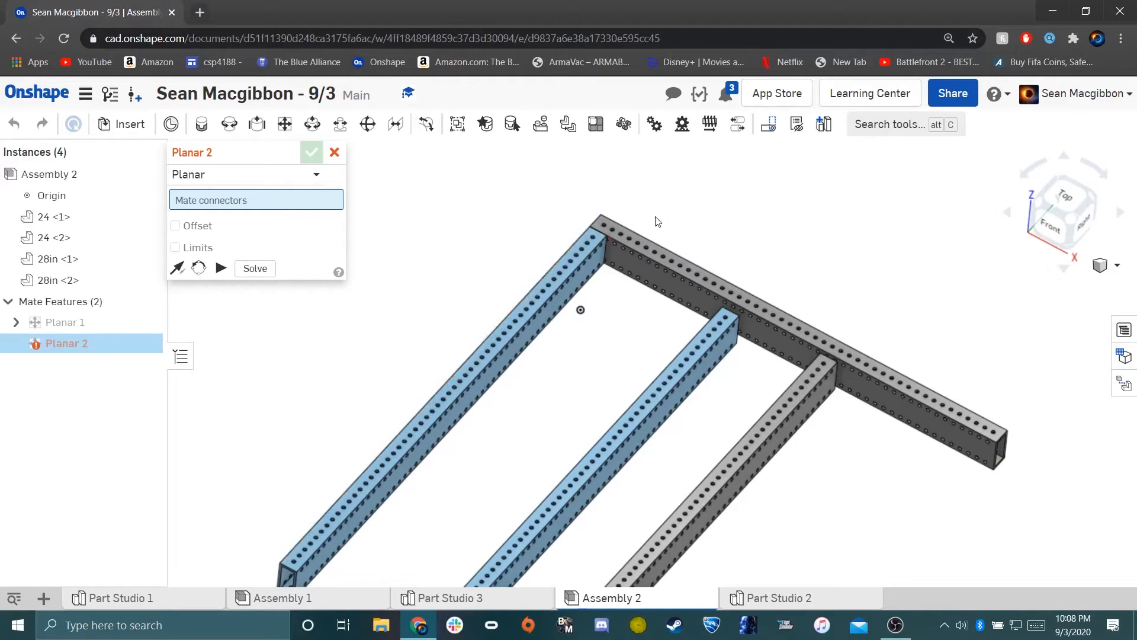
{"action": "left_click", "coordinate": [351, 599]}
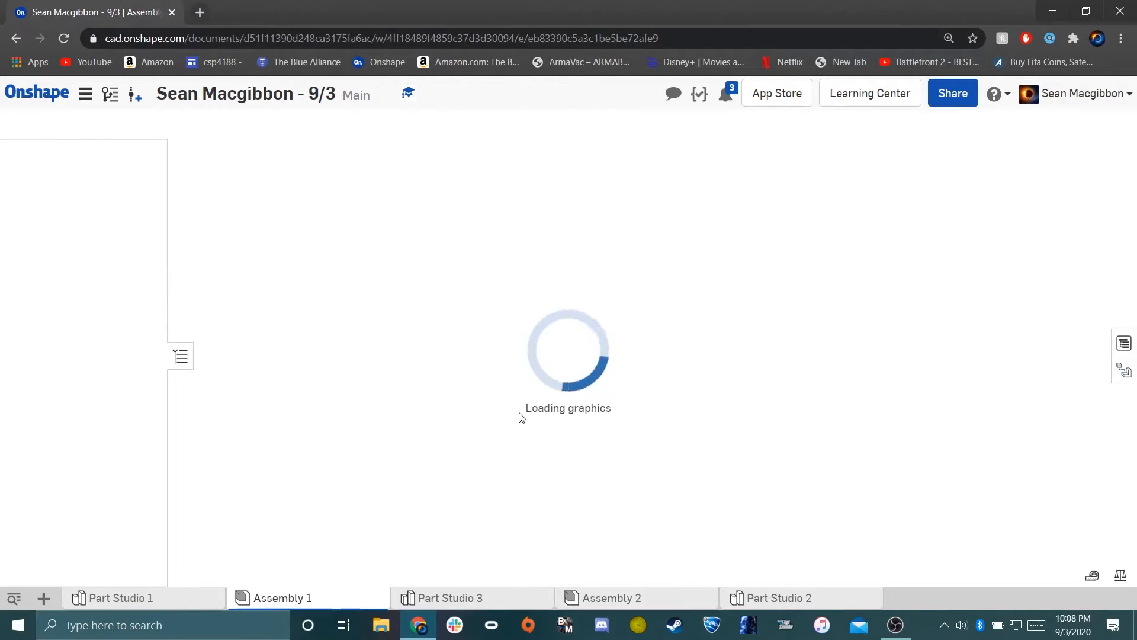
Return to Assembly 2 and move 24 <1> slightly to test the freedom left by the Planar mate.
{"action": "right_click_drag", "start_coordinate": [452, 435], "coordinate": [496, 433]}
{"action": "left_click", "coordinate": [688, 599]}
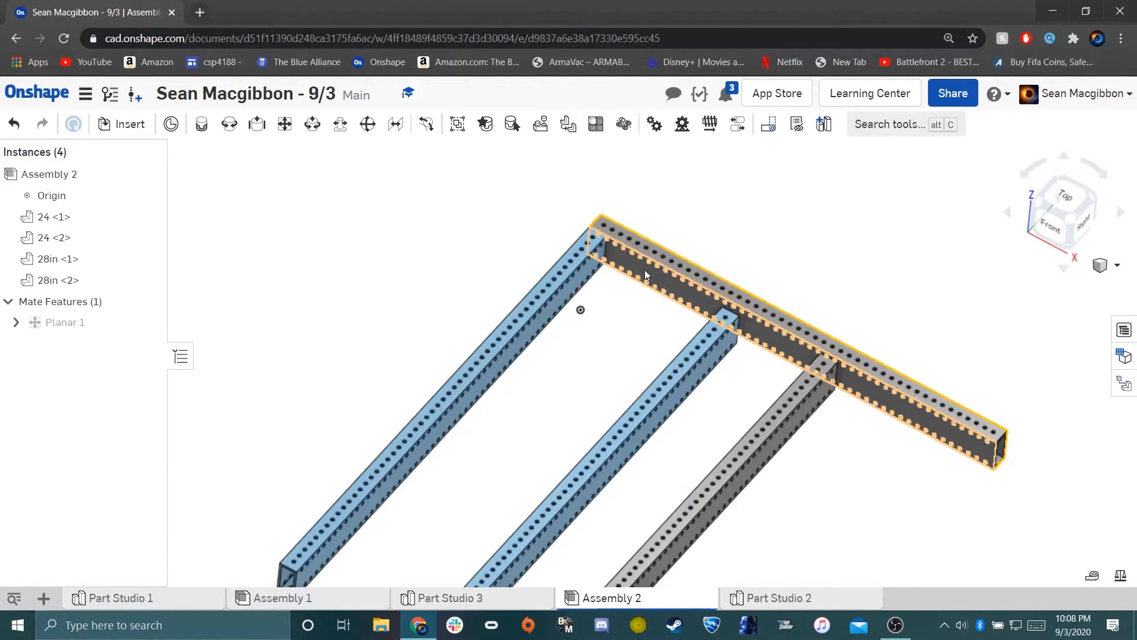
{"action": "mouse_move", "coordinate": [648, 255]}
{"action": "left_mouse_down"}
{"action": "mouse_move", "coordinate": [658, 225]}
{"action": "mouse_move", "coordinate": [642, 215]}
{"action": "mouse_move", "coordinate": [611, 247]}
{"action": "mouse_move", "coordinate": [470, 228]}
{"action": "mouse_move", "coordinate": [540, 223]}
{"action": "mouse_move", "coordinate": [616, 246]}
{"action": "mouse_move", "coordinate": [656, 283]}
{"action": "mouse_move", "coordinate": [612, 250]}
{"action": "mouse_move", "coordinate": [551, 237]}
{"action": "mouse_move", "coordinate": [626, 234]}
{"action": "mouse_move", "coordinate": [637, 253]}
{"action": "mouse_move", "coordinate": [626, 268]}
{"action": "mouse_move", "coordinate": [650, 262]}
{"action": "left_mouse_up"}
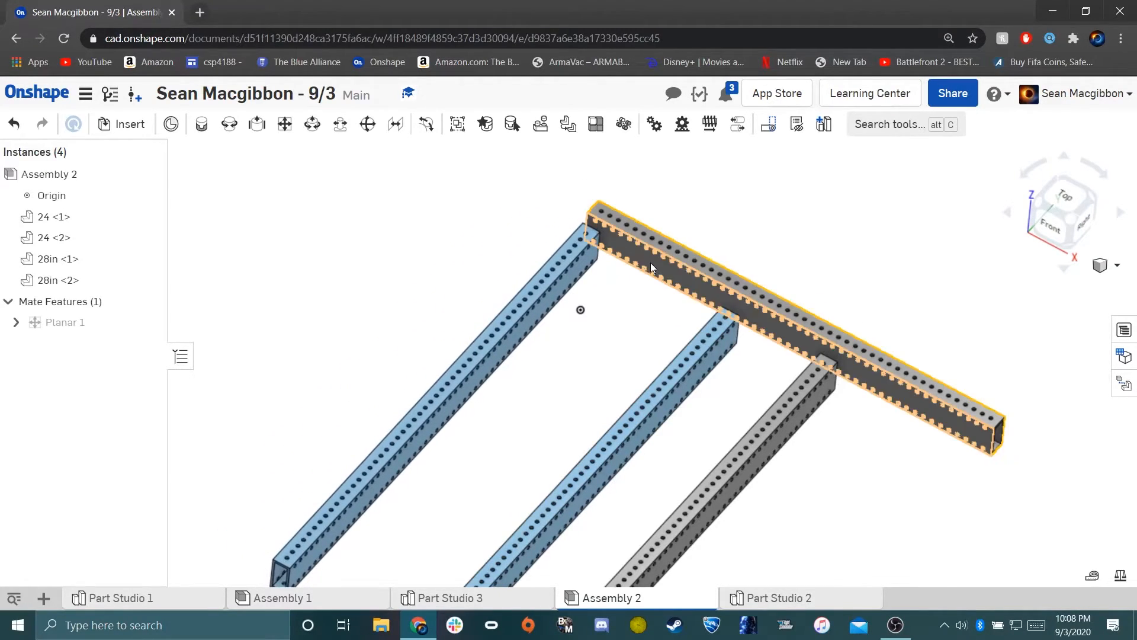
Add a Planar mate between the inner end corner of 24 <1>'s top face and the outer end corner of 28in <1>'s top face.
{"action": "left_click", "coordinate": [313, 125]}
{"action": "scroll", "coordinate": [587, 198], "scroll_direction": "up", "scroll_amount": 10}
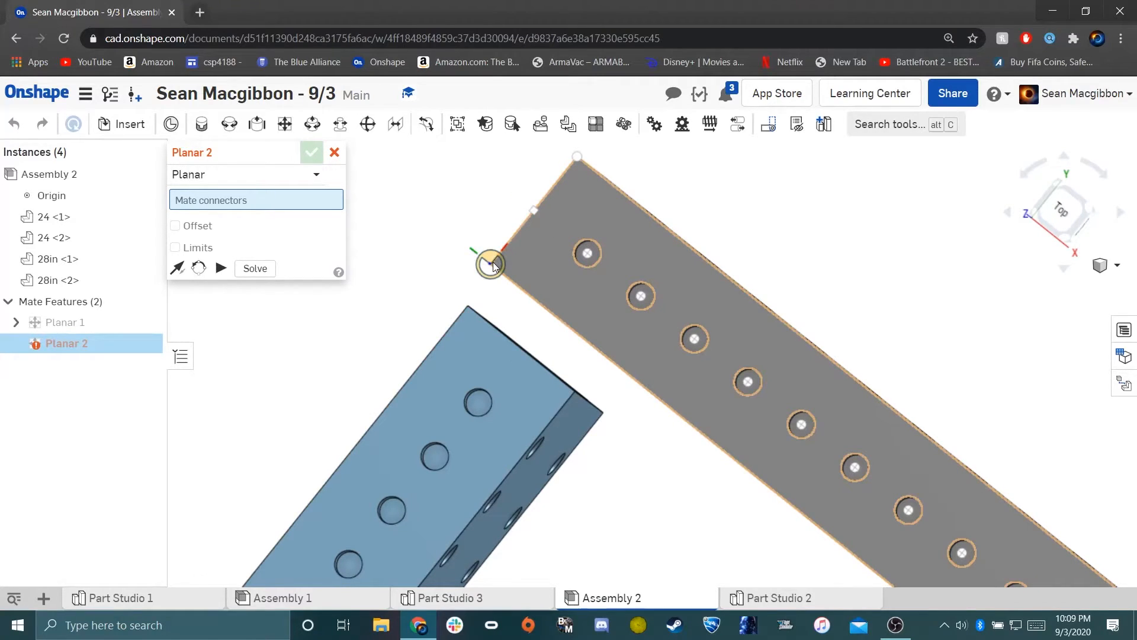
{"action": "right_click_drag", "start_coordinate": [884, 259], "coordinate": [897, 249]}
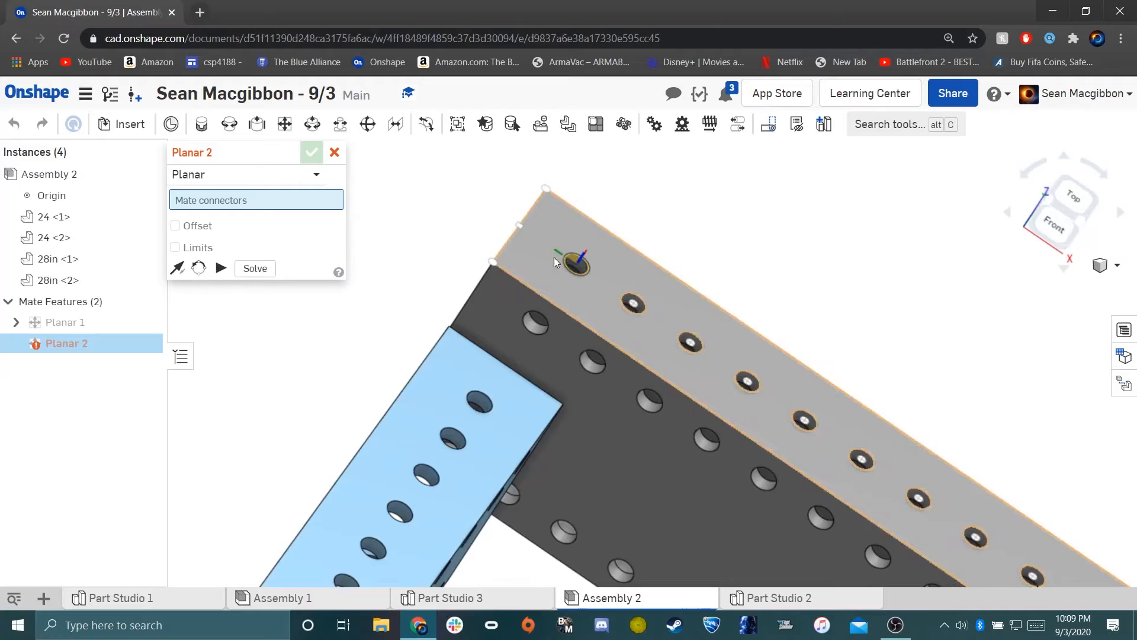
{"action": "right_click_drag", "start_coordinate": [560, 251], "coordinate": [520, 287]}
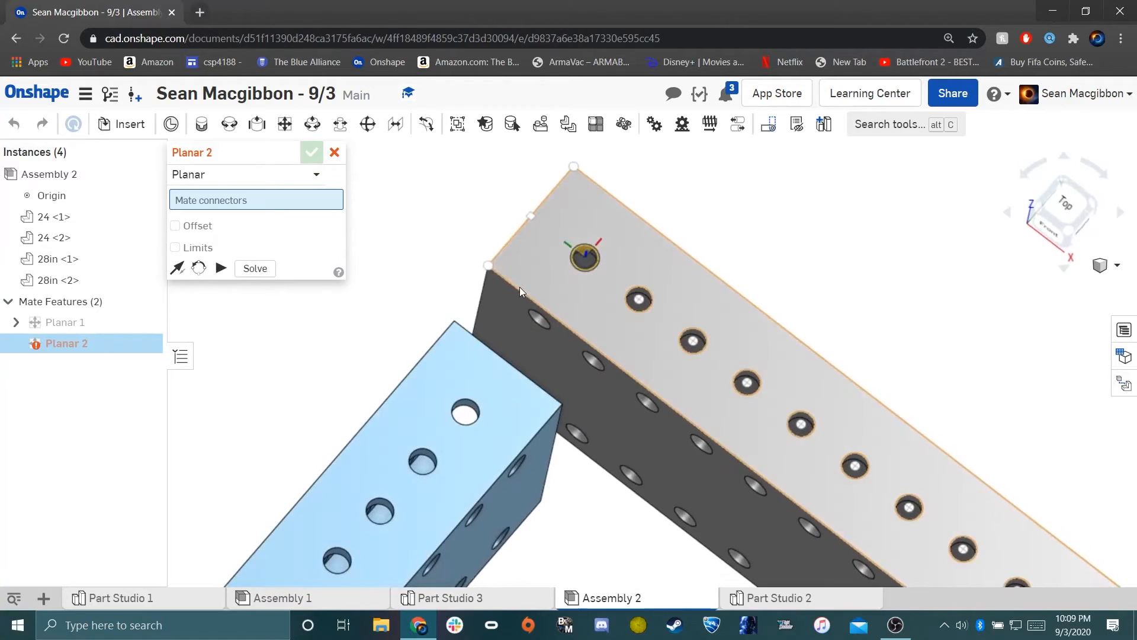
{"action": "left_click", "coordinate": [495, 268]}
{"action": "right_click_drag", "start_coordinate": [494, 269], "coordinate": [656, 266]}
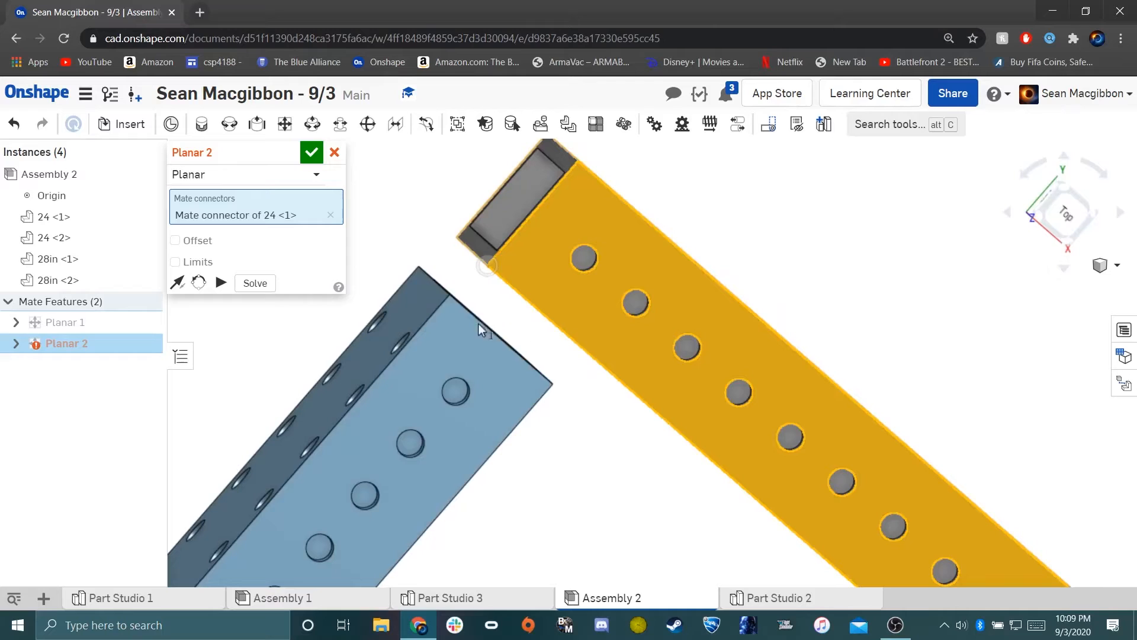
{"action": "left_click", "coordinate": [448, 305]}
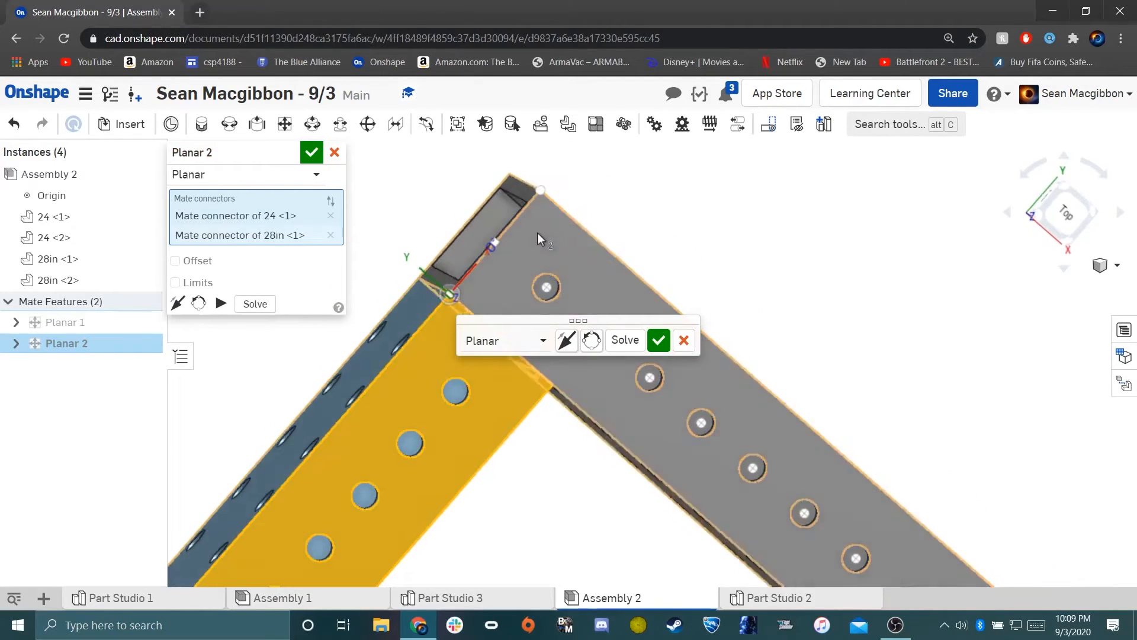
{"action": "left_click", "coordinate": [661, 342]}
Set the upper end corner of 24 <1>'s inner side face as the first connector of another Planar mate.
{"action": "right_click_drag", "start_coordinate": [646, 349], "coordinate": [656, 301]}
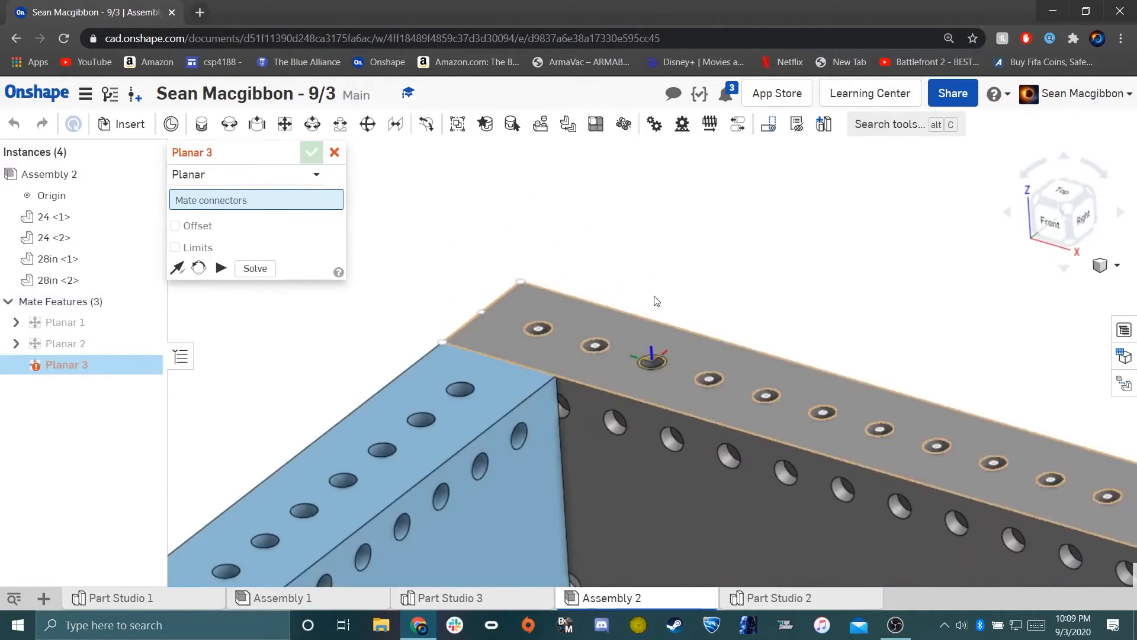
{"action": "scroll", "coordinate": [651, 329], "scroll_direction": "down", "scroll_amount": 5}
{"action": "scroll", "coordinate": [645, 283], "scroll_direction": "up", "scroll_amount": 5}
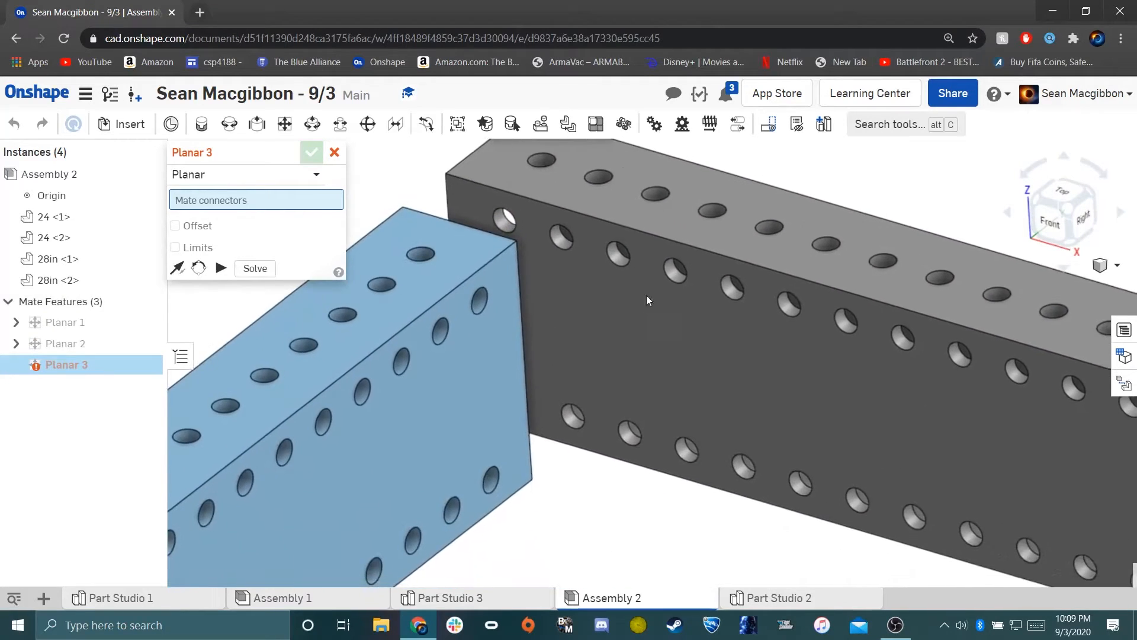
{"action": "scroll", "coordinate": [595, 374], "scroll_direction": "down", "scroll_amount": 3}
{"action": "scroll", "coordinate": [620, 287], "scroll_direction": "up", "scroll_amount": 3}
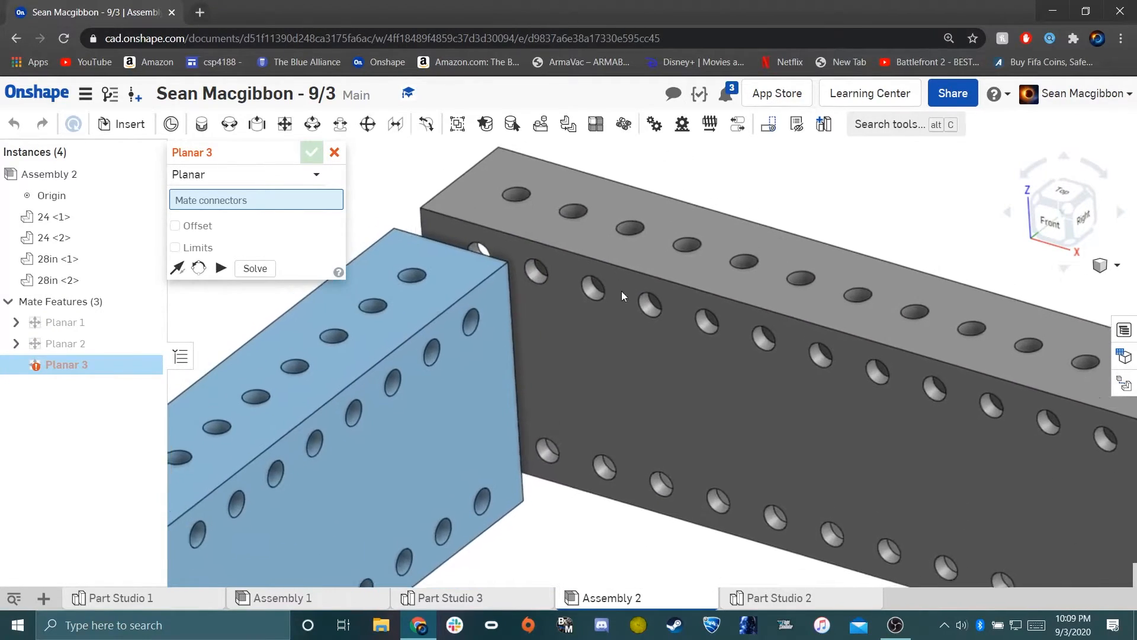
{"action": "scroll", "coordinate": [698, 312], "scroll_direction": "down", "scroll_amount": 3}
{"action": "scroll", "coordinate": [732, 276], "scroll_direction": "up", "scroll_amount": 3}
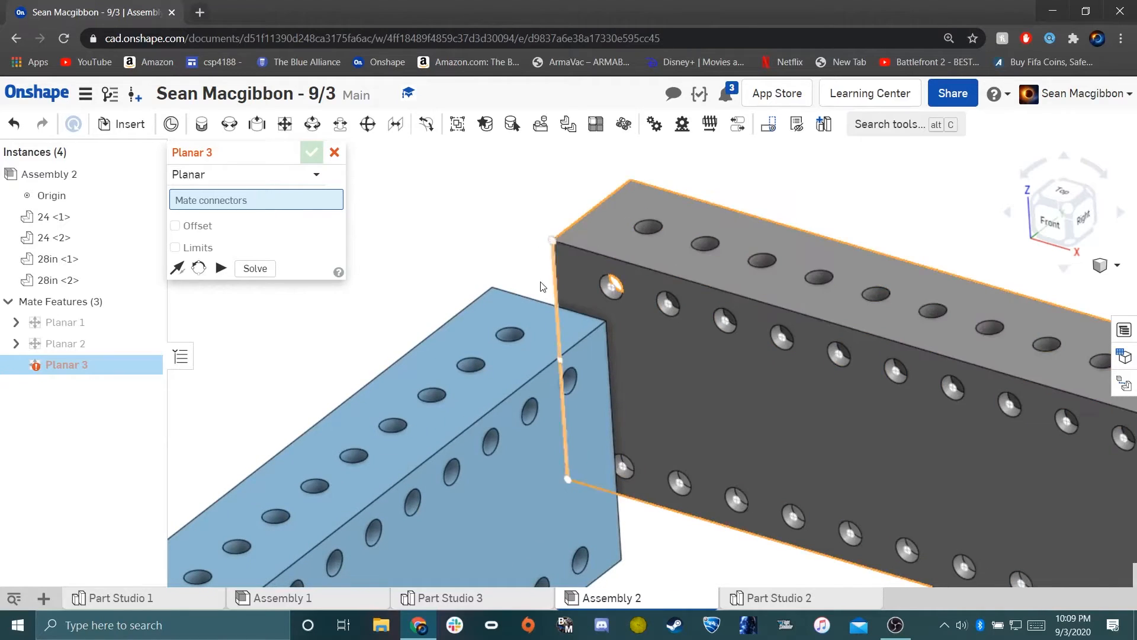
{"action": "right_click_drag", "start_coordinate": [589, 275], "coordinate": [723, 283]}
{"action": "scroll", "coordinate": [693, 289], "scroll_direction": "up", "scroll_amount": 5}
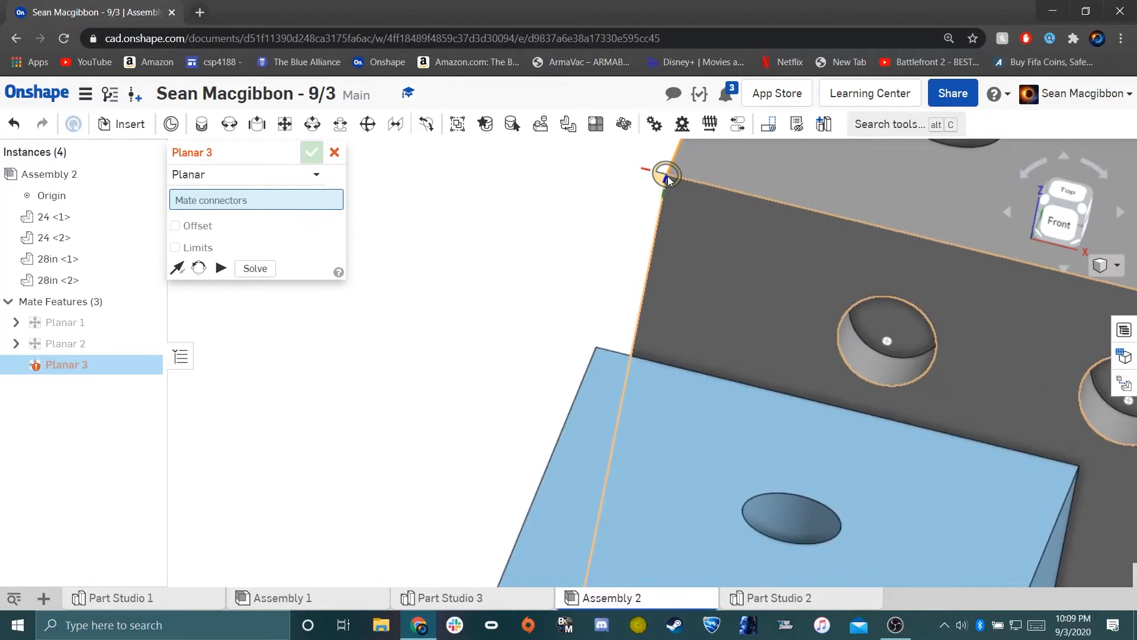
{"action": "left_click", "coordinate": [667, 180]}
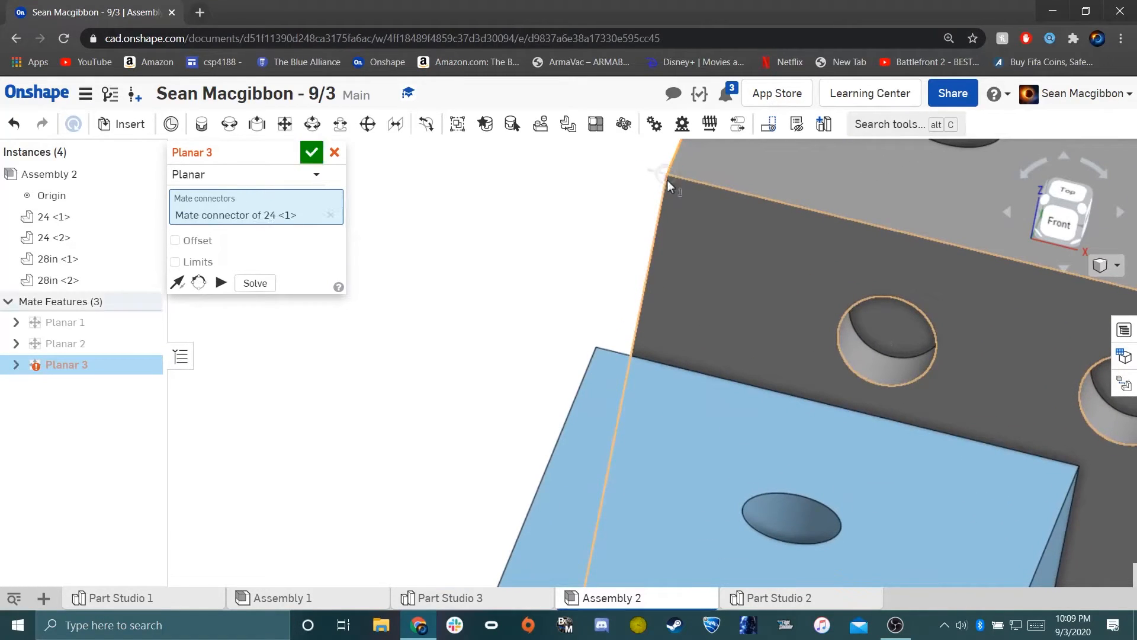
Add the upper outer corner of 28in <1>'s end face as the second connector, accept the mate and leave the Planar command.
{"action": "right_click_drag", "start_coordinate": [707, 187], "coordinate": [640, 279]}
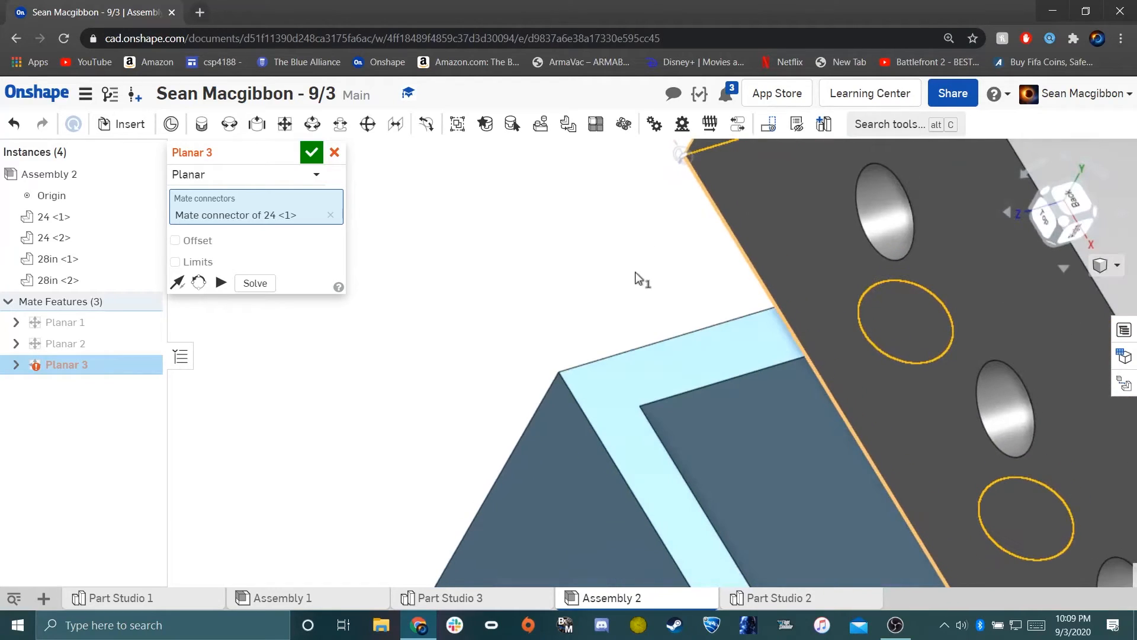
{"action": "left_click", "coordinate": [585, 375]}
{"action": "right_click_drag", "start_coordinate": [585, 375], "coordinate": [783, 384]}
{"action": "left_click", "coordinate": [795, 408]}
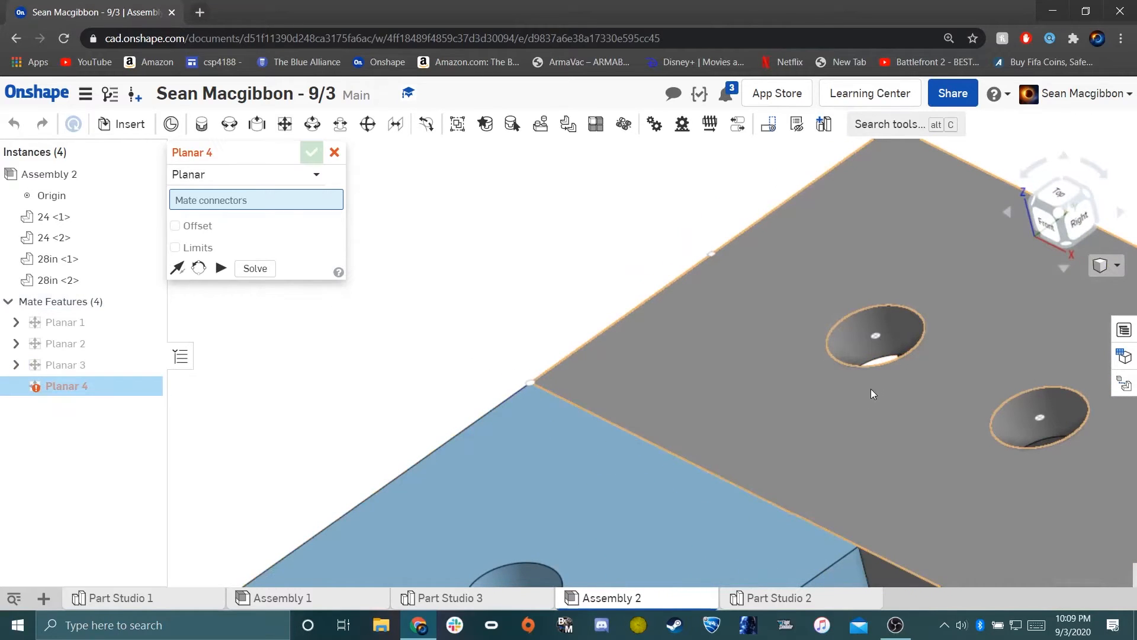
{"action": "scroll", "coordinate": [784, 319], "scroll_direction": "down", "scroll_amount": 10}
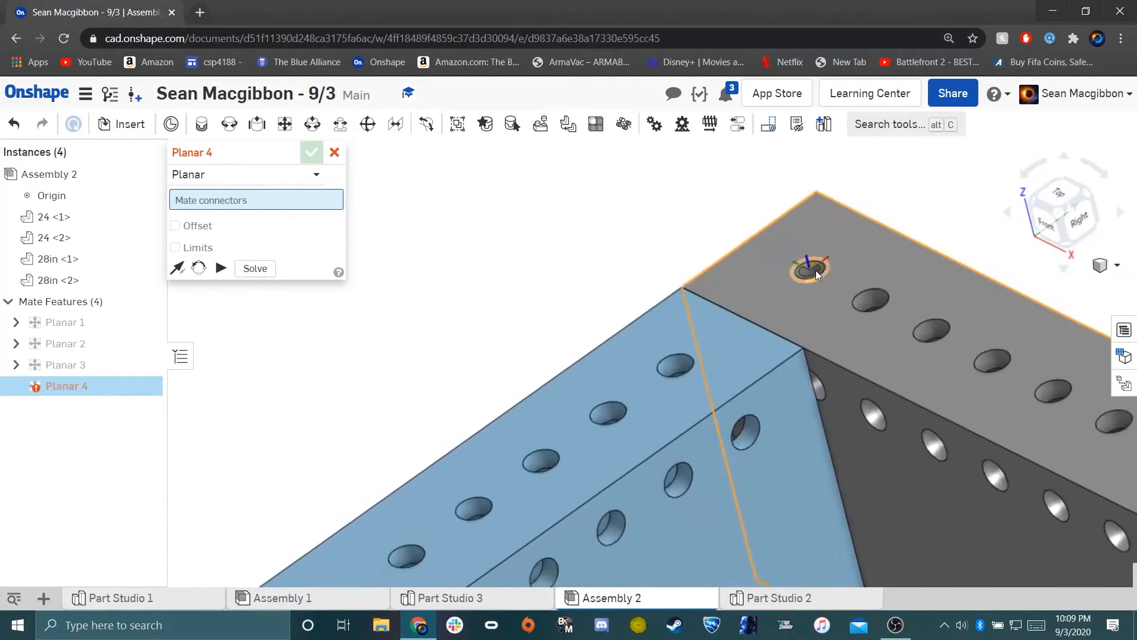
{"action": "scroll", "coordinate": [831, 369], "scroll_direction": "down", "scroll_amount": 5}
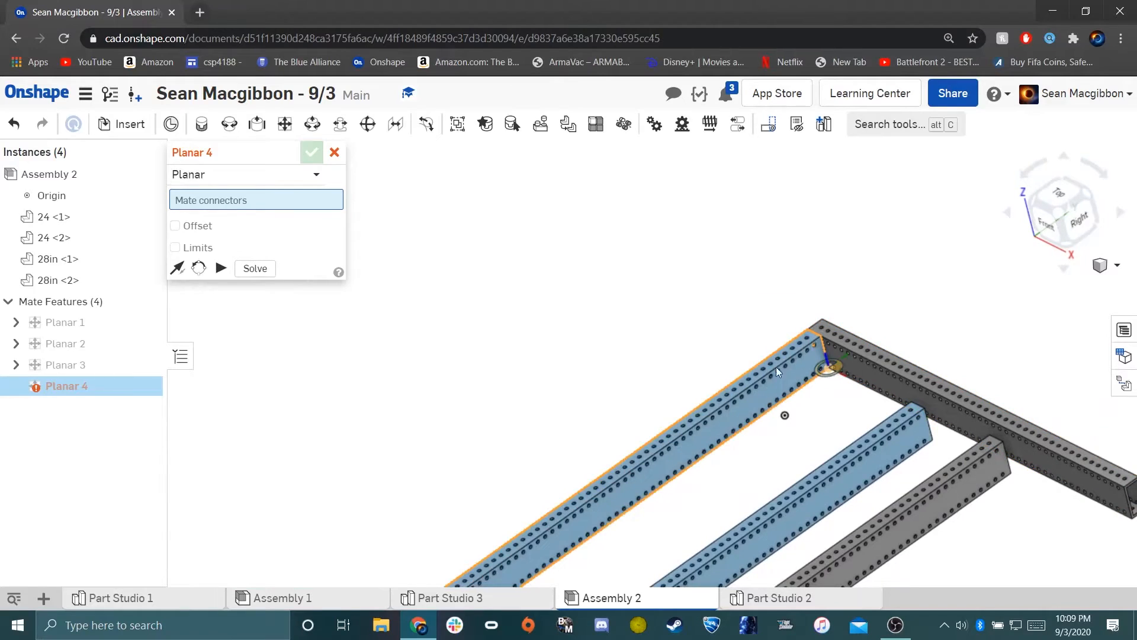
{"action": "left_click", "coordinate": [333, 154]}
Delete the unmated bars 24 <2> and 28in <2> from the assembly.
{"action": "scroll", "coordinate": [510, 233], "scroll_direction": "up", "scroll_amount": 4}
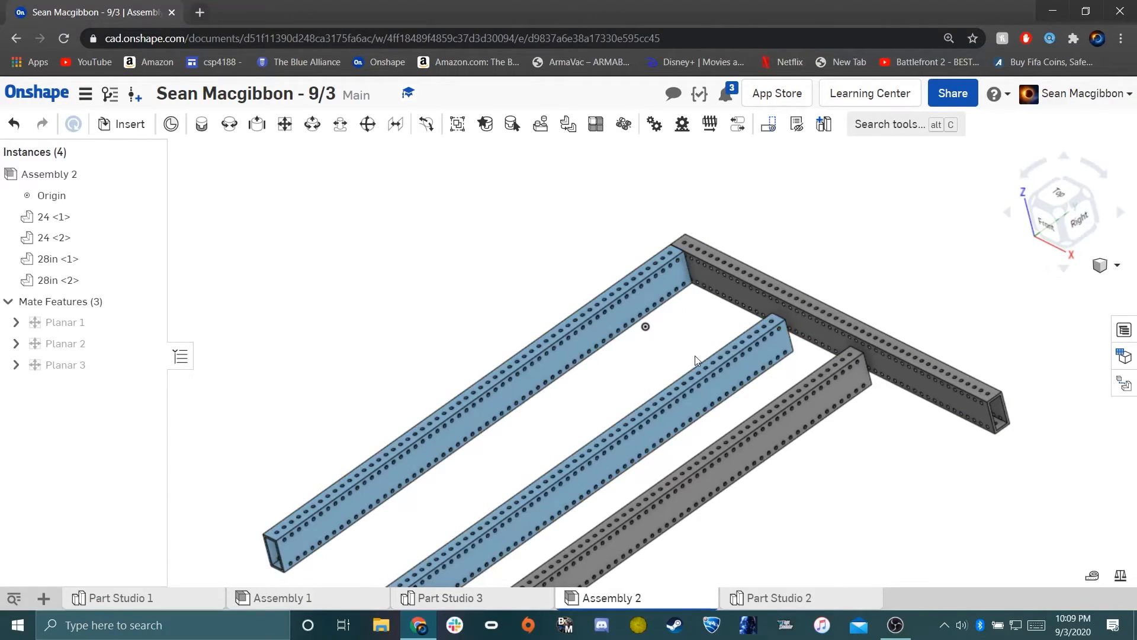
{"action": "left_click_drag", "start_coordinate": [682, 348], "coordinate": [806, 465]}
{"action": "left_click", "coordinate": [784, 437]}
{"action": "left_click", "coordinate": [712, 393]}
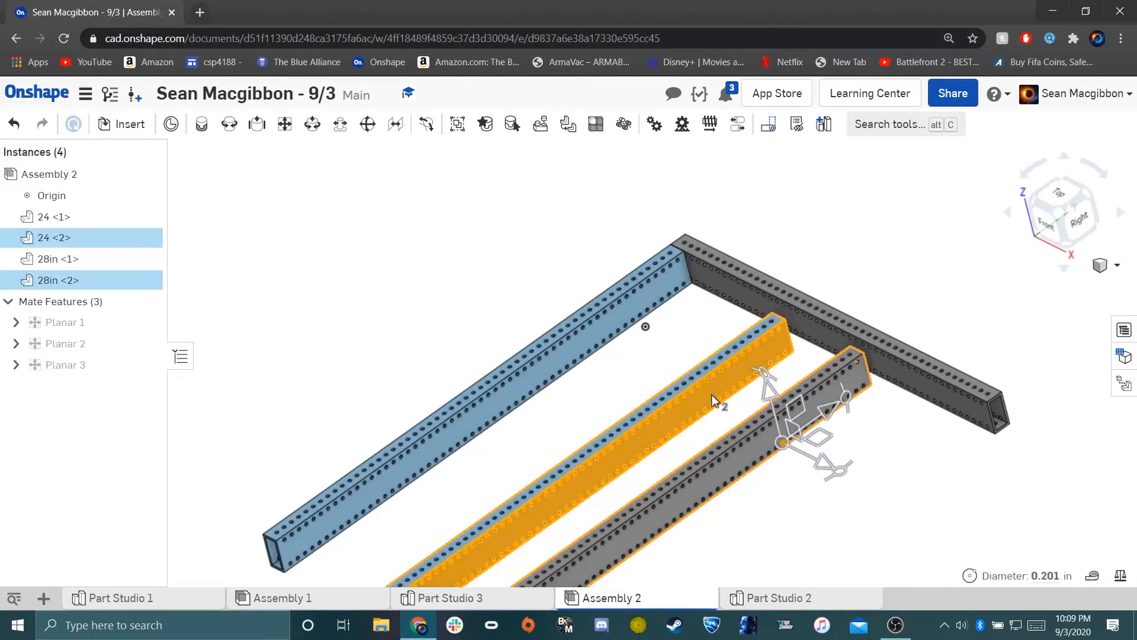
{"action": "key", "text": "Delete"}
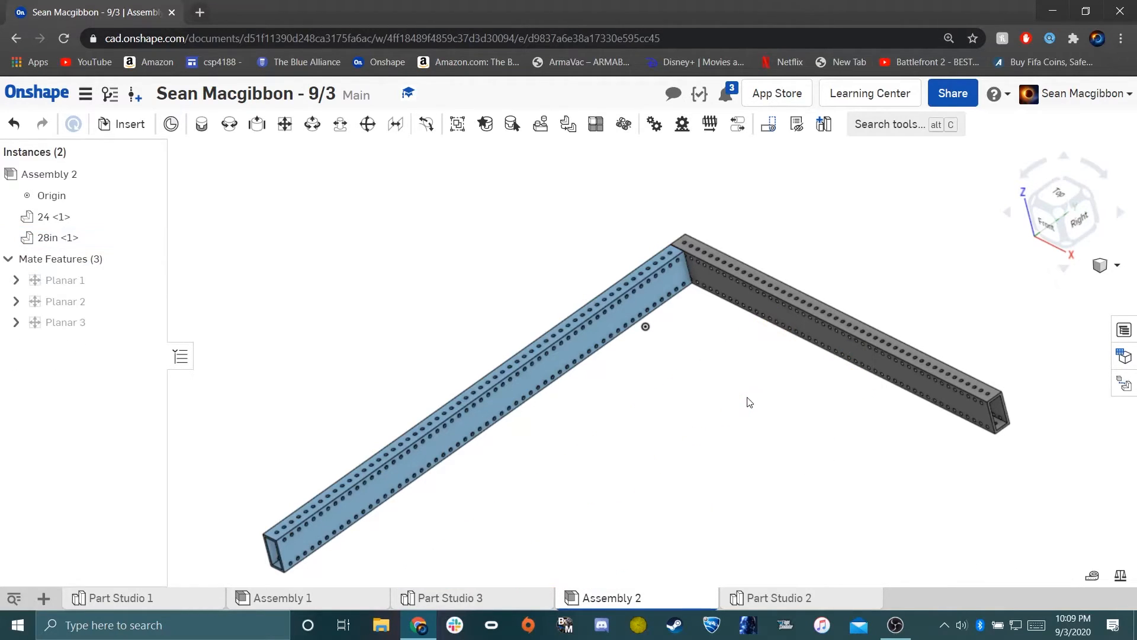
Copy the mated pair 24 <1> and 28in <1> with its mates and paste the copy beside the original.
{"action": "scroll", "coordinate": [307, 279], "scroll_direction": "down", "scroll_amount": 5}
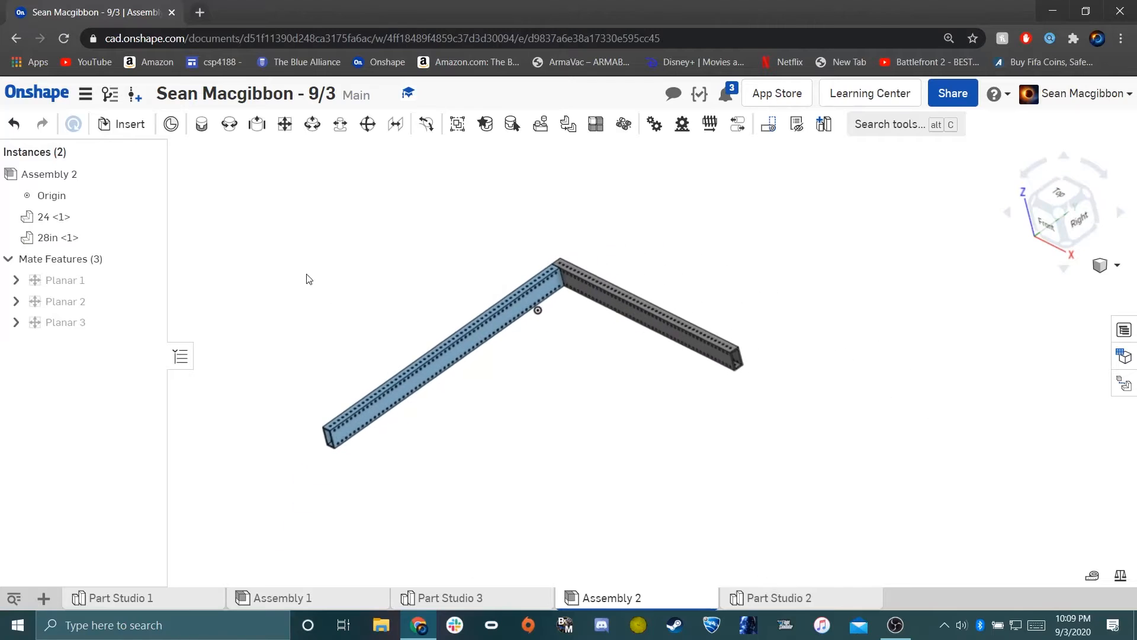
{"action": "left_click_drag", "start_coordinate": [259, 249], "coordinate": [816, 453]}
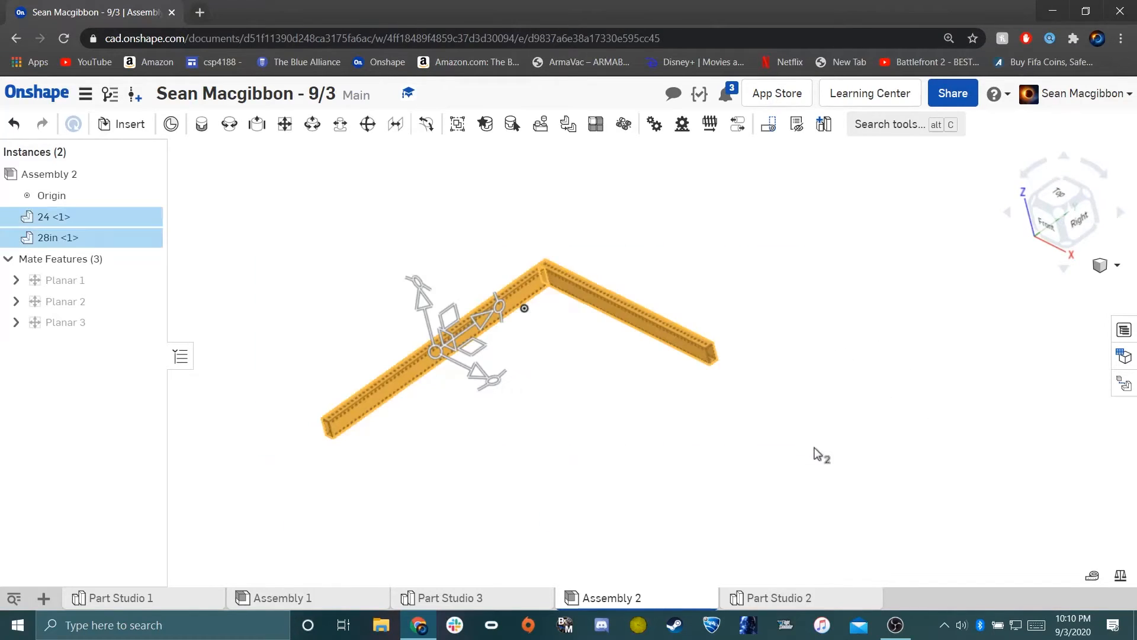
{"action": "left_click", "coordinate": [758, 408]}
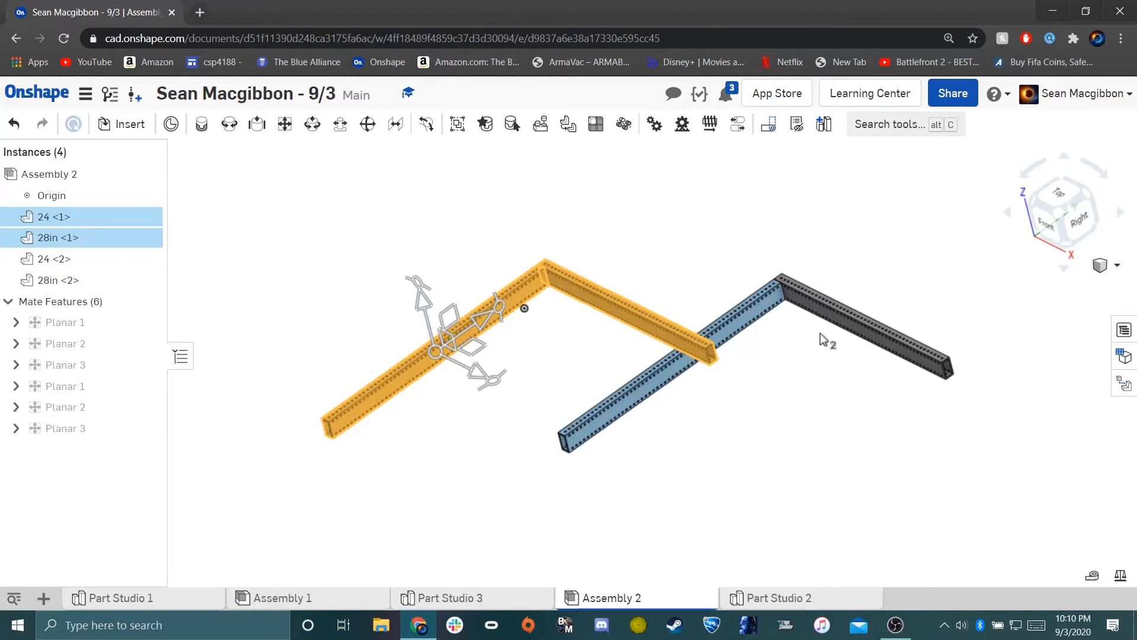
{"action": "left_click", "coordinate": [838, 414]}
Relocate the copied pair's manipulator to the middle of 28in <2> and rotate the pair 180° about the X axis.
{"action": "right_click_drag", "start_coordinate": [812, 332], "coordinate": [1012, 222]}
{"action": "left_click", "coordinate": [1054, 195]}
{"action": "left_click_drag", "start_coordinate": [583, 249], "coordinate": [583, 468]}
{"action": "middle_click_drag", "start_coordinate": [638, 412], "coordinate": [625, 295]}
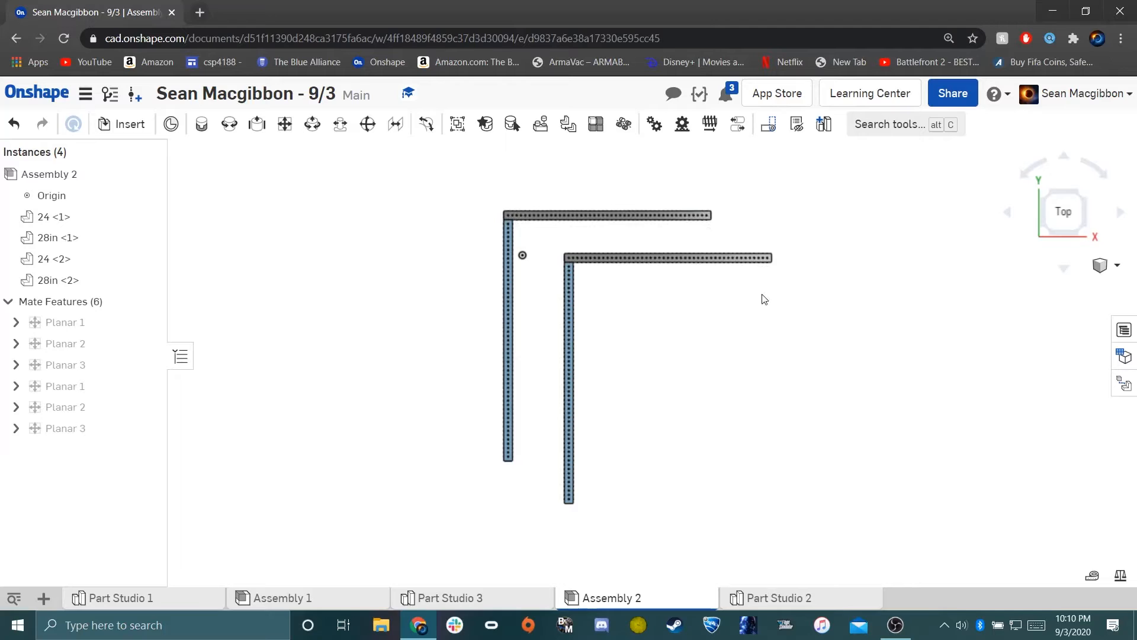
{"action": "right_click_drag", "start_coordinate": [991, 296], "coordinate": [977, 276]}
{"action": "left_click", "coordinate": [1079, 215]}
{"action": "left_click_drag", "start_coordinate": [304, 272], "coordinate": [985, 445]}
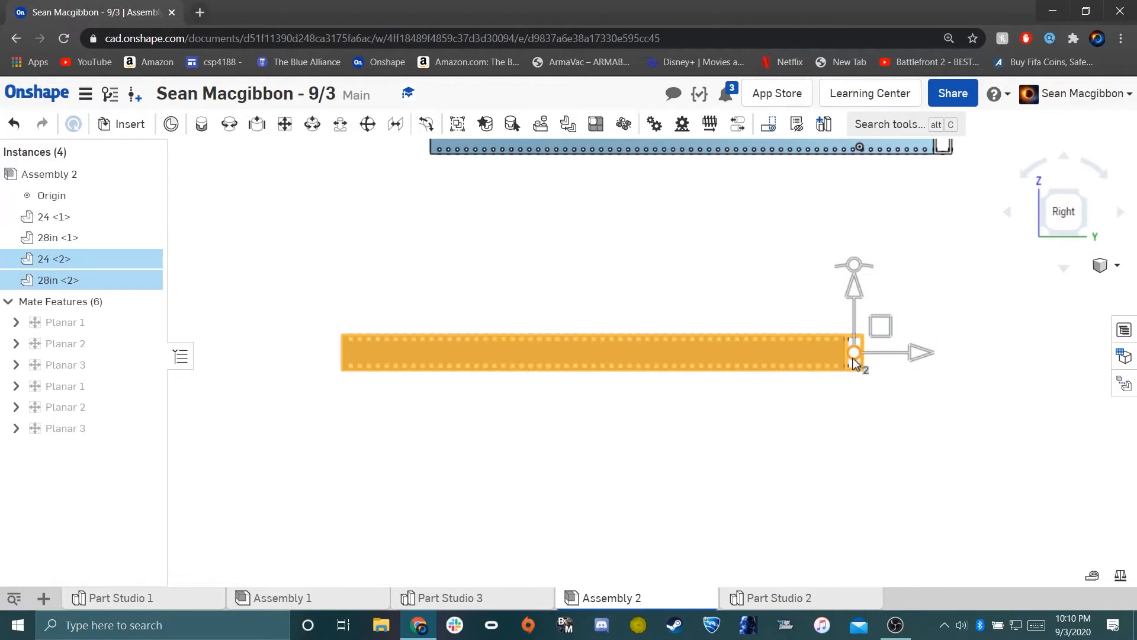
{"action": "left_click_drag", "start_coordinate": [854, 356], "coordinate": [594, 358], "text": "alt"}
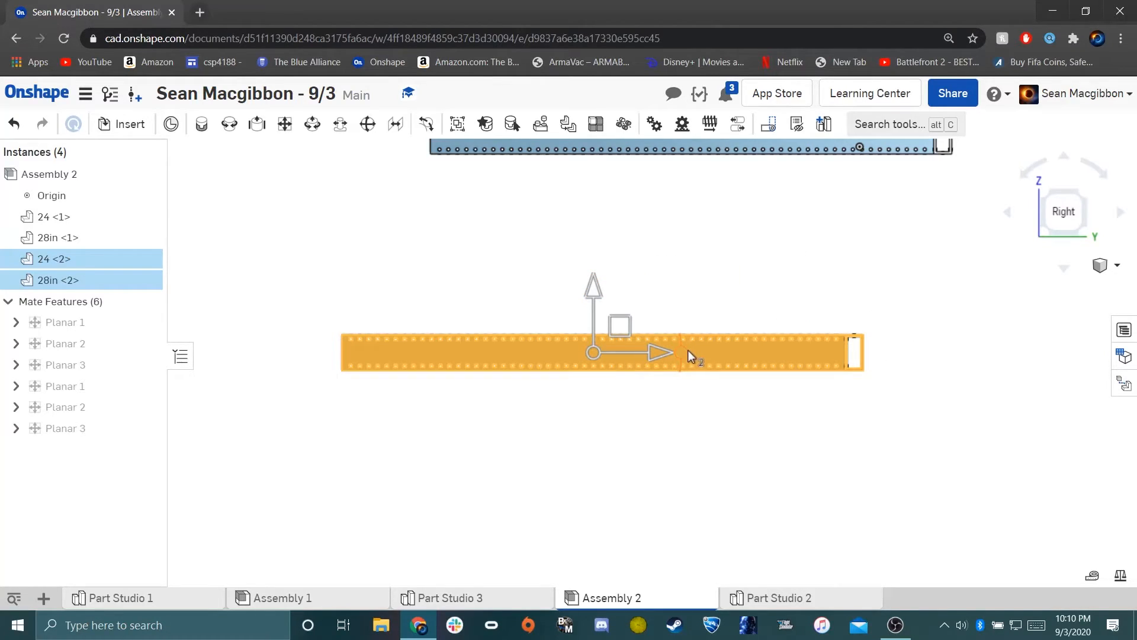
{"action": "left_click_drag", "start_coordinate": [685, 349], "coordinate": [503, 365]}
{"action": "left_click", "coordinate": [491, 410]}
Recentre the copied pair's manipulator along 24 <2> and rotate the pair 180° about the Y axis to face the original pair.
{"action": "right_click_drag", "start_coordinate": [714, 249], "coordinate": [746, 299]}
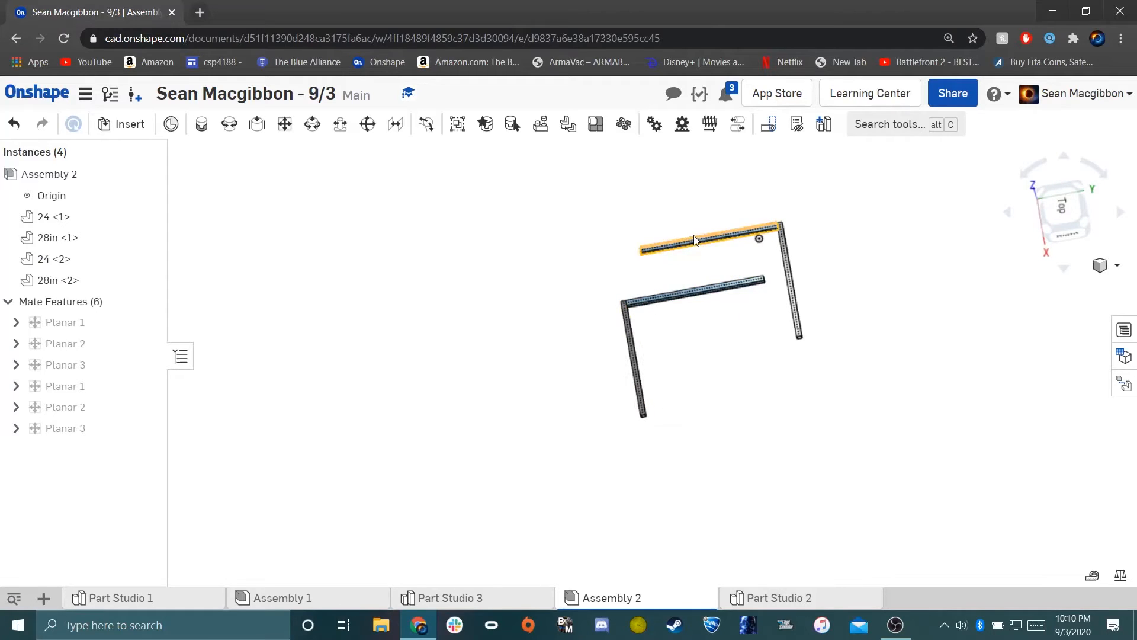
{"action": "right_click_drag", "start_coordinate": [809, 303], "coordinate": [796, 298]}
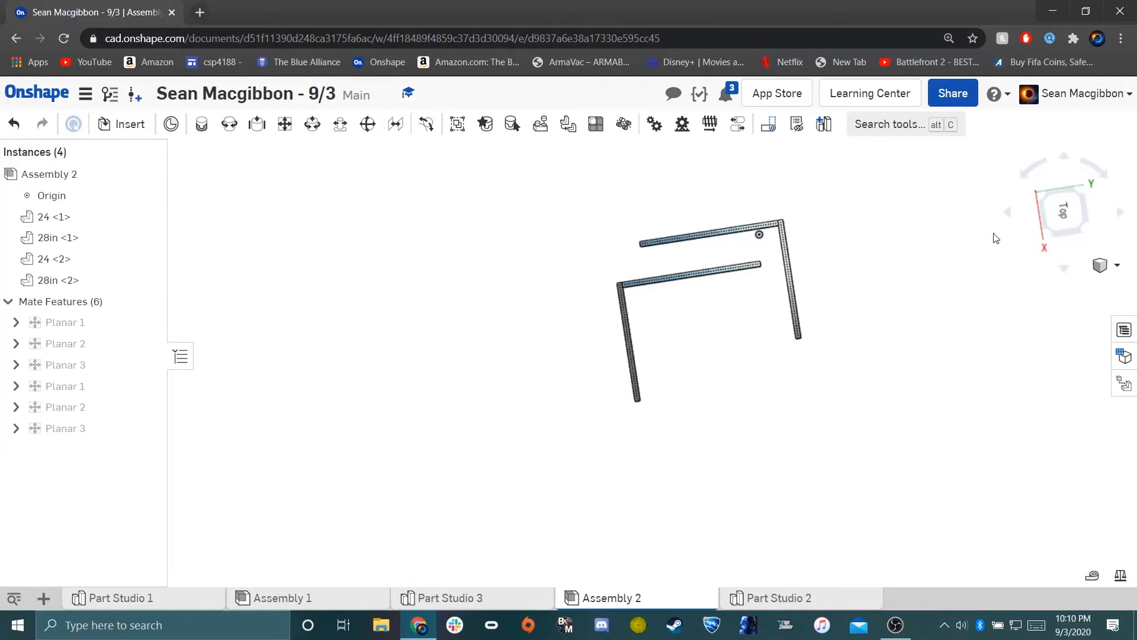
{"action": "left_click", "coordinate": [1050, 213]}
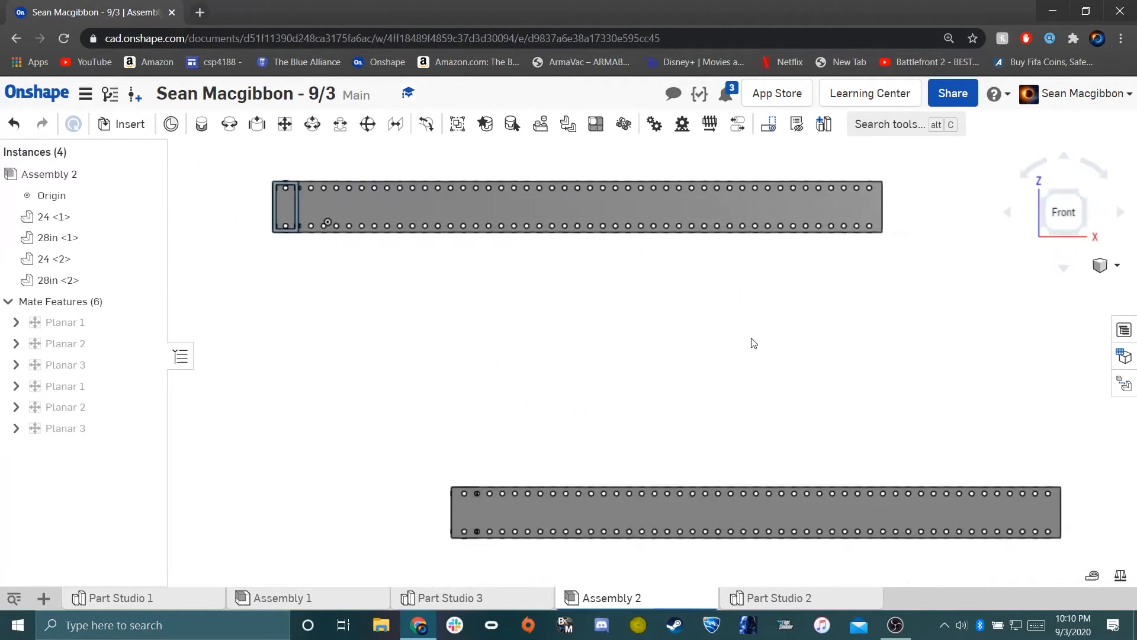
{"action": "left_click_drag", "start_coordinate": [511, 368], "coordinate": [1028, 501]}
{"action": "mouse_move", "coordinate": [754, 448]}
{"action": "left_mouse_down"}
{"action": "mouse_move", "coordinate": [766, 451]}
{"action": "mouse_move", "coordinate": [753, 450]}
{"action": "left_mouse_up"}
{"action": "left_click_drag", "start_coordinate": [661, 447], "coordinate": [867, 450]}
{"action": "left_click", "coordinate": [980, 403]}
Start a planar mate from the top view and pick the open end-face corner of 28in <2> as its first connector.
{"action": "right_click_drag", "start_coordinate": [985, 385], "coordinate": [973, 424]}
{"action": "left_click", "coordinate": [1069, 197]}
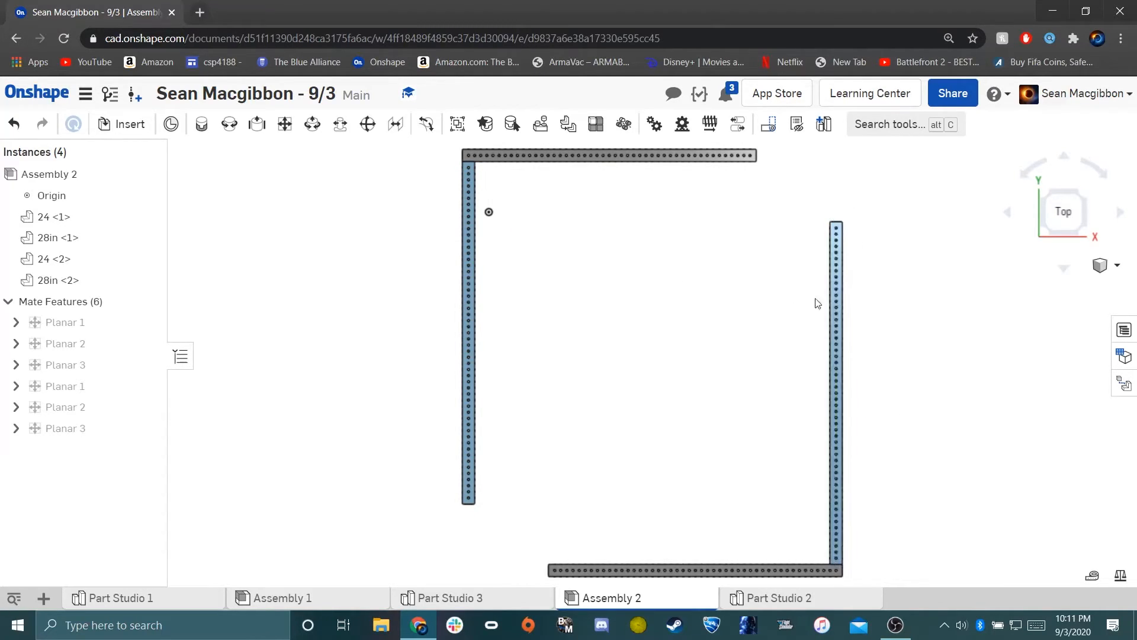
{"action": "left_click", "coordinate": [285, 125]}
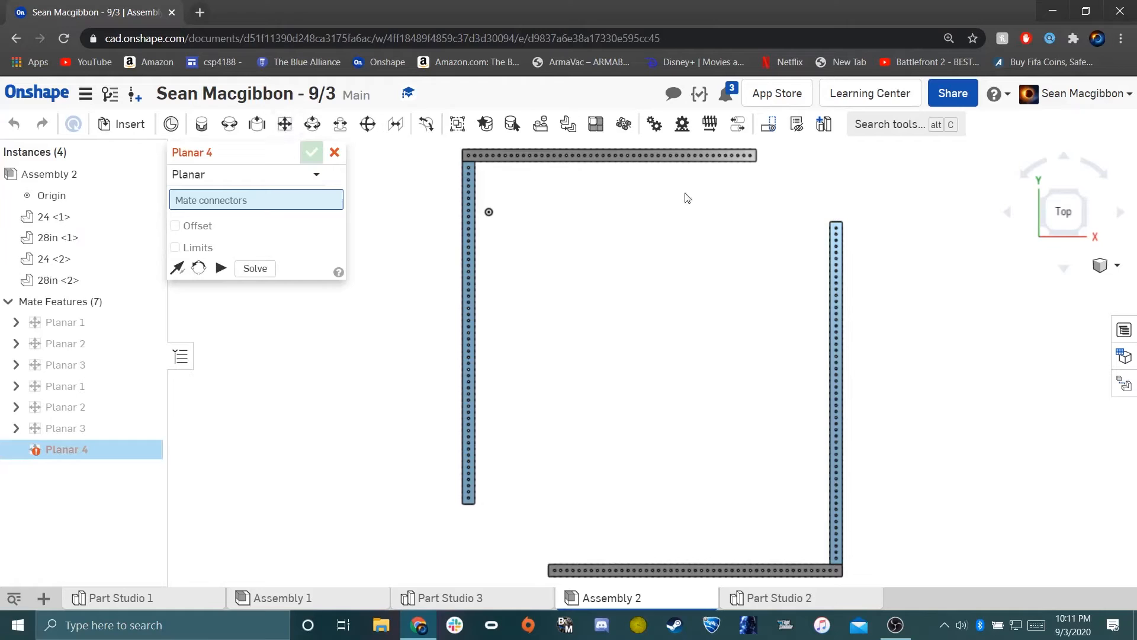
{"action": "scroll", "coordinate": [841, 222], "scroll_direction": "up", "scroll_amount": 5}
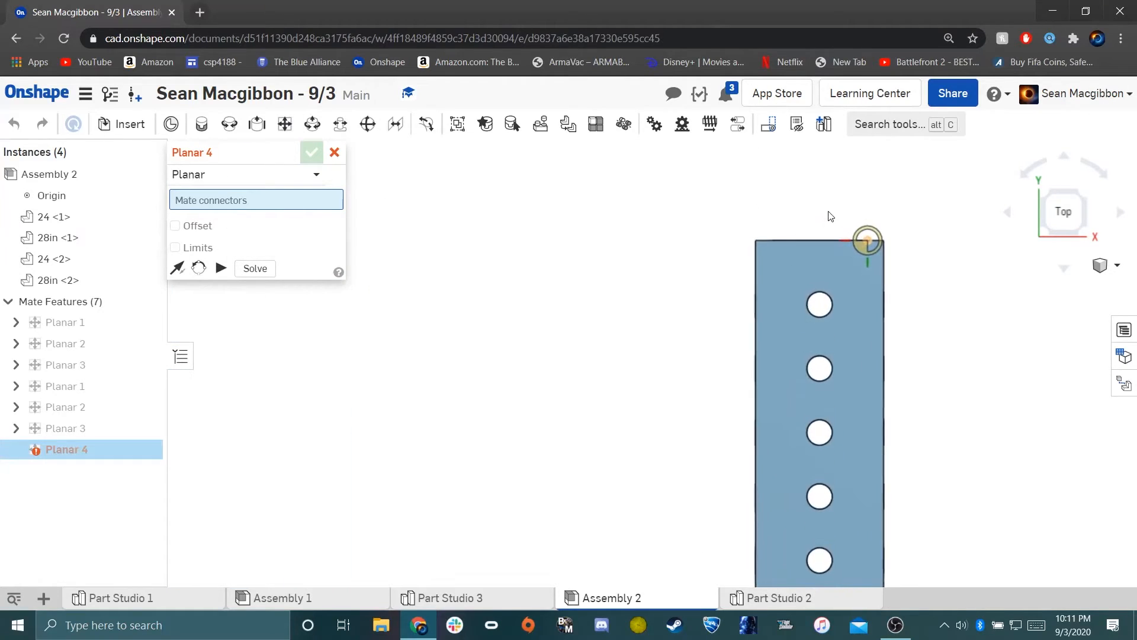
{"action": "scroll", "coordinate": [835, 218], "scroll_direction": "down", "scroll_amount": 3}
{"action": "middle_click_drag", "start_coordinate": [830, 215], "coordinate": [744, 393]}
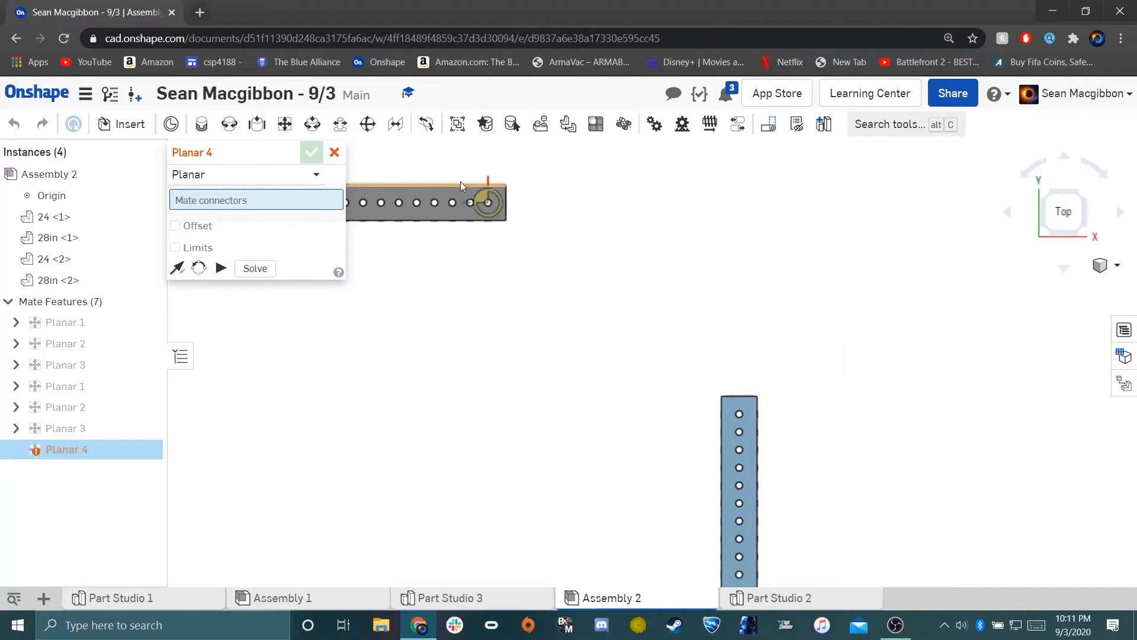
{"action": "mouse_move", "coordinate": [788, 389]}
{"action": "right_mouse_down"}
{"action": "mouse_move", "coordinate": [789, 432]}
{"action": "mouse_move", "coordinate": [778, 443]}
{"action": "right_mouse_up"}
{"action": "scroll", "coordinate": [713, 431], "scroll_direction": "up", "scroll_amount": 5}
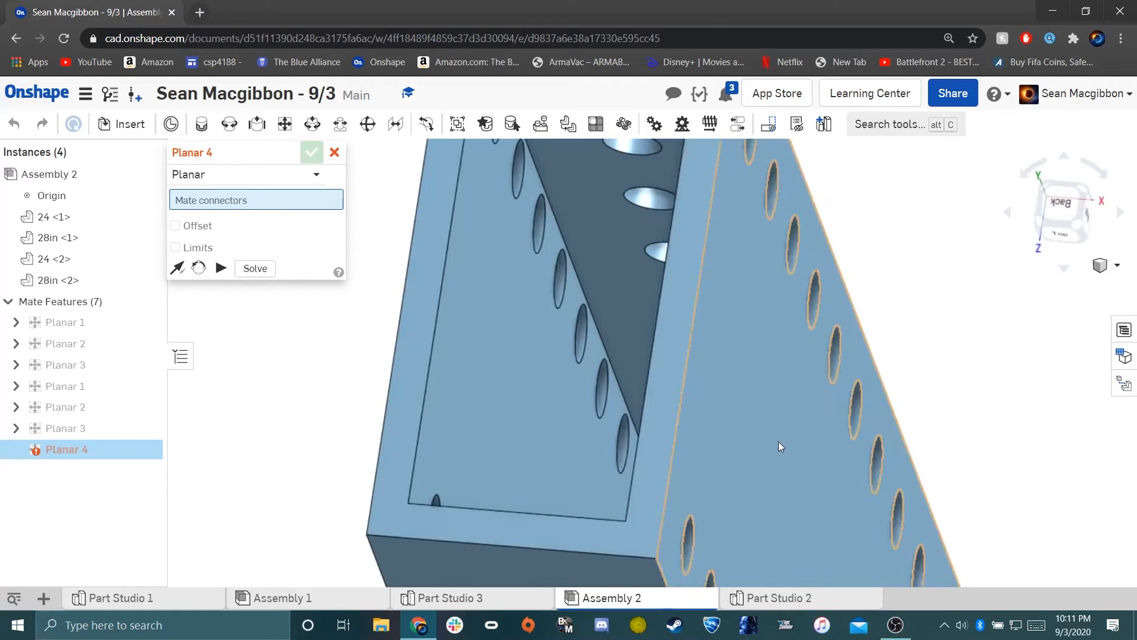
{"action": "middle_click_drag", "start_coordinate": [779, 443], "coordinate": [785, 296]}
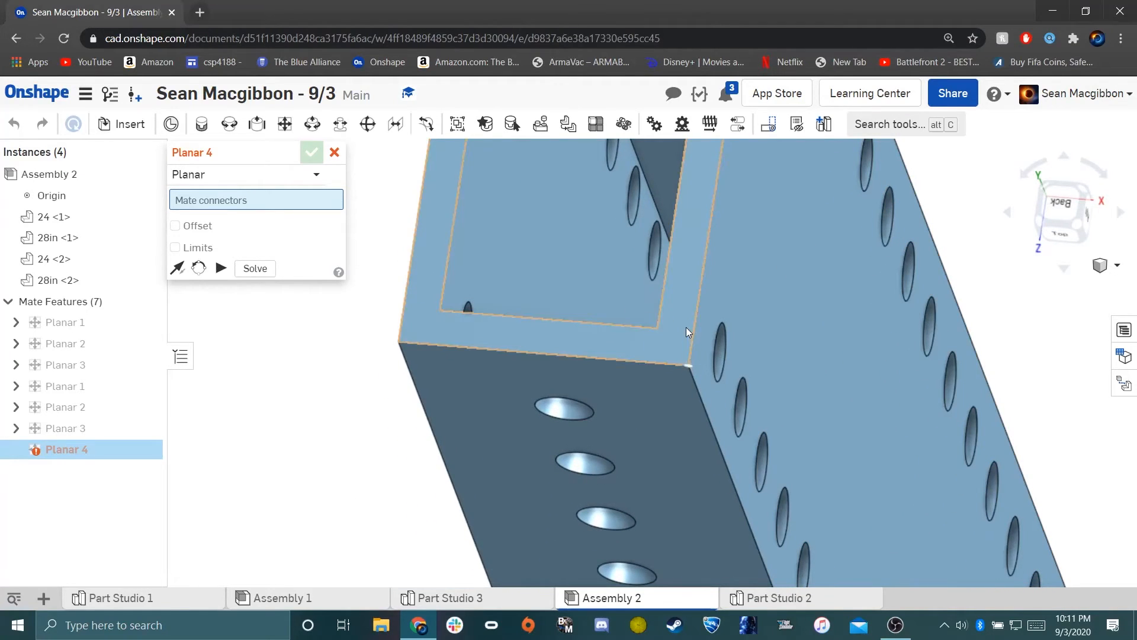
{"action": "left_click", "coordinate": [683, 350]}
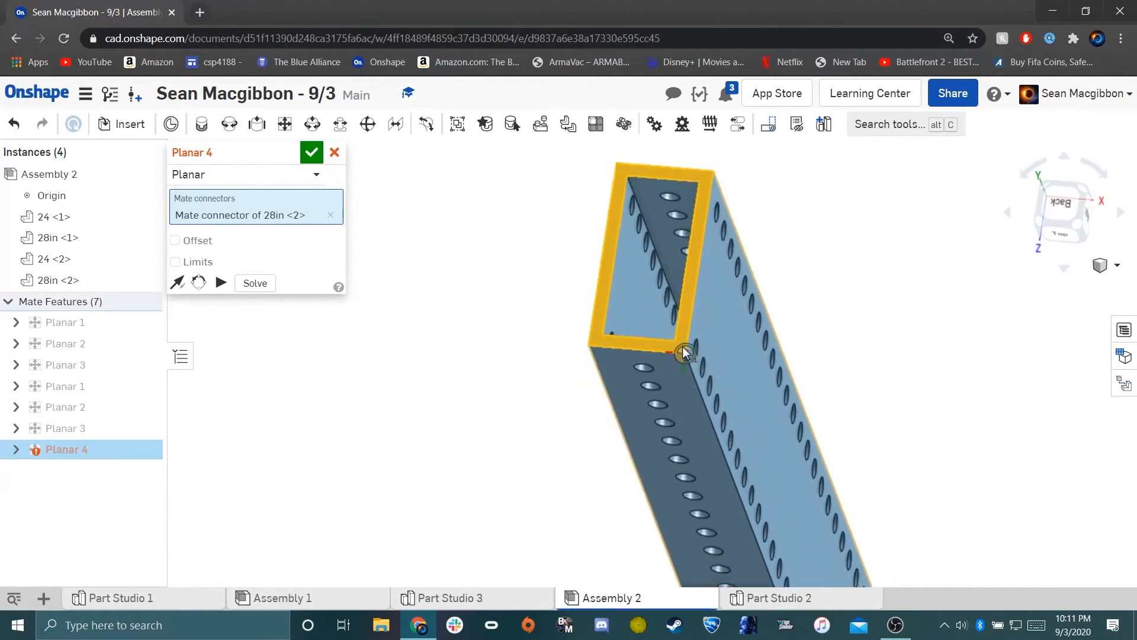
Complete the planar mate with the corner at the open end of 24 <1>'s inner side face as the second connector.
{"action": "right_click_drag", "start_coordinate": [697, 289], "coordinate": [662, 244]}
{"action": "middle_click_drag", "start_coordinate": [661, 244], "coordinate": [732, 441]}
{"action": "scroll", "coordinate": [700, 292], "scroll_direction": "down", "scroll_amount": 4}
{"action": "scroll", "coordinate": [679, 256], "scroll_direction": "down", "scroll_amount": 5}
{"action": "scroll", "coordinate": [659, 312], "scroll_direction": "up", "scroll_amount": 9}
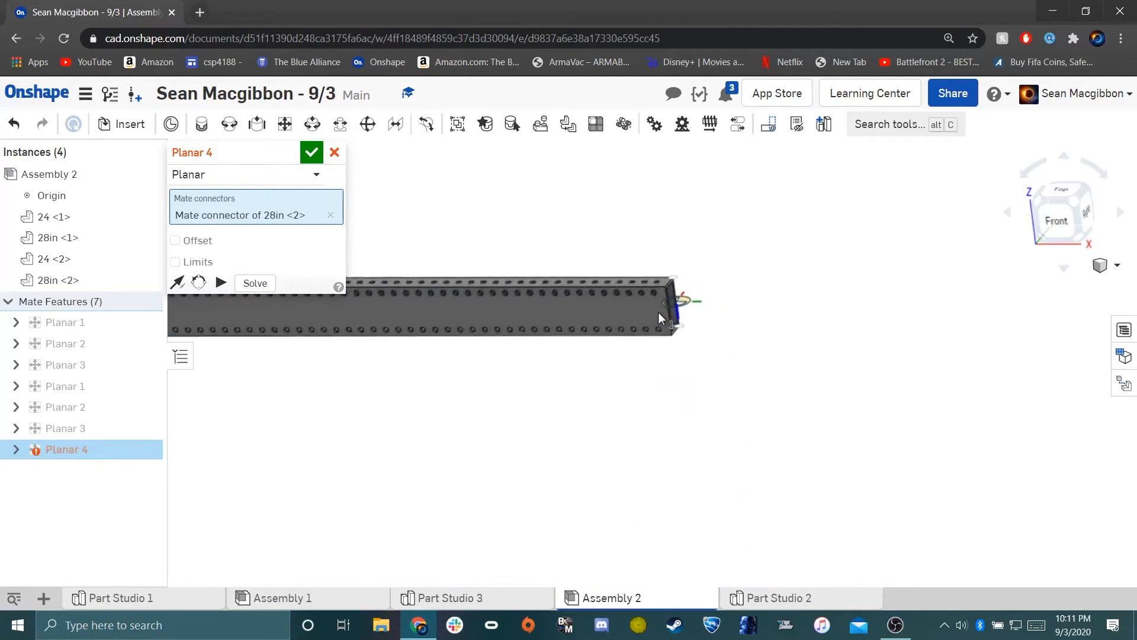
{"action": "scroll", "coordinate": [676, 209], "scroll_direction": "up", "scroll_amount": 10}
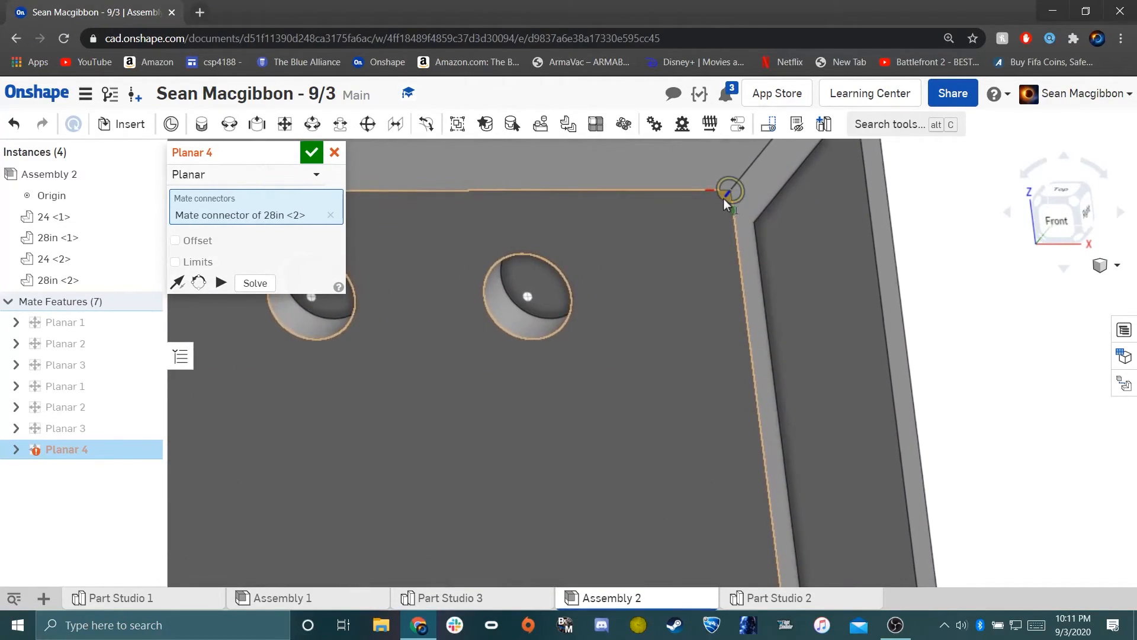
{"action": "left_click", "coordinate": [730, 191]}
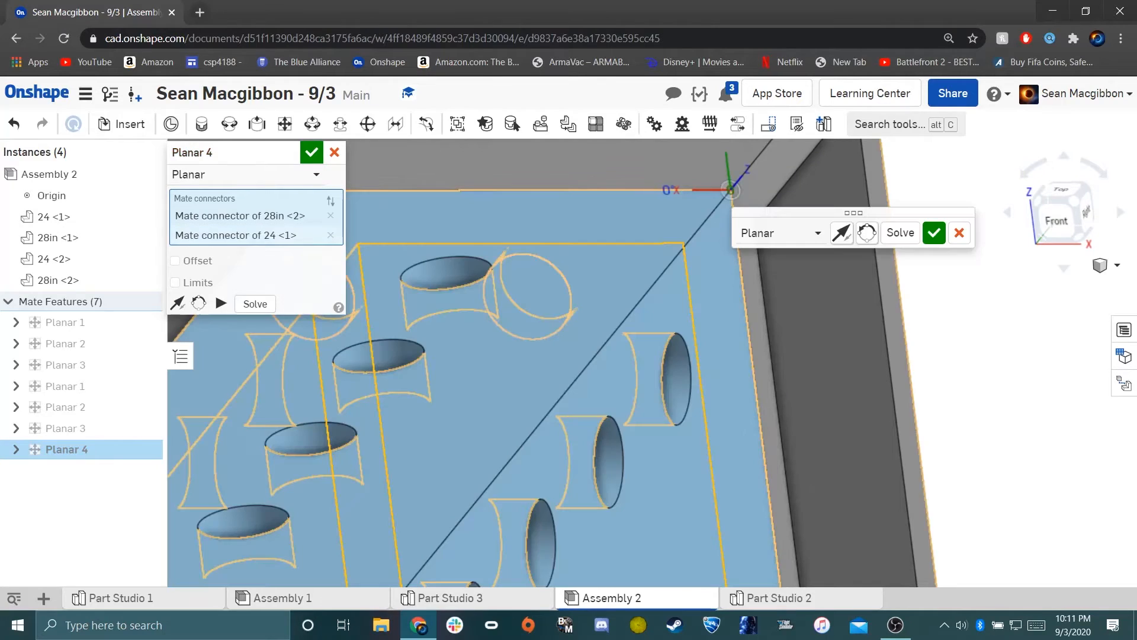
{"action": "left_click", "coordinate": [938, 242]}
Add a planar mate between the top faces of 28in <2> and 24 <1> at their shared corner.
{"action": "scroll", "coordinate": [654, 296], "scroll_direction": "down", "scroll_amount": 7}
{"action": "right_click_drag", "start_coordinate": [659, 251], "coordinate": [665, 312]}
{"action": "scroll", "coordinate": [587, 294], "scroll_direction": "up", "scroll_amount": 2}
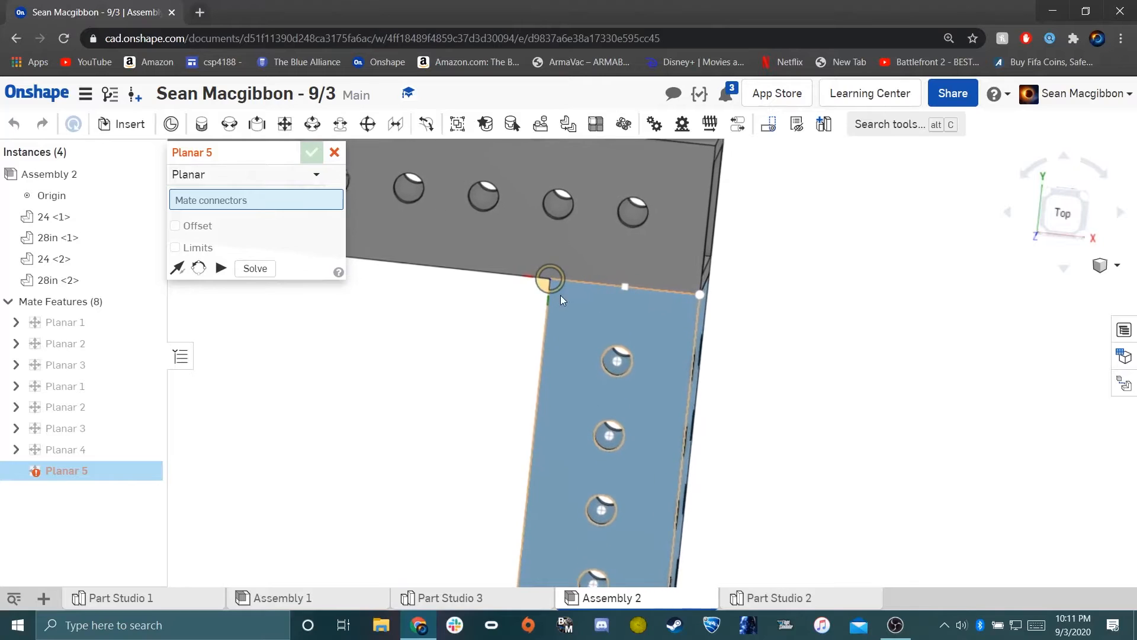
{"action": "left_click", "coordinate": [689, 306]}
{"action": "left_click_drag", "start_coordinate": [669, 315], "coordinate": [610, 366]}
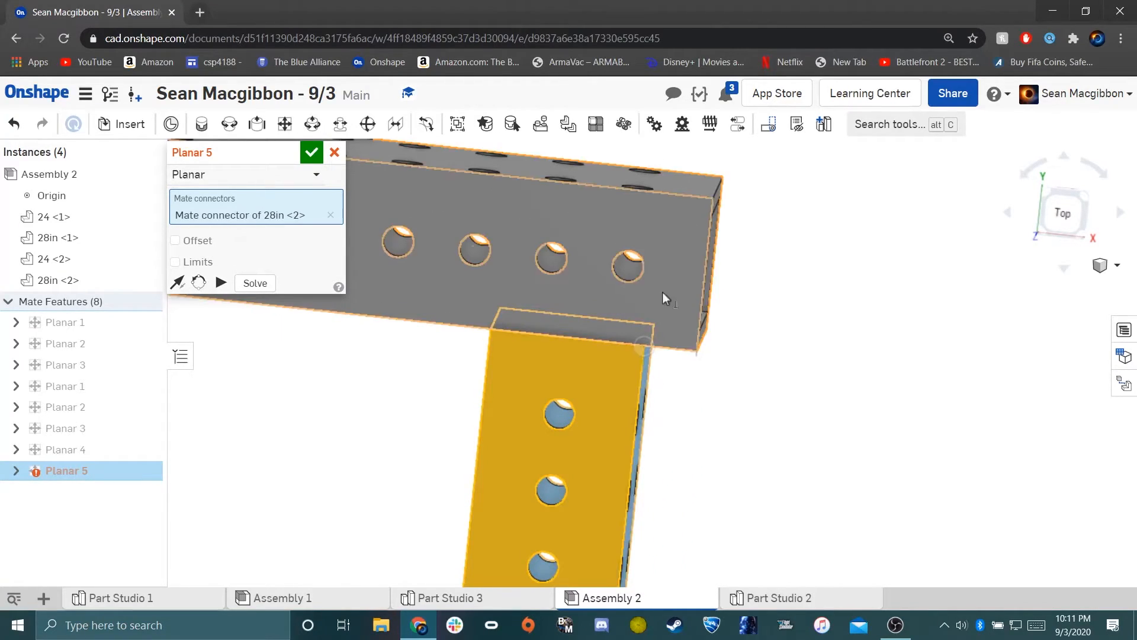
{"action": "left_click", "coordinate": [692, 343]}
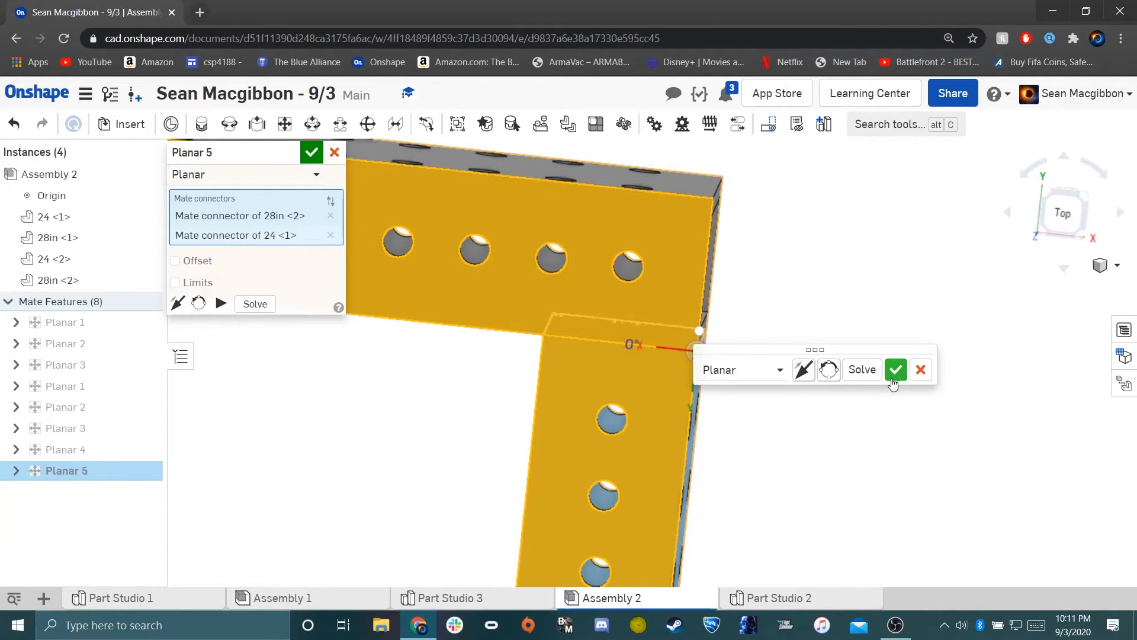
{"action": "left_click", "coordinate": [895, 370]}
Add a planar mate aligning the outer side face of 28in <2> with the end face of 24 <1>, and finish mating.
{"action": "right_click_drag", "start_coordinate": [841, 384], "coordinate": [839, 334]}
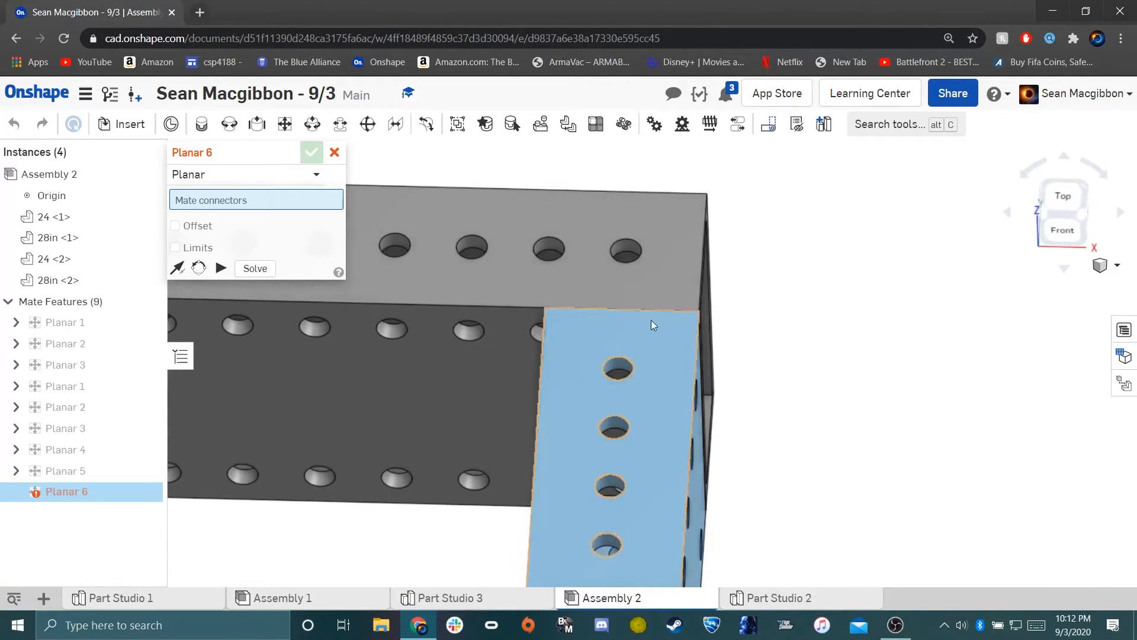
{"action": "middle_click_drag", "start_coordinate": [643, 351], "coordinate": [642, 399]}
{"action": "left_click_drag", "start_coordinate": [642, 399], "coordinate": [539, 296]}
{"action": "right_click_drag", "start_coordinate": [641, 298], "coordinate": [463, 282]}
{"action": "scroll", "coordinate": [497, 250], "scroll_direction": "up", "scroll_amount": 5}
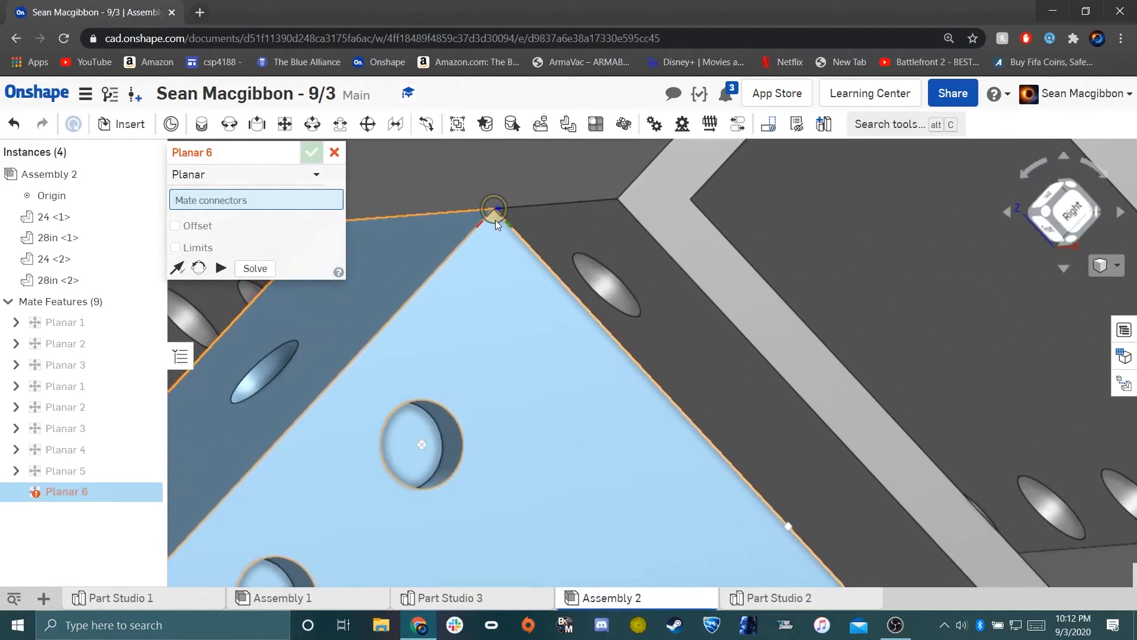
{"action": "left_click", "coordinate": [496, 219]}
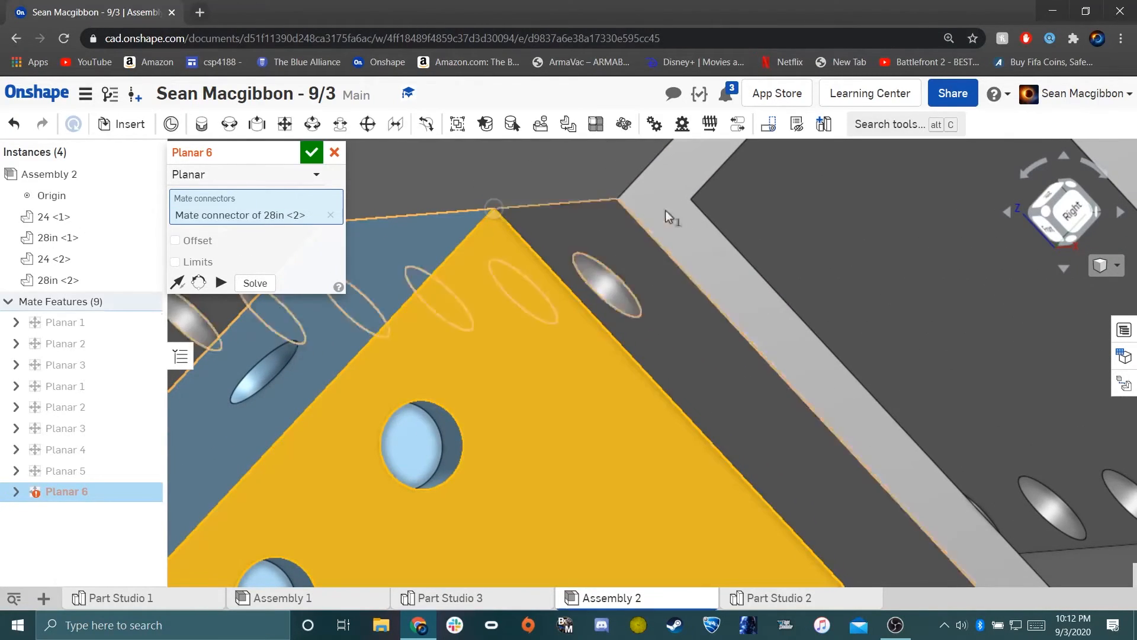
{"action": "left_click", "coordinate": [633, 201]}
{"action": "left_click", "coordinate": [842, 236]}
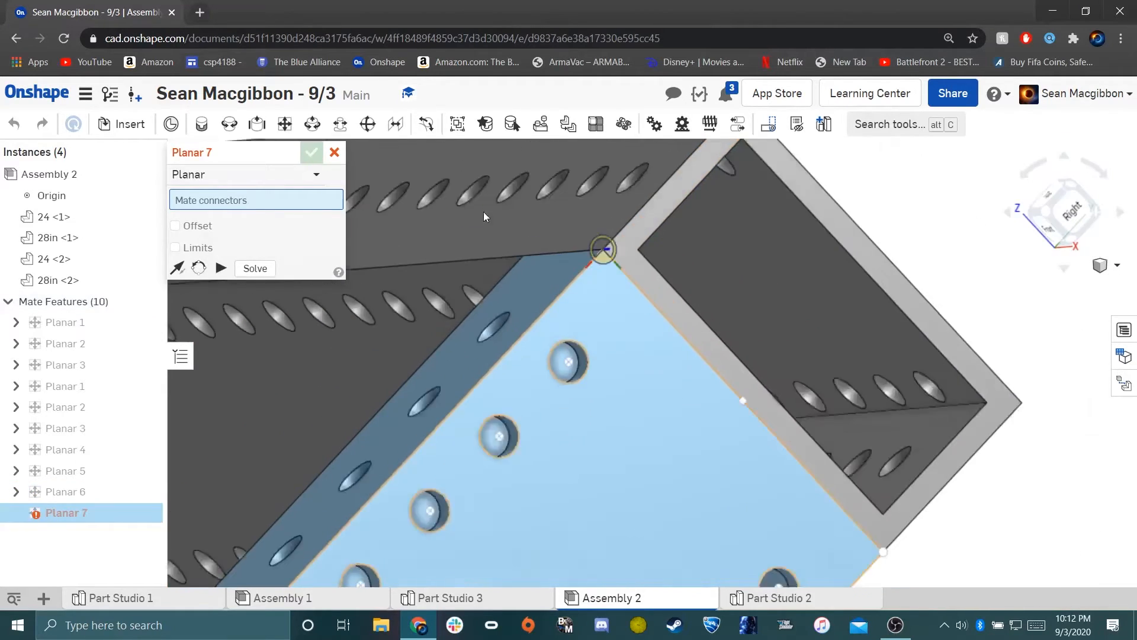
{"action": "left_click", "coordinate": [334, 152]}
Inspect the joined rectangular frame from the bottom, from the right and at an angle.
{"action": "scroll", "coordinate": [432, 242], "scroll_direction": "down", "scroll_amount": 10}
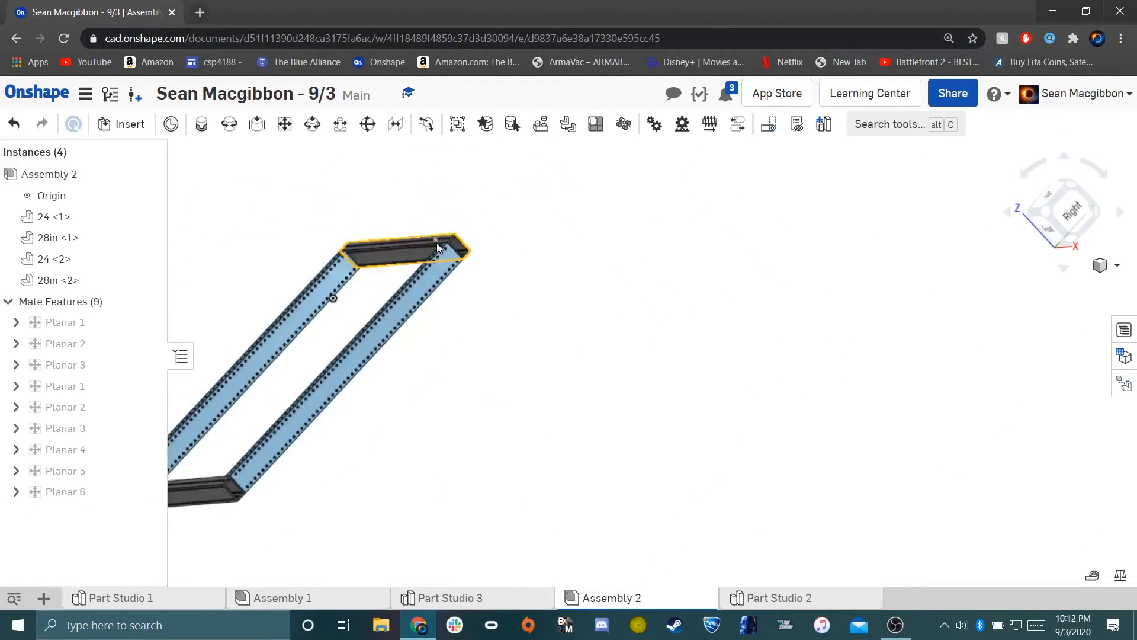
{"action": "mouse_move", "coordinate": [428, 300]}
{"action": "left_mouse_down"}
{"action": "mouse_move", "coordinate": [601, 300]}
{"action": "mouse_move", "coordinate": [841, 450]}
{"action": "mouse_move", "coordinate": [650, 376]}
{"action": "mouse_move", "coordinate": [621, 256]}
{"action": "mouse_move", "coordinate": [705, 279]}
{"action": "left_mouse_up"}
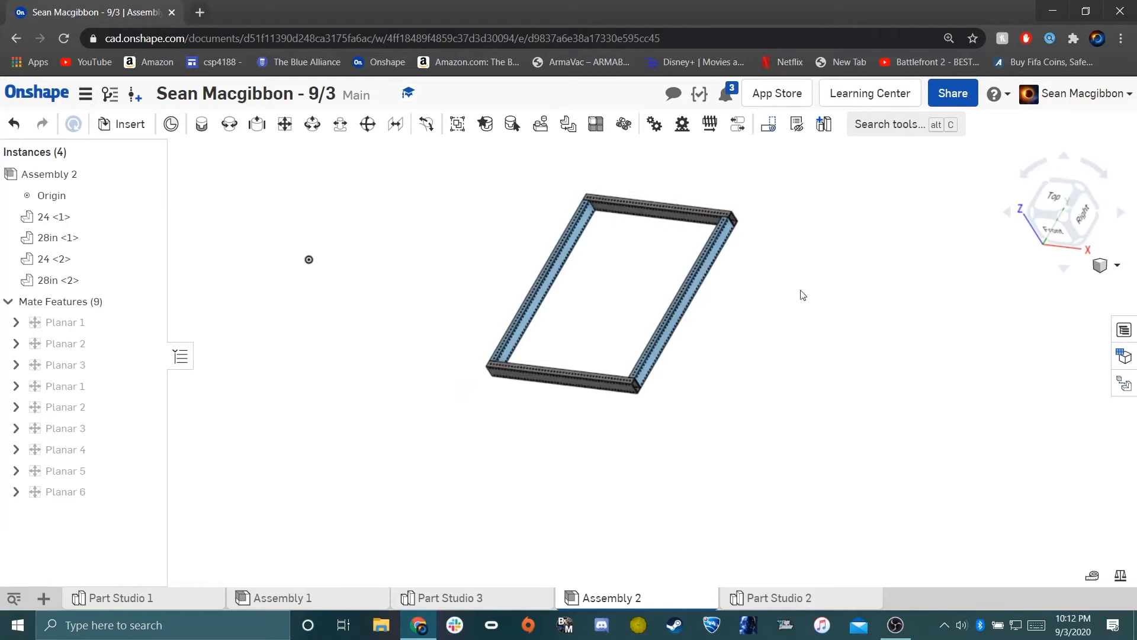
{"action": "mouse_move", "coordinate": [684, 299]}
{"action": "right_mouse_down"}
{"action": "mouse_move", "coordinate": [807, 300]}
{"action": "mouse_move", "coordinate": [1014, 240]}
{"action": "right_mouse_up"}
{"action": "left_click", "coordinate": [1087, 229]}
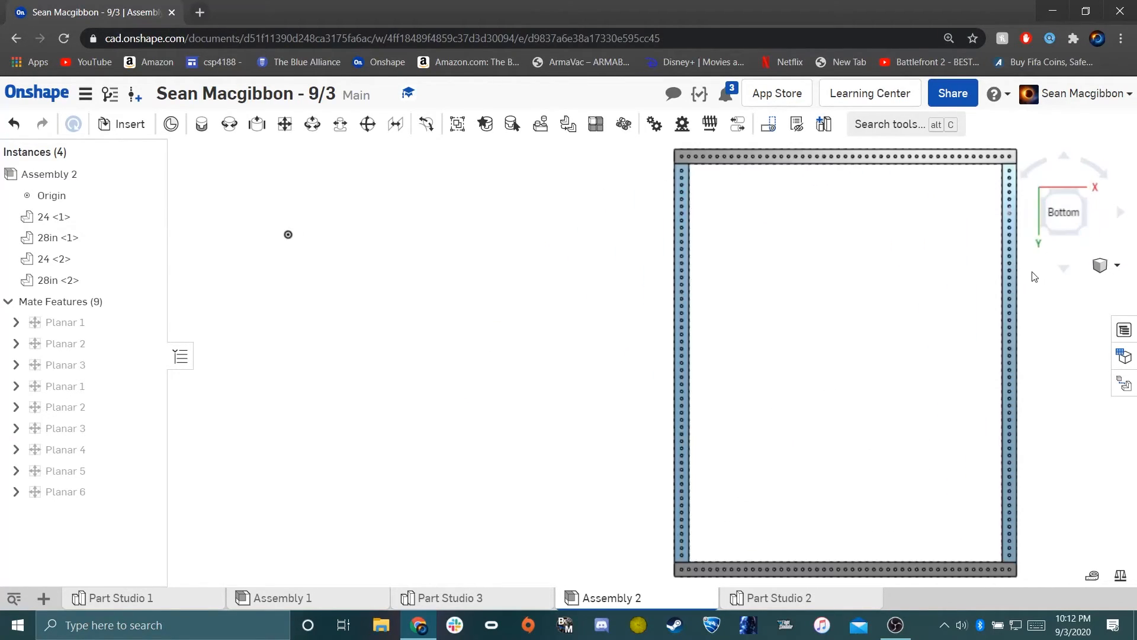
{"action": "left_click", "coordinate": [1086, 219]}
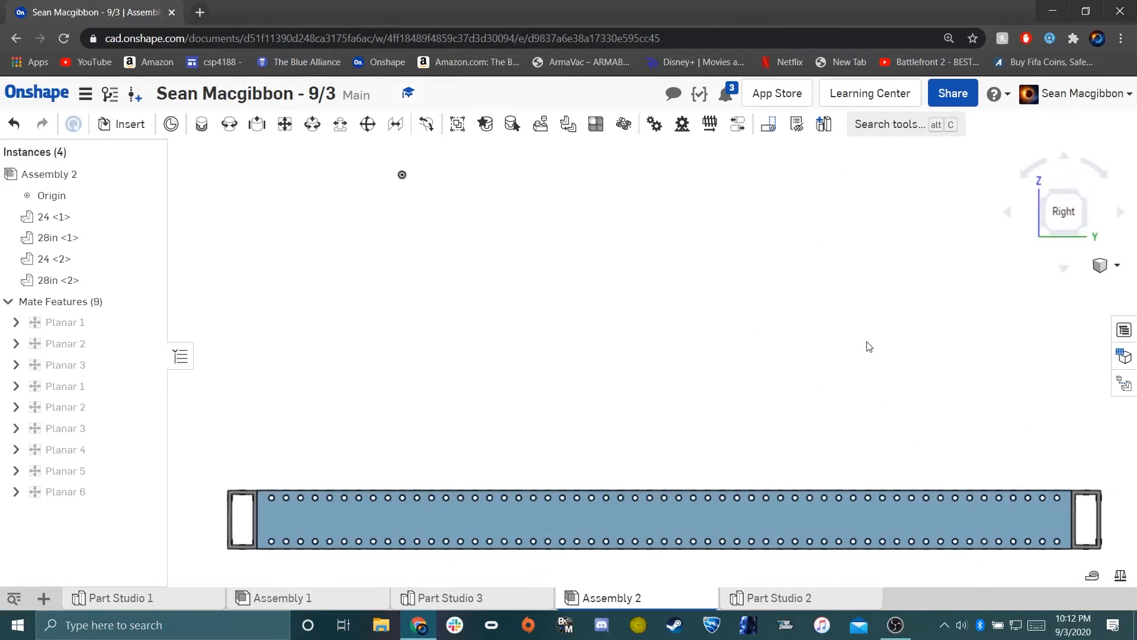
{"action": "right_click_drag", "start_coordinate": [894, 314], "coordinate": [898, 344]}
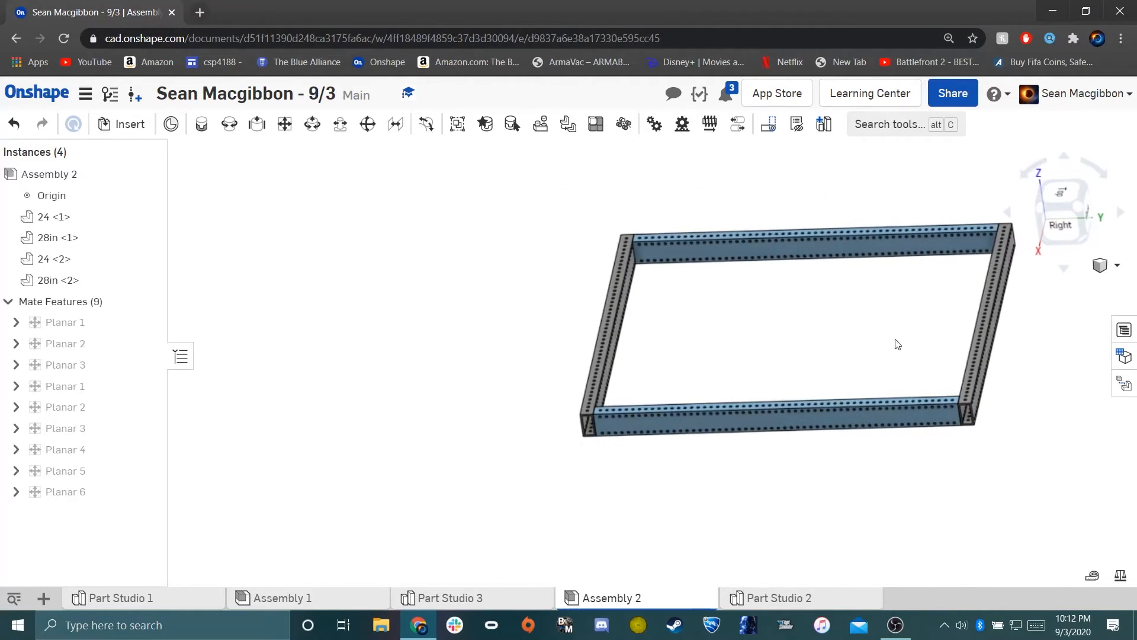
In a new browser tab, open the Drivetrain document from FRC4188 > 2020 Infinite Recharge and show its Drivetrain assembly.
{"action": "left_click", "coordinate": [200, 12]}
{"action": "left_click", "coordinate": [388, 62]}
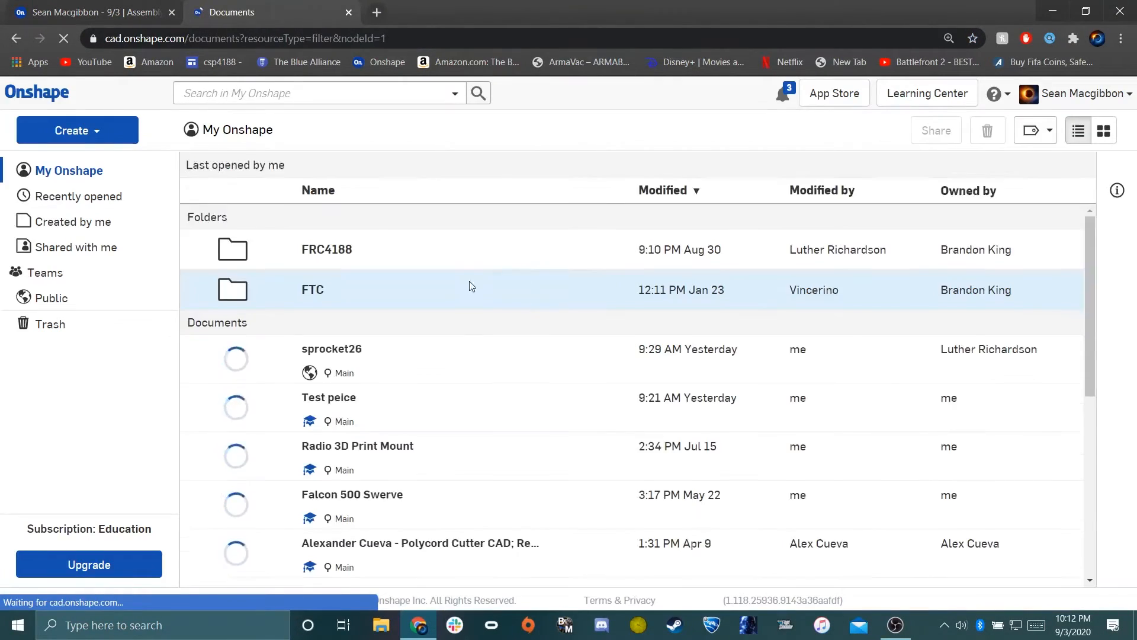
{"action": "left_click", "coordinate": [314, 395]}
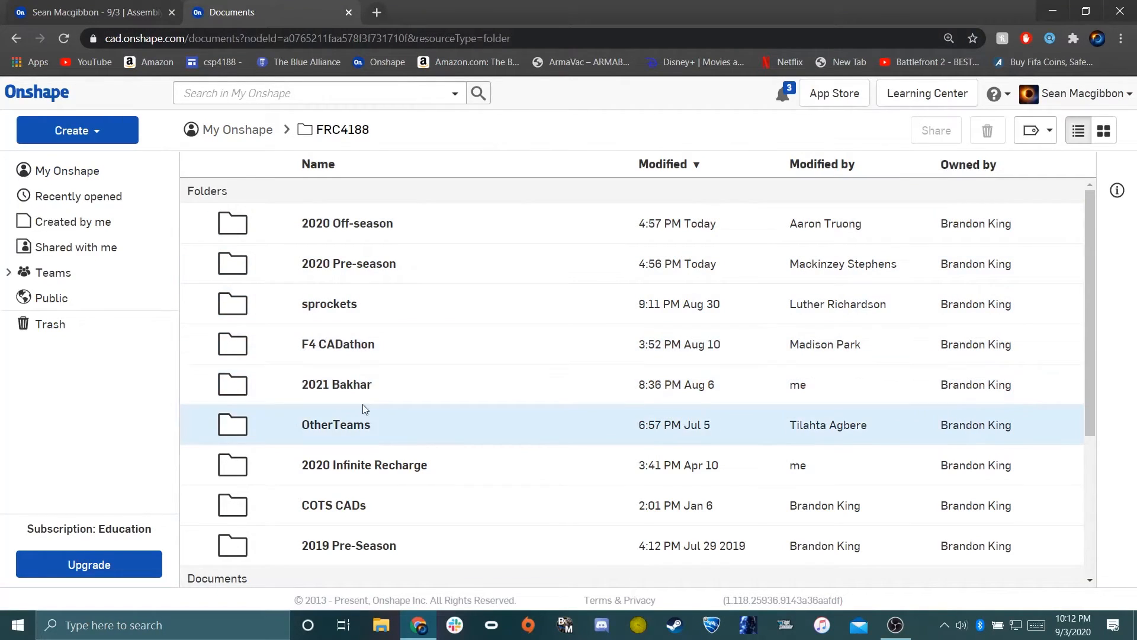
{"action": "left_click", "coordinate": [388, 465]}
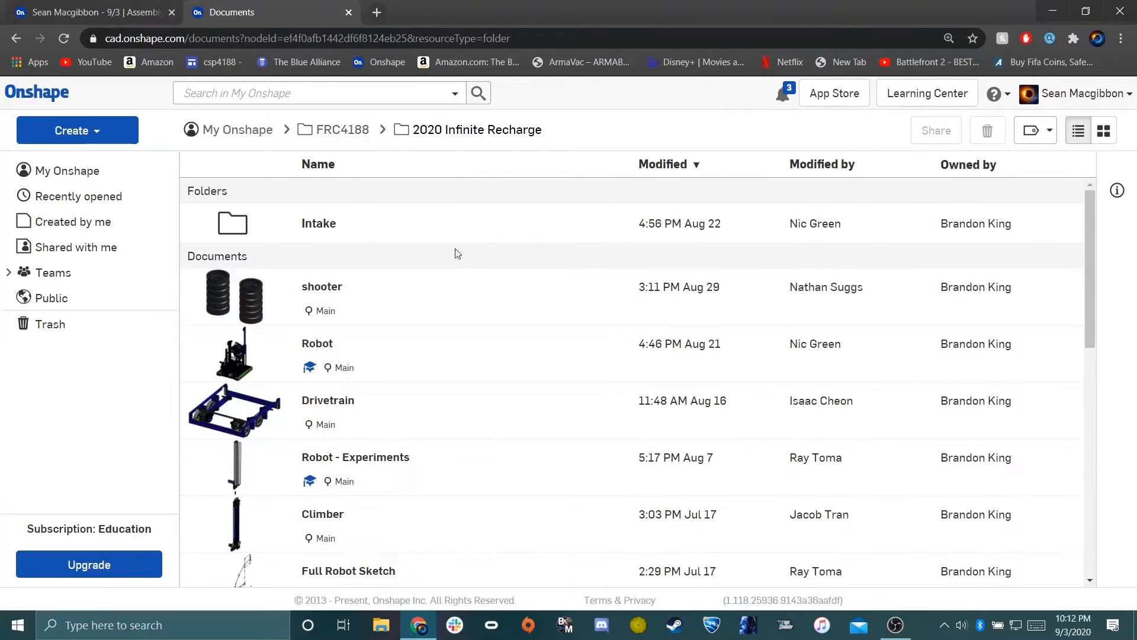
{"action": "left_click", "coordinate": [329, 398]}
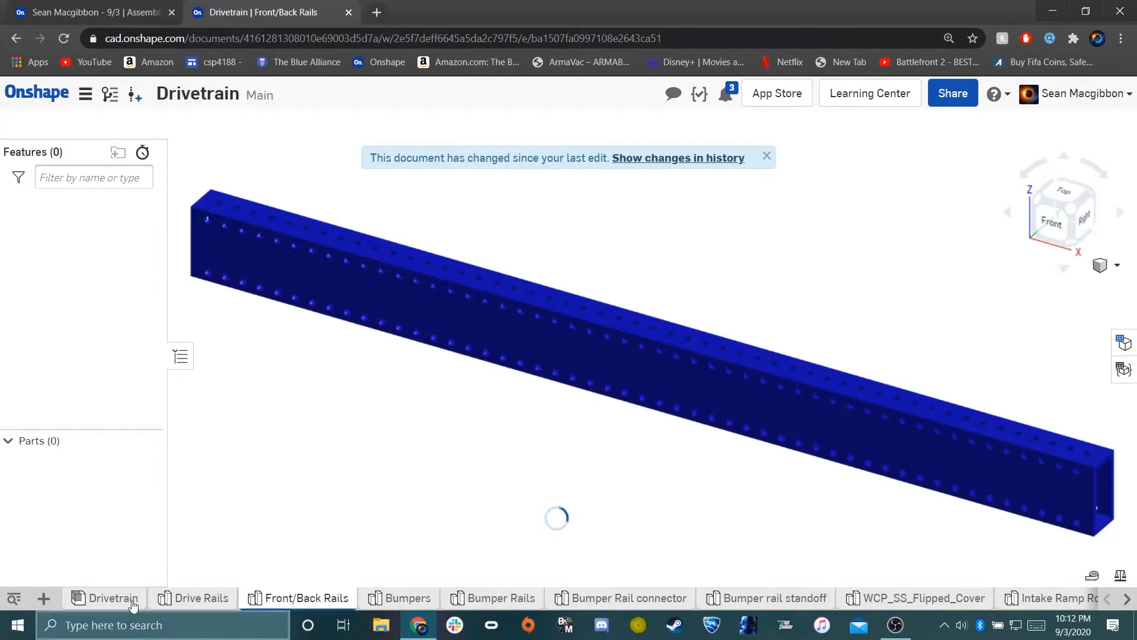
{"action": "left_click", "coordinate": [118, 600]}
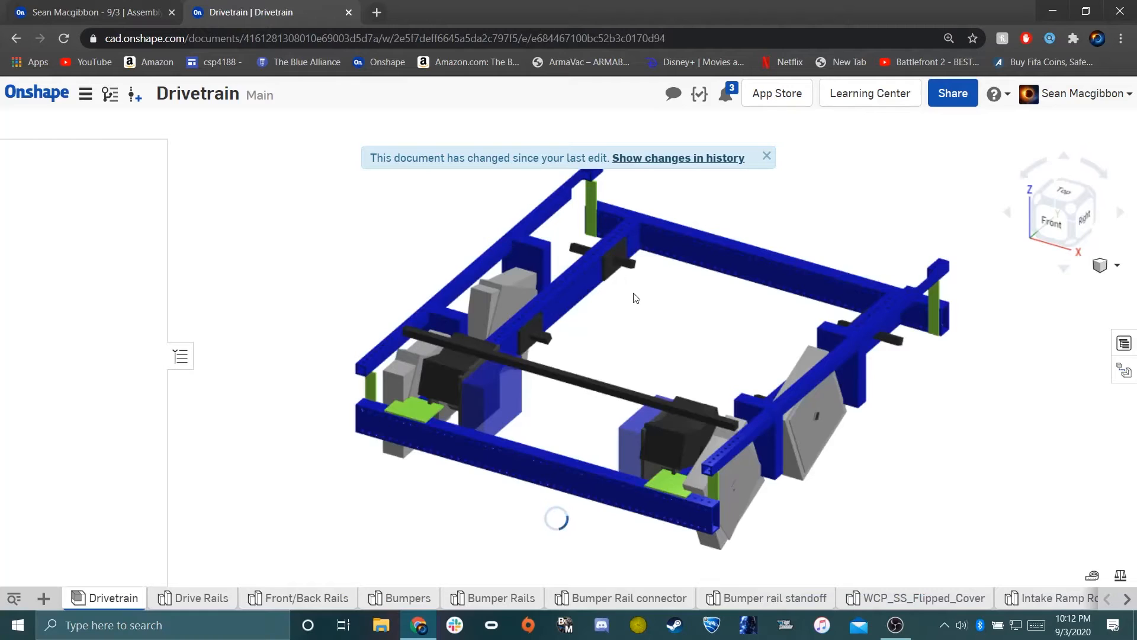
Examine the Drivetrain assembly's overall frame, its instance list and the commands available for the assembly.
{"action": "right_click_drag", "start_coordinate": [844, 273], "coordinate": [713, 363]}
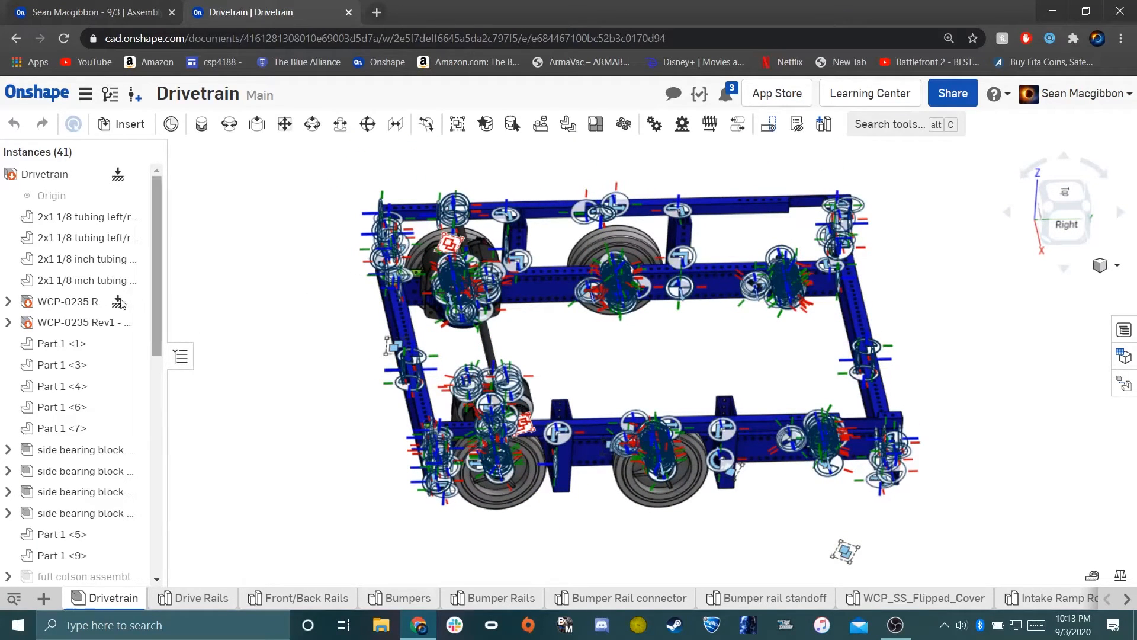
{"action": "scroll", "coordinate": [124, 302], "scroll_direction": "down", "scroll_amount": 4}
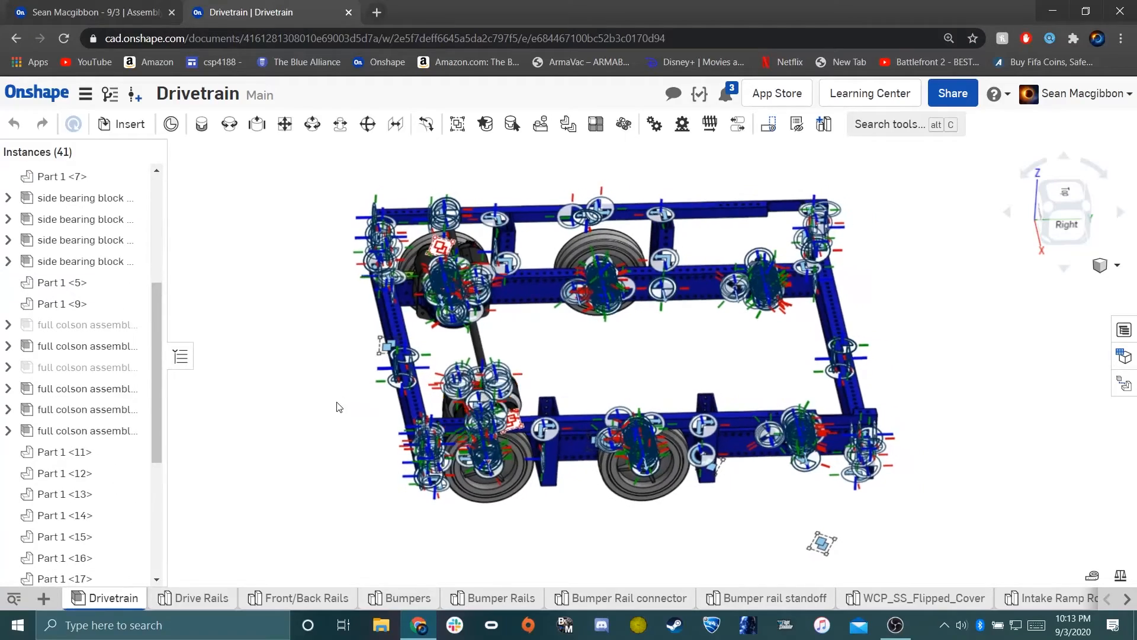
{"action": "right_click_drag", "start_coordinate": [897, 322], "coordinate": [819, 323]}
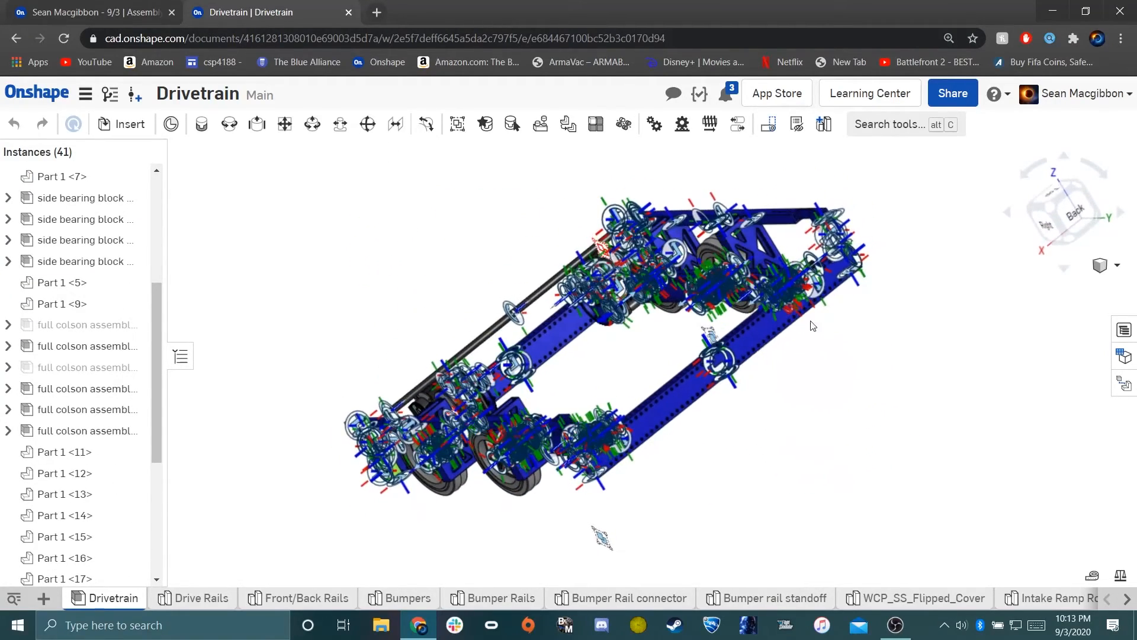
{"action": "right_click", "coordinate": [172, 131]}
{"action": "left_click", "coordinate": [225, 203]}
{"action": "scroll", "coordinate": [100, 293], "scroll_direction": "up", "scroll_amount": 5}
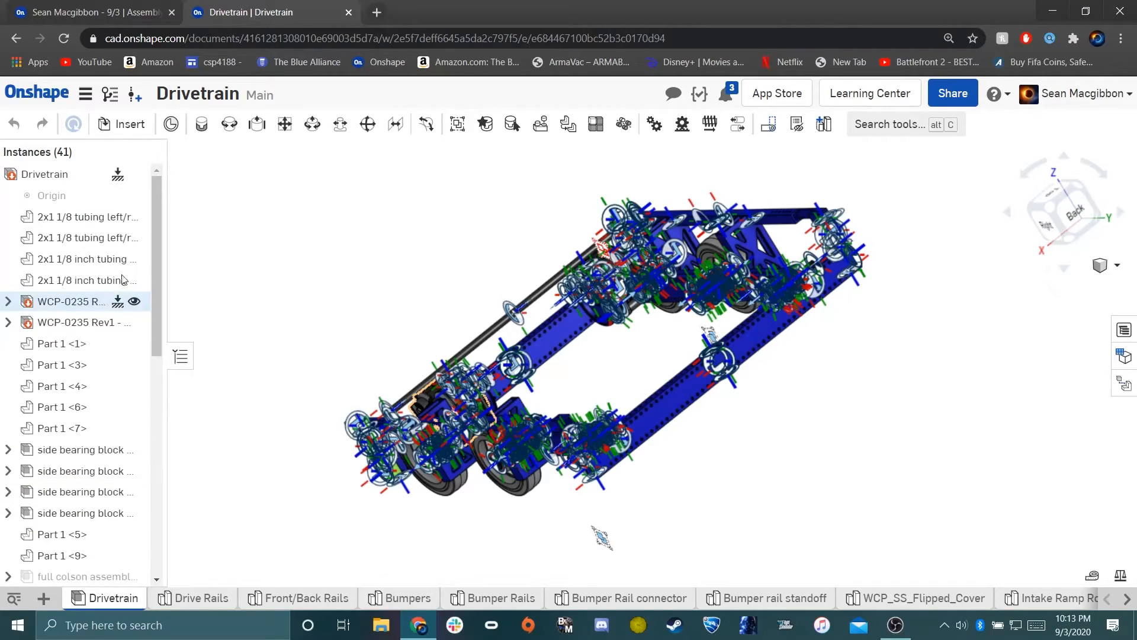
{"action": "right_click", "coordinate": [59, 178]}
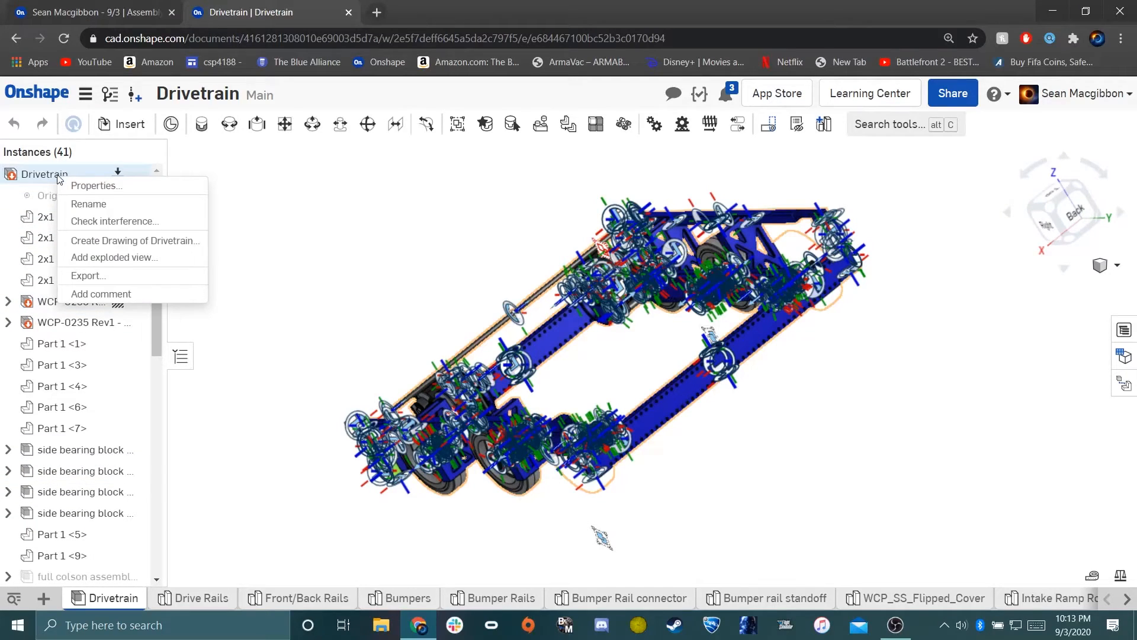
{"action": "left_click", "coordinate": [288, 164]}
Examine closely how the drilled rails meet at the drivetrain frame's corner near the gearbox.
{"action": "right_click_drag", "start_coordinate": [363, 265], "coordinate": [453, 308]}
{"action": "scroll", "coordinate": [788, 295], "scroll_direction": "up", "scroll_amount": 8}
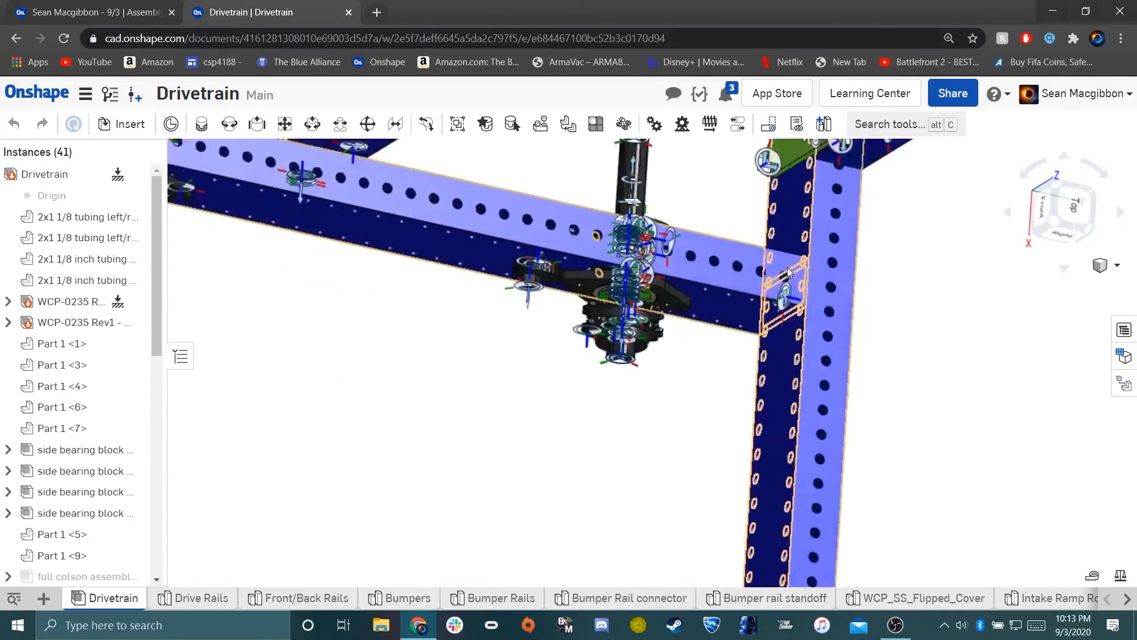
{"action": "right_click_drag", "start_coordinate": [790, 296], "coordinate": [835, 287]}
{"action": "scroll", "coordinate": [897, 312], "scroll_direction": "down", "scroll_amount": 5}
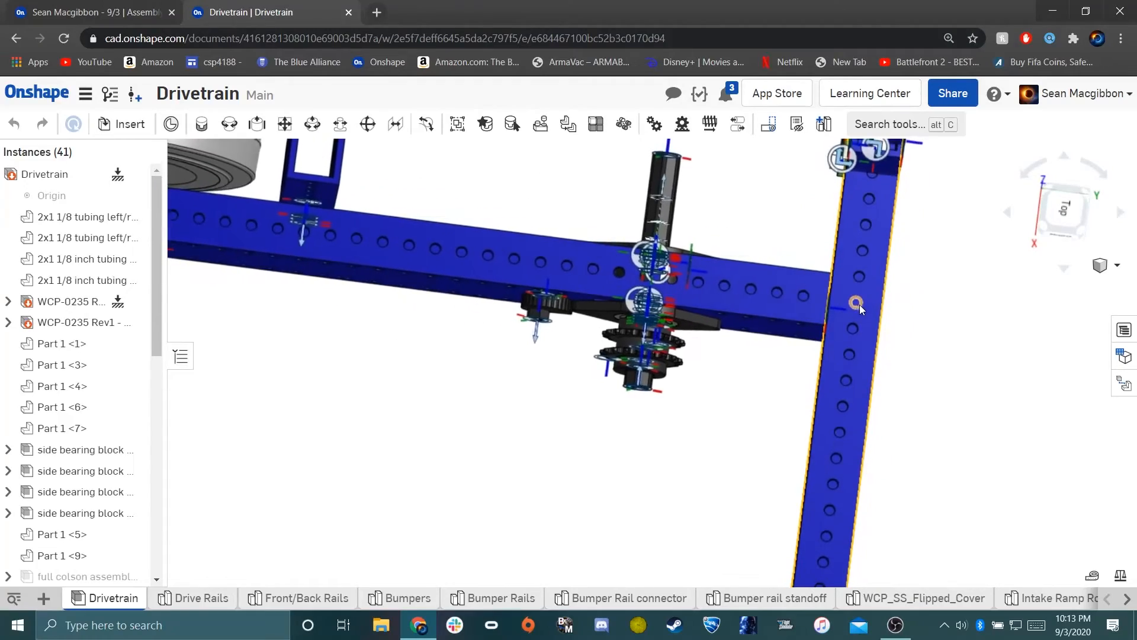
{"action": "right_click_drag", "start_coordinate": [910, 256], "coordinate": [961, 274]}
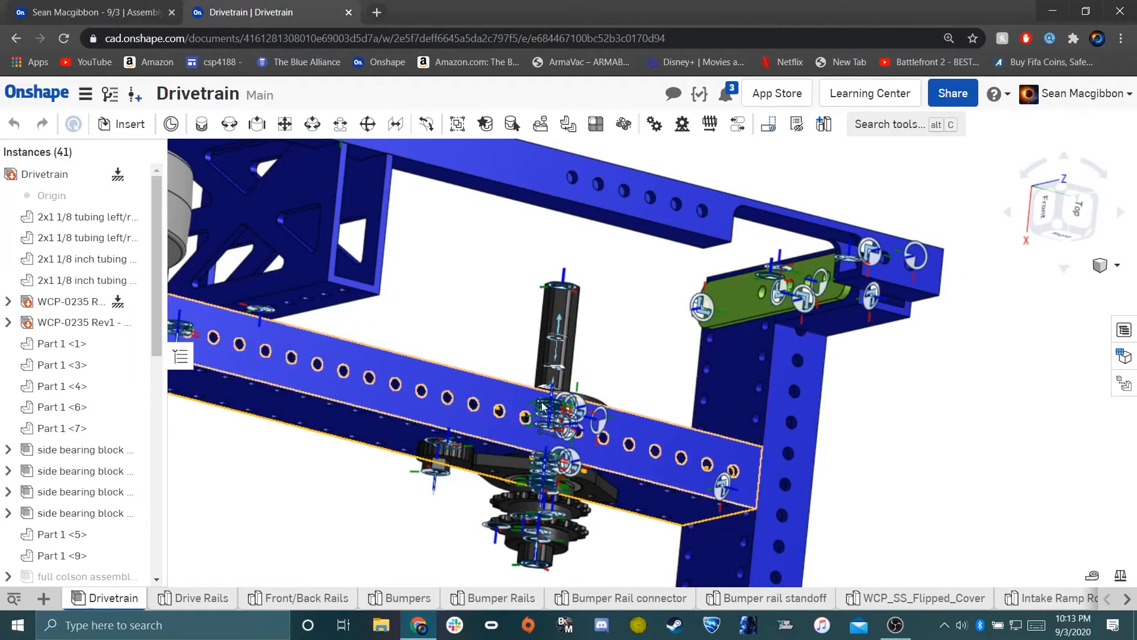
Examine the drivetrain frame from the front and close the Drivetrain document to return to Assembly 2.
{"action": "scroll", "coordinate": [521, 385], "scroll_direction": "down", "scroll_amount": 5}
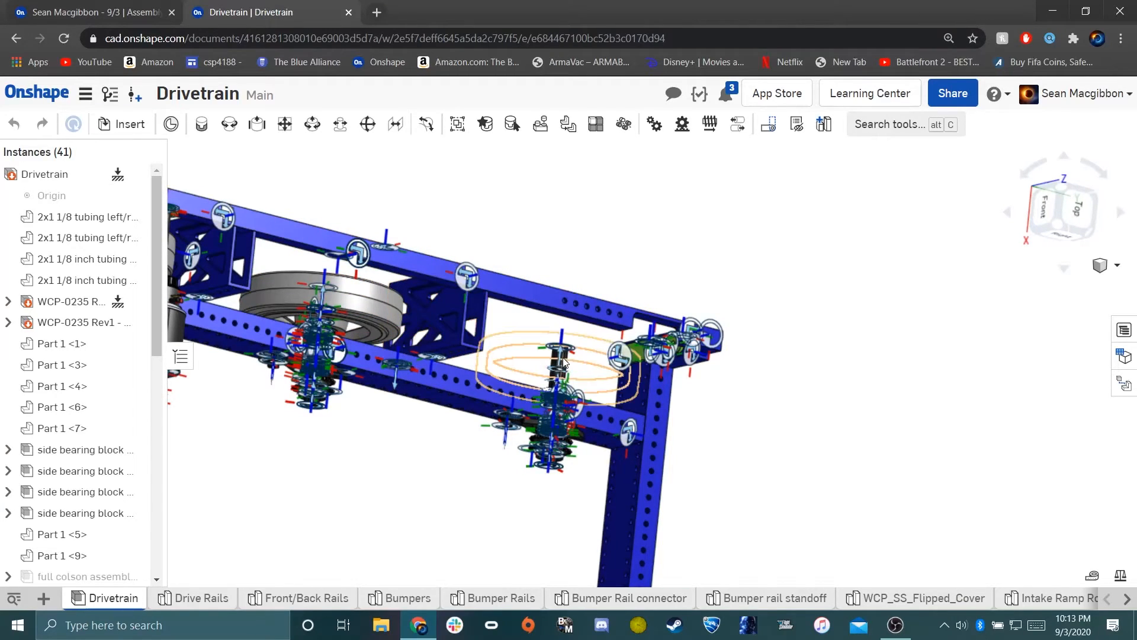
{"action": "right_click_drag", "start_coordinate": [469, 337], "coordinate": [207, 311]}
{"action": "scroll", "coordinate": [392, 425], "scroll_direction": "up", "scroll_amount": 5}
{"action": "middle_click_drag", "start_coordinate": [207, 311], "coordinate": [330, 320]}
{"action": "scroll", "coordinate": [331, 321], "scroll_direction": "down", "scroll_amount": 1}
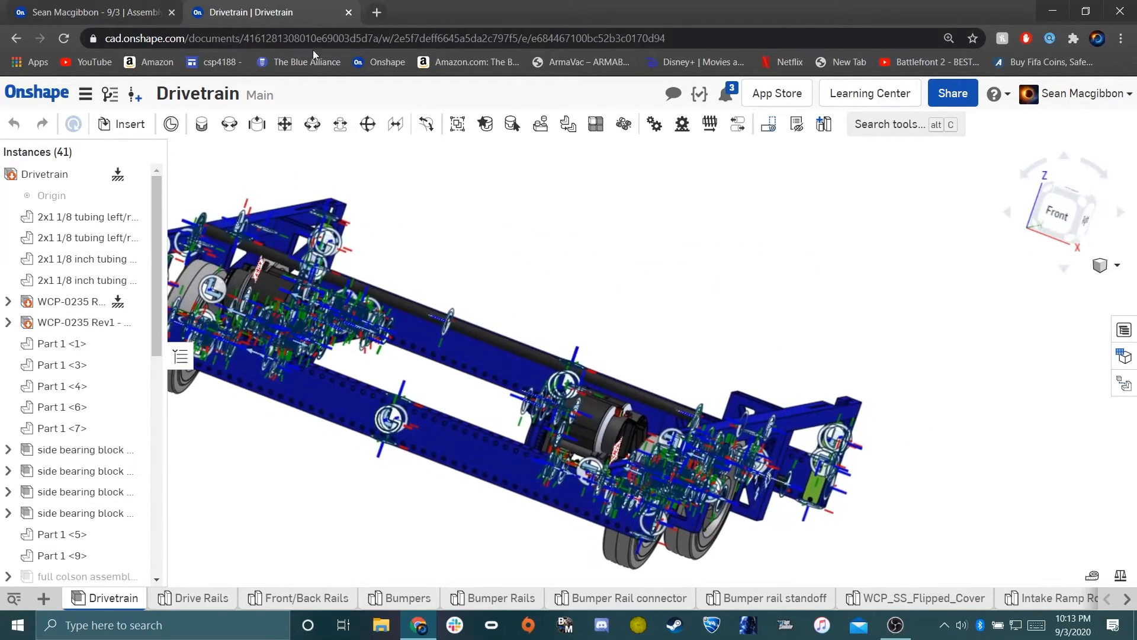
{"action": "left_click", "coordinate": [349, 12]}
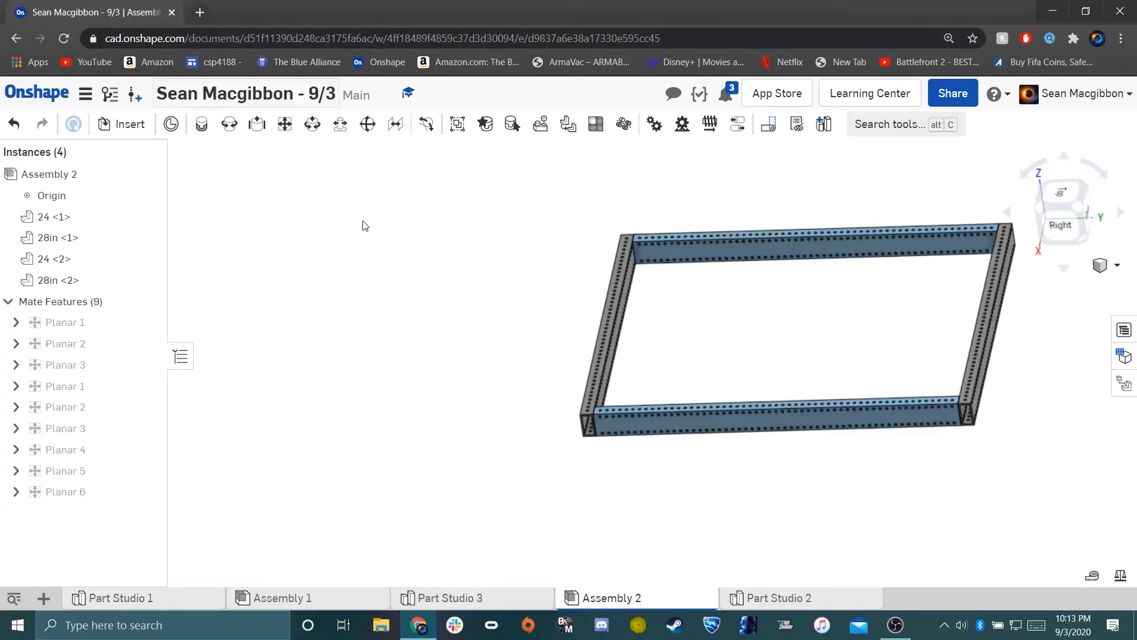
Look over the frame in Assembly 2 and the three-hole plate in Part Studio 2 from the top and at an angle.
{"action": "right_click_drag", "start_coordinate": [751, 330], "coordinate": [722, 196]}
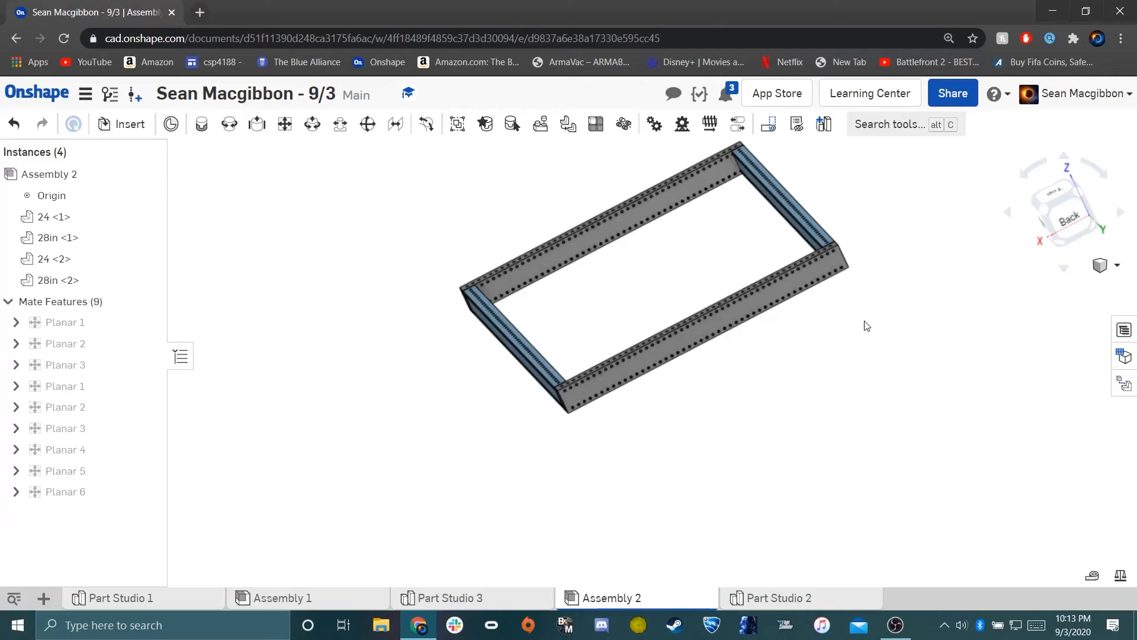
{"action": "left_click", "coordinate": [447, 599]}
{"action": "left_click", "coordinate": [748, 598]}
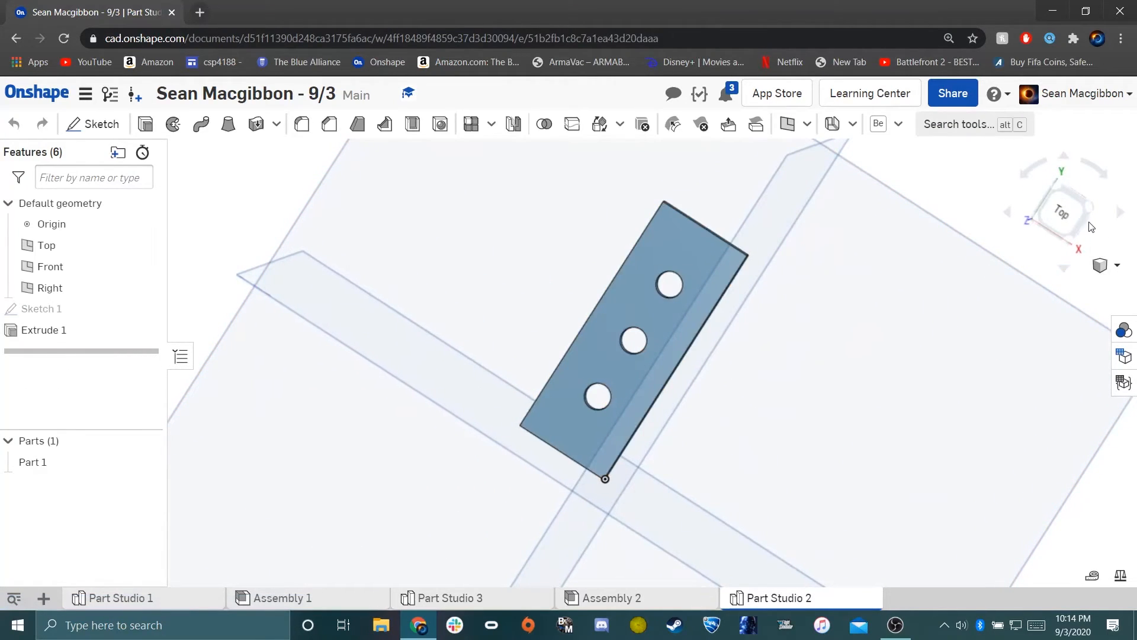
{"action": "left_click", "coordinate": [1071, 222]}
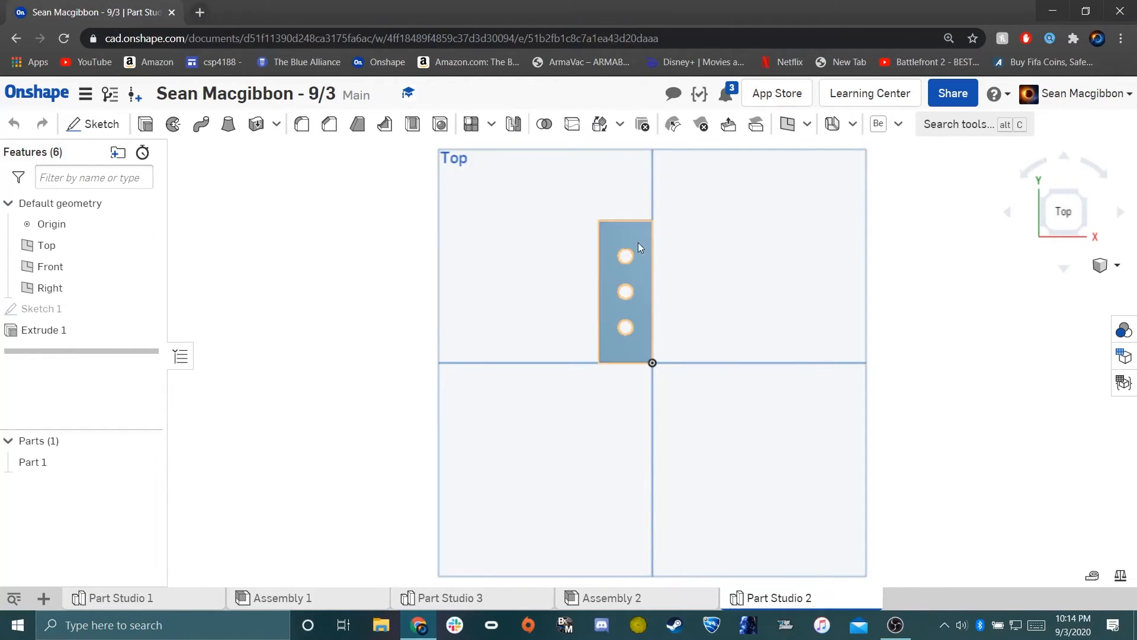
{"action": "right_click_drag", "start_coordinate": [648, 345], "coordinate": [598, 379]}
Create a new Part Studio and start a sketch on its Top plane.
{"action": "left_click", "coordinate": [46, 593]}
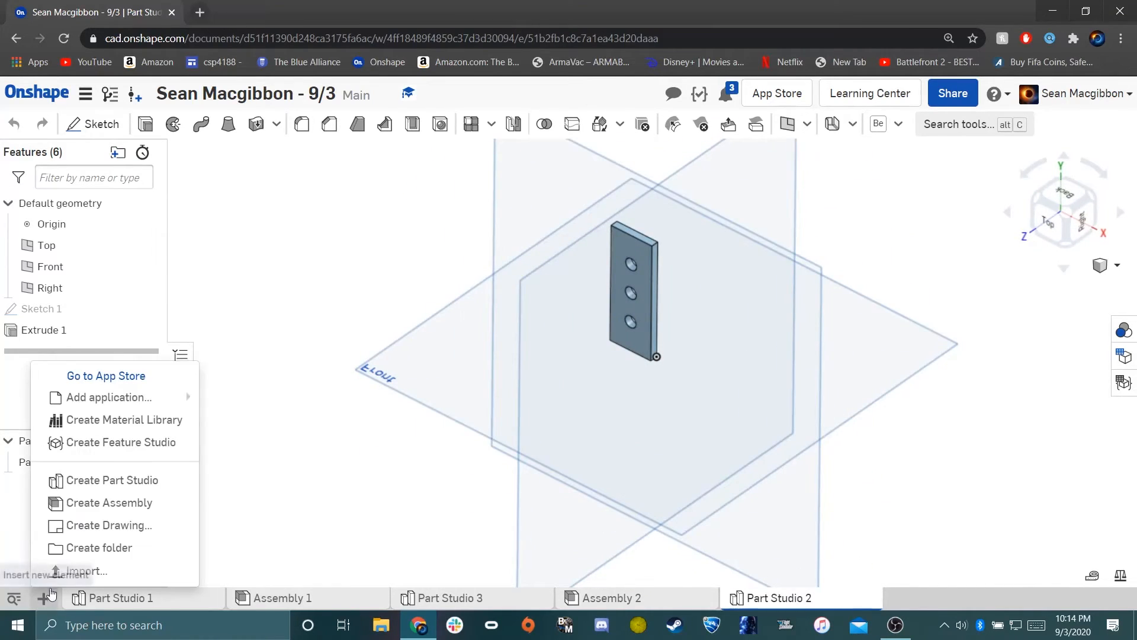
{"action": "left_click", "coordinate": [138, 480]}
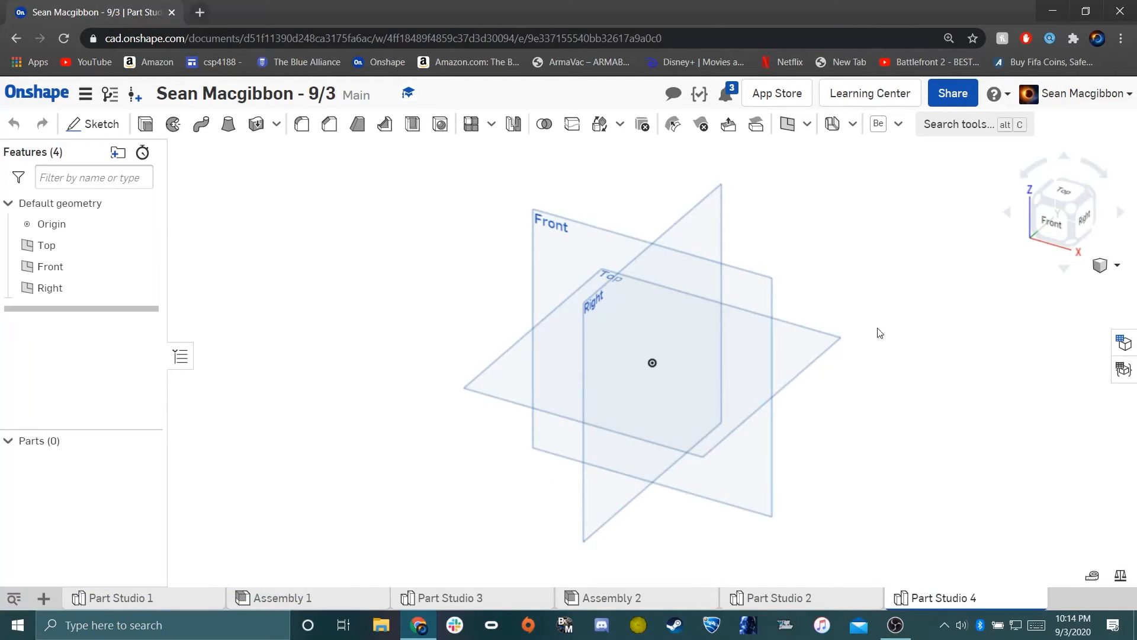
{"action": "middle_click_drag", "start_coordinate": [894, 309], "coordinate": [793, 420]}
{"action": "right_click_drag", "start_coordinate": [996, 335], "coordinate": [986, 403]}
{"action": "left_click", "coordinate": [1073, 208]}
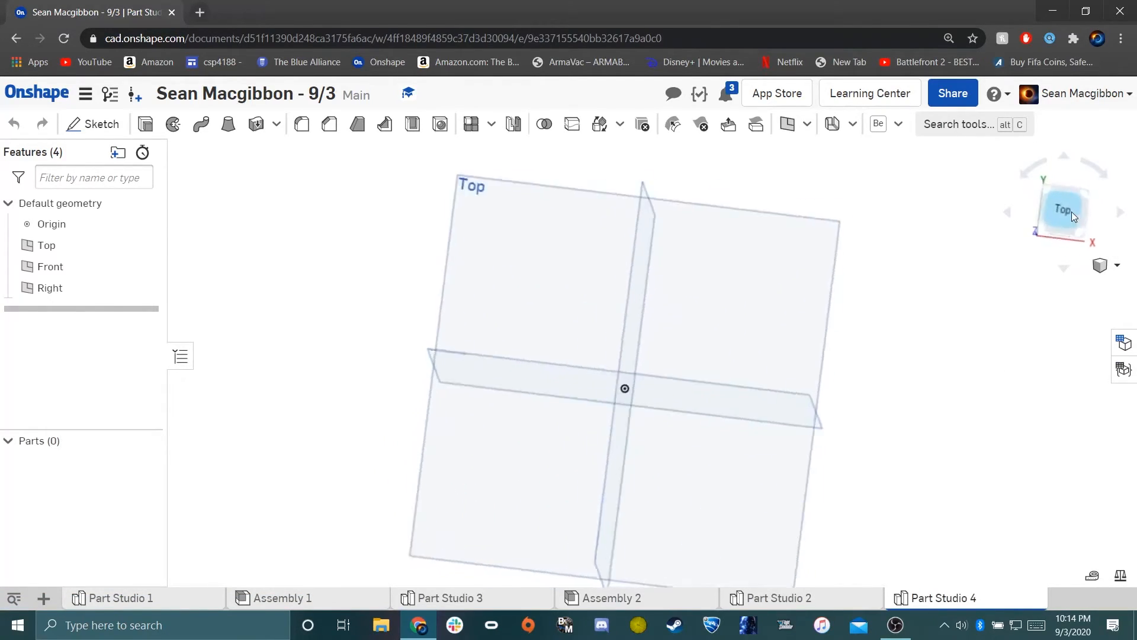
{"action": "left_click", "coordinate": [97, 118]}
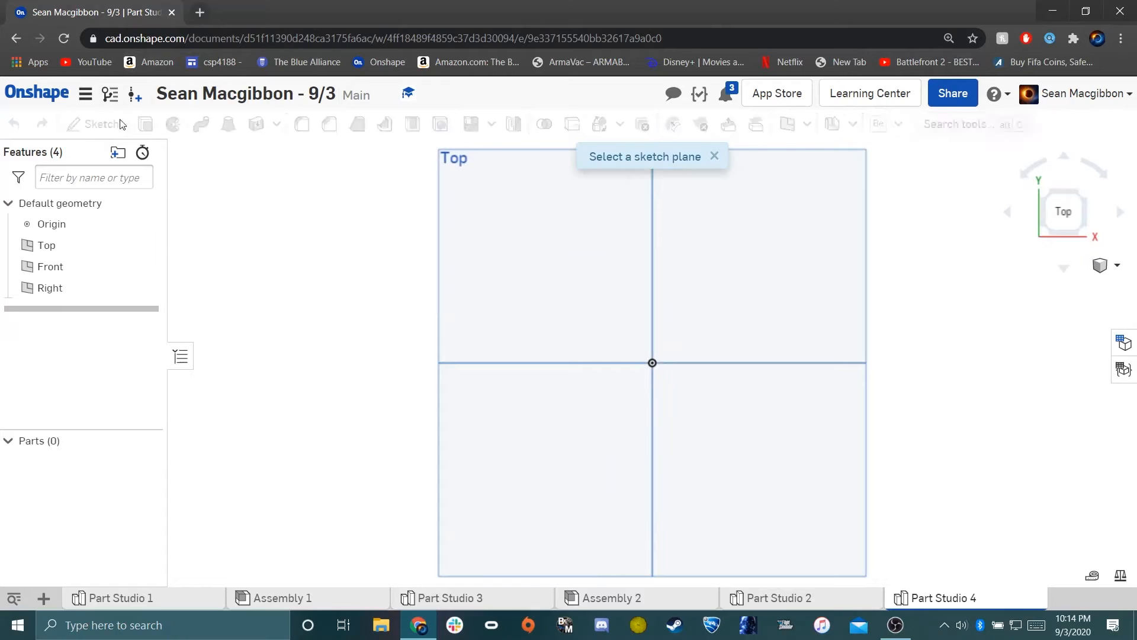
{"action": "left_click", "coordinate": [513, 232]}
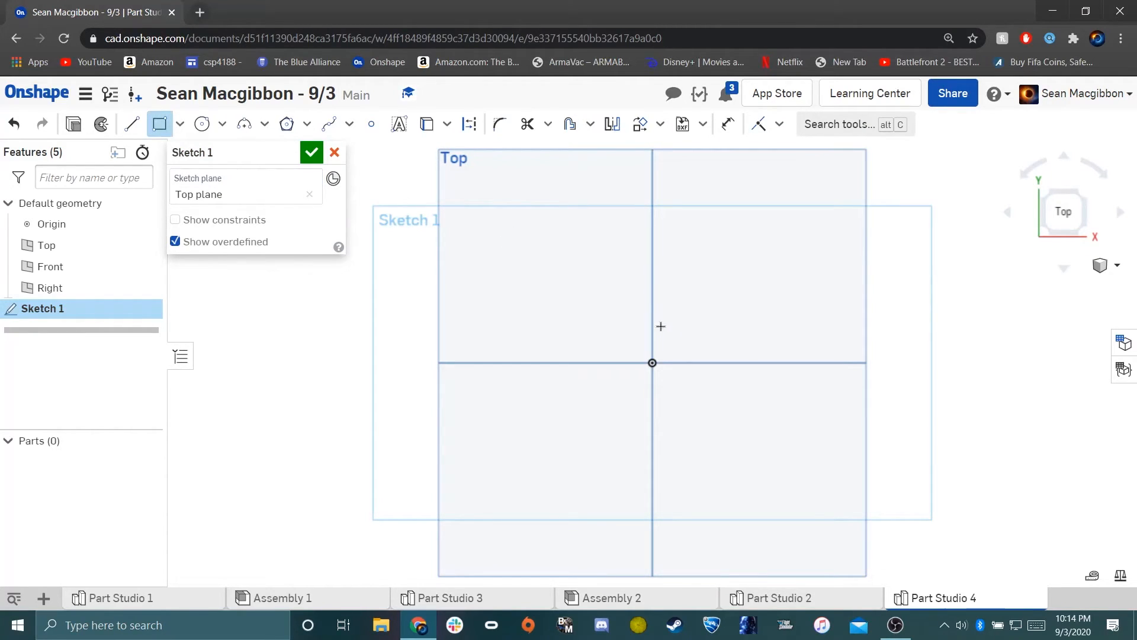
Sketch a corner rectangle about 1.15 in wide and 2.12 in high, extending up and right from the origin.
{"action": "mouse_move", "coordinate": [653, 360]}
{"action": "left_mouse_down"}
{"action": "mouse_move", "coordinate": [720, 275]}
{"action": "mouse_move", "coordinate": [735, 212]}
{"action": "left_mouse_up"}
{"action": "key", "text": "Caps_Lock"}
{"action": "key", "text": "Caps_Lock"}
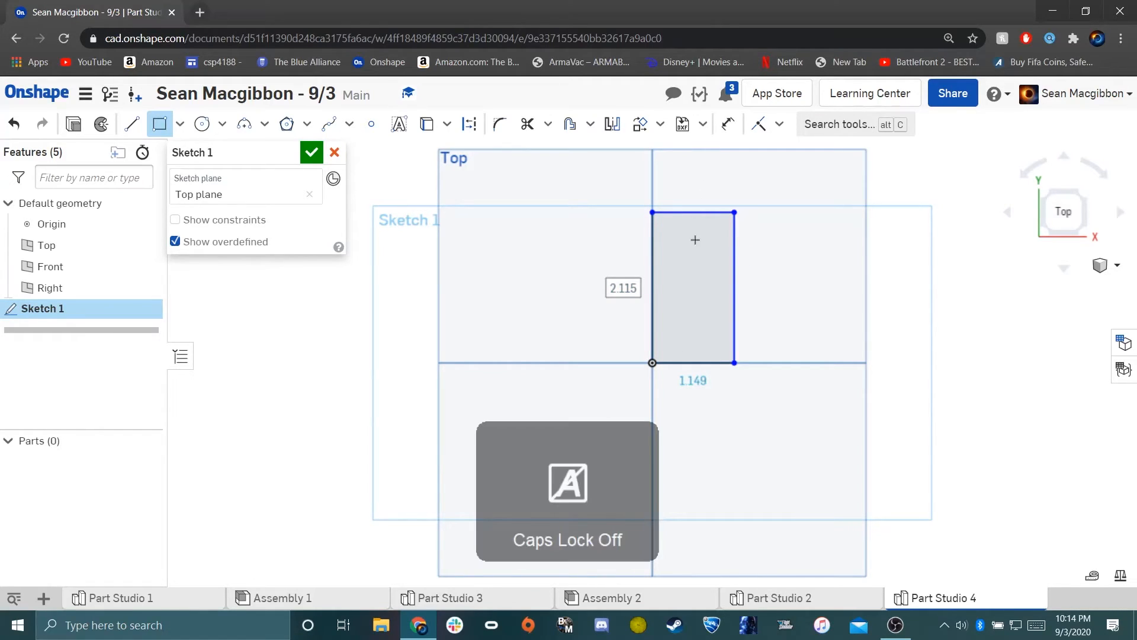
{"action": "key", "text": "Escape"}
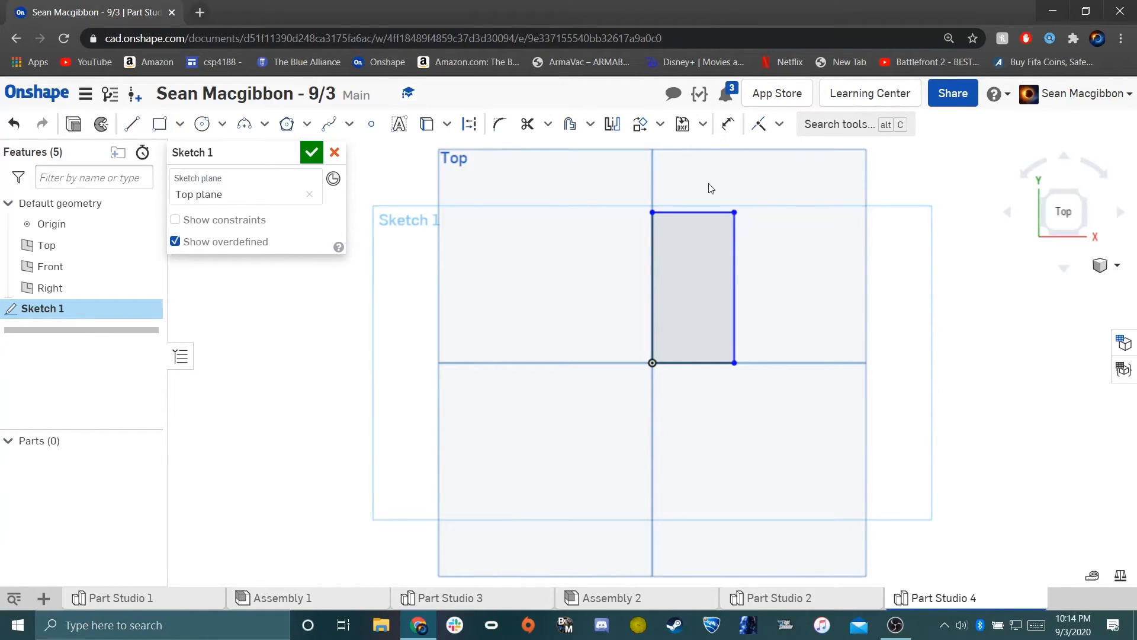
Dimension the rectangle to 0.75 in wide and 2 in high.
{"action": "left_click", "coordinate": [705, 220]}
{"action": "left_click", "coordinate": [713, 178]}
{"action": "key", "text": "BackSpace"}
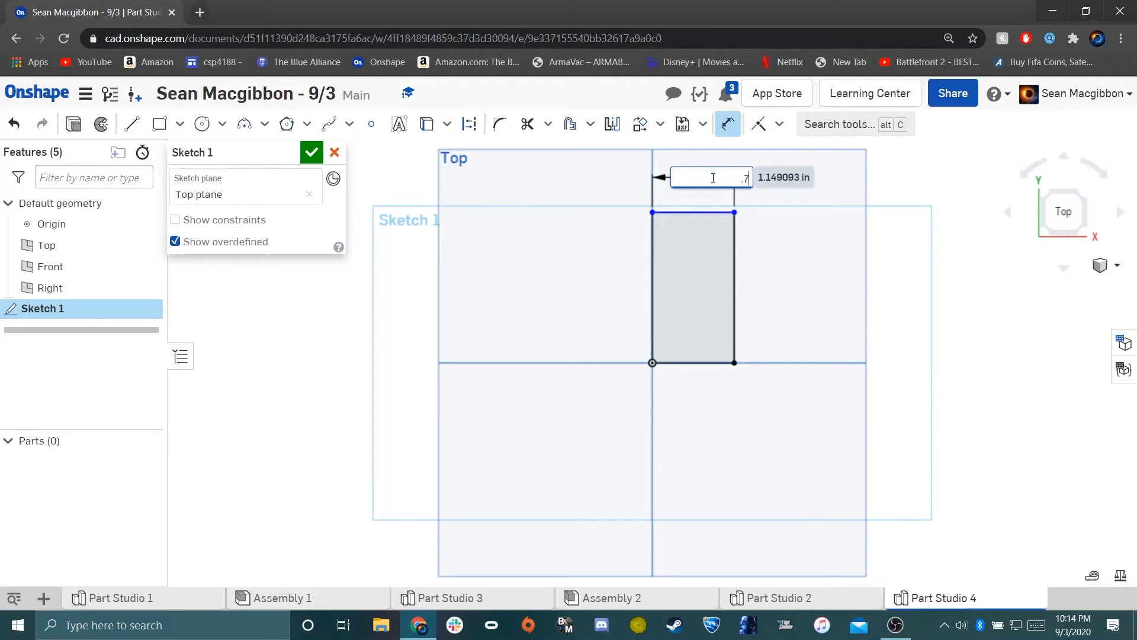
{"action": "type", "text": ".75"}
{"action": "key", "text": "Return"}
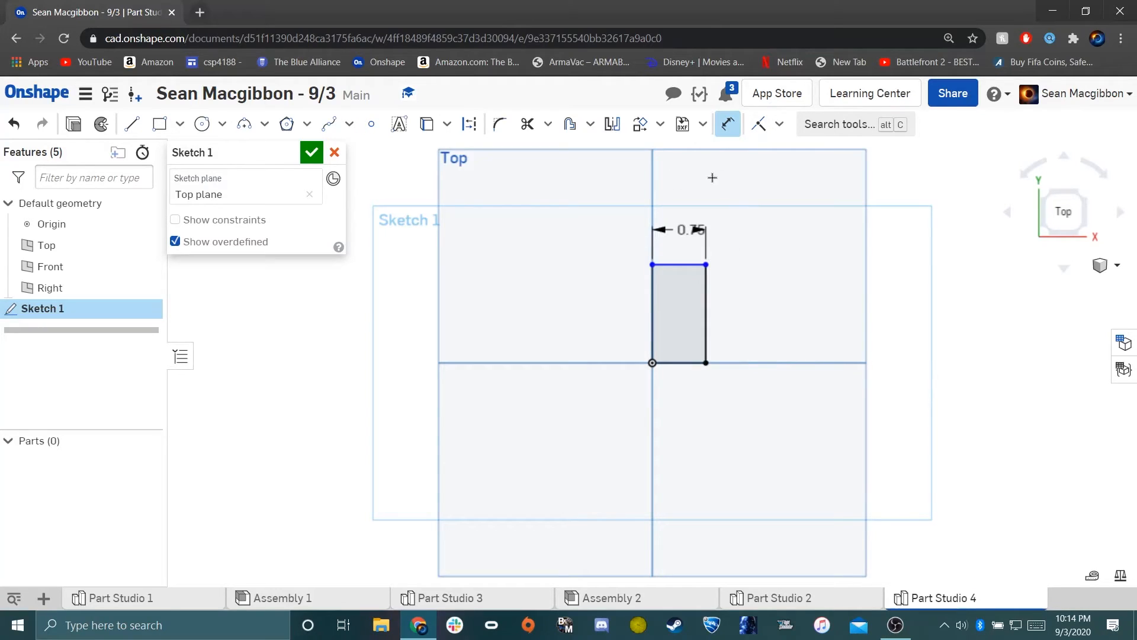
{"action": "left_click", "coordinate": [708, 305]}
{"action": "left_click", "coordinate": [781, 300]}
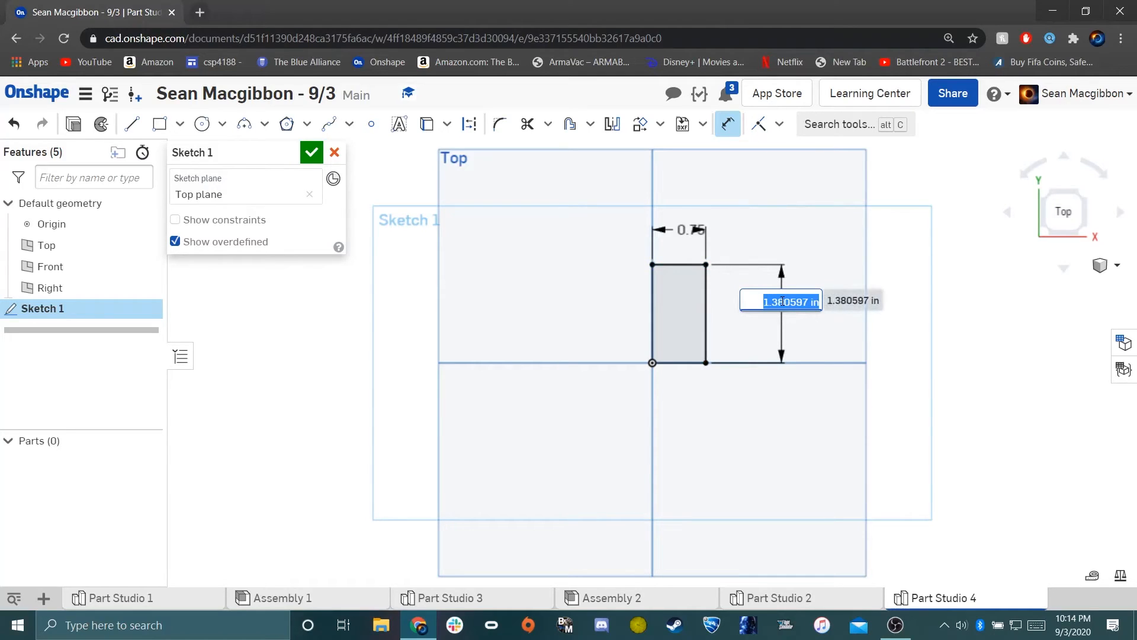
{"action": "key", "text": "Return"}
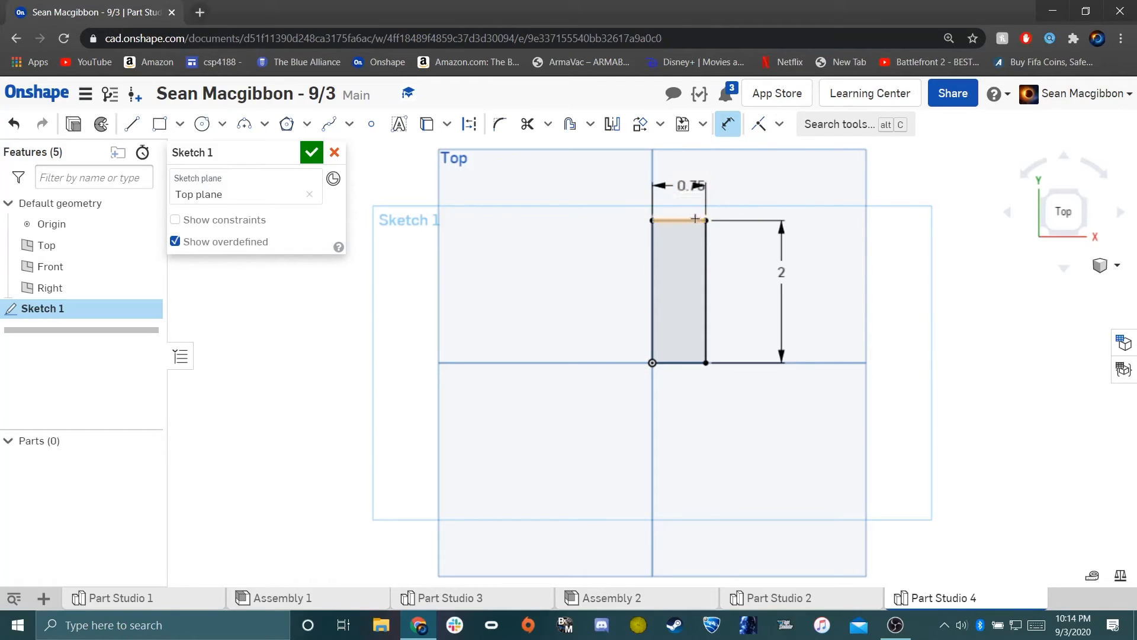
Draw a circle inside the rectangle near its upper end and set its diameter to 0.201 in.
{"action": "scroll", "coordinate": [756, 185], "scroll_direction": "up", "scroll_amount": 3}
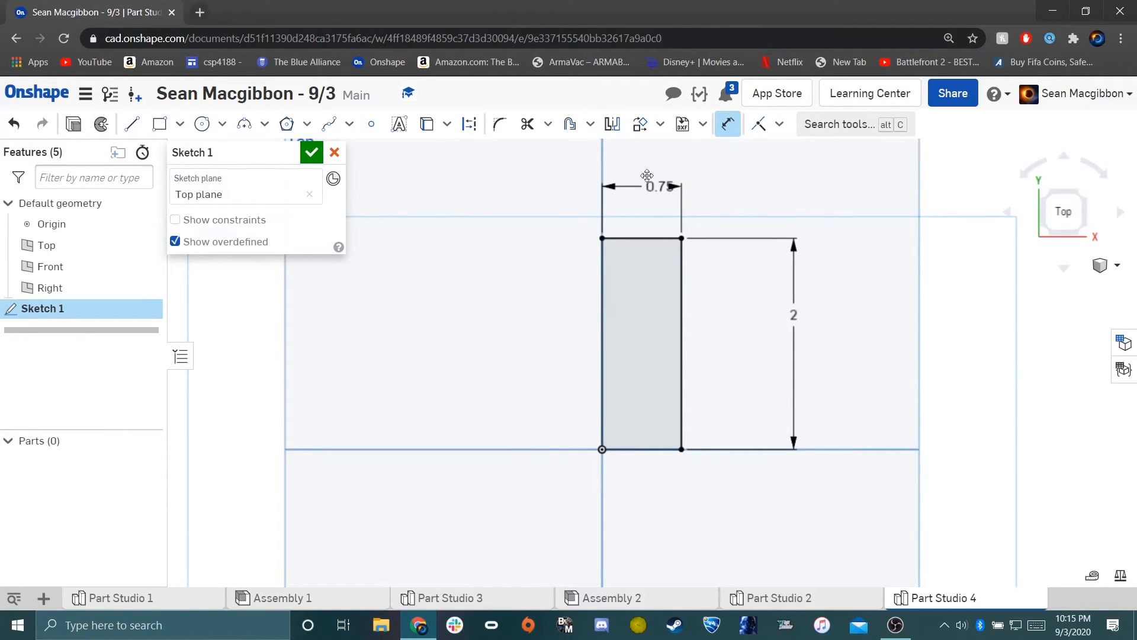
{"action": "left_click", "coordinate": [202, 124]}
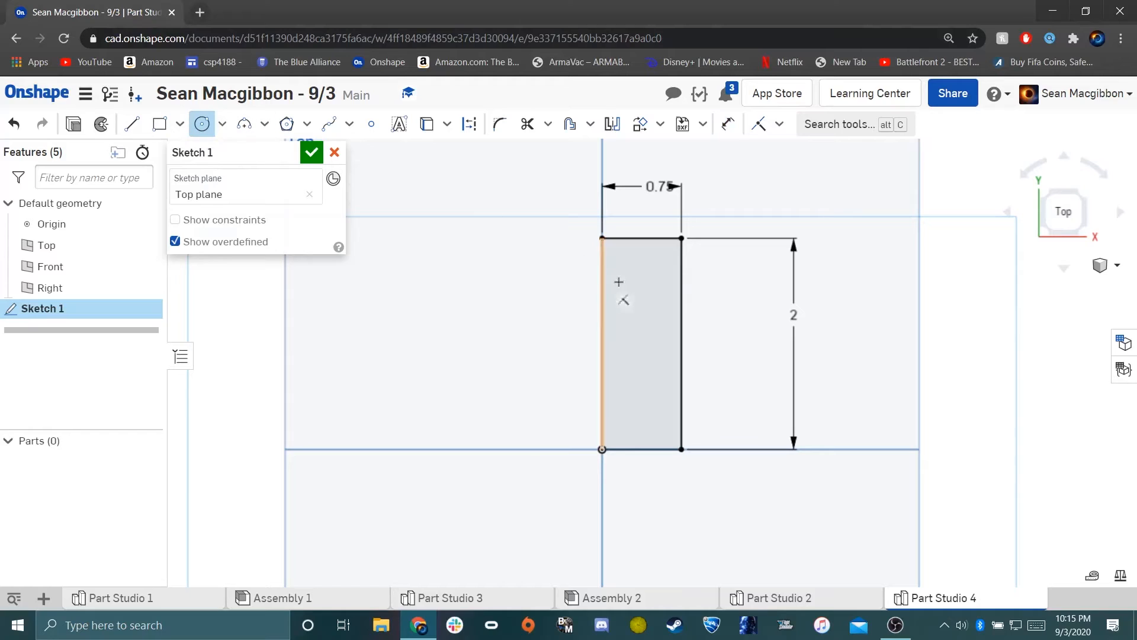
{"action": "left_click", "coordinate": [649, 290]}
{"action": "key", "text": "Escape"}
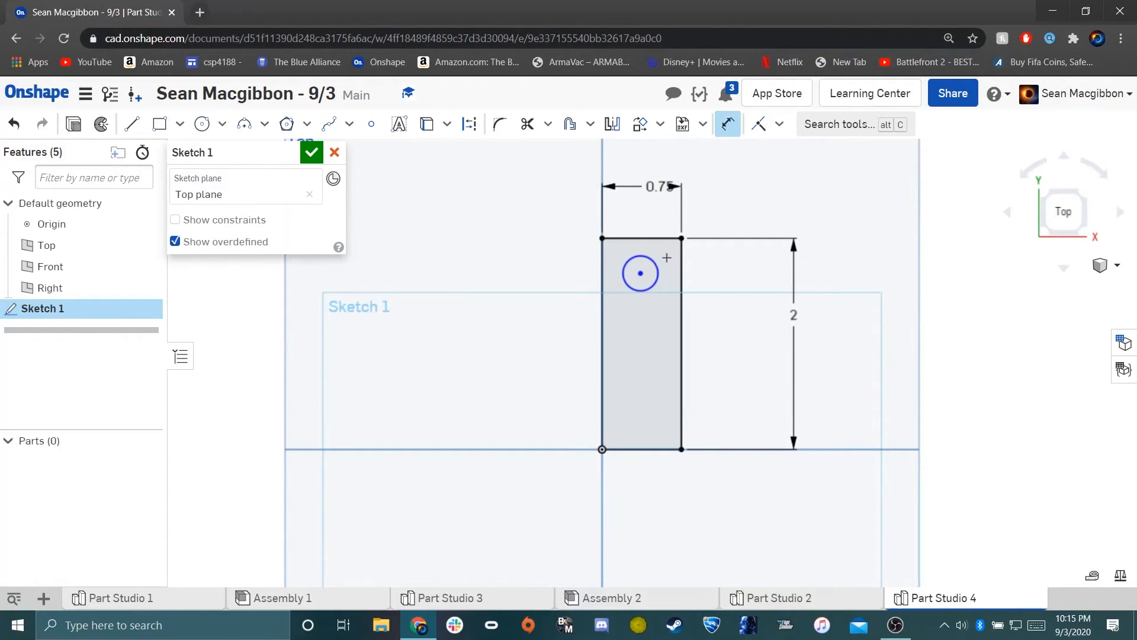
{"action": "left_click", "coordinate": [627, 261]}
{"action": "left_click", "coordinate": [523, 251]}
{"action": "key", "text": "BackSpace"}
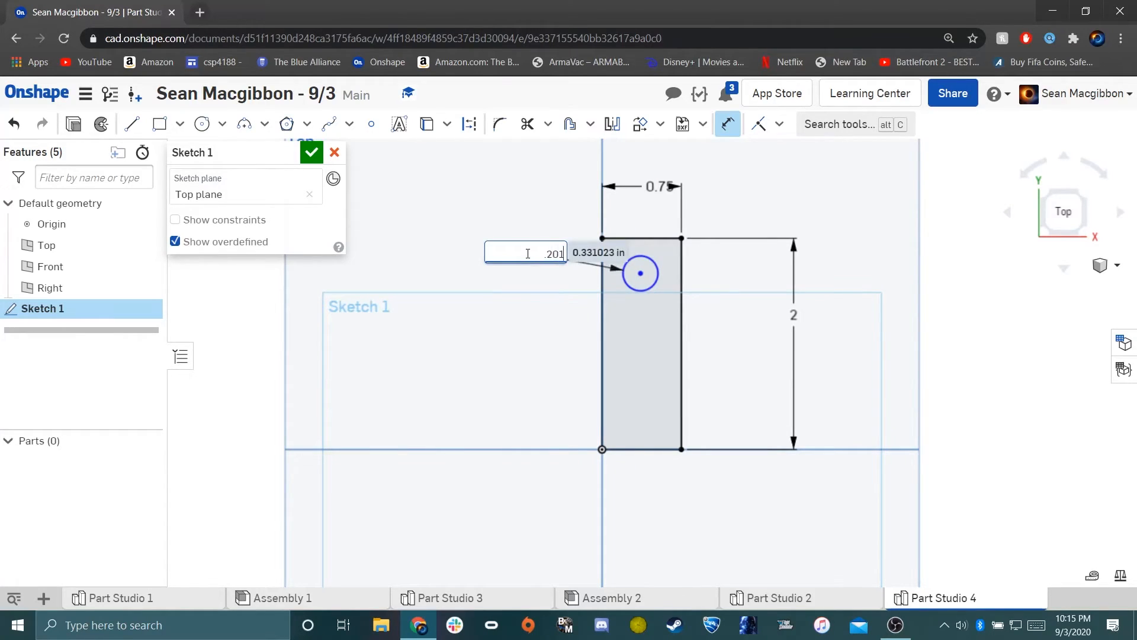
{"action": "type", "text": ".201"}
{"action": "key", "text": "Return"}
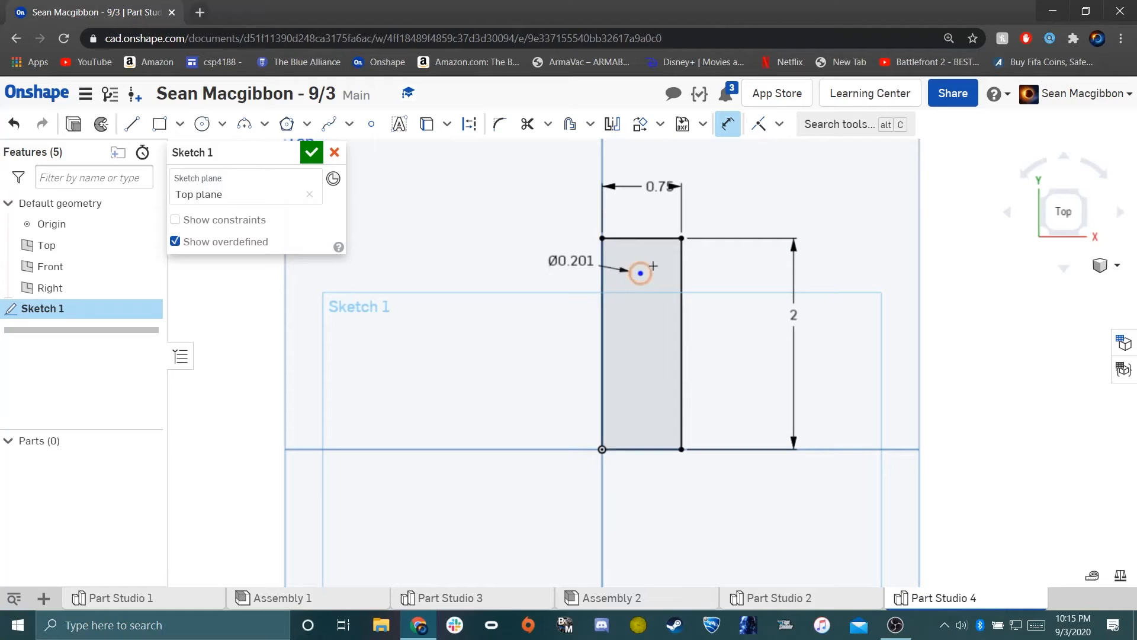
Dimension the circle's centre 0.5 in below the rectangle's upper edge.
{"action": "key", "text": "d"}
{"action": "left_click", "coordinate": [639, 276]}
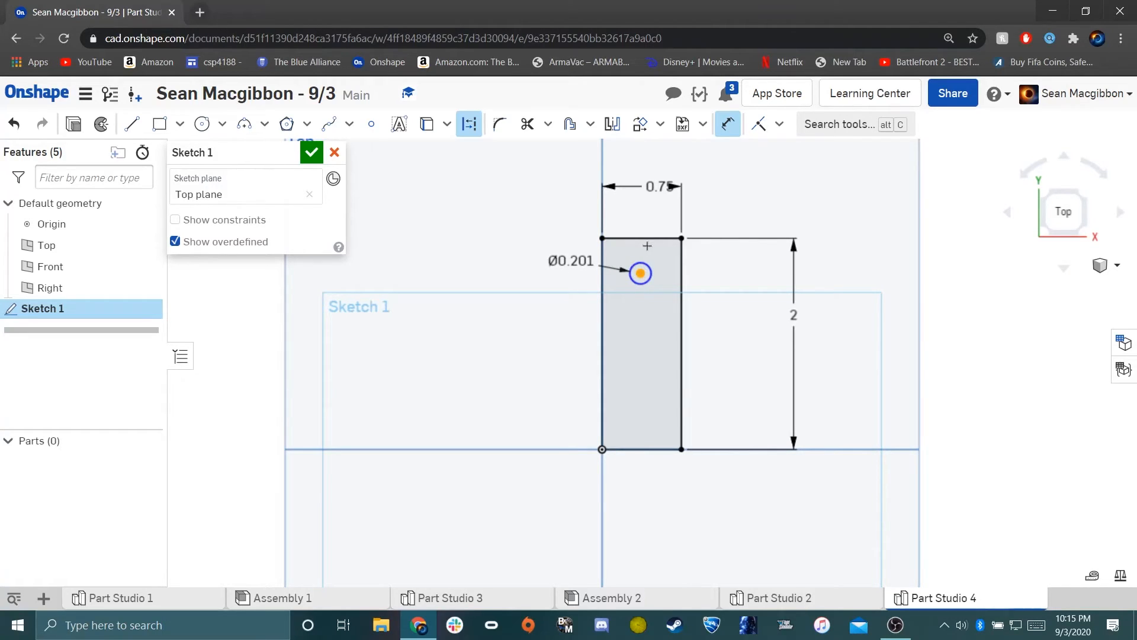
{"action": "left_click", "coordinate": [650, 236]}
{"action": "left_click", "coordinate": [662, 249]}
{"action": "type", "text": ".5"}
{"action": "key", "text": "Return"}
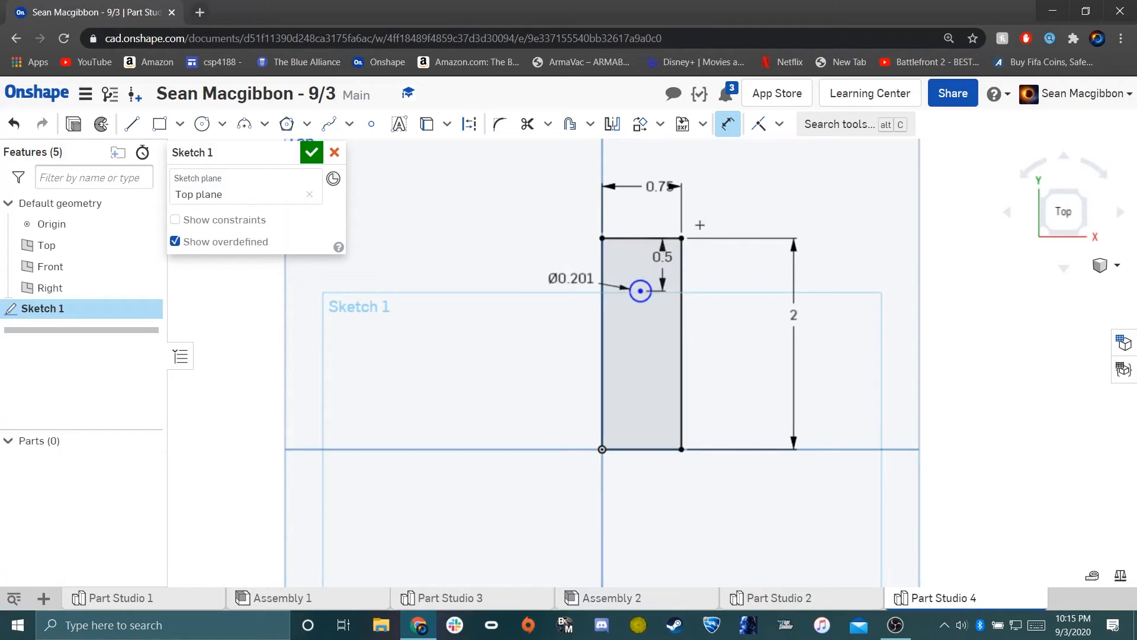
Dimension the circle's centre 0.375 in from the rectangle's right edge.
{"action": "left_click", "coordinate": [638, 291]}
{"action": "left_click", "coordinate": [681, 293]}
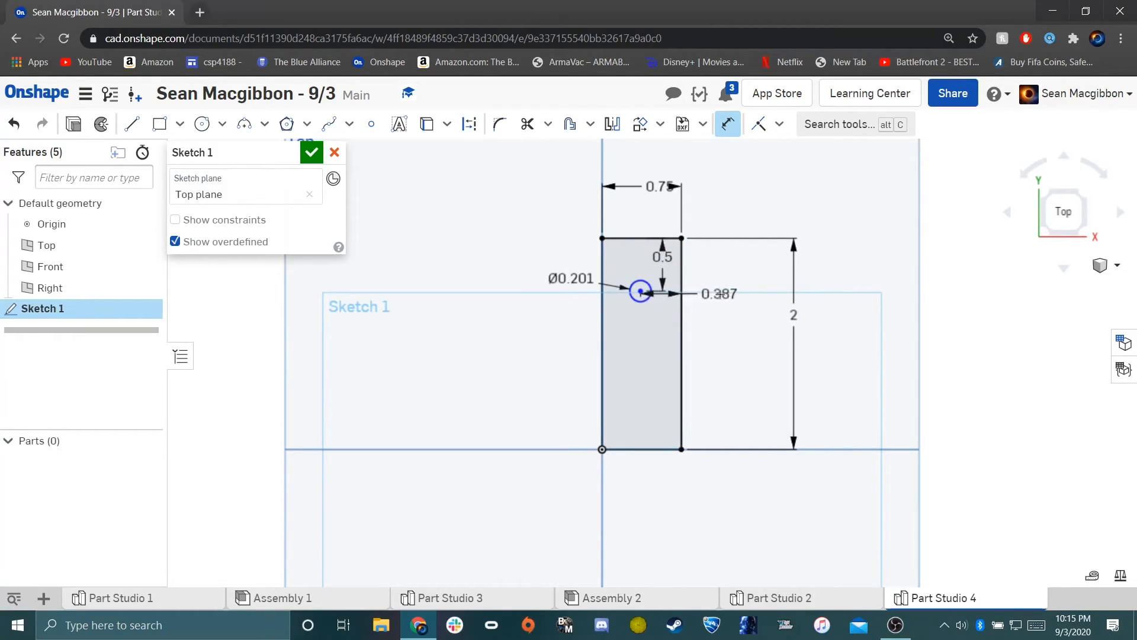
{"action": "left_click", "coordinate": [720, 293]}
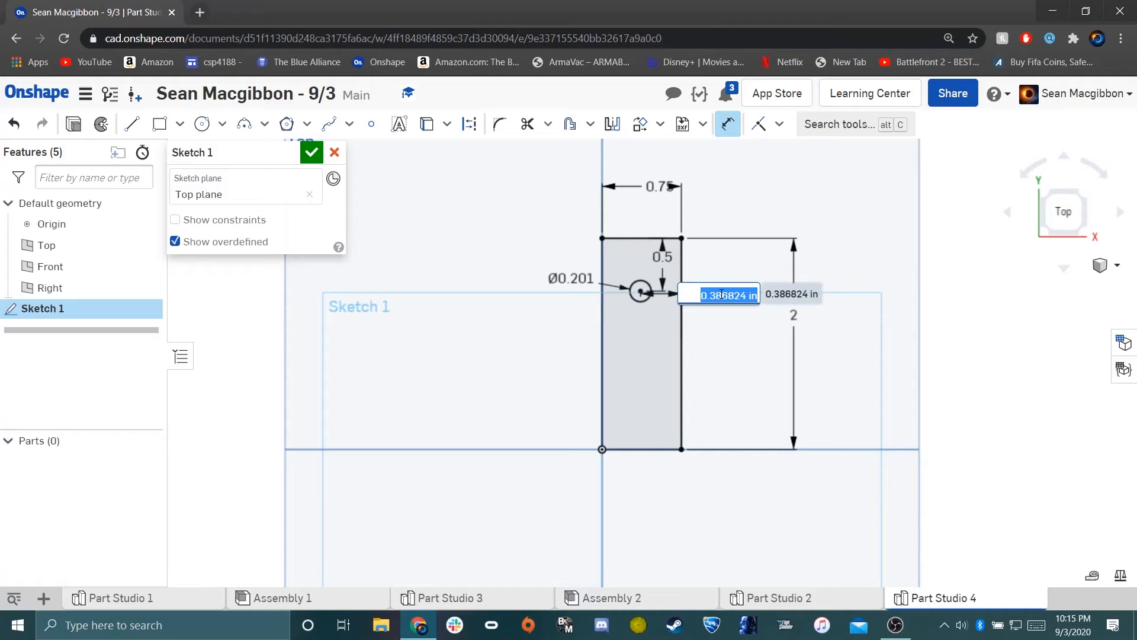
{"action": "key", "text": "BackSpace"}
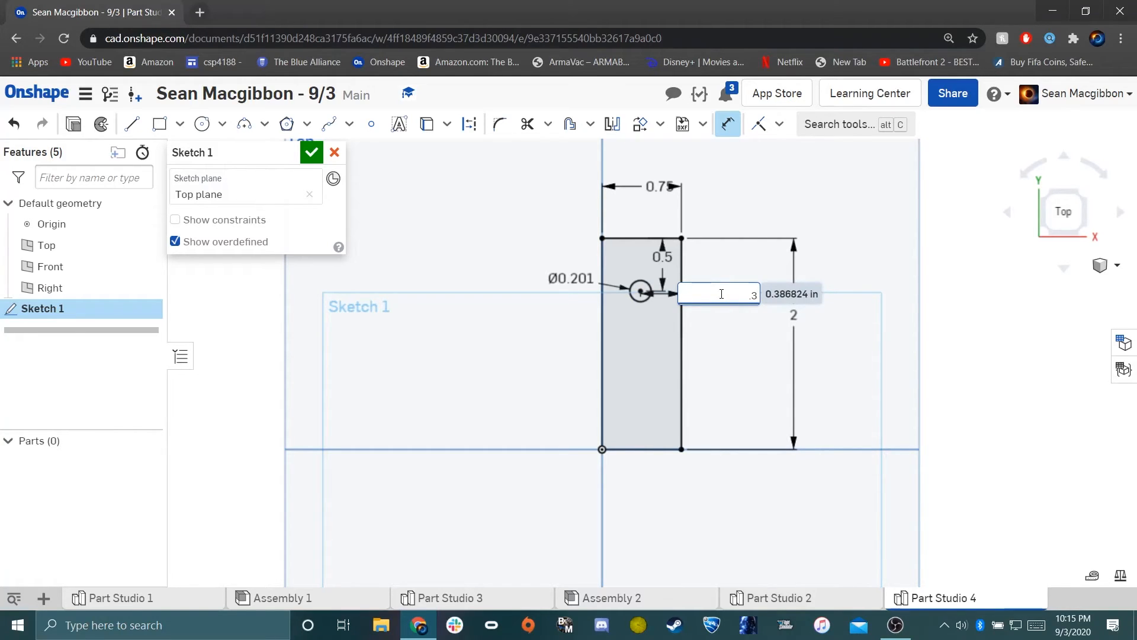
{"action": "key", "text": "Return"}
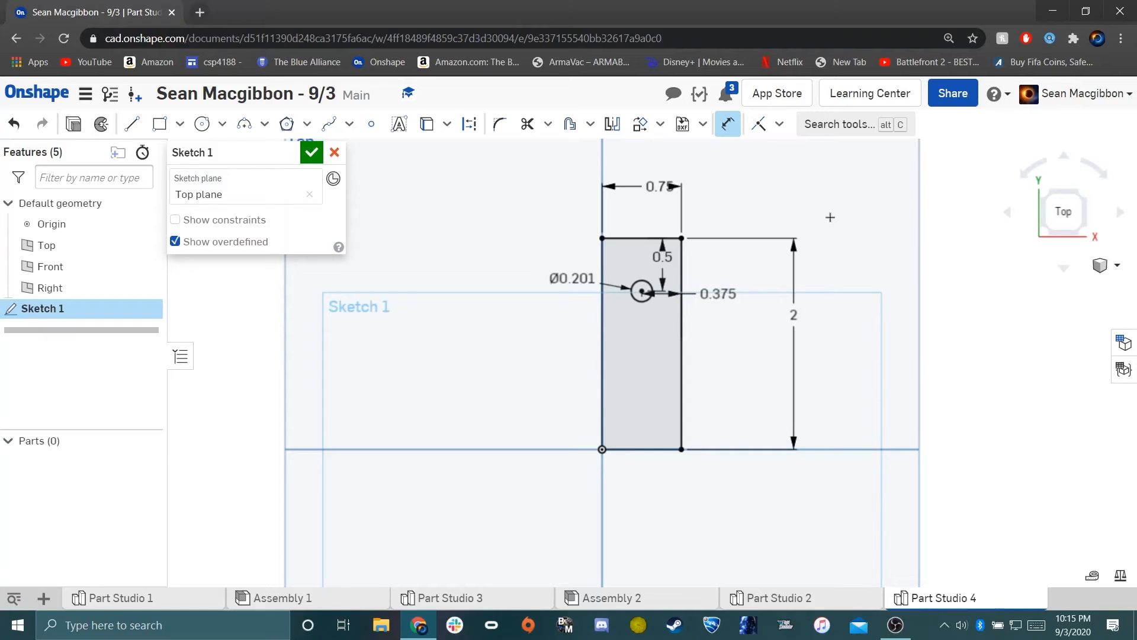
{"action": "double_click", "coordinate": [735, 288]}
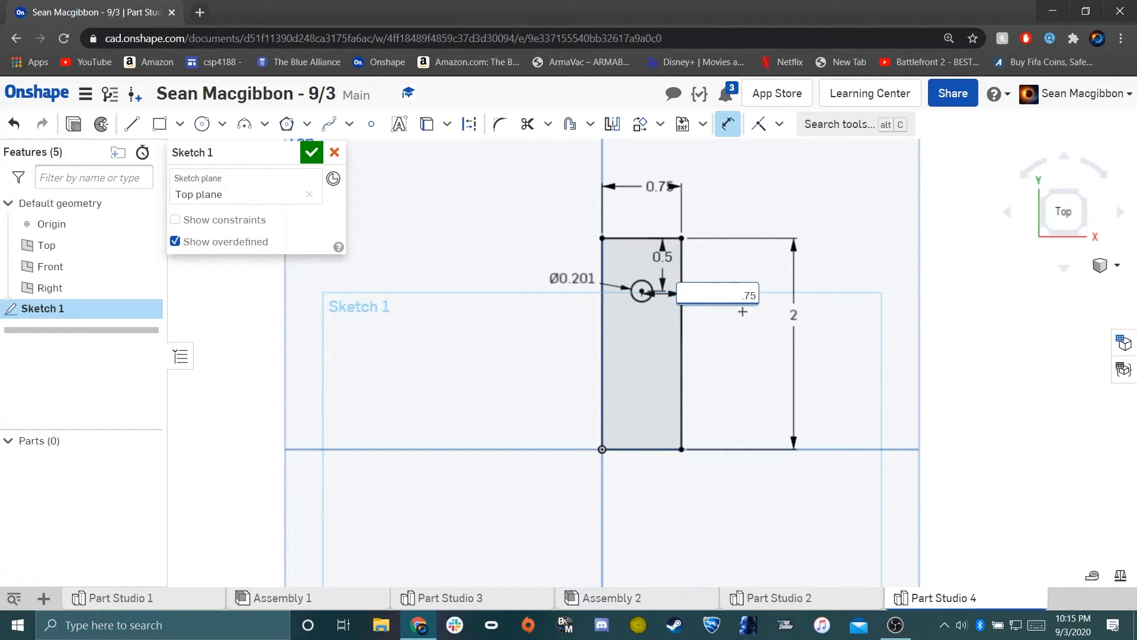
{"action": "key", "text": "Return"}
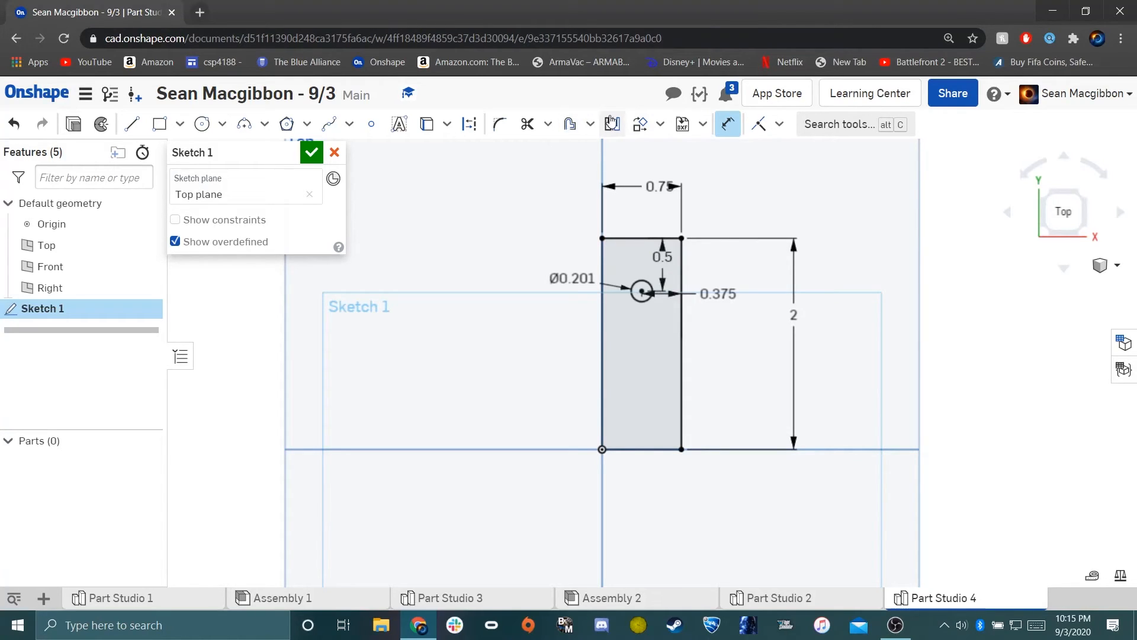
Start a linear pattern of the circle, flip its vertical direction to run down the plate, and set the horizontal count to 1.
{"action": "left_click", "coordinate": [660, 124]}
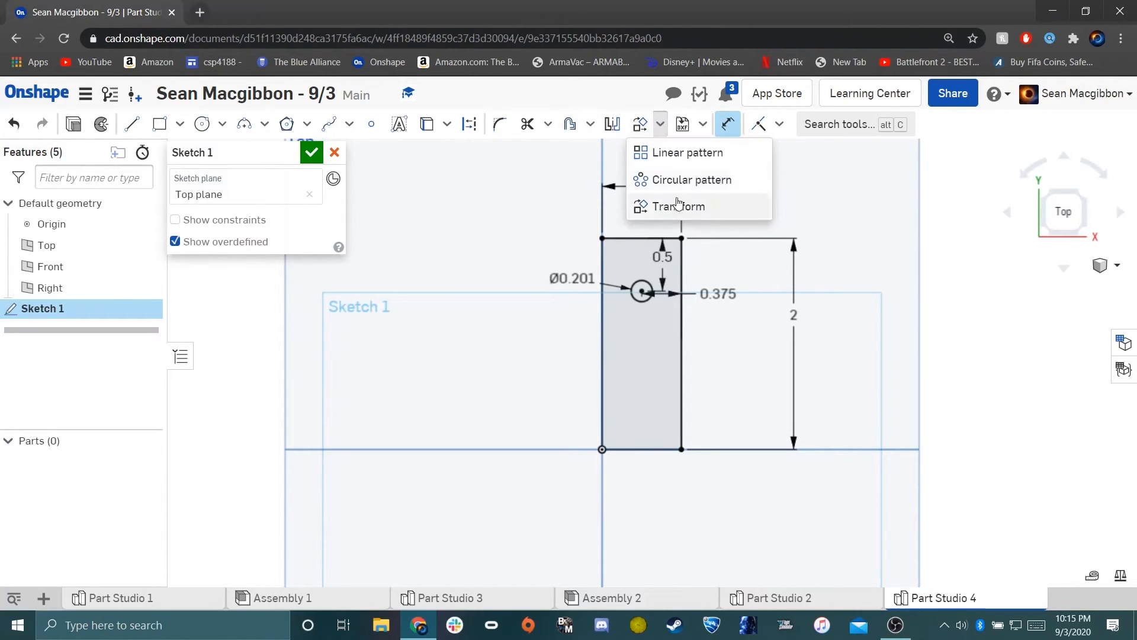
{"action": "left_click", "coordinate": [689, 153]}
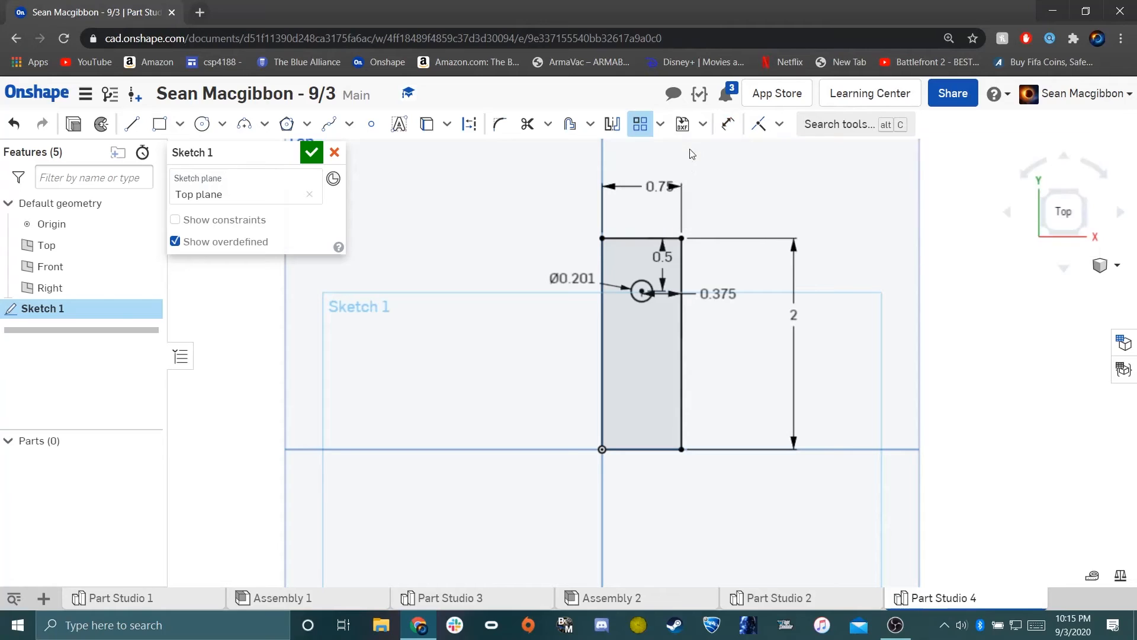
{"action": "left_click", "coordinate": [638, 278]}
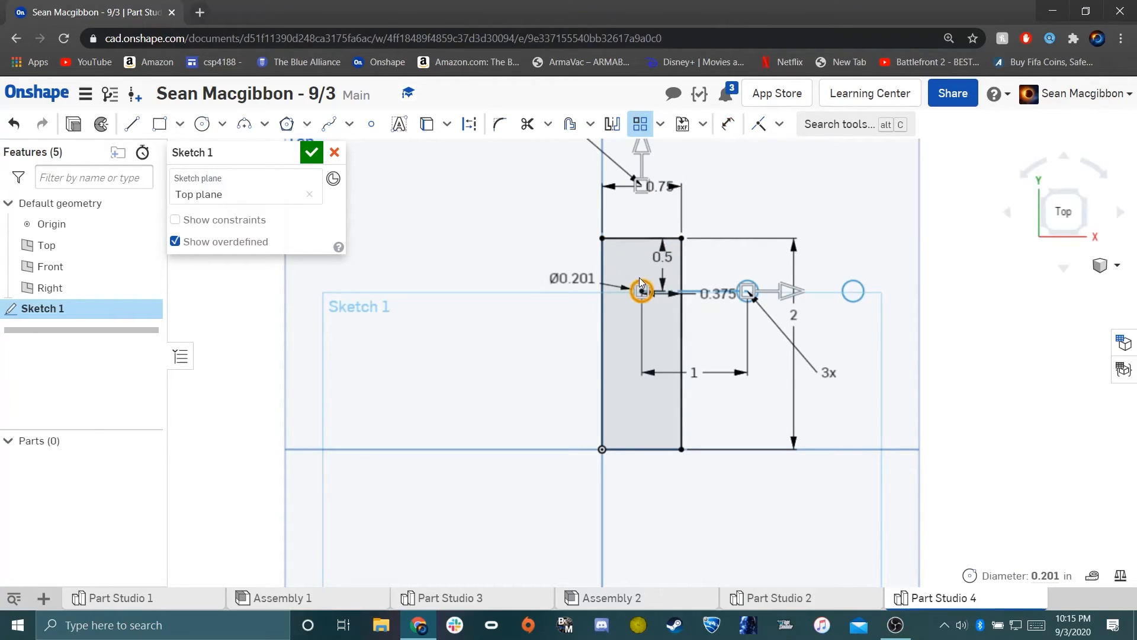
{"action": "left_click", "coordinate": [641, 147]}
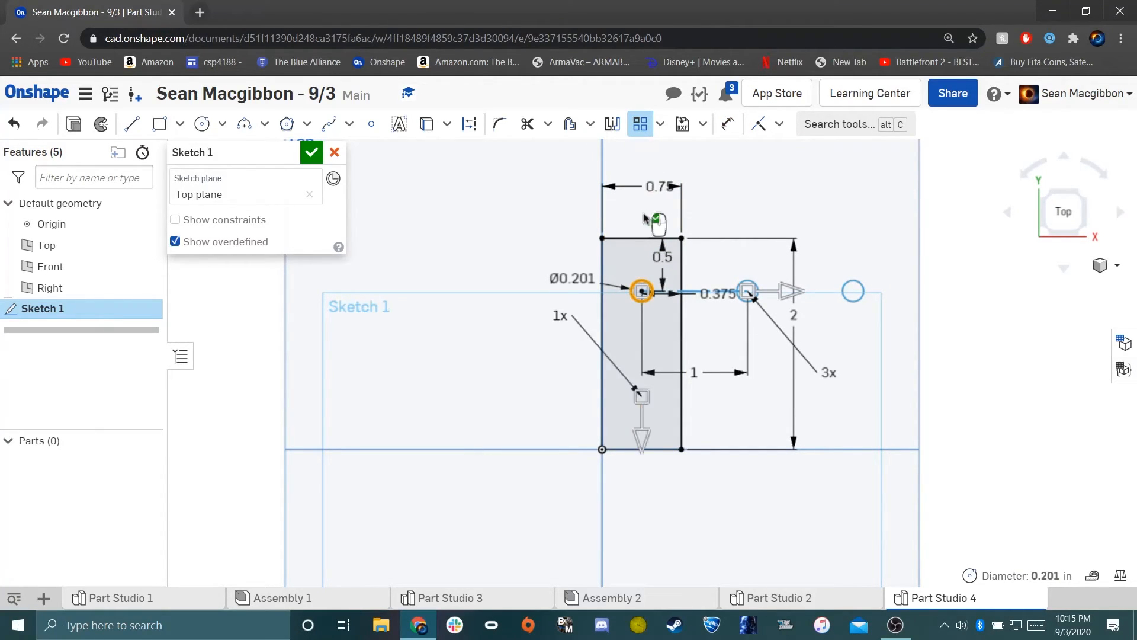
{"action": "left_click", "coordinate": [819, 371]}
{"action": "type", "text": "1"}
{"action": "key", "text": "Return"}
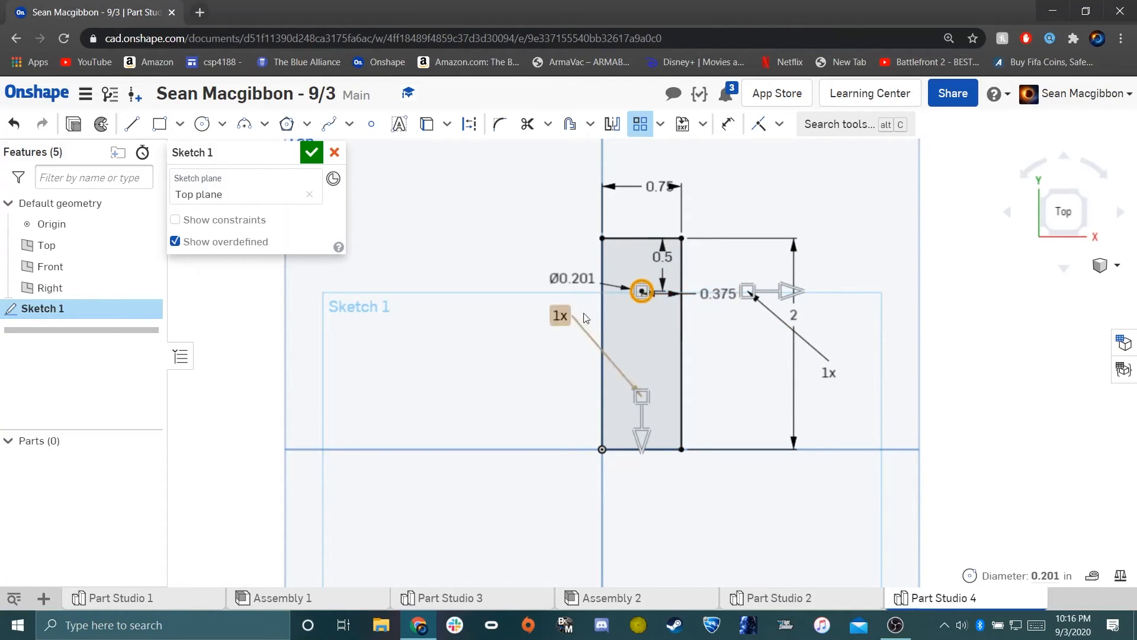
Set the vertical pattern to 3 circles spaced 0.5 in apart and apply it.
{"action": "left_click", "coordinate": [559, 315]}
{"action": "type", "text": "3"}
{"action": "key", "text": "Return"}
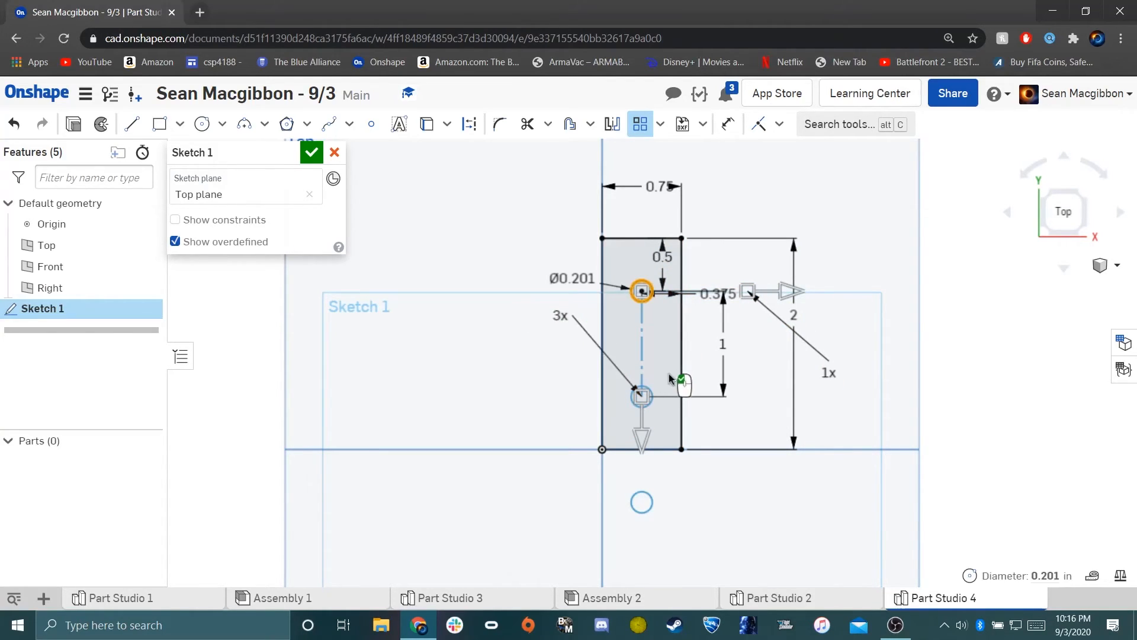
{"action": "left_click", "coordinate": [730, 336]}
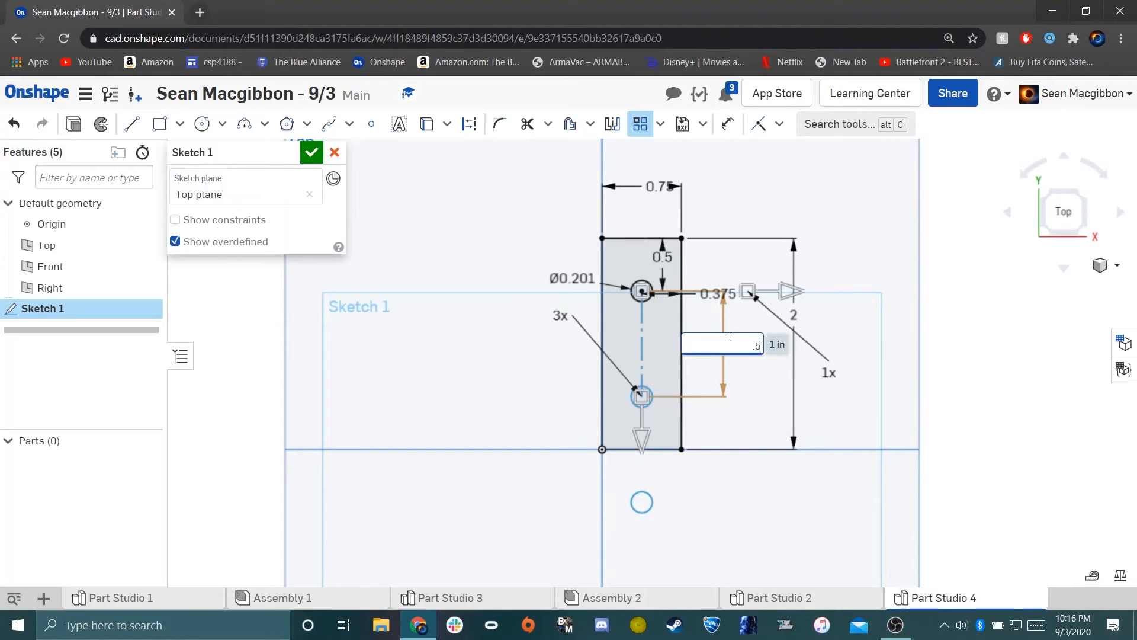
{"action": "type", "text": ".5"}
{"action": "key", "text": "Return"}
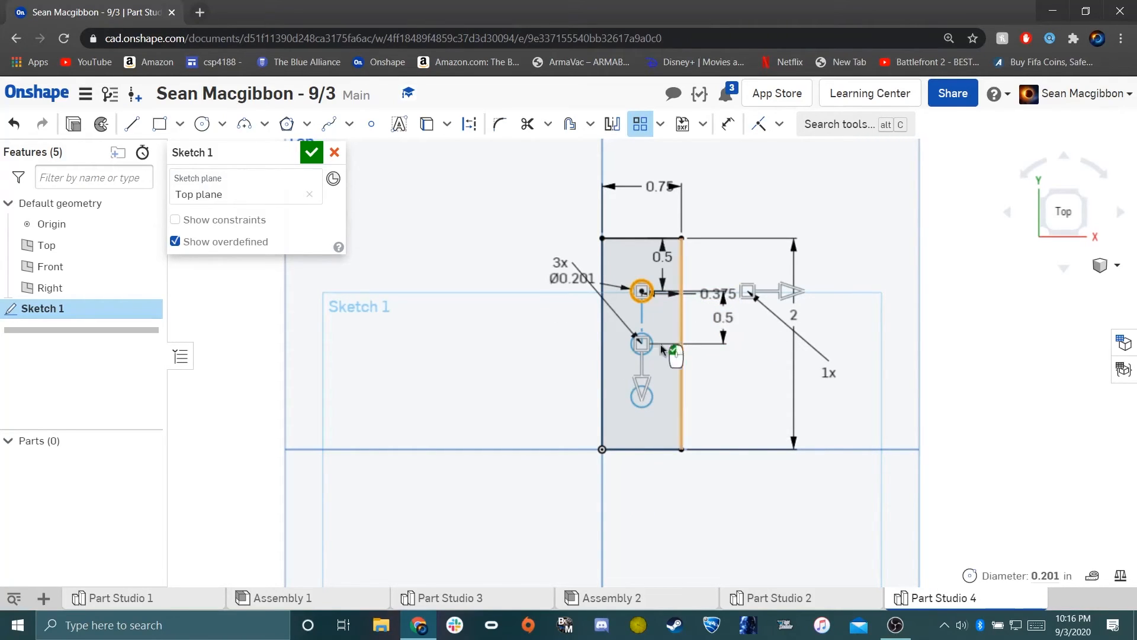
{"action": "left_click", "coordinate": [537, 335]}
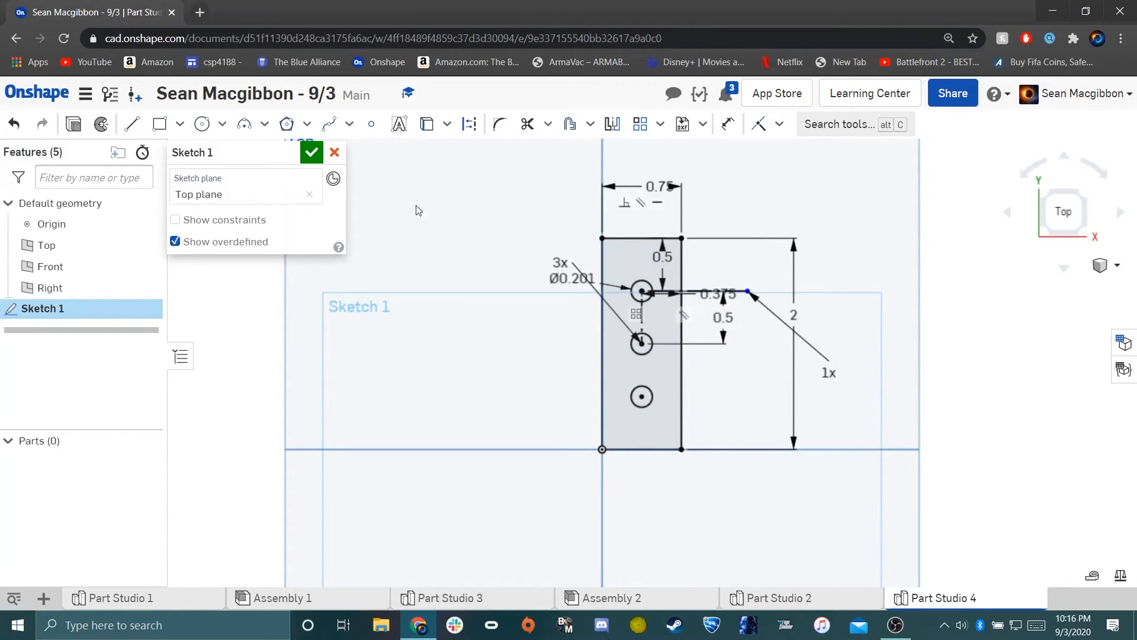
Extrude the drilled plate profile as a new solid 0.125 in deep.
{"action": "key", "text": "shift+e"}
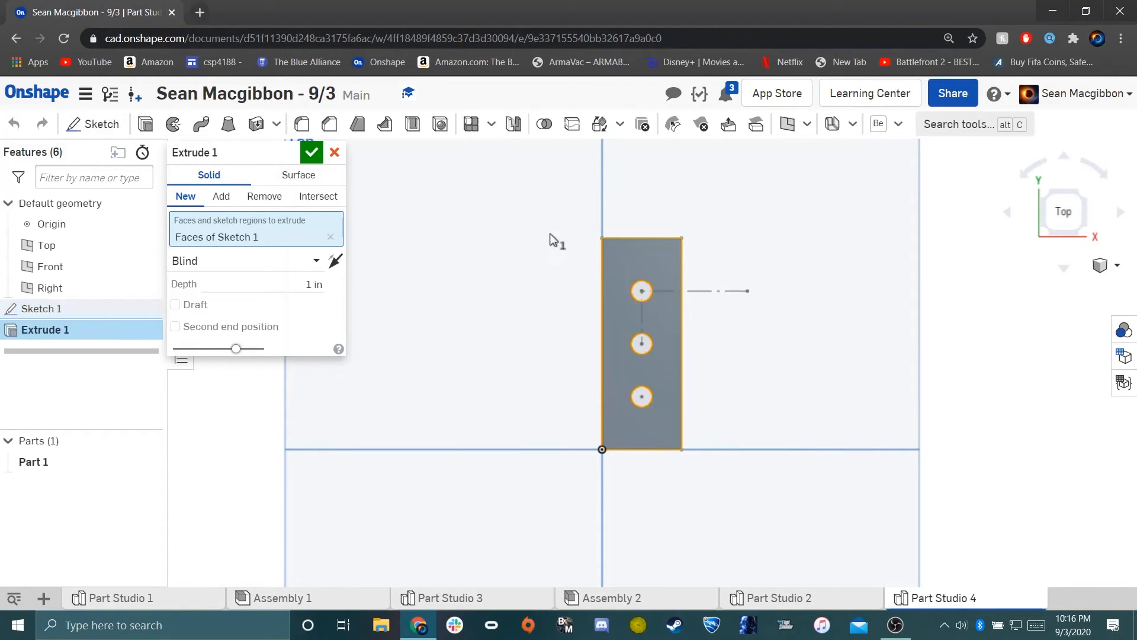
{"action": "right_click_drag", "start_coordinate": [479, 259], "coordinate": [668, 335]}
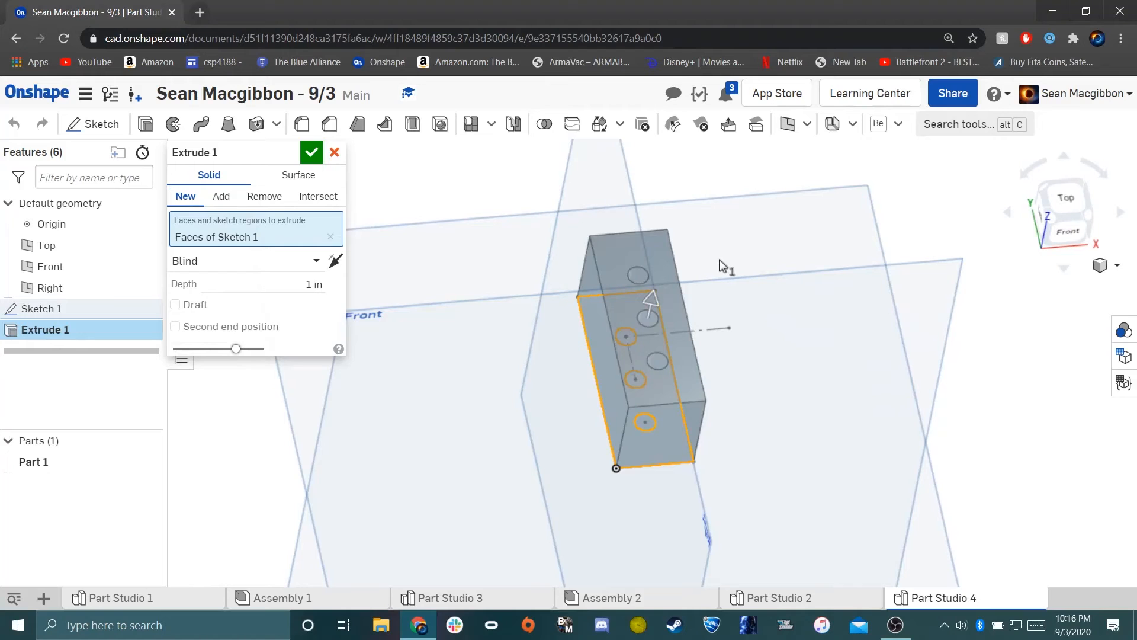
{"action": "right_click_drag", "start_coordinate": [722, 289], "coordinate": [696, 283]}
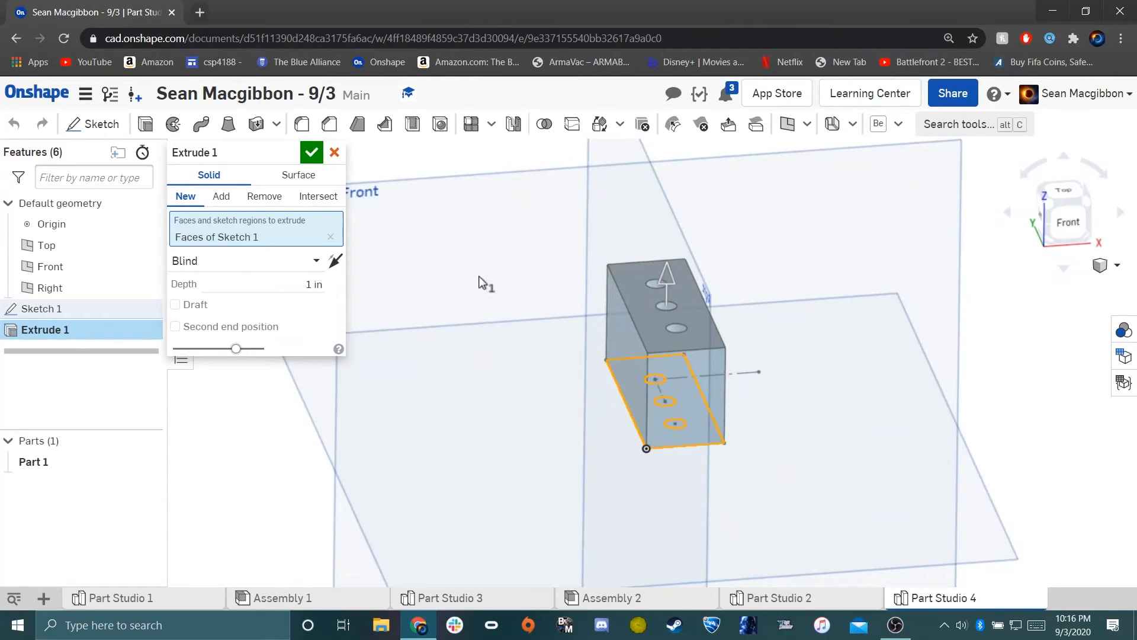
{"action": "left_click", "coordinate": [310, 282]}
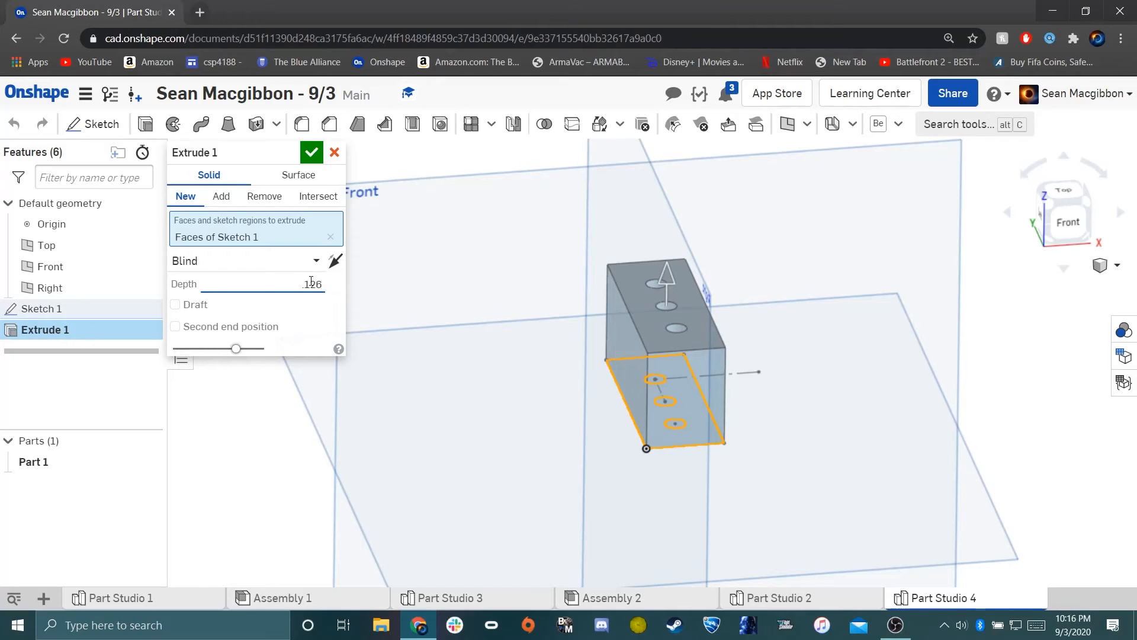
{"action": "type", "text": ".125"}
{"action": "key", "text": "Return"}
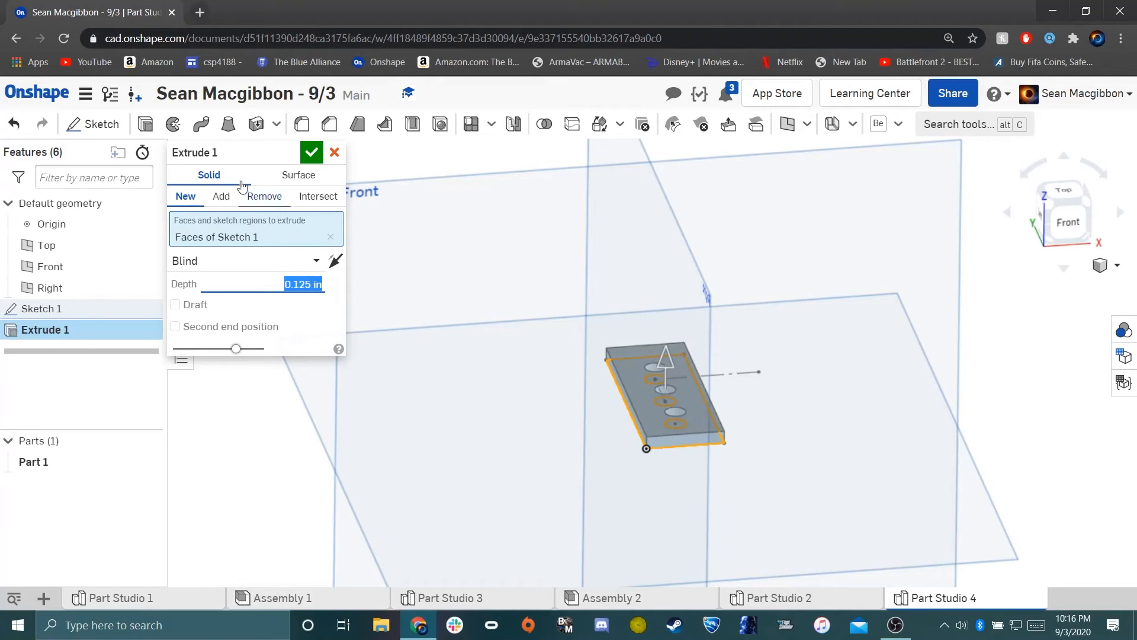
{"action": "key", "text": "Return"}
{"action": "right_click_drag", "start_coordinate": [775, 352], "coordinate": [763, 388]}
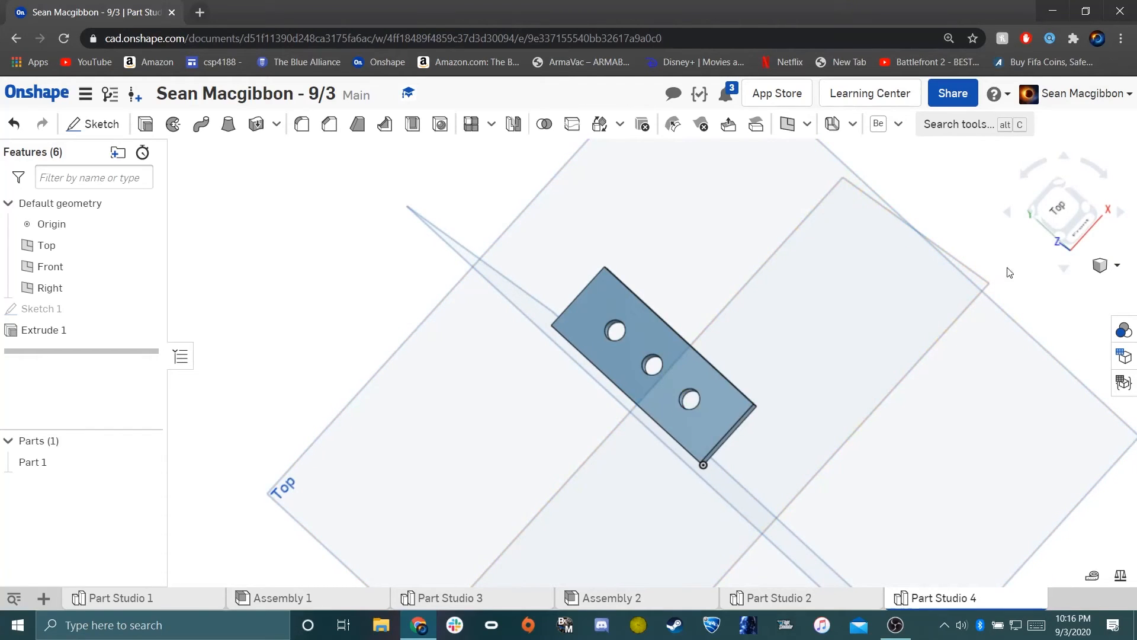
{"action": "left_click", "coordinate": [1066, 211]}
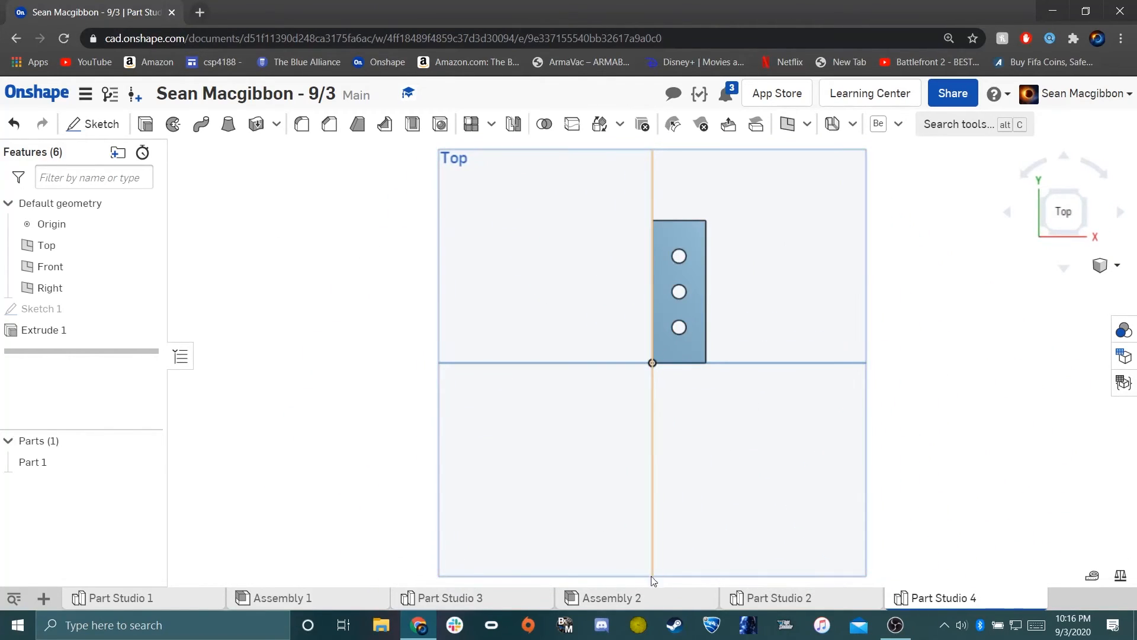
Insert the drilled plate from Part Studio 4 into Assembly 2, inside the frame.
{"action": "left_click", "coordinate": [654, 599]}
{"action": "right_click_drag", "start_coordinate": [632, 290], "coordinate": [566, 399]}
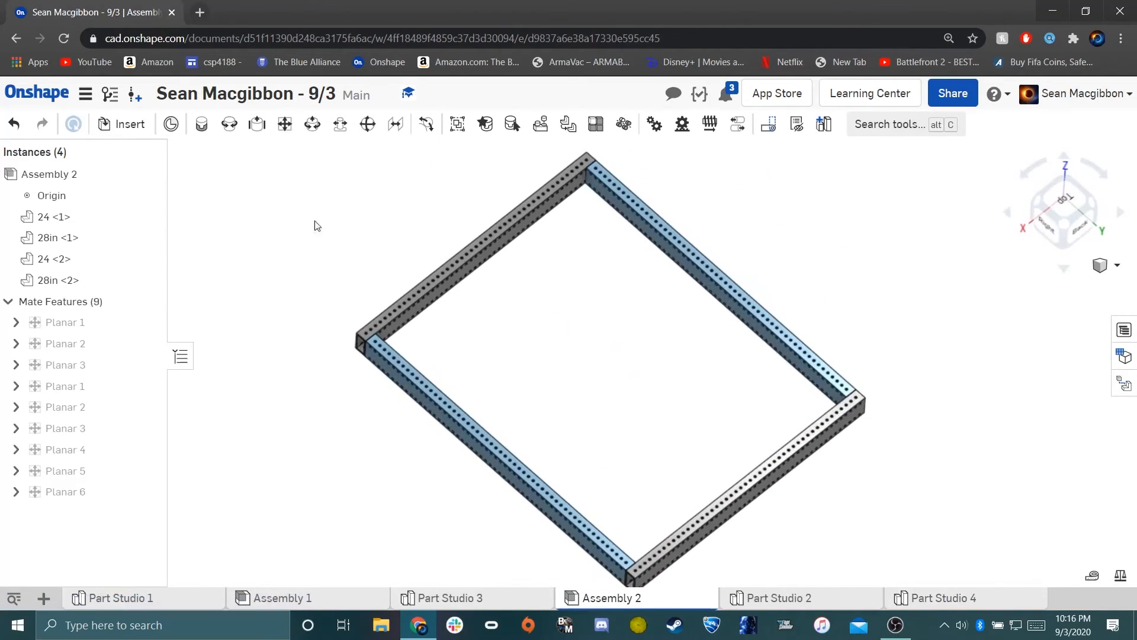
{"action": "left_click", "coordinate": [125, 124]}
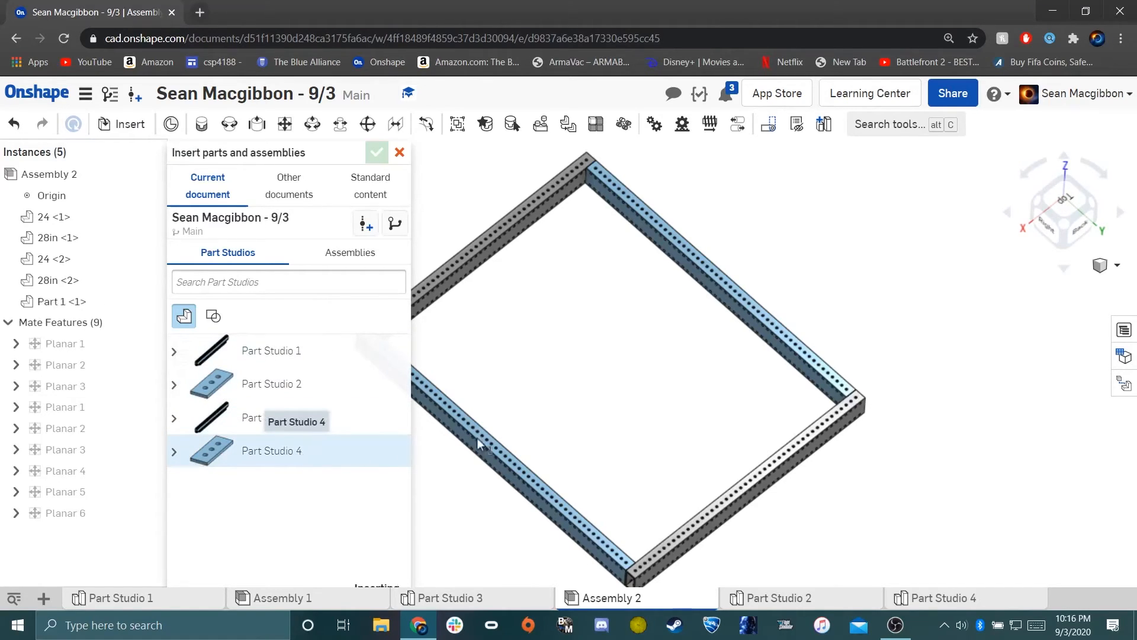
{"action": "left_click", "coordinate": [445, 447]}
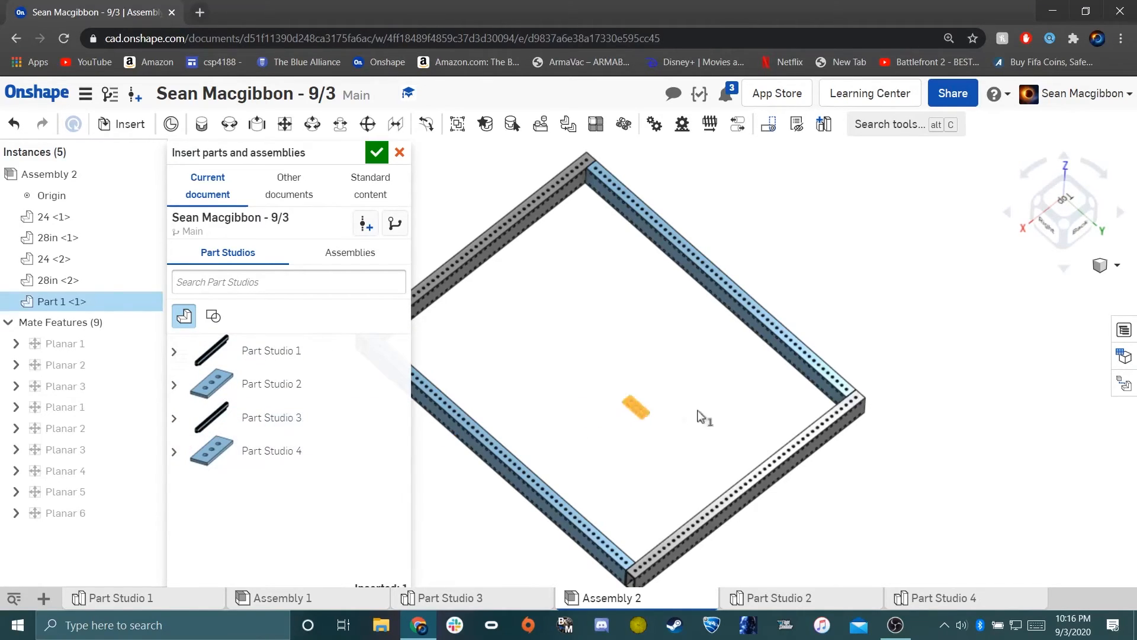
{"action": "left_click", "coordinate": [401, 152]}
Move the inserted plate above the frame, close to one corner.
{"action": "right_click_drag", "start_coordinate": [739, 242], "coordinate": [752, 310]}
{"action": "left_click_drag", "start_coordinate": [737, 326], "coordinate": [670, 251]}
{"action": "right_click_drag", "start_coordinate": [606, 237], "coordinate": [608, 242]}
{"action": "right_click_drag", "start_coordinate": [764, 319], "coordinate": [900, 293]}
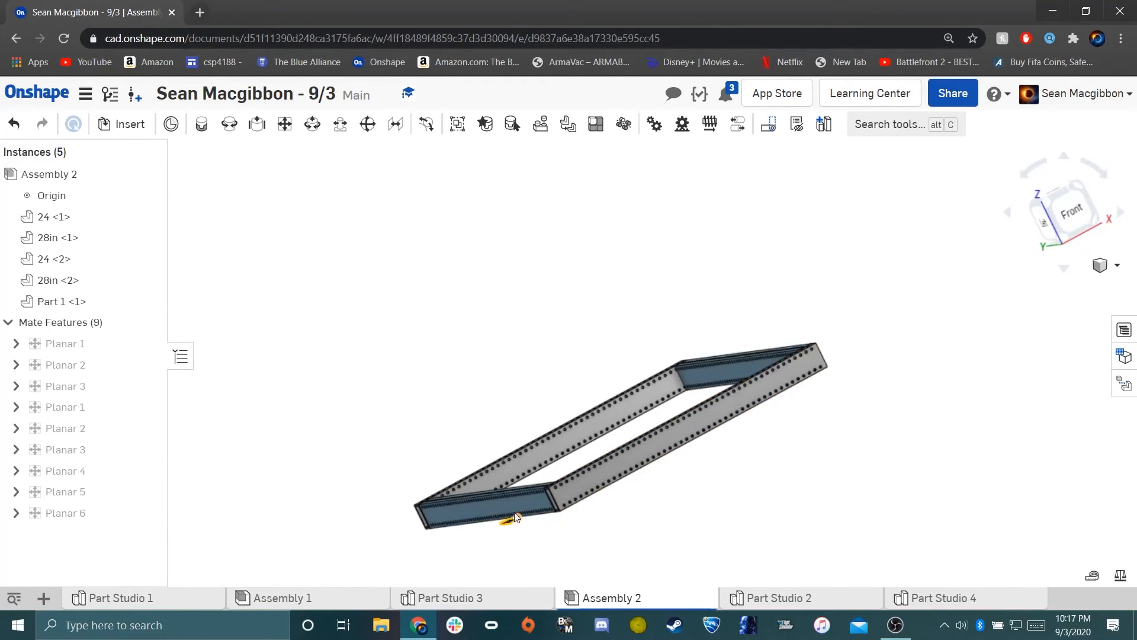
{"action": "right_click_drag", "start_coordinate": [610, 434], "coordinate": [675, 408]}
{"action": "left_click", "coordinate": [1065, 225]}
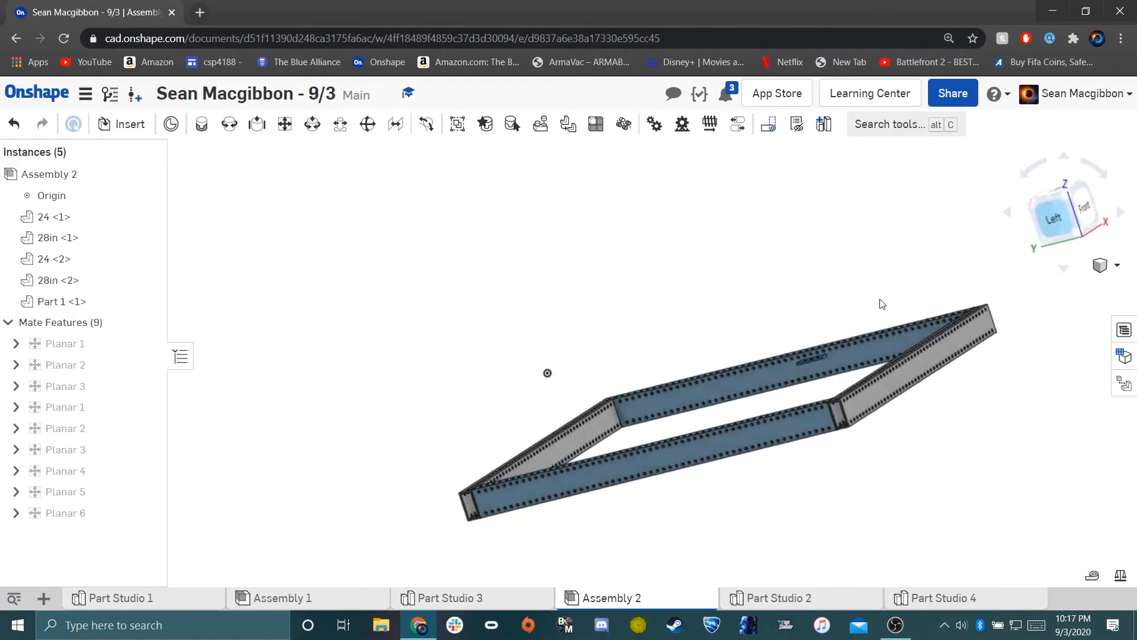
Add a cylindrical mate between the plate's underside end hole and the last upper-face hole of bar 24 <2> at the corner.
{"action": "left_click", "coordinate": [313, 125]}
{"action": "scroll", "coordinate": [816, 415], "scroll_direction": "up", "scroll_amount": 5}
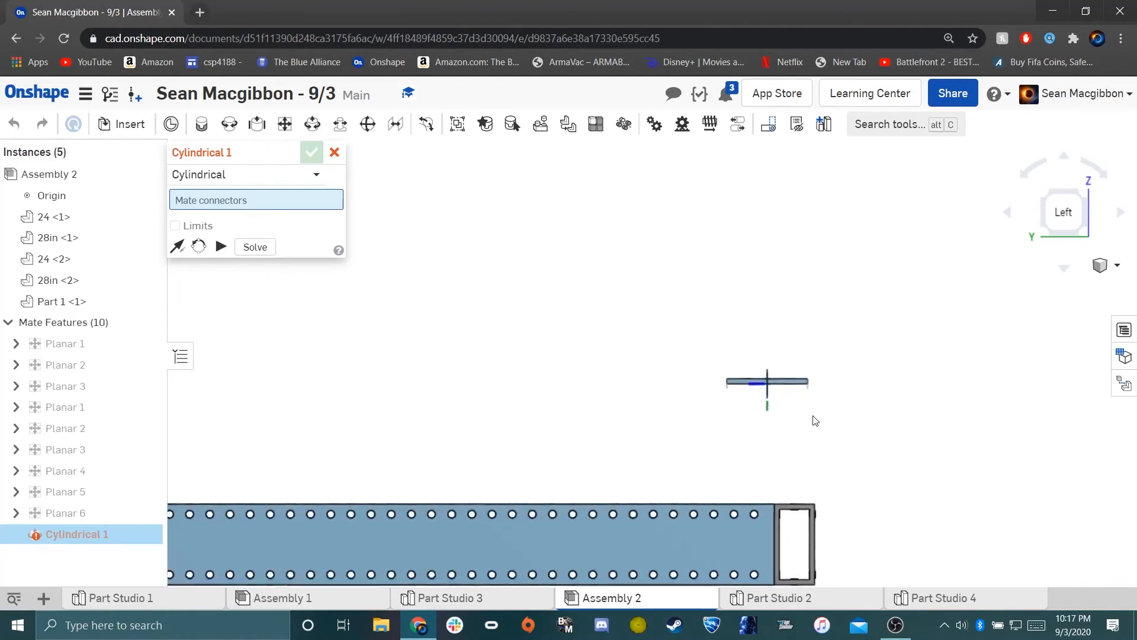
{"action": "right_click_drag", "start_coordinate": [818, 413], "coordinate": [815, 376]}
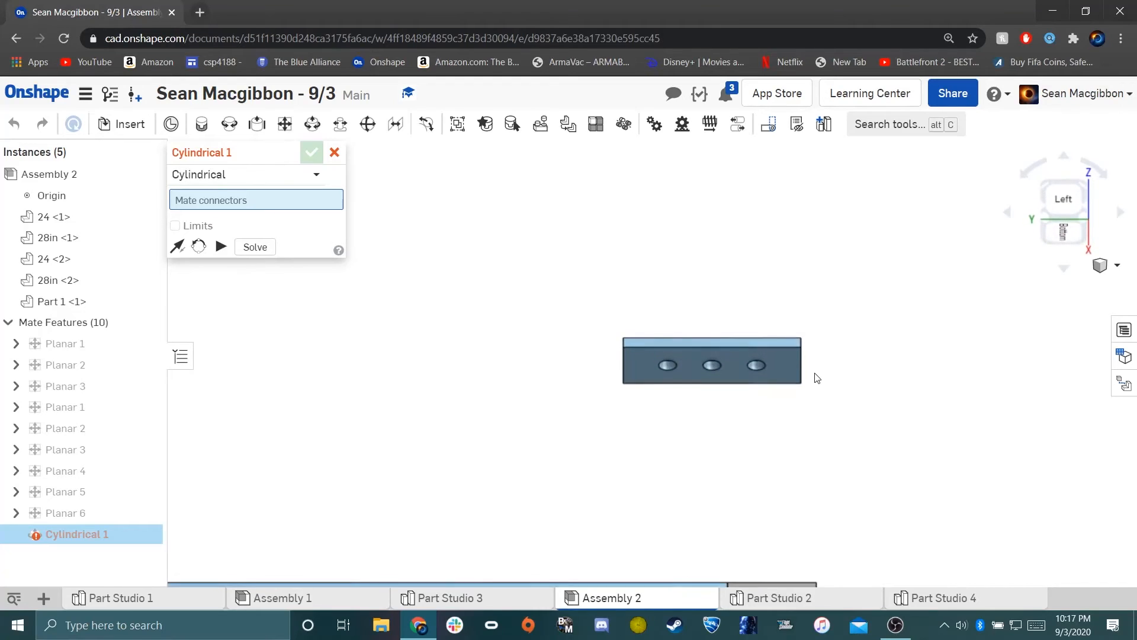
{"action": "left_click", "coordinate": [758, 368]}
{"action": "scroll", "coordinate": [756, 361], "scroll_direction": "down", "scroll_amount": 5}
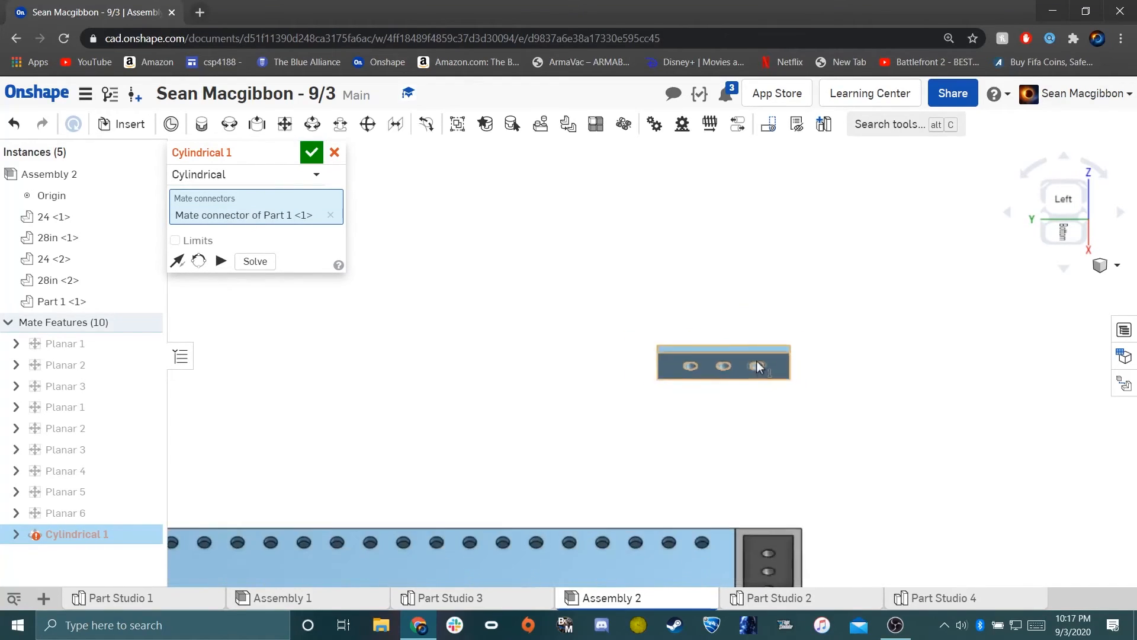
{"action": "scroll", "coordinate": [736, 363], "scroll_direction": "up", "scroll_amount": 2}
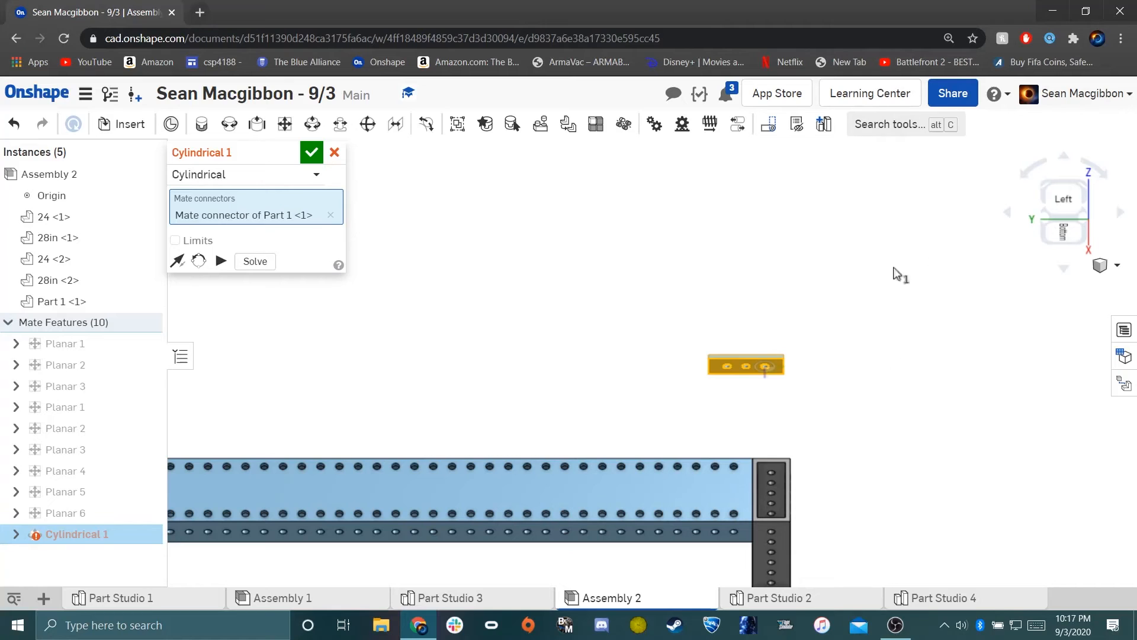
{"action": "right_click_drag", "start_coordinate": [864, 351], "coordinate": [763, 498]}
{"action": "left_click", "coordinate": [768, 476]}
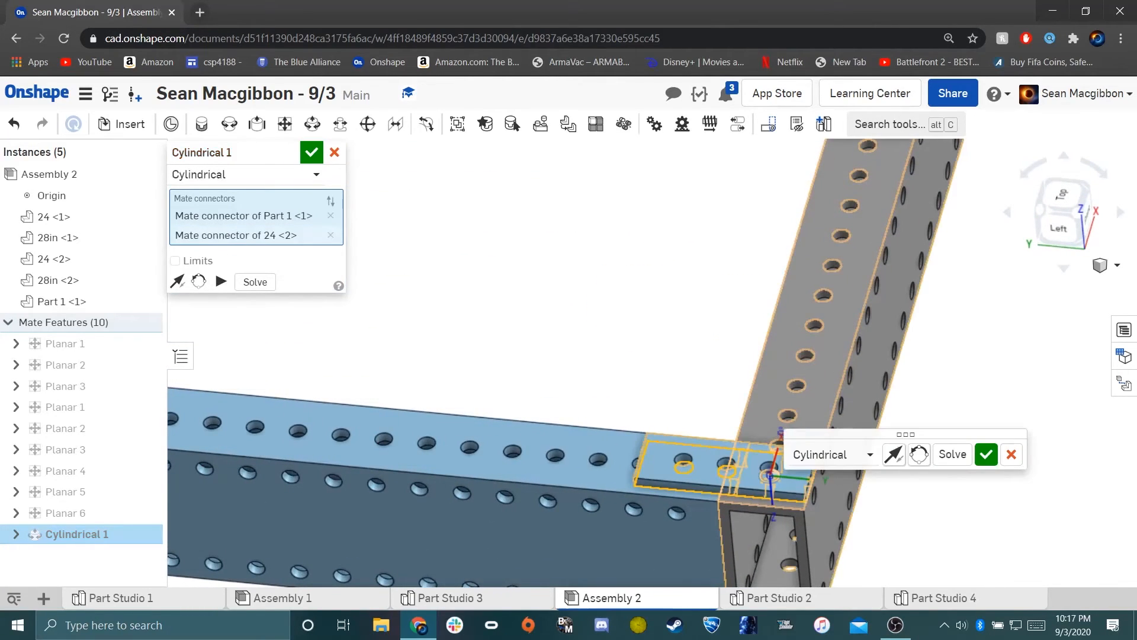
{"action": "left_click", "coordinate": [989, 455]}
Start another cylindrical mate and separate the frame from the plate along the mated axis to expose the plate's underside holes.
{"action": "right_click_drag", "start_coordinate": [769, 466], "coordinate": [841, 408]}
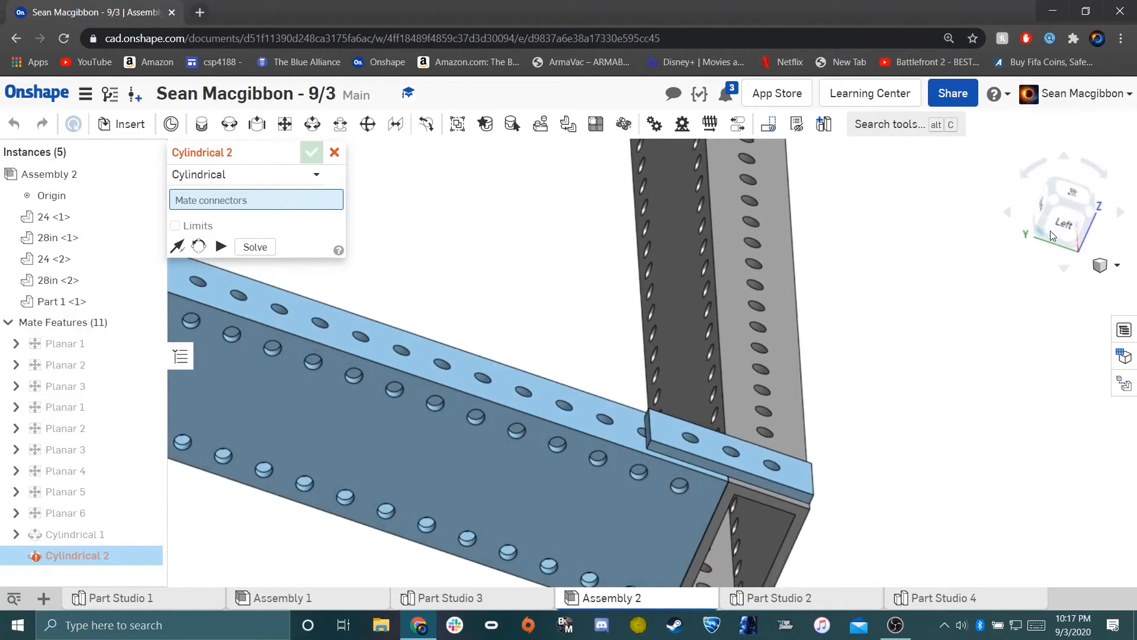
{"action": "left_click", "coordinate": [1065, 225]}
{"action": "scroll", "coordinate": [773, 456], "scroll_direction": "up", "scroll_amount": 5}
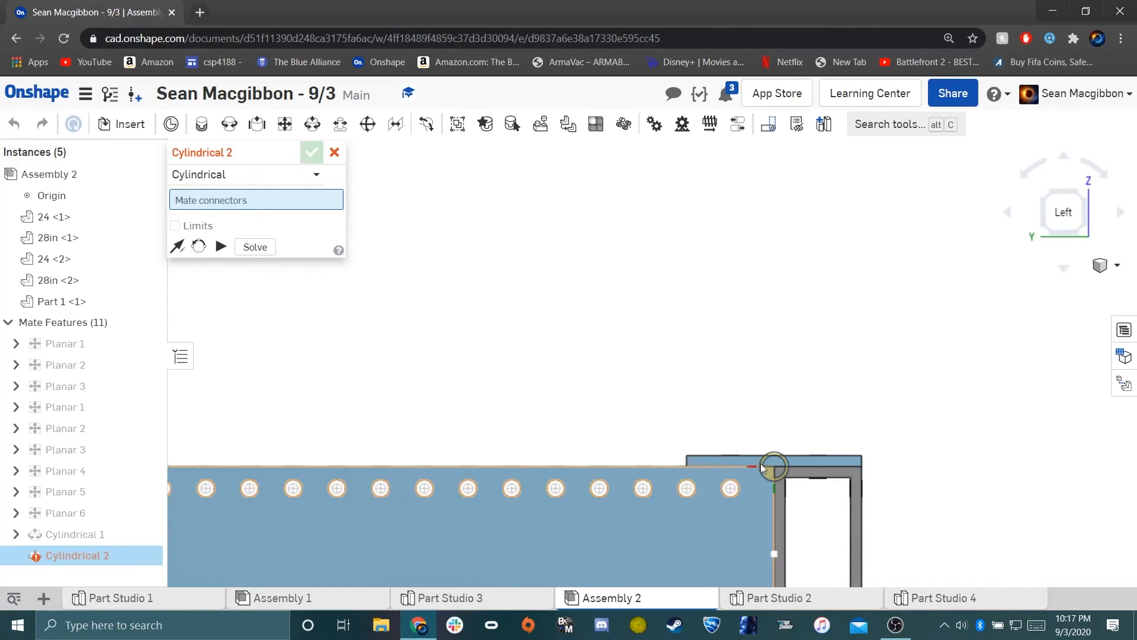
{"action": "left_click_drag", "start_coordinate": [729, 449], "coordinate": [732, 521]}
{"action": "middle_click_drag", "start_coordinate": [908, 436], "coordinate": [866, 253]}
{"action": "right_click_drag", "start_coordinate": [721, 349], "coordinate": [715, 329]}
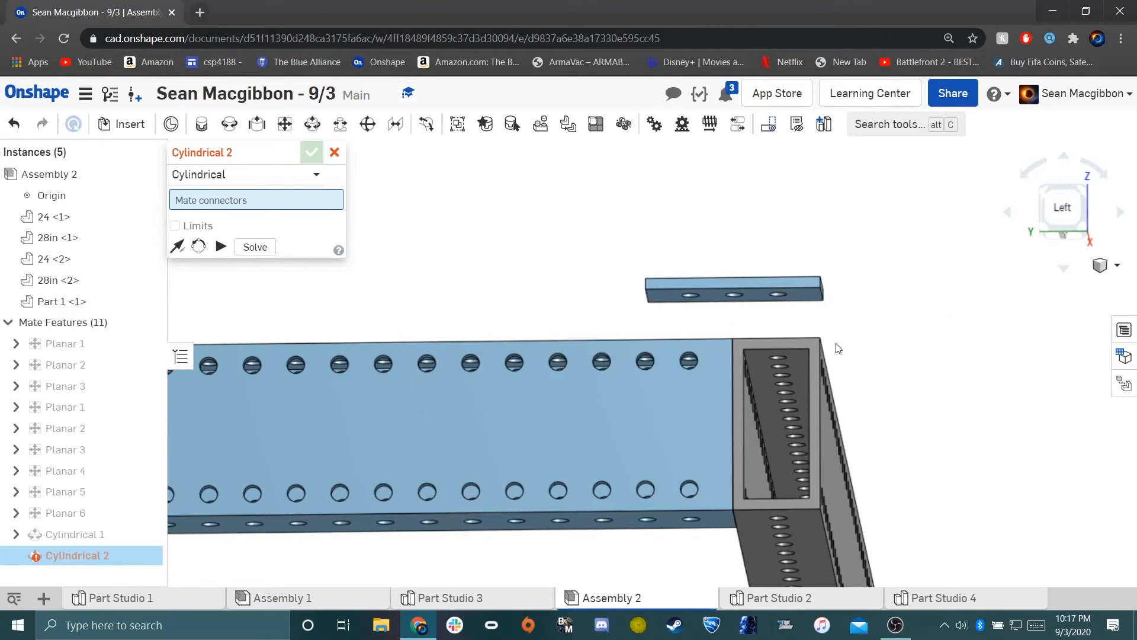
Mate the plate's opposite end hole cylindrically to the last upper-face hole of the adjoining blue bar, and end the mate command.
{"action": "scroll", "coordinate": [701, 301], "scroll_direction": "up", "scroll_amount": 3}
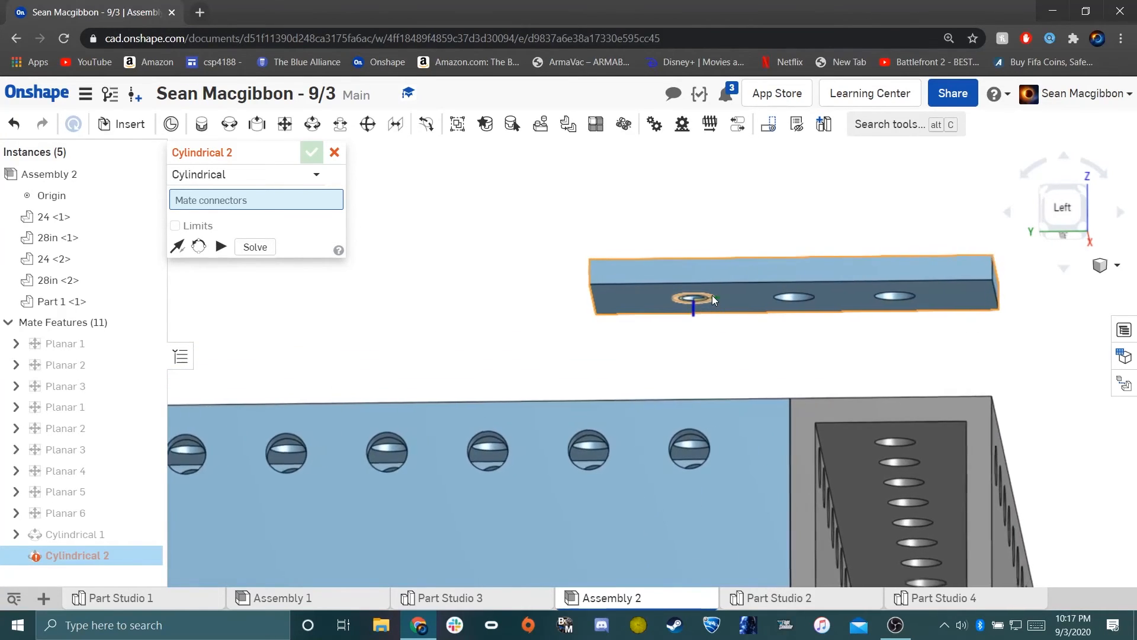
{"action": "left_click", "coordinate": [712, 295]}
{"action": "scroll", "coordinate": [713, 295], "scroll_direction": "down", "scroll_amount": 3}
{"action": "right_click_drag", "start_coordinate": [715, 295], "coordinate": [708, 336]}
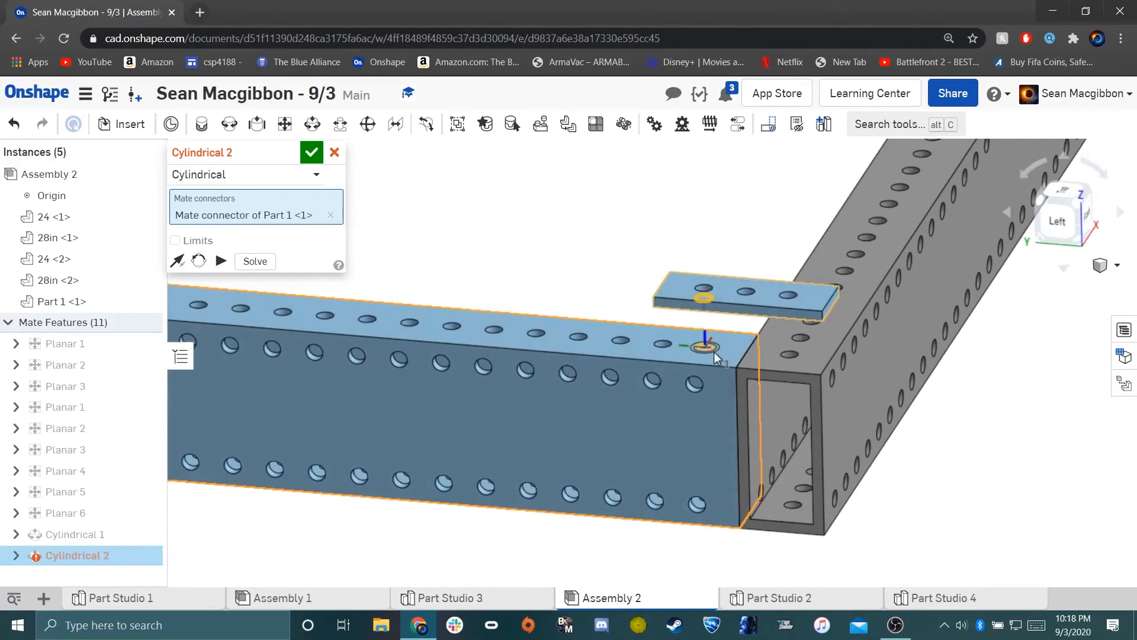
{"action": "left_click", "coordinate": [714, 353]}
{"action": "left_click", "coordinate": [921, 382]}
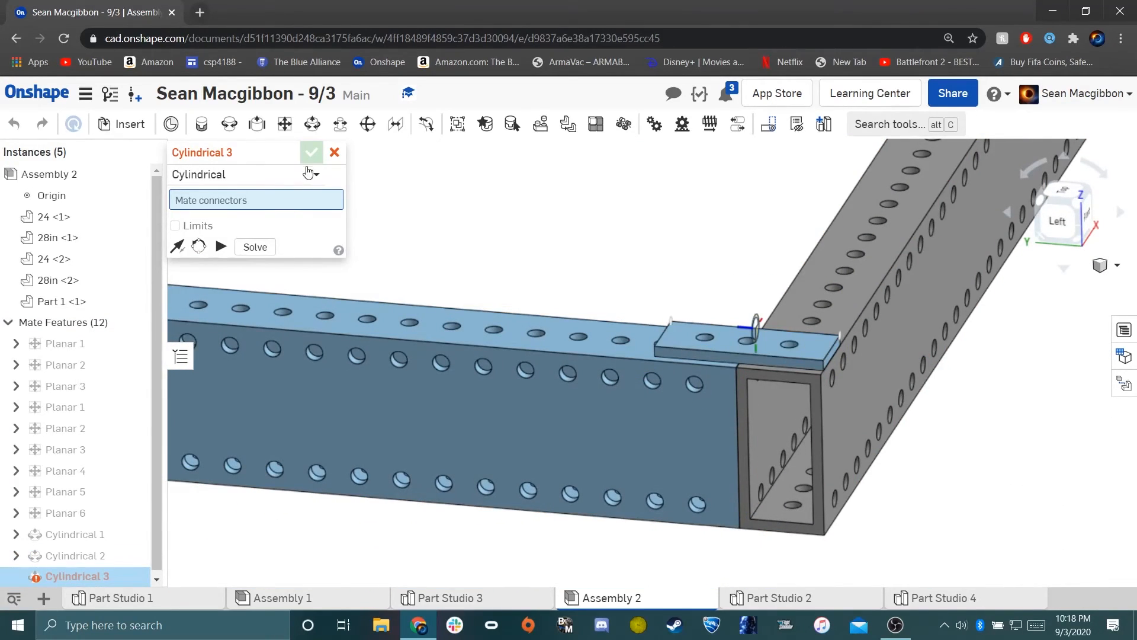
{"action": "left_click", "coordinate": [335, 152]}
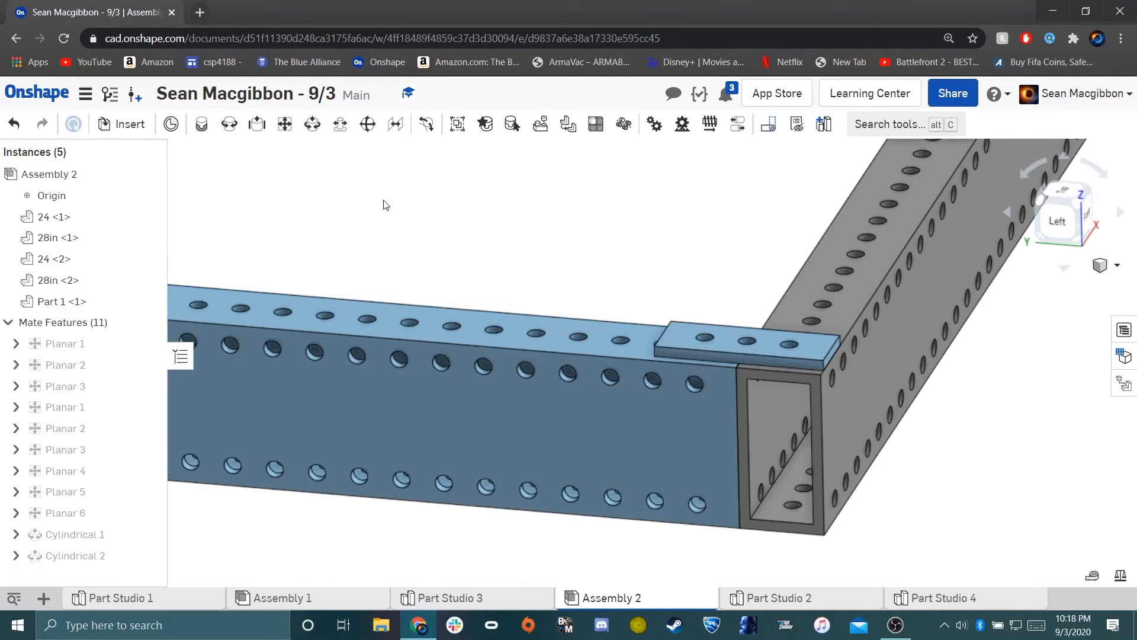
Add a planar mate between the plate's underside and the upper face of the blue bar at the frame corner.
{"action": "left_click", "coordinate": [285, 124]}
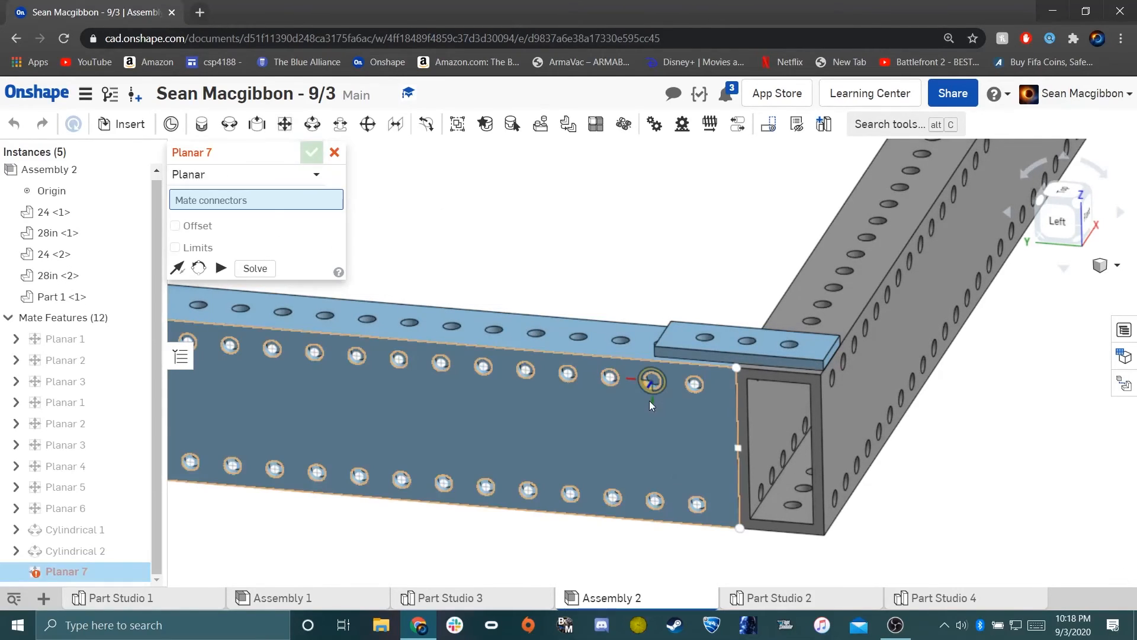
{"action": "left_click_drag", "start_coordinate": [642, 447], "coordinate": [621, 518]}
{"action": "right_click_drag", "start_coordinate": [798, 396], "coordinate": [784, 361]}
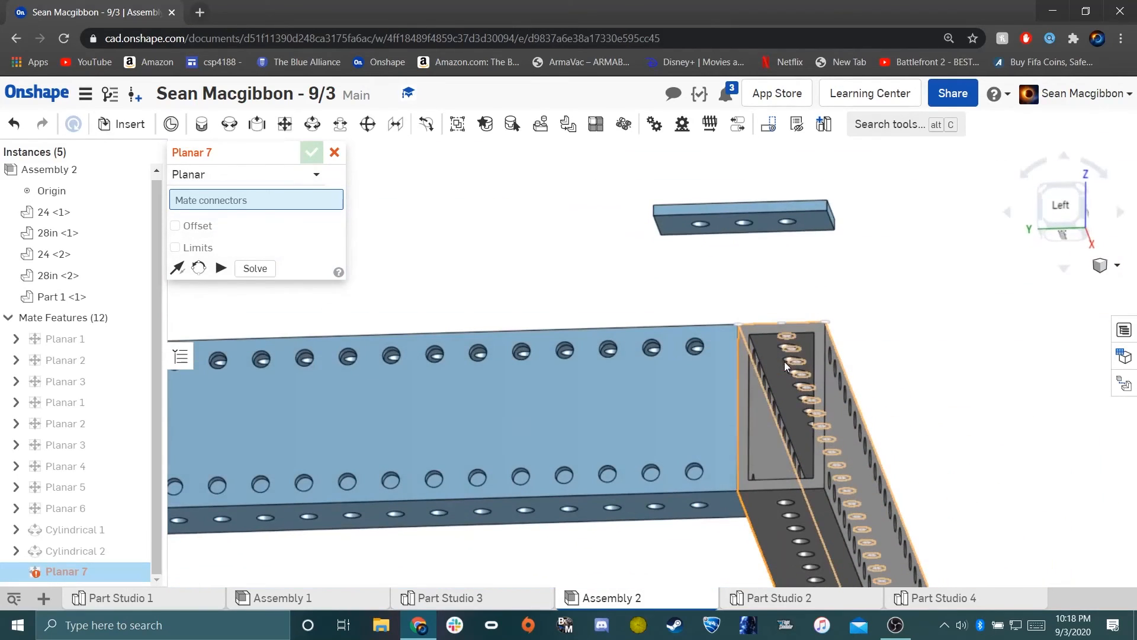
{"action": "left_click", "coordinate": [697, 224]}
{"action": "right_click_drag", "start_coordinate": [698, 229], "coordinate": [694, 304]}
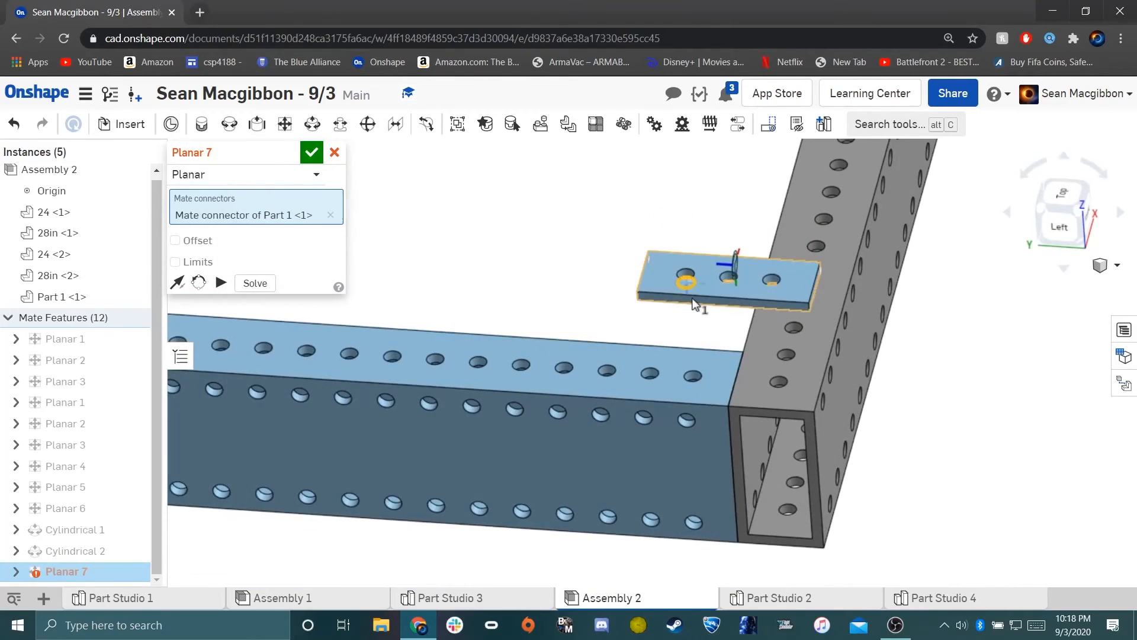
{"action": "left_click", "coordinate": [698, 379]}
{"action": "left_click", "coordinate": [906, 409]}
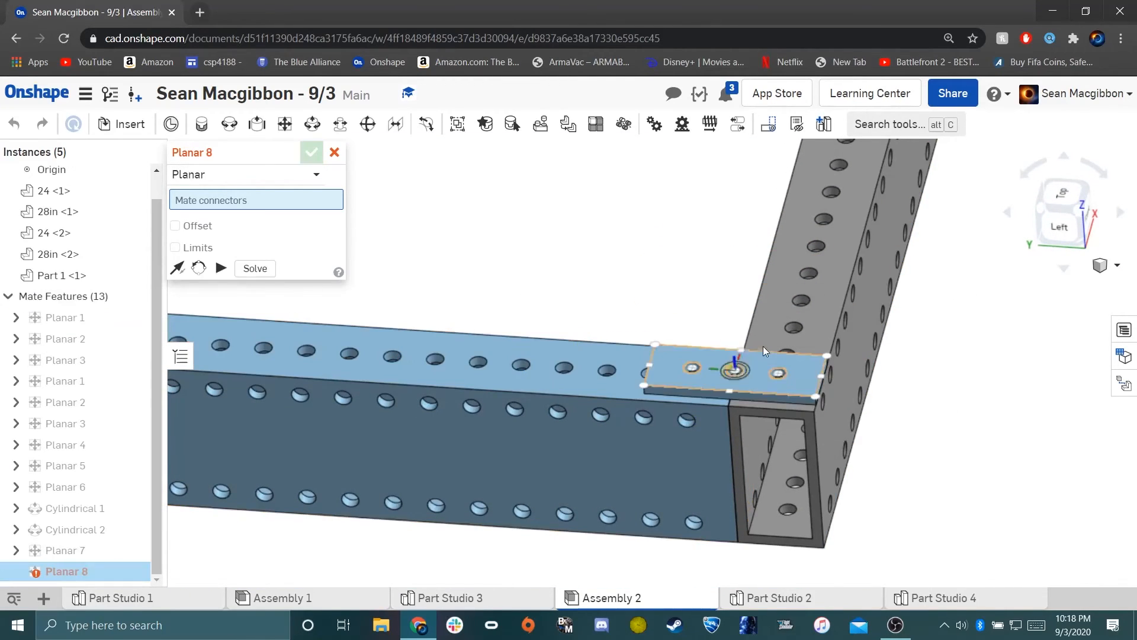
Cancel the extra planar mate and examine the plate's fit over the corner and the whole frame from above and below.
{"action": "right_click_drag", "start_coordinate": [792, 378], "coordinate": [706, 381]}
{"action": "left_click", "coordinate": [1070, 207]}
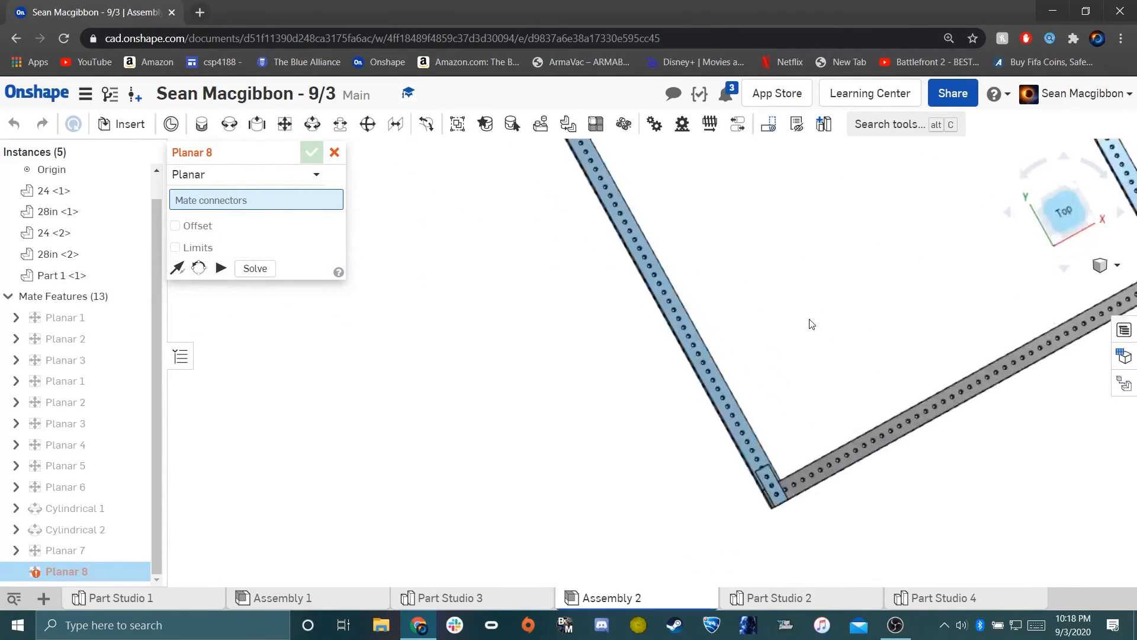
{"action": "middle_click_drag", "start_coordinate": [702, 556], "coordinate": [645, 510]}
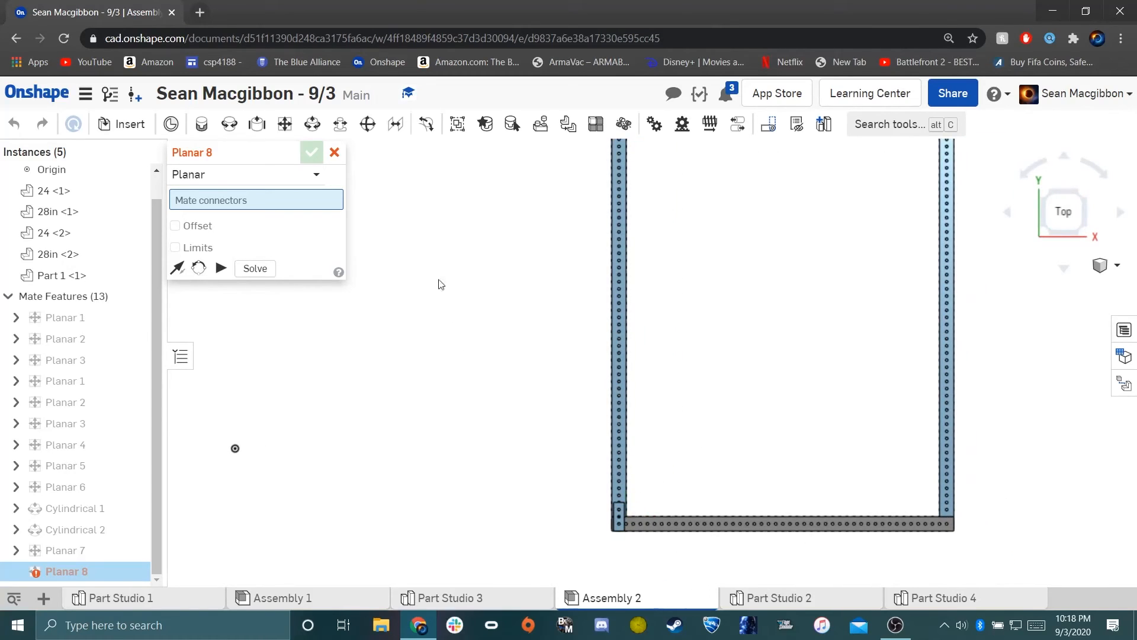
{"action": "left_click", "coordinate": [335, 153]}
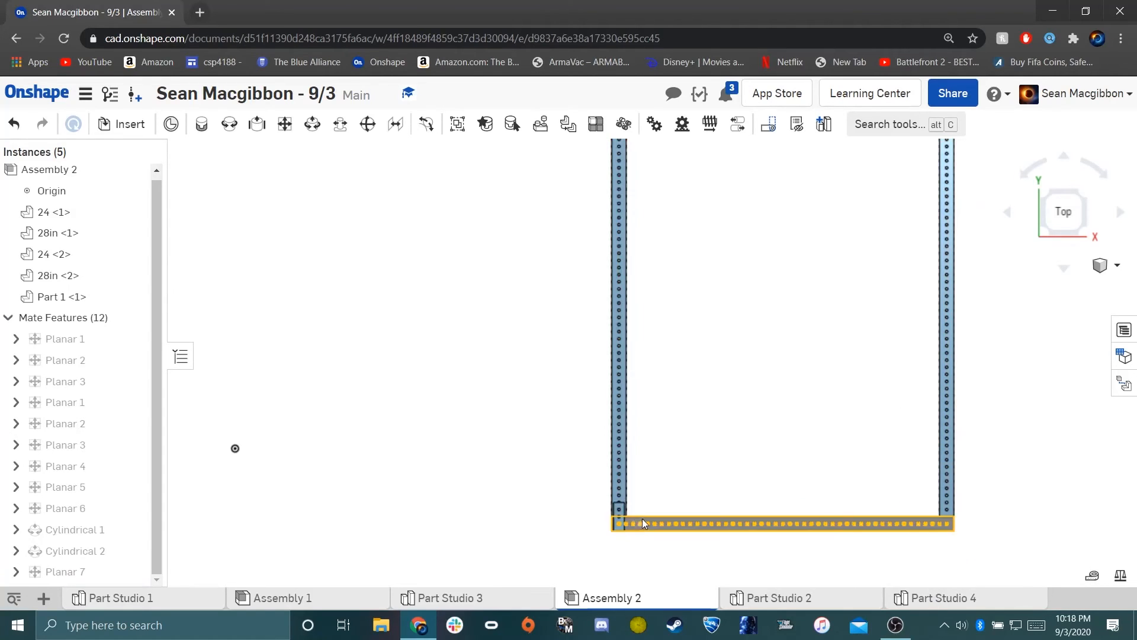
{"action": "scroll", "coordinate": [642, 515], "scroll_direction": "up", "scroll_amount": 5}
{"action": "scroll", "coordinate": [610, 397], "scroll_direction": "up", "scroll_amount": 2}
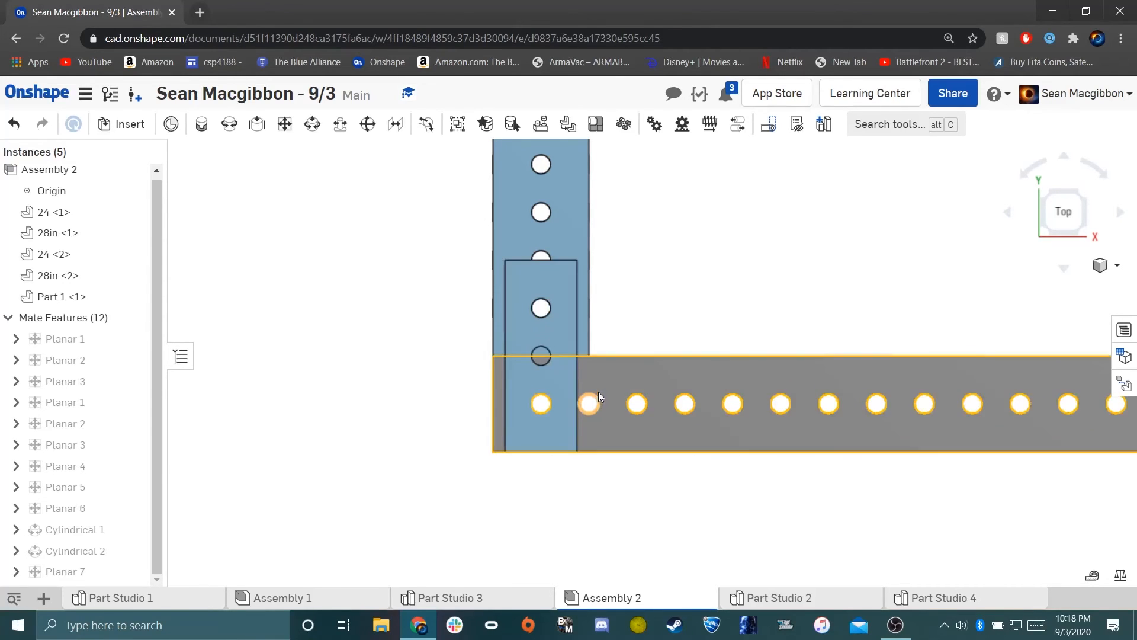
{"action": "scroll", "coordinate": [622, 369], "scroll_direction": "down", "scroll_amount": 3}
{"action": "scroll", "coordinate": [628, 370], "scroll_direction": "down", "scroll_amount": 10}
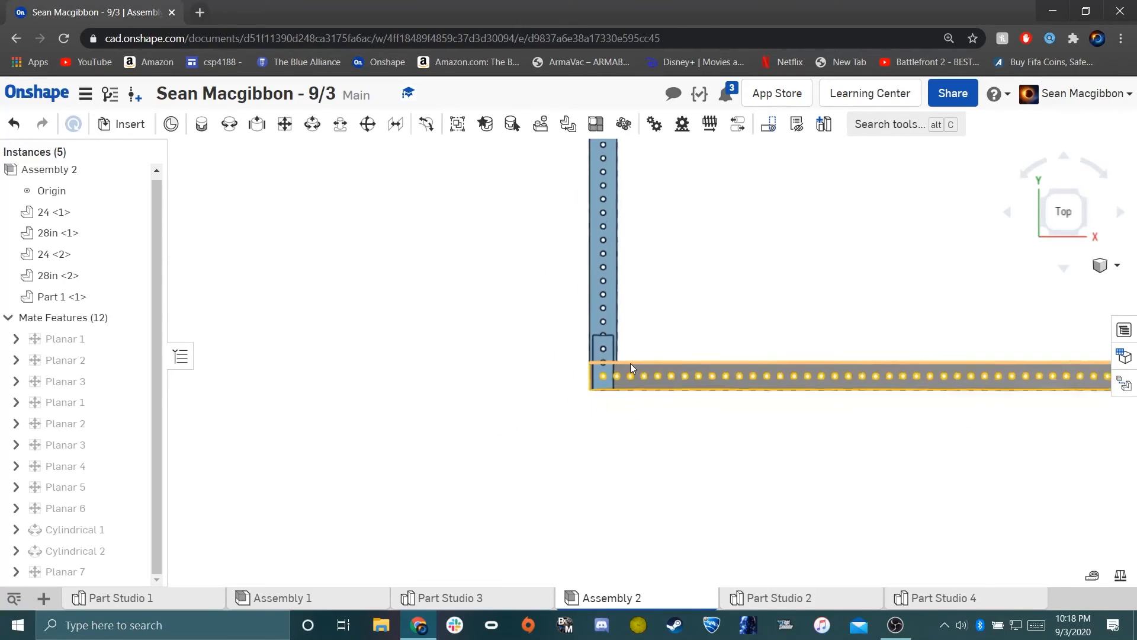
{"action": "scroll", "coordinate": [598, 361], "scroll_direction": "down", "scroll_amount": 4}
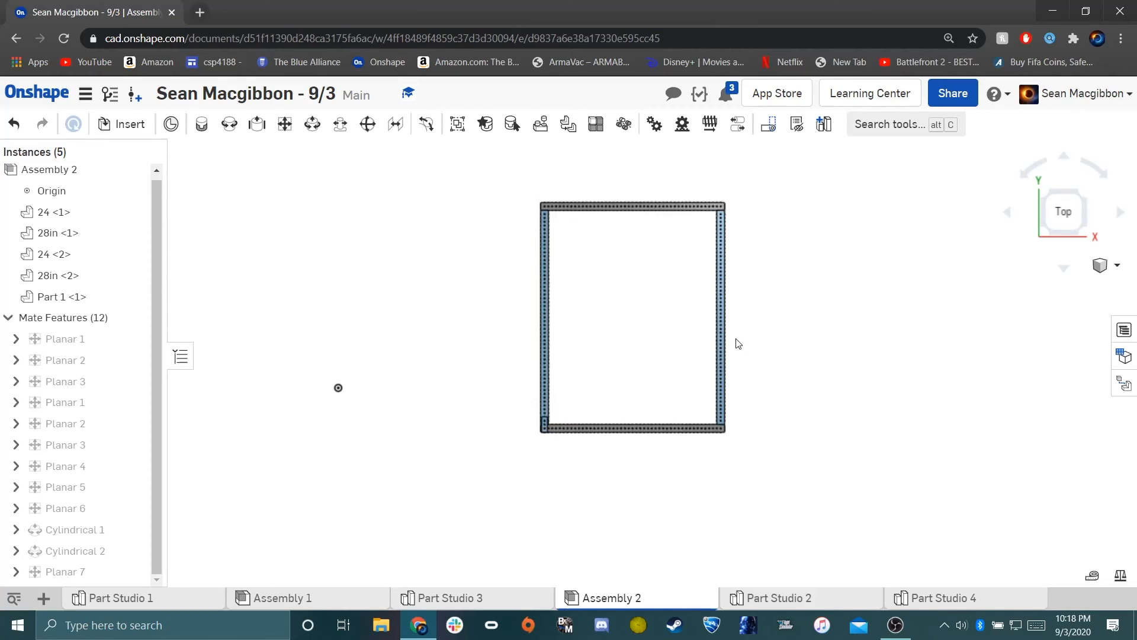
{"action": "right_click_drag", "start_coordinate": [817, 294], "coordinate": [582, 248]}
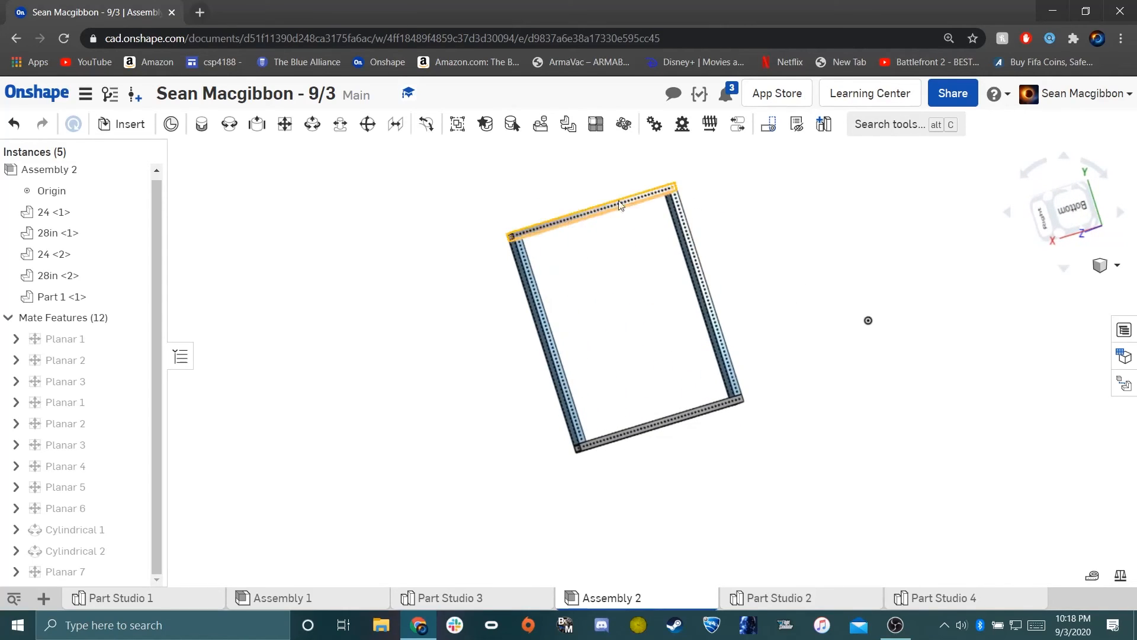
{"action": "right_click_drag", "start_coordinate": [594, 393], "coordinate": [771, 430]}
Edit Sketch 1 in Part Studio 4, adding a rectangle about 4.18 by 0.81 in on the plate's end edge to form an L-shape.
{"action": "left_click", "coordinate": [955, 600]}
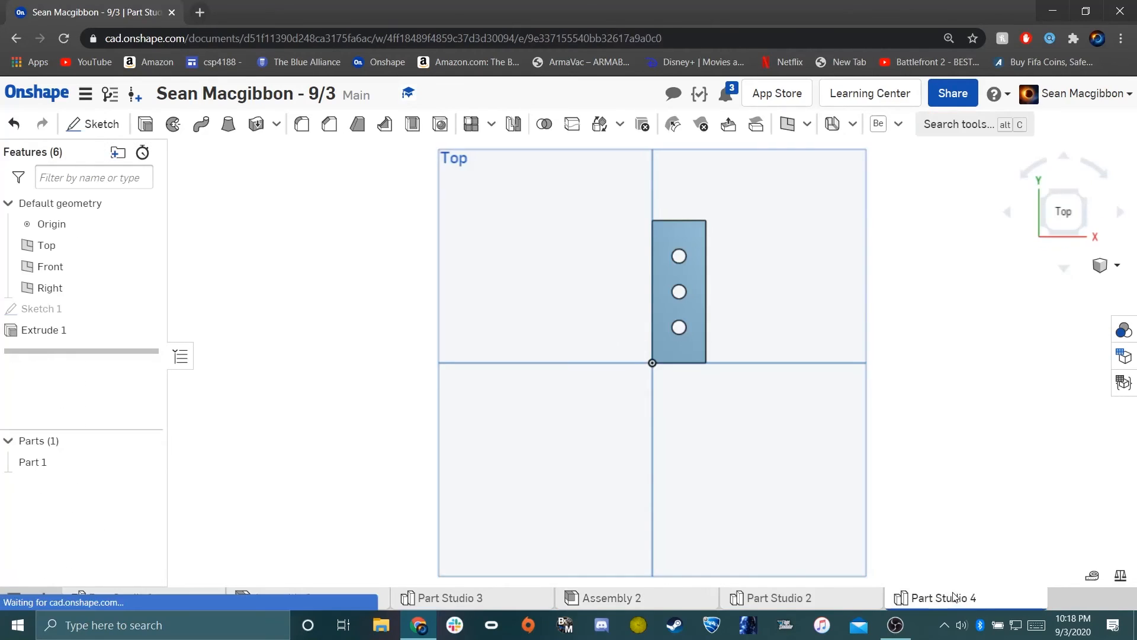
{"action": "double_click", "coordinate": [80, 311]}
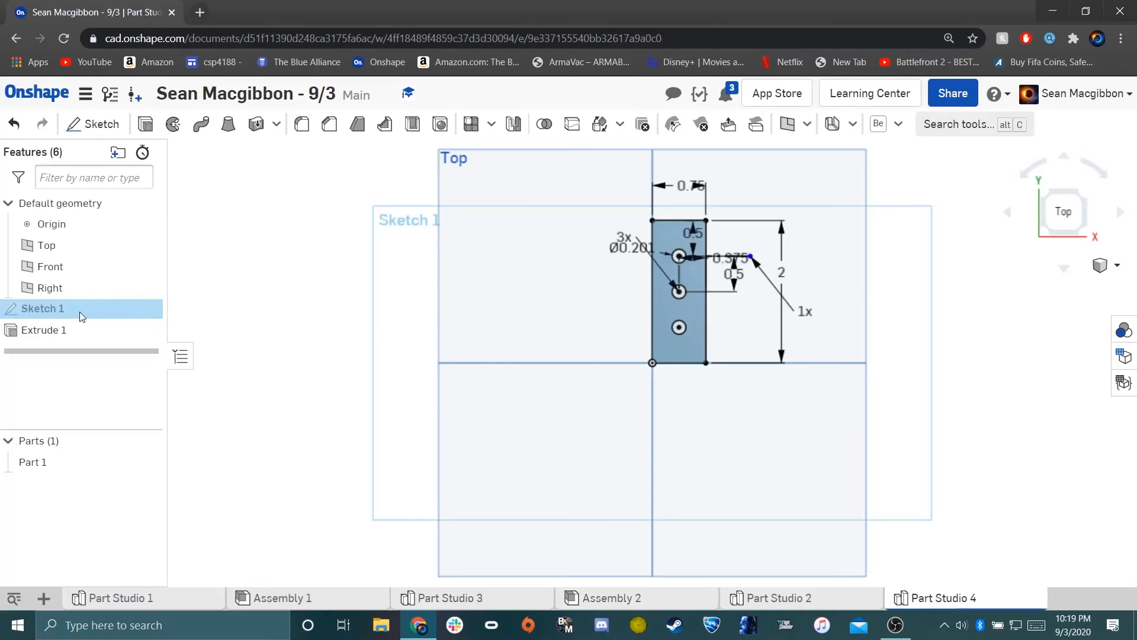
{"action": "middle_click_drag", "start_coordinate": [644, 263], "coordinate": [488, 368]}
{"action": "left_click", "coordinate": [159, 124]}
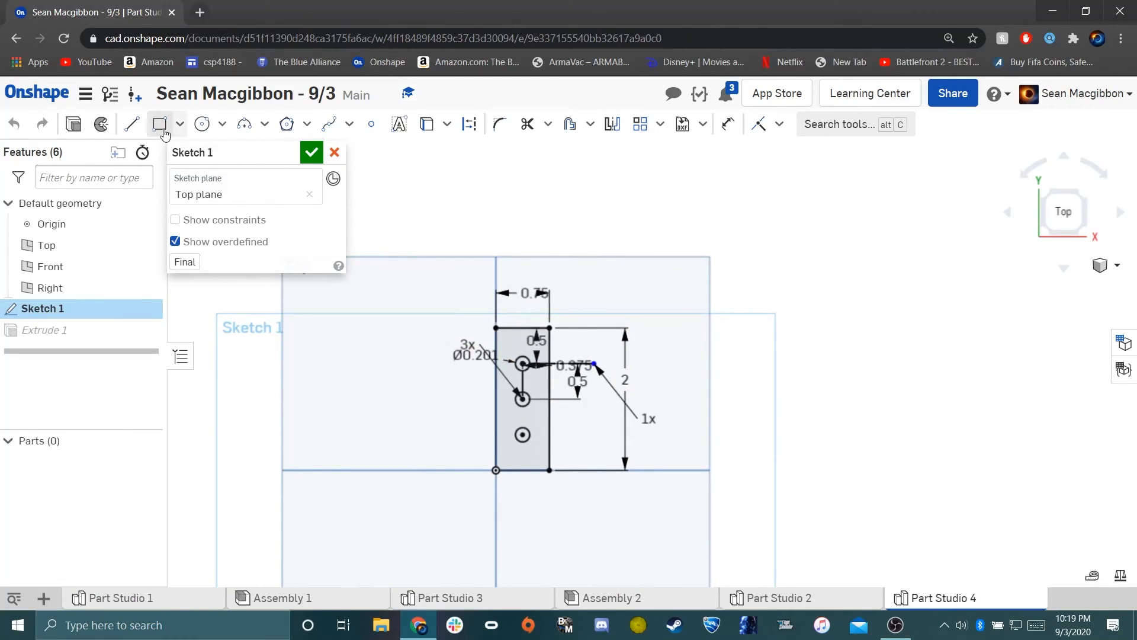
{"action": "left_click", "coordinate": [497, 327]}
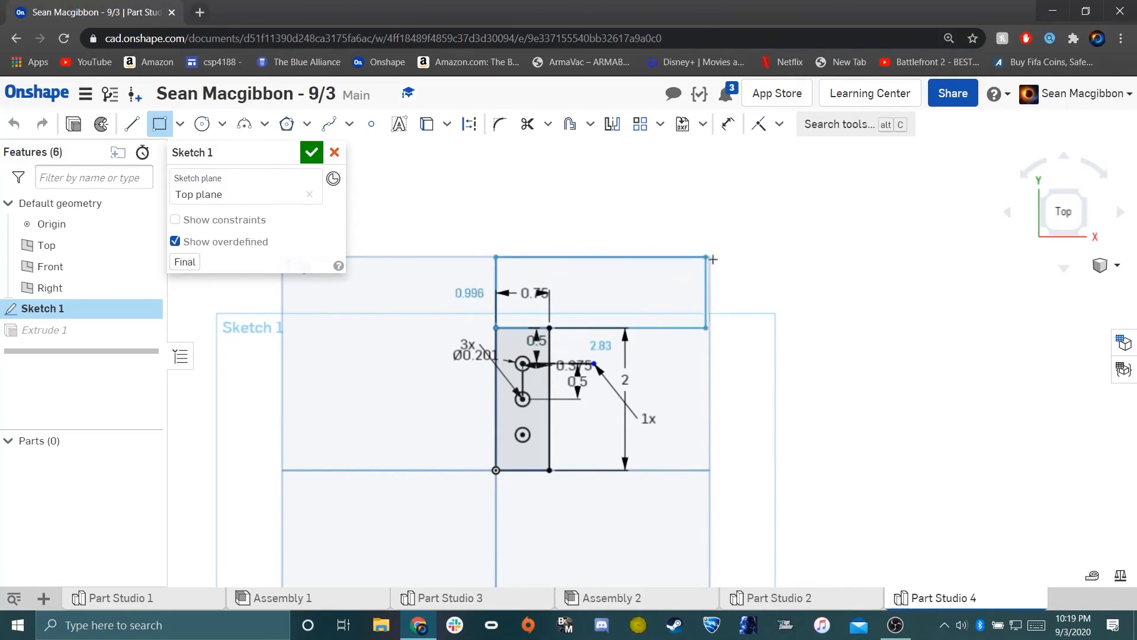
{"action": "left_click", "coordinate": [794, 269]}
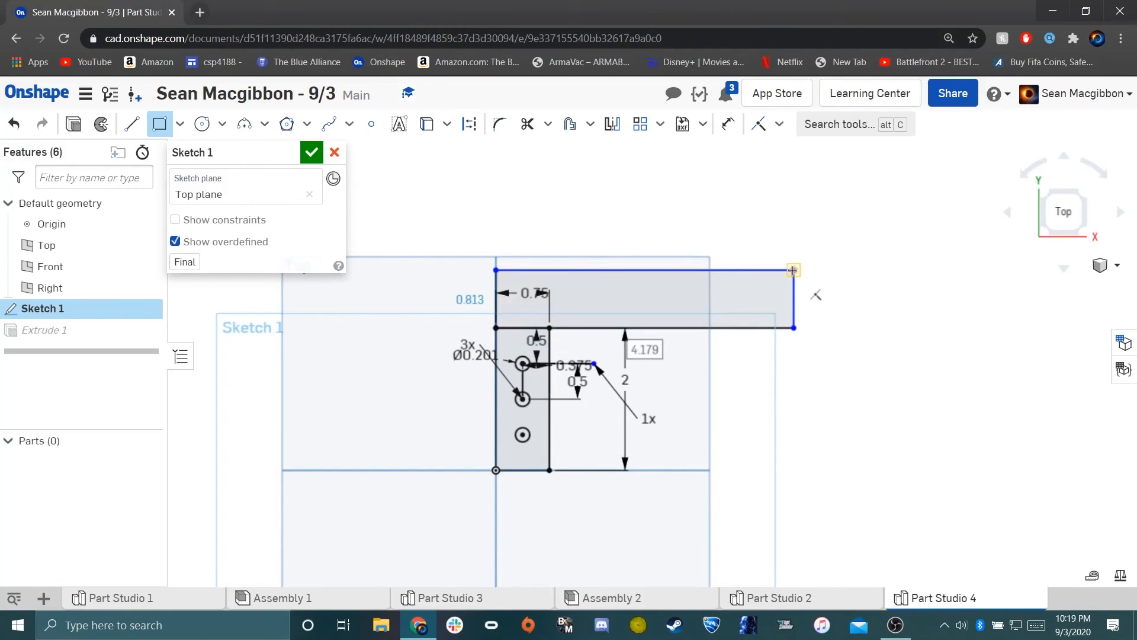
{"action": "key", "text": "Escape"}
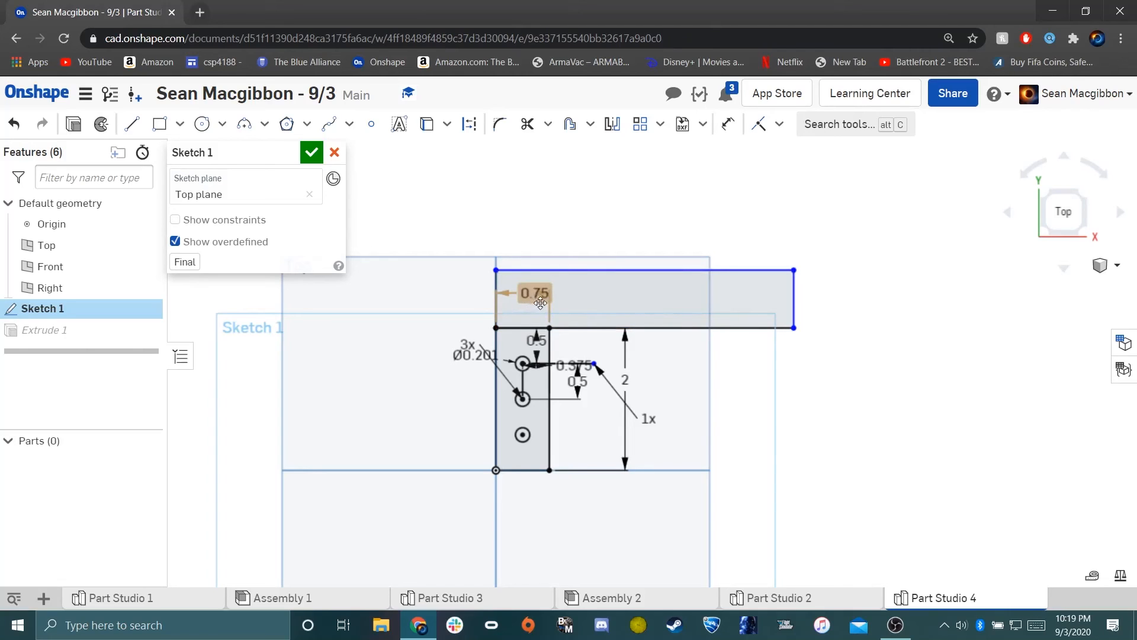
{"action": "middle_click_drag", "start_coordinate": [553, 321], "coordinate": [621, 315]}
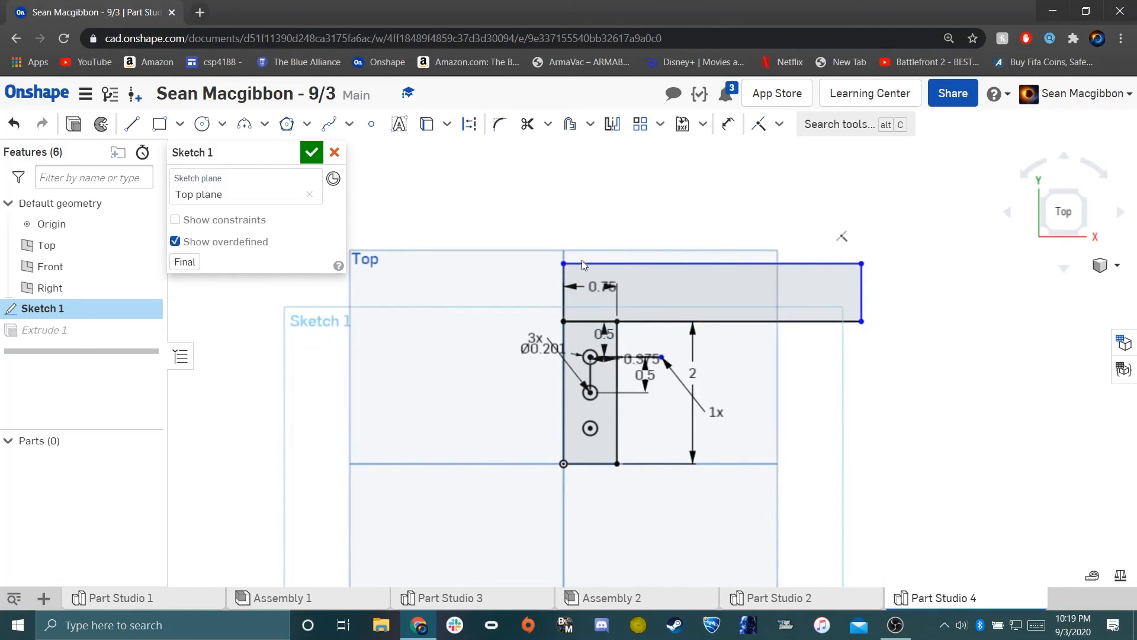
{"action": "left_click", "coordinate": [312, 154]}
{"action": "mouse_move", "coordinate": [683, 353]}
{"action": "right_mouse_down"}
{"action": "mouse_move", "coordinate": [683, 305]}
{"action": "mouse_move", "coordinate": [713, 294]}
{"action": "mouse_move", "coordinate": [602, 308]}
{"action": "right_mouse_up"}
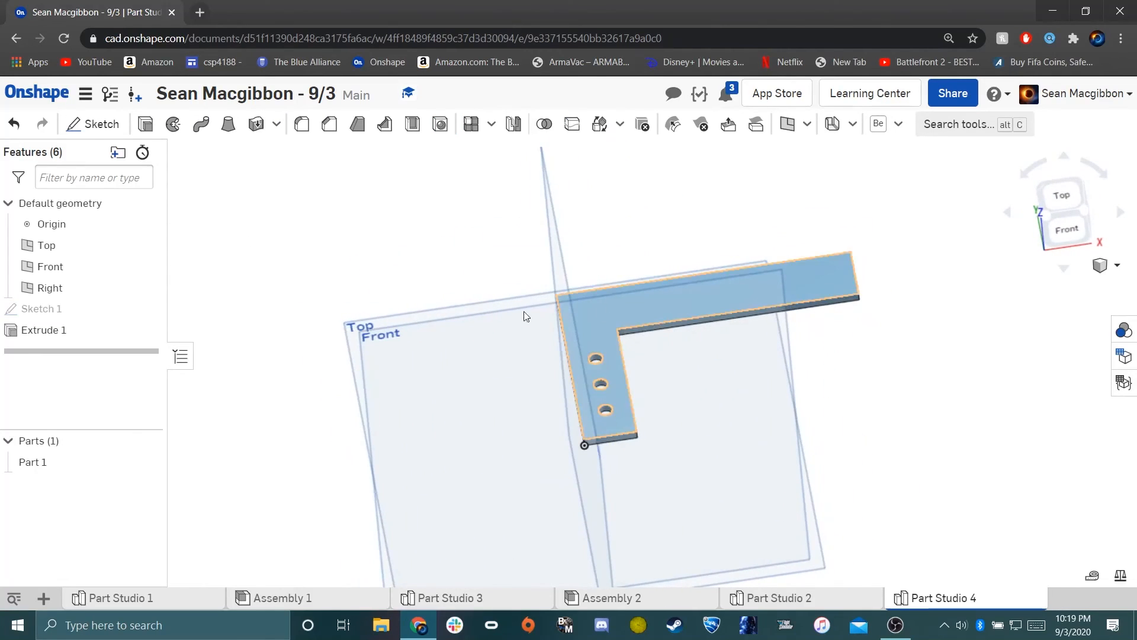
Delete the added rectangle's lines from Sketch 1, check the plate in Assembly 2, and accept the sketch in Part Studio 4.
{"action": "double_click", "coordinate": [87, 308]}
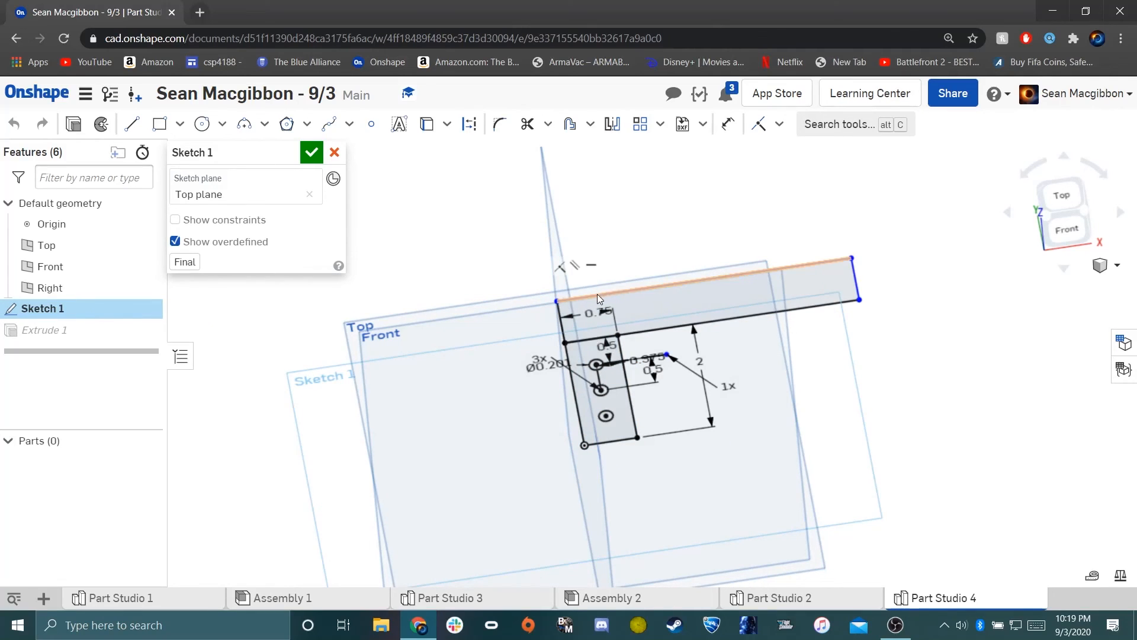
{"action": "left_click", "coordinate": [655, 289]}
{"action": "key", "text": "Delete"}
{"action": "key", "text": "Delete"}
{"action": "left_click", "coordinate": [561, 324]}
{"action": "key", "text": "Delete"}
{"action": "left_click", "coordinate": [855, 281]}
{"action": "key", "text": "Delete"}
{"action": "key", "text": "n"}
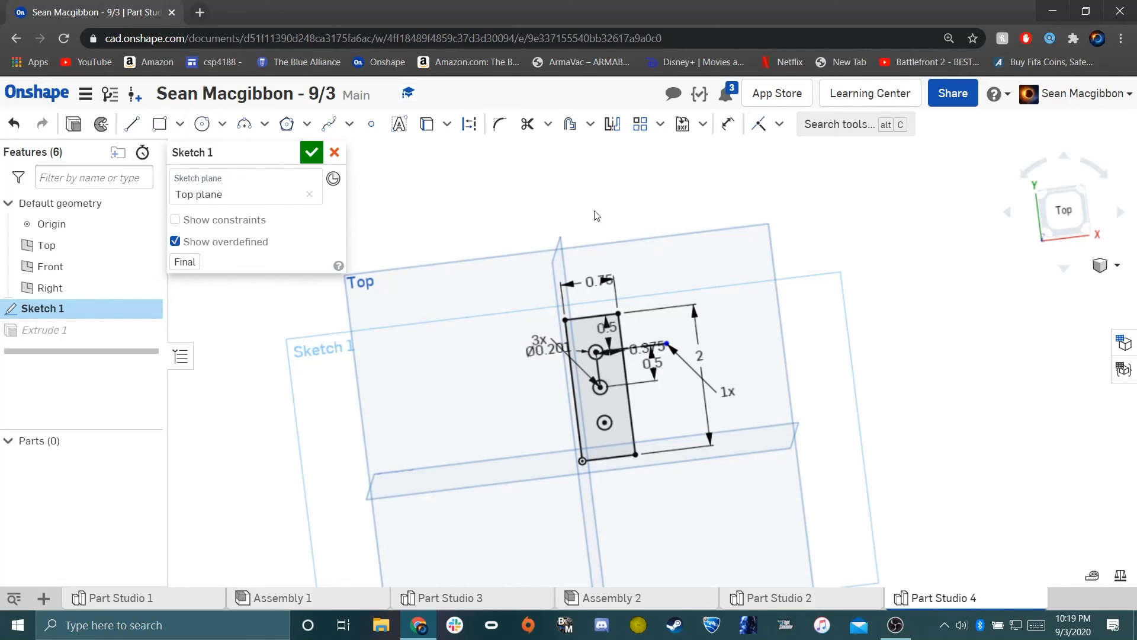
{"action": "left_click", "coordinate": [666, 601]}
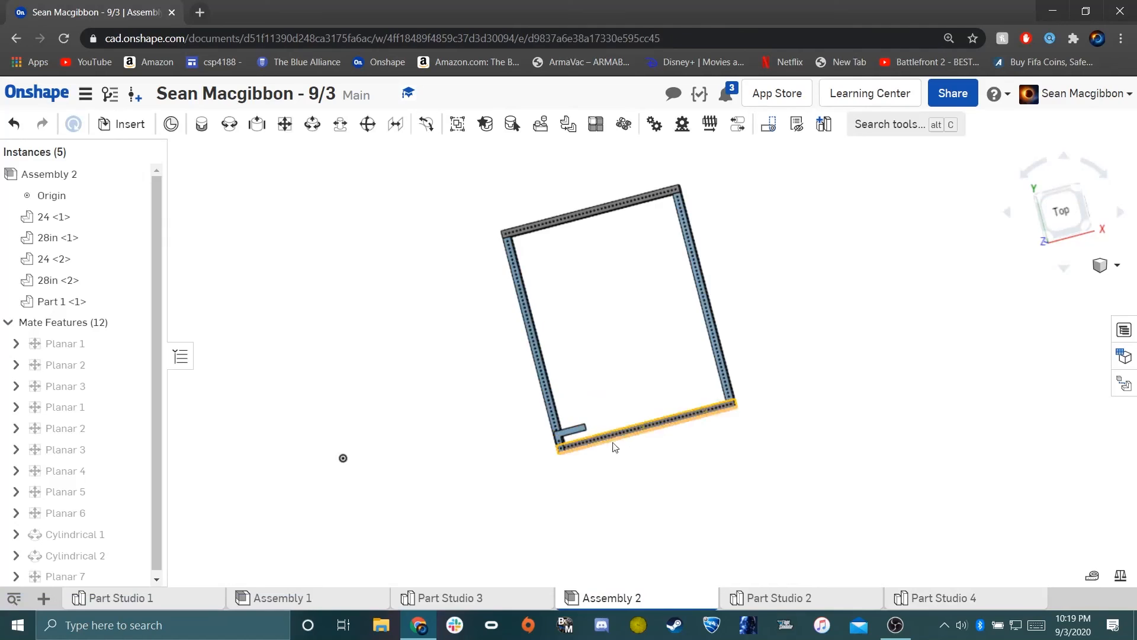
{"action": "left_click", "coordinate": [946, 602]}
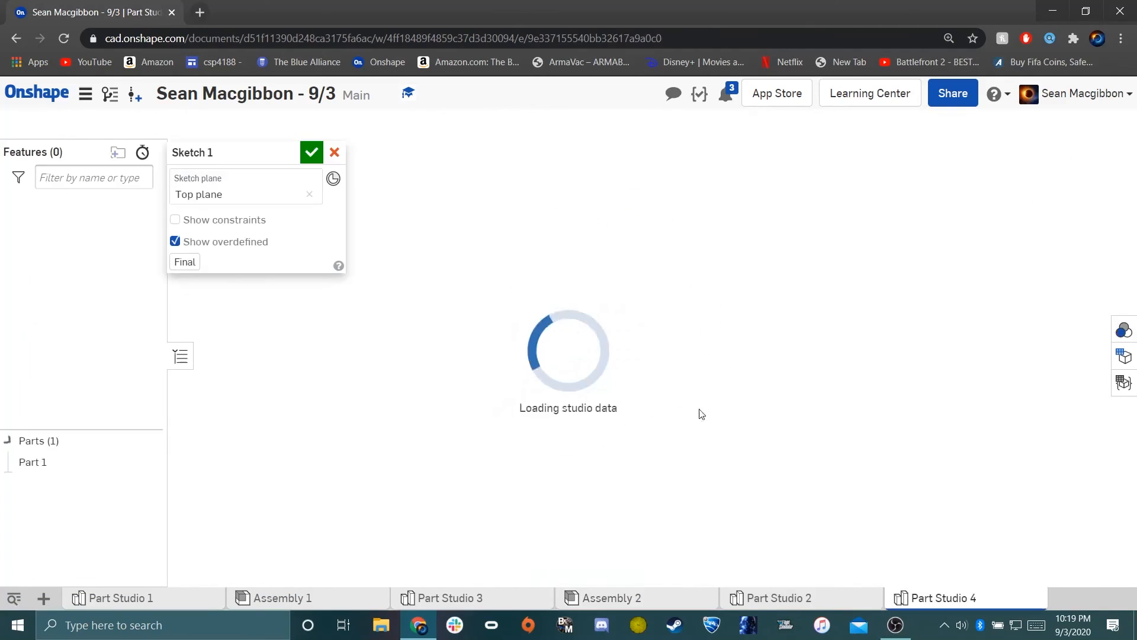
{"action": "left_click", "coordinate": [312, 153]}
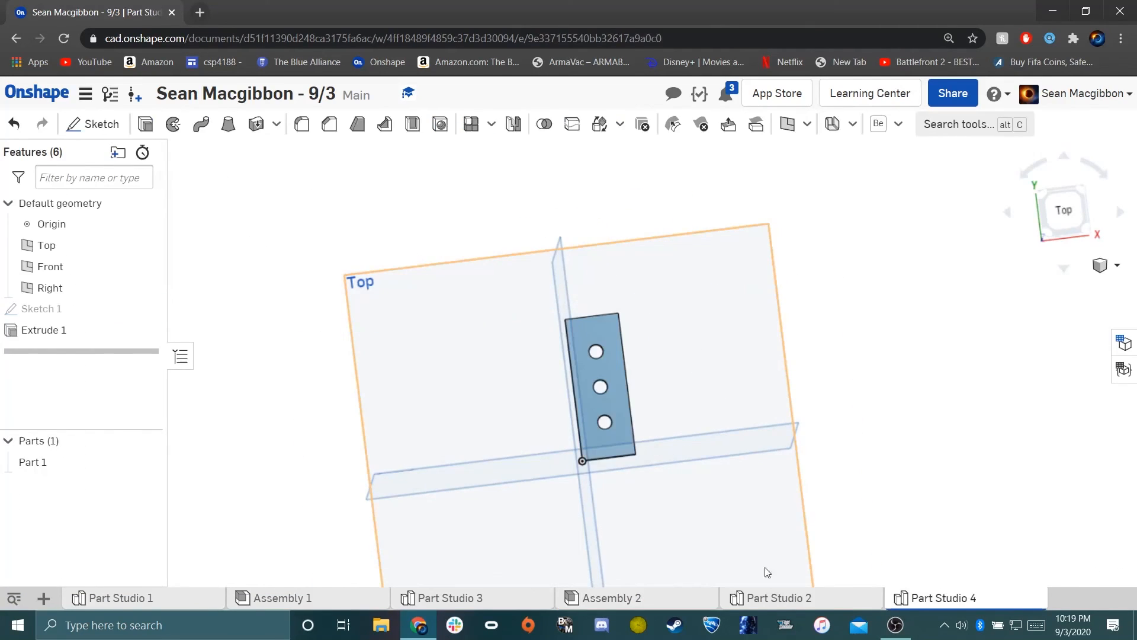
Return to Assembly 2 and examine the frame with its corner plate from several sides.
{"action": "left_click", "coordinate": [665, 599]}
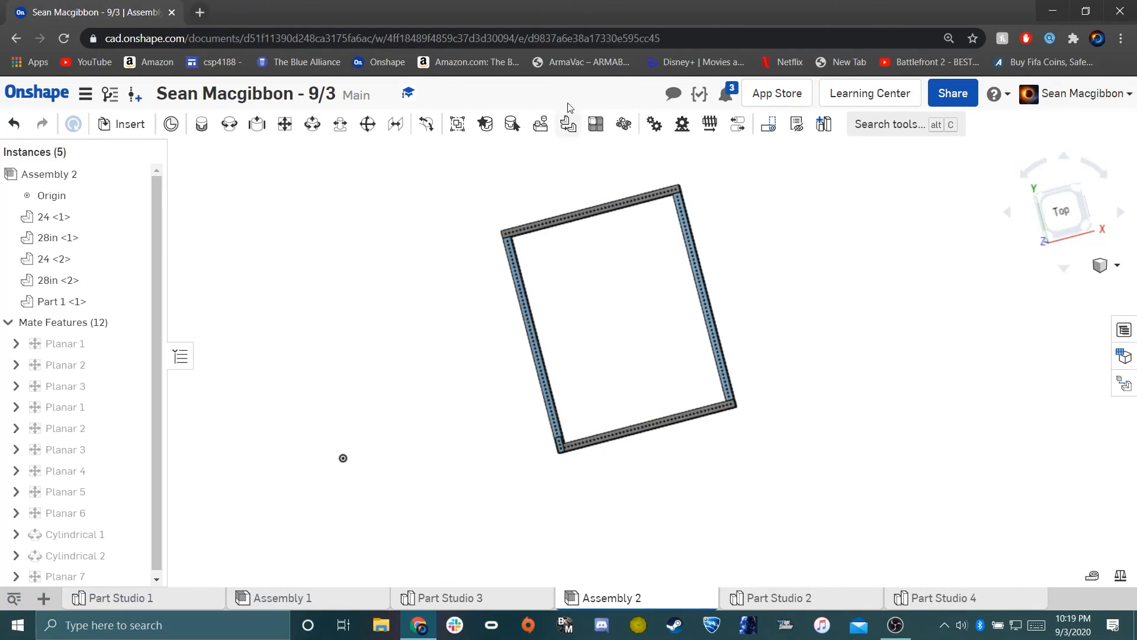
{"action": "right_click_drag", "start_coordinate": [551, 456], "coordinate": [706, 333]}
{"action": "right_click_drag", "start_coordinate": [746, 235], "coordinate": [450, 271]}
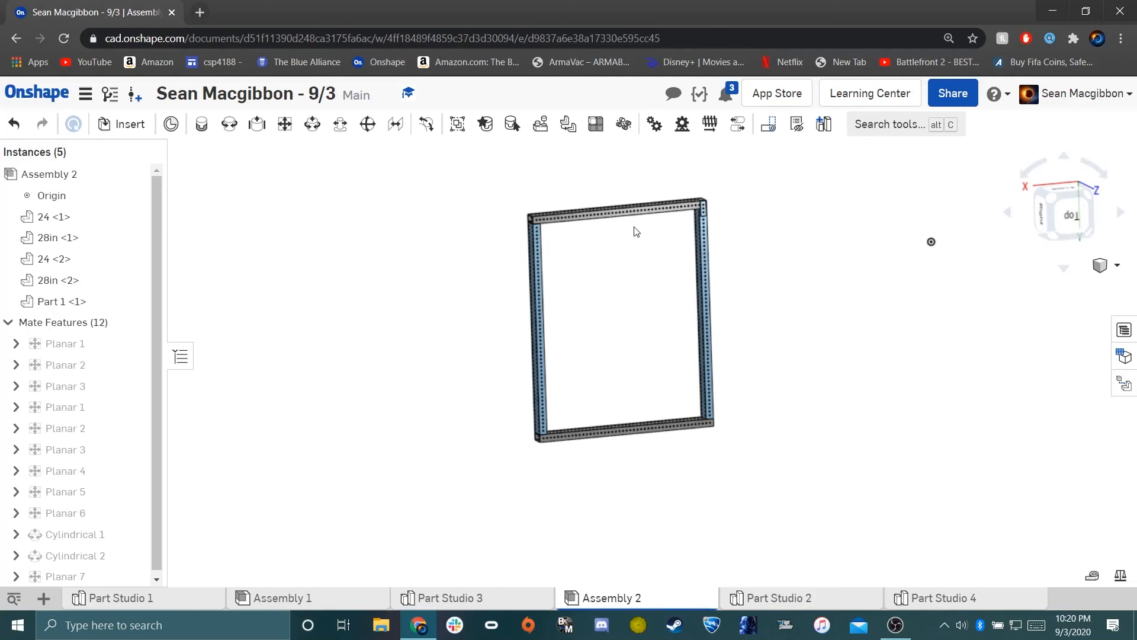
{"action": "scroll", "coordinate": [662, 215], "scroll_direction": "up", "scroll_amount": 5}
{"action": "right_click_drag", "start_coordinate": [660, 211], "coordinate": [751, 222]}
Go to the documents overview, look at the teams list, and open and close the notifications.
{"action": "left_click", "coordinate": [36, 93]}
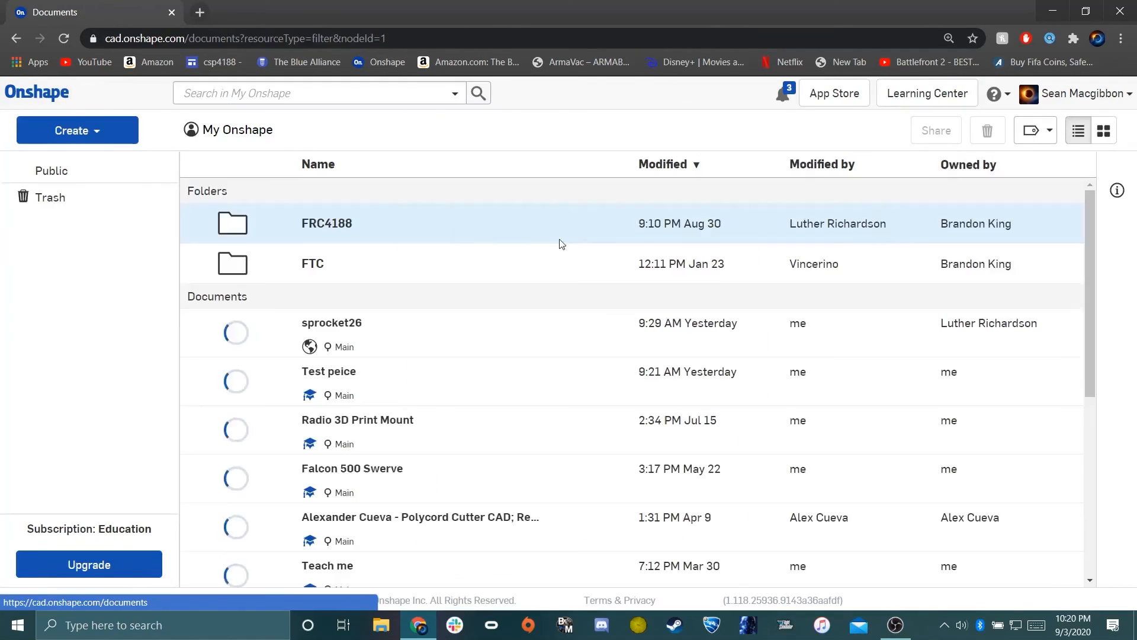
{"action": "left_click", "coordinate": [60, 276]}
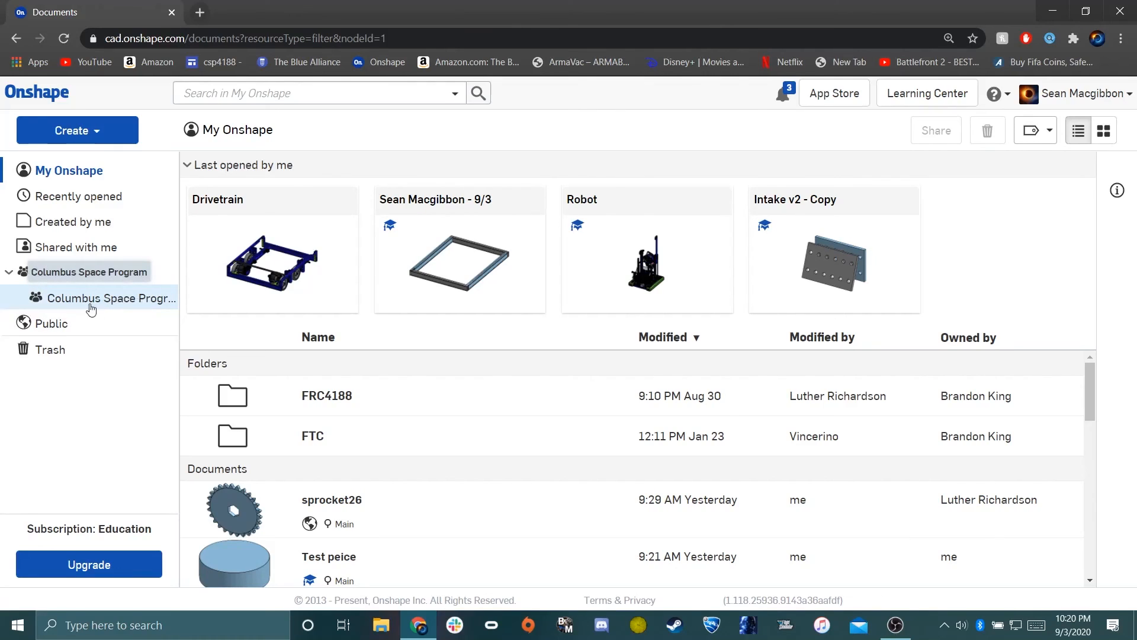
{"action": "left_click", "coordinate": [784, 98]}
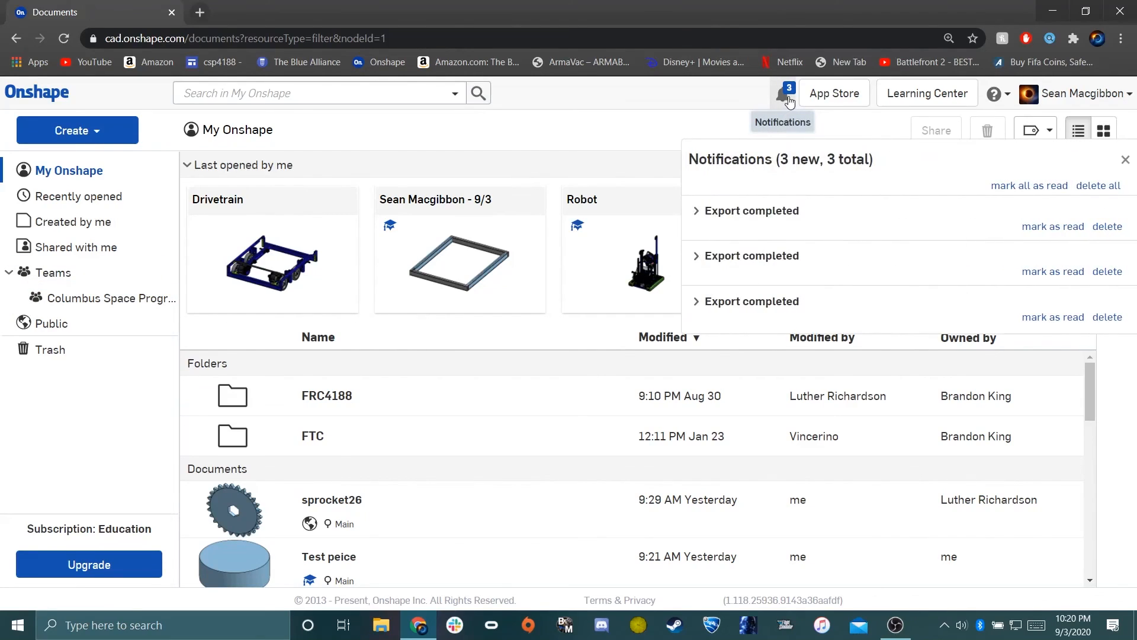
{"action": "left_click", "coordinate": [786, 98]}
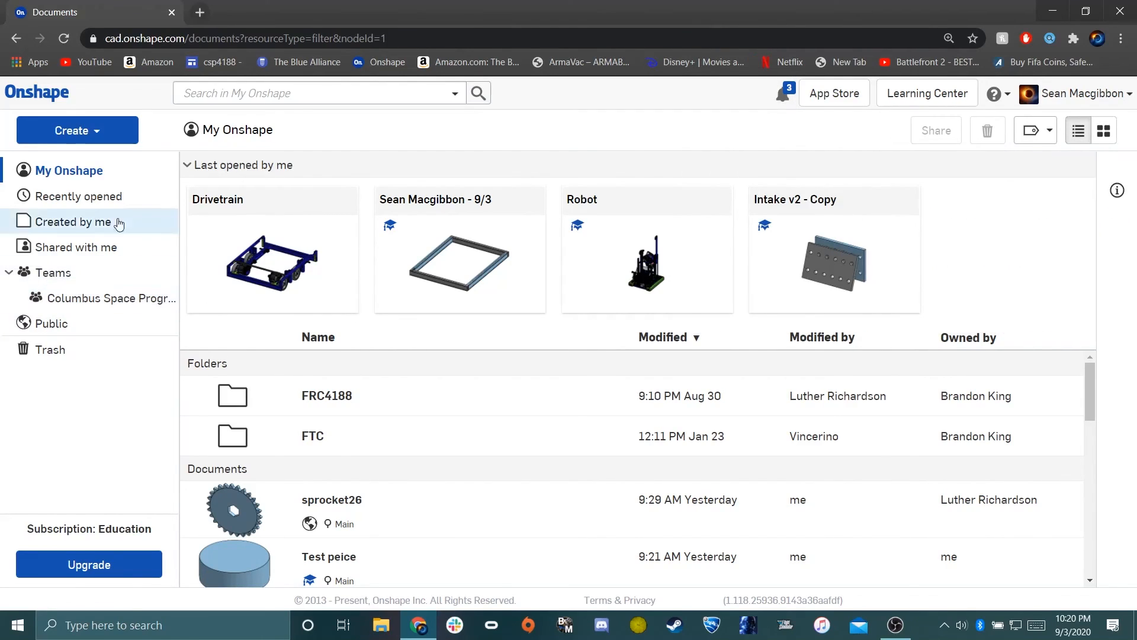